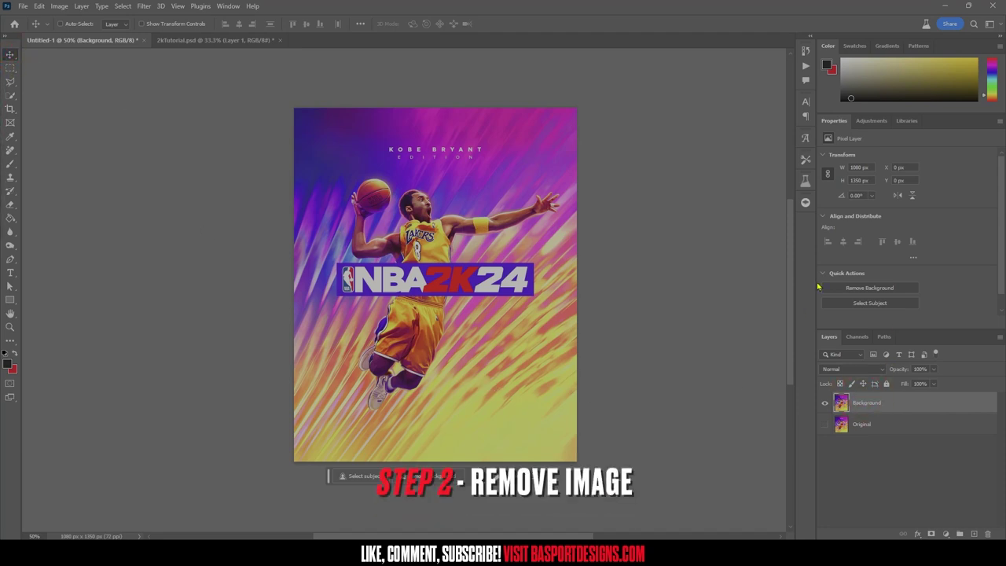
- Use the Quick Selection tool's Select Subject command to select the player and basketball on the Background layer
{"action": "left_click", "coordinate": [10, 97]}
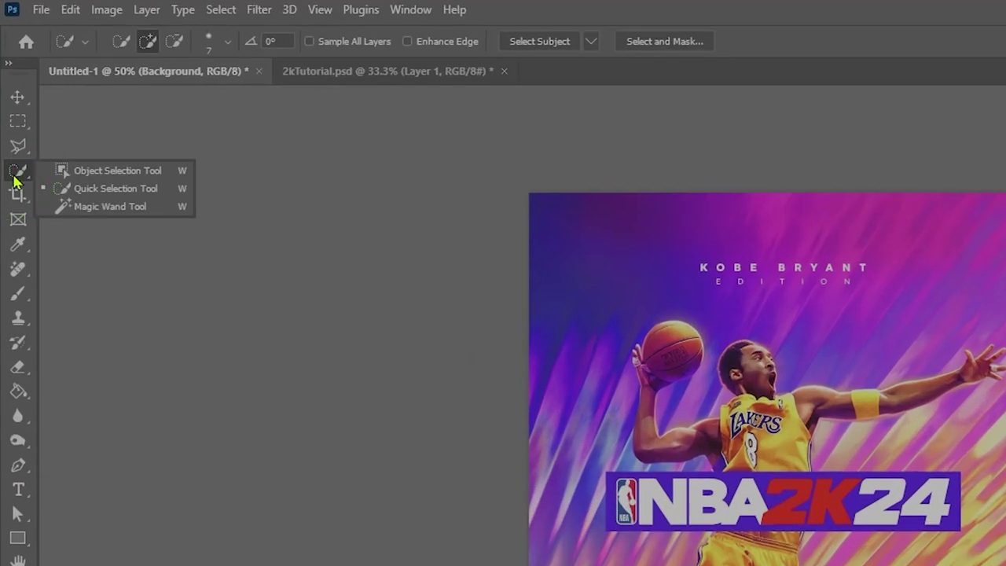
{"action": "left_click", "coordinate": [19, 175]}
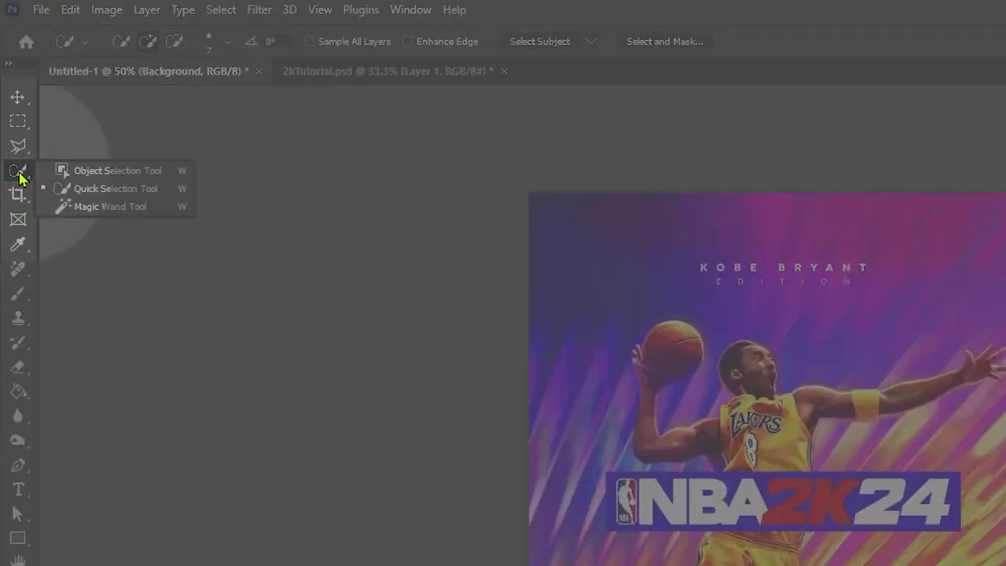
{"action": "left_click", "coordinate": [18, 175]}
{"action": "left_click", "coordinate": [94, 193]}
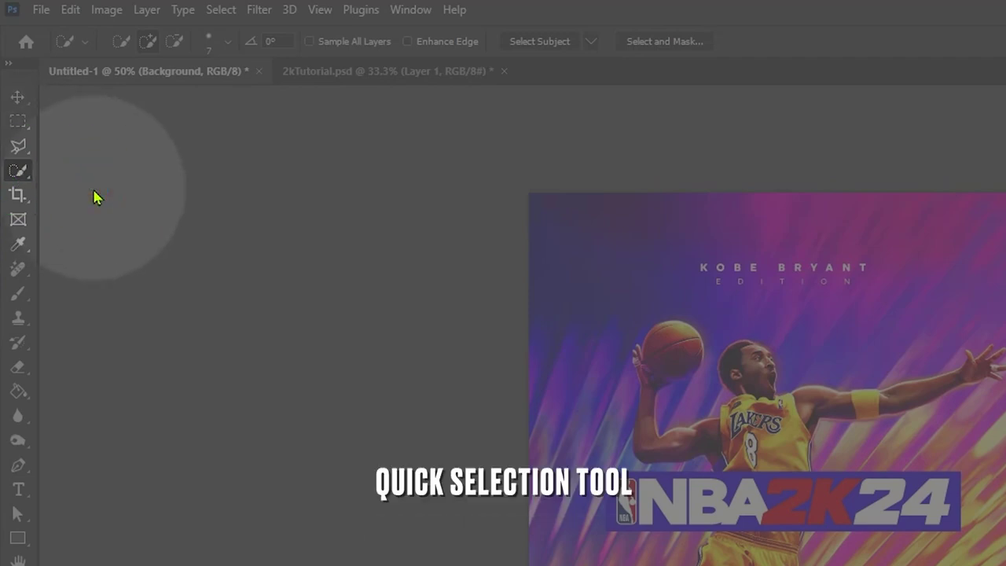
{"action": "left_click", "coordinate": [548, 47]}
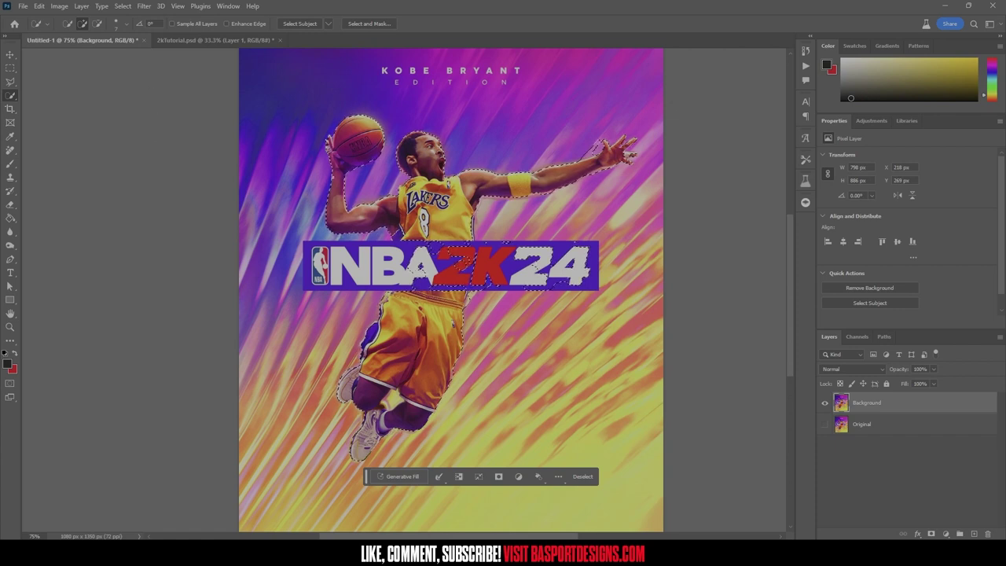
- Refine the selection so it covers the entire NBA 2K24 logo banner and follows the player's outstretched hand
{"action": "scroll", "coordinate": [503, 228], "scroll_direction": "up", "scroll_amount": 1}
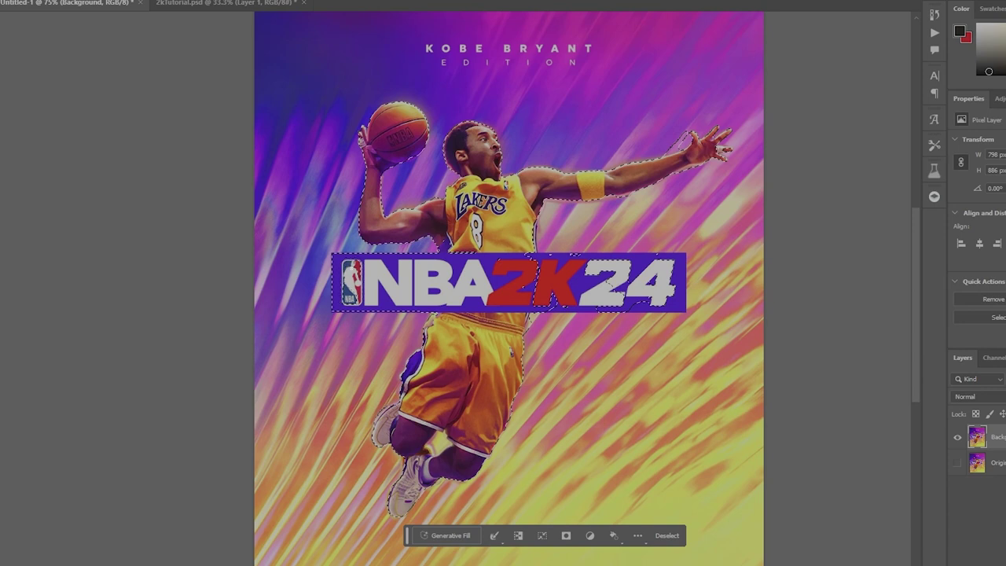
{"action": "scroll", "coordinate": [509, 314], "scroll_direction": "down", "scroll_amount": 3}
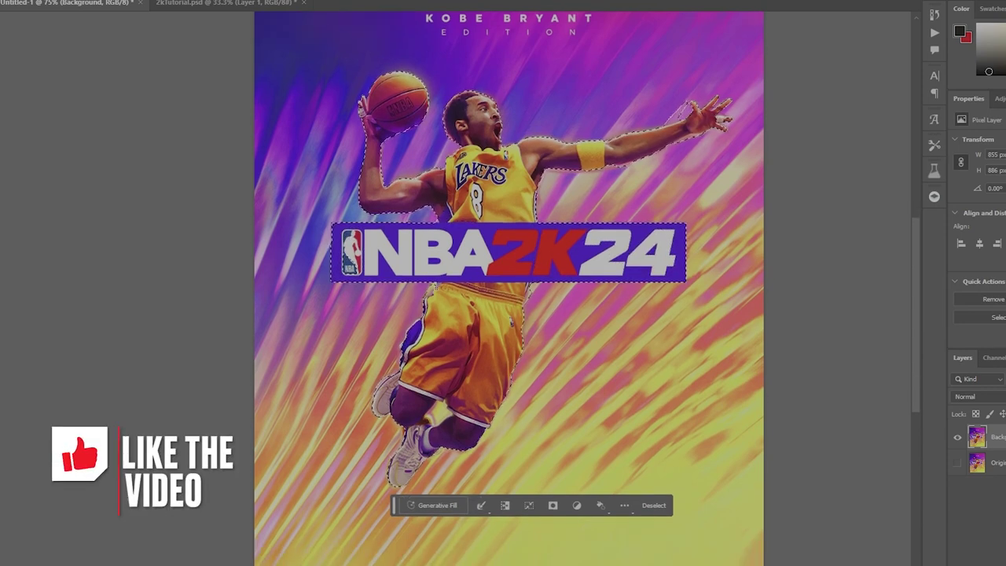
{"action": "scroll", "coordinate": [509, 315], "scroll_direction": "up", "scroll_amount": 3}
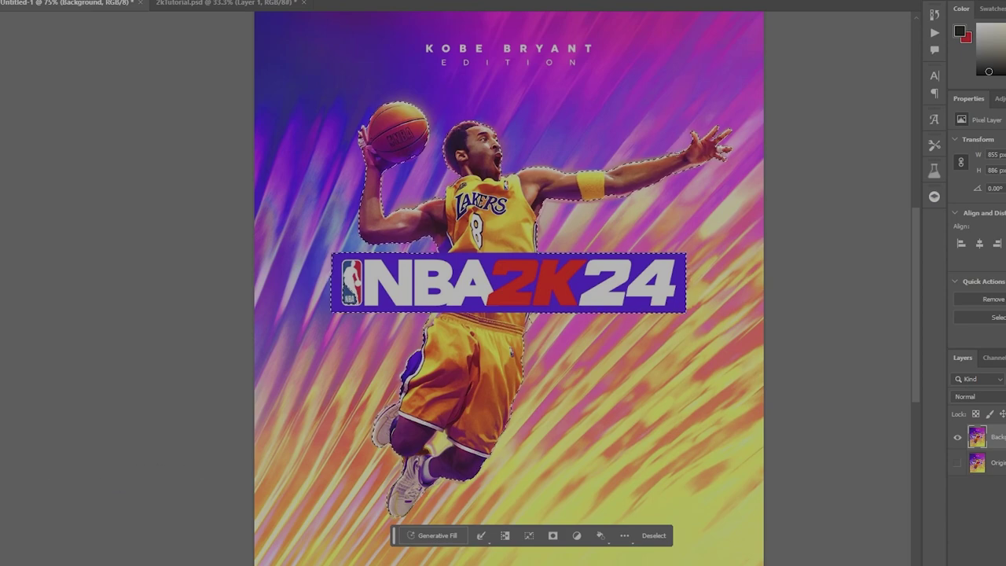
{"action": "scroll", "coordinate": [509, 289], "scroll_direction": "down", "scroll_amount": 1}
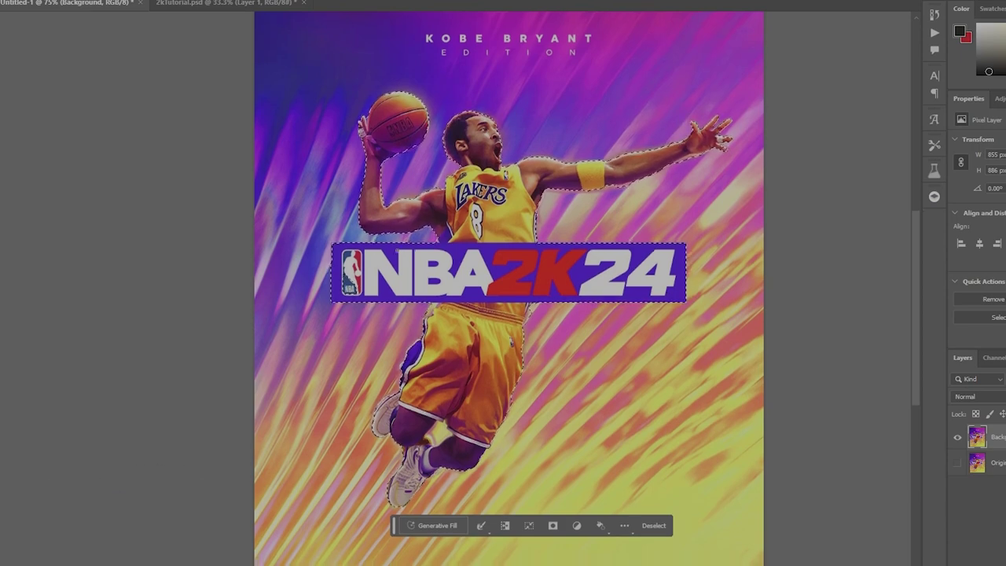
{"action": "scroll", "coordinate": [519, 300], "scroll_direction": "up", "scroll_amount": 2}
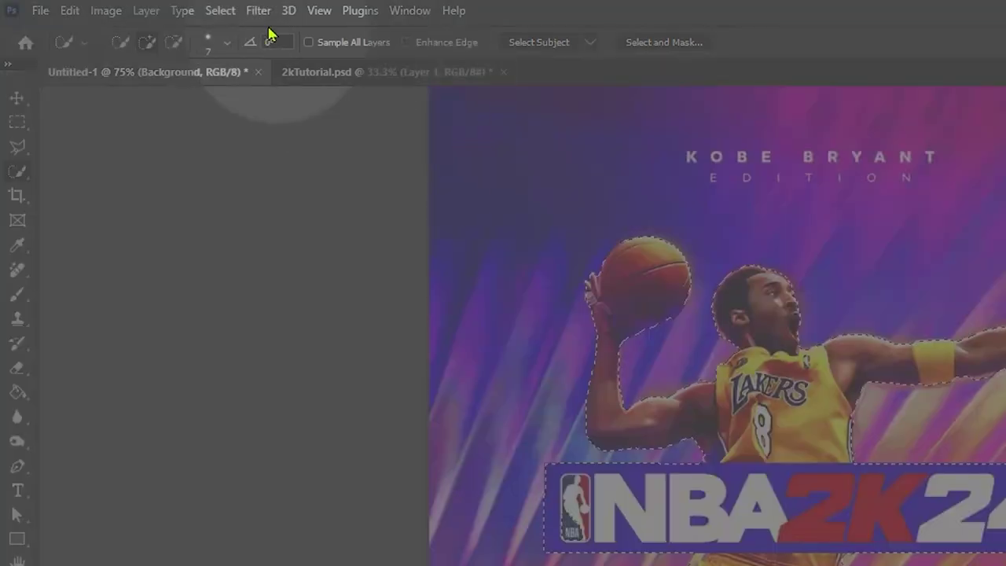
- Expand the selection around the player and logo banner by 5 pixels
{"action": "left_click", "coordinate": [221, 11]}
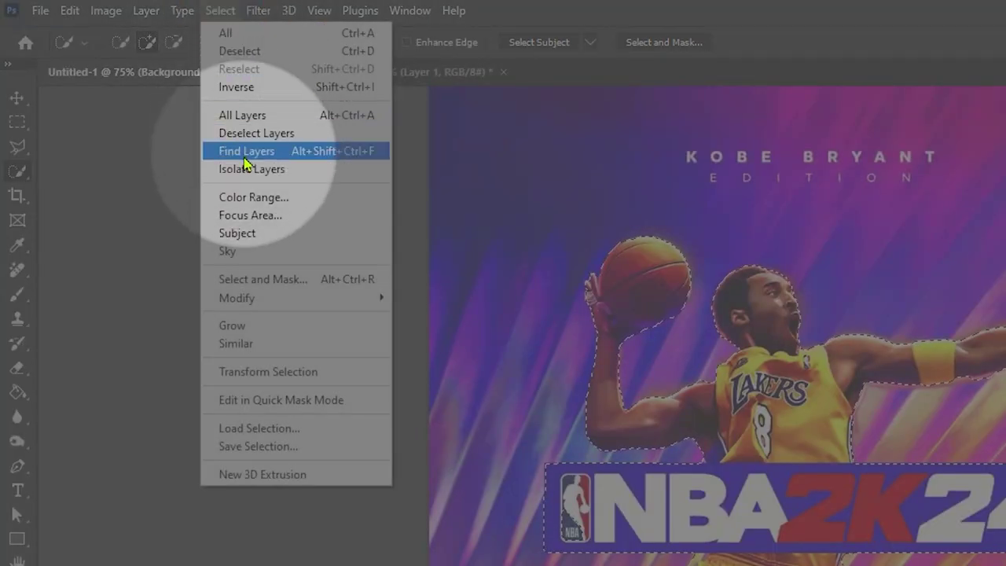
{"action": "mouse_move", "coordinate": [247, 298]}
{"action": "left_click", "coordinate": [484, 333]}
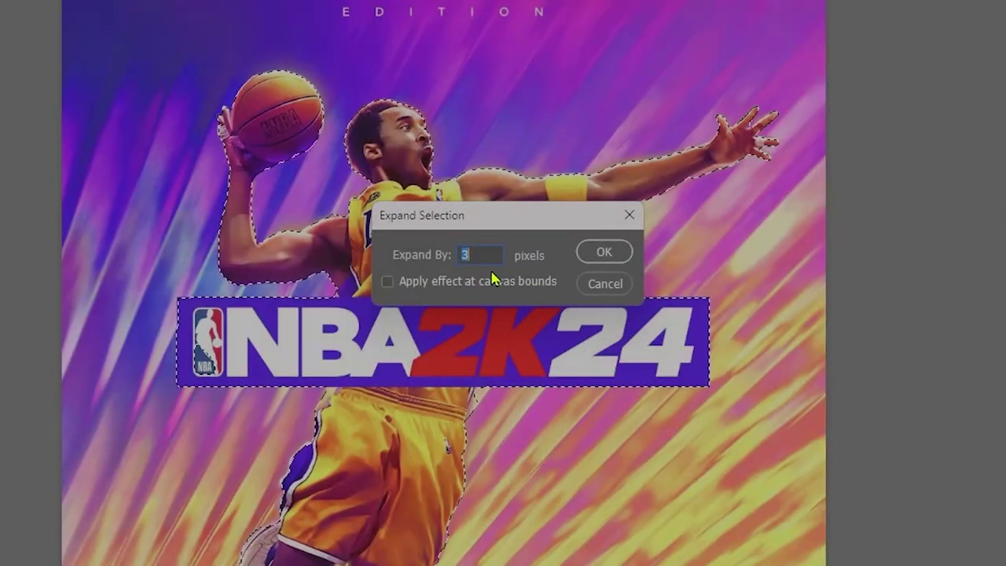
{"action": "type", "text": "5"}
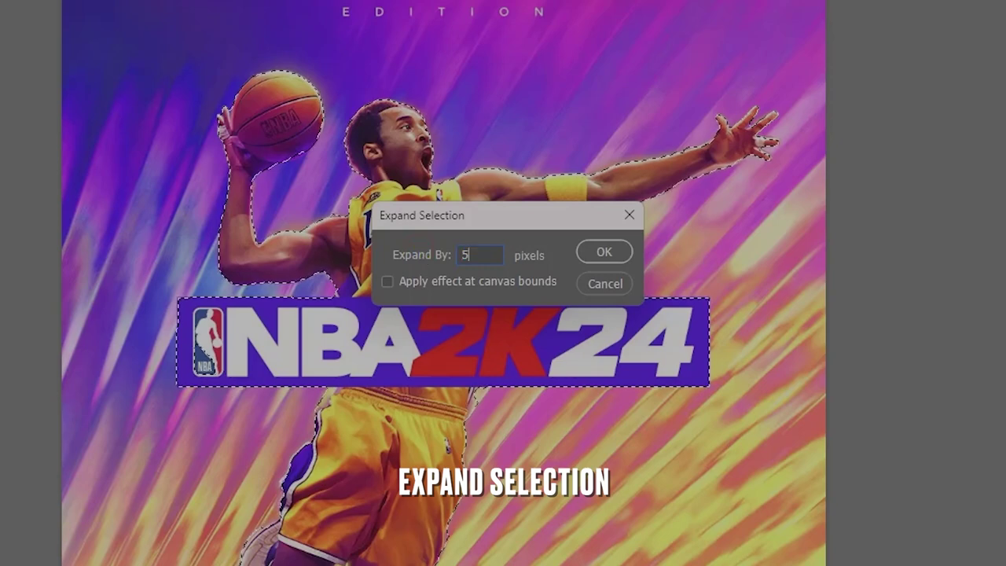
{"action": "key", "text": "Return"}
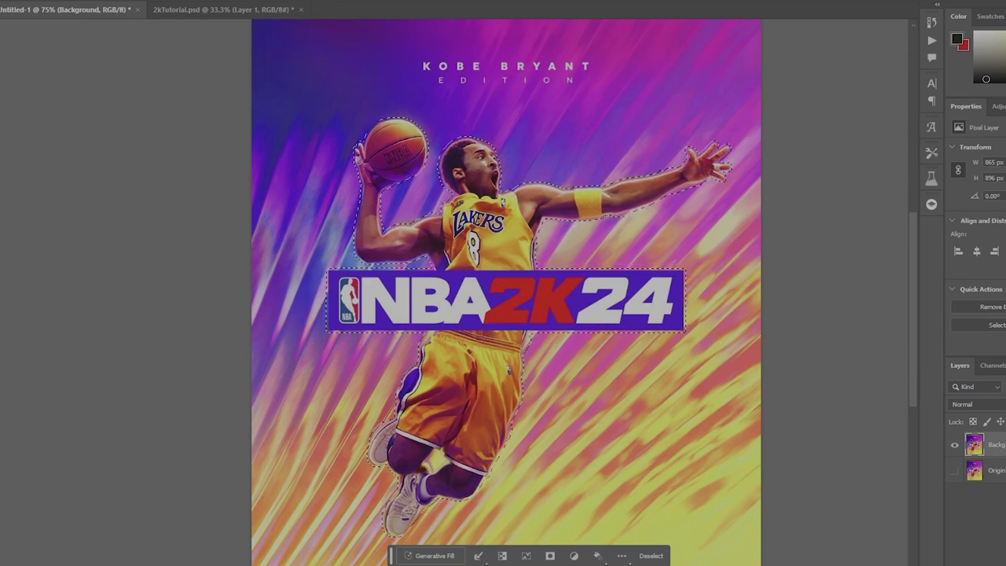
- Expand the selection a second time for slightly more margin around the player and logo banner
{"action": "scroll", "coordinate": [453, 477], "scroll_direction": "down", "scroll_amount": 1}
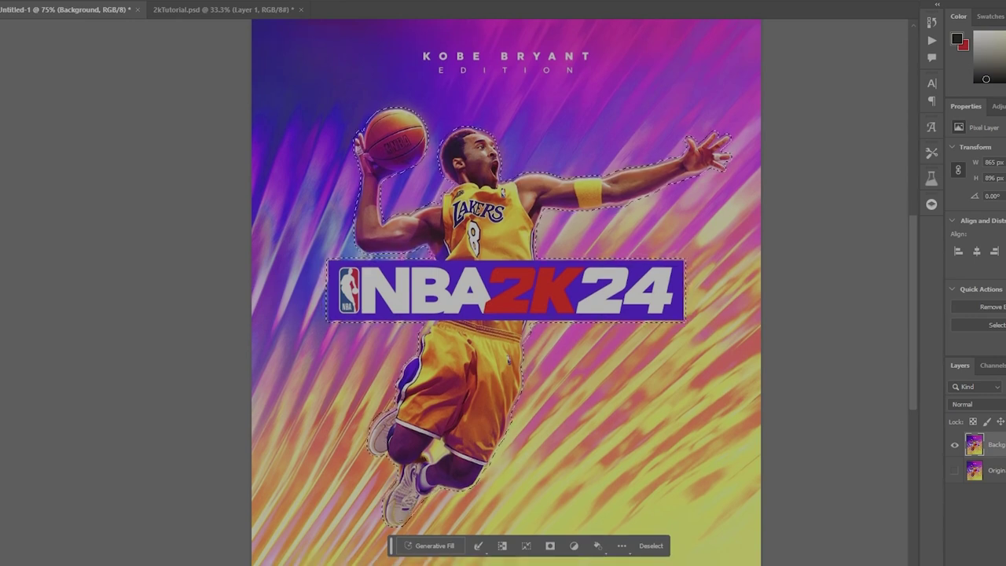
{"action": "left_click", "coordinate": [114, 0]}
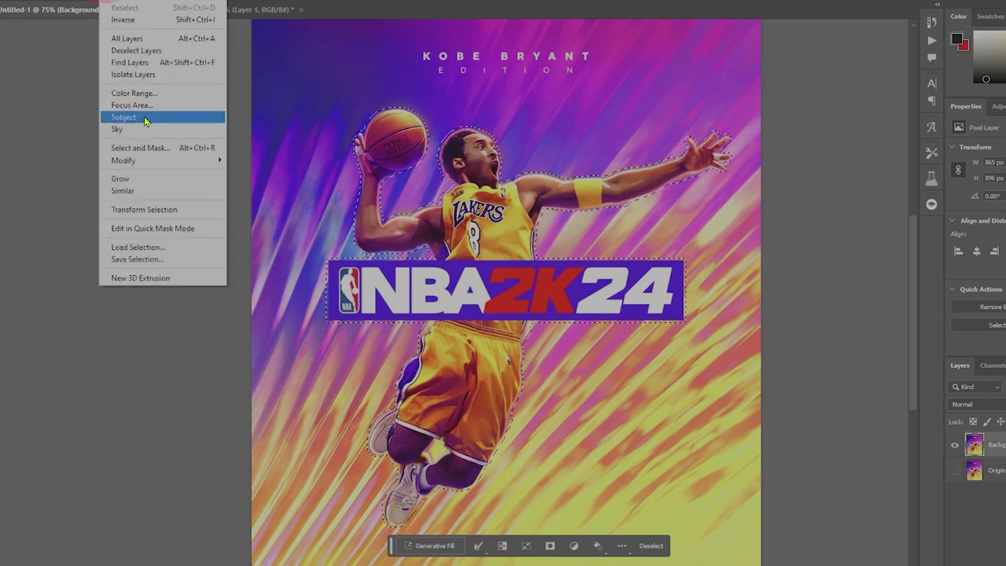
{"action": "left_click", "coordinate": [135, 159]}
{"action": "left_click", "coordinate": [267, 184]}
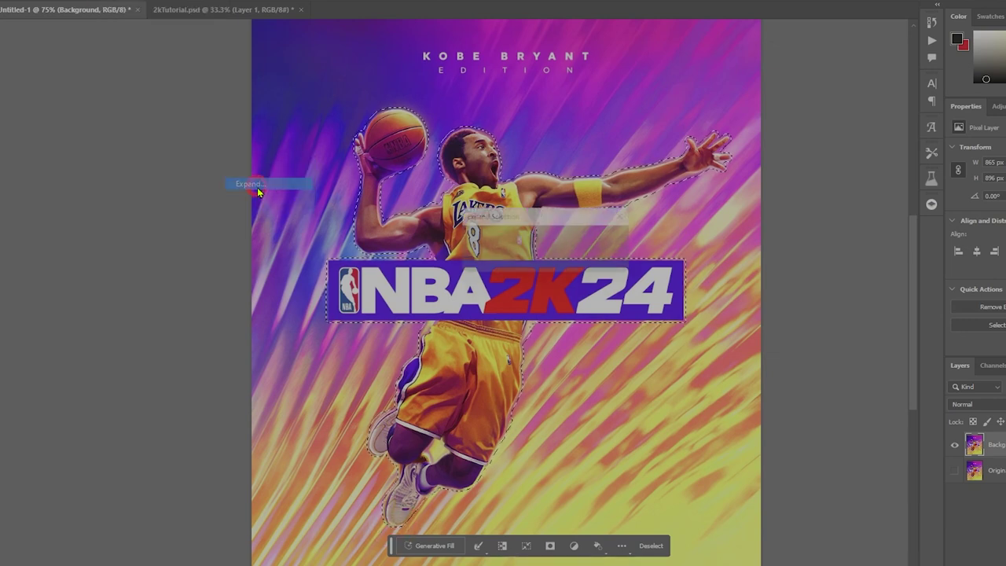
{"action": "key", "text": "Return"}
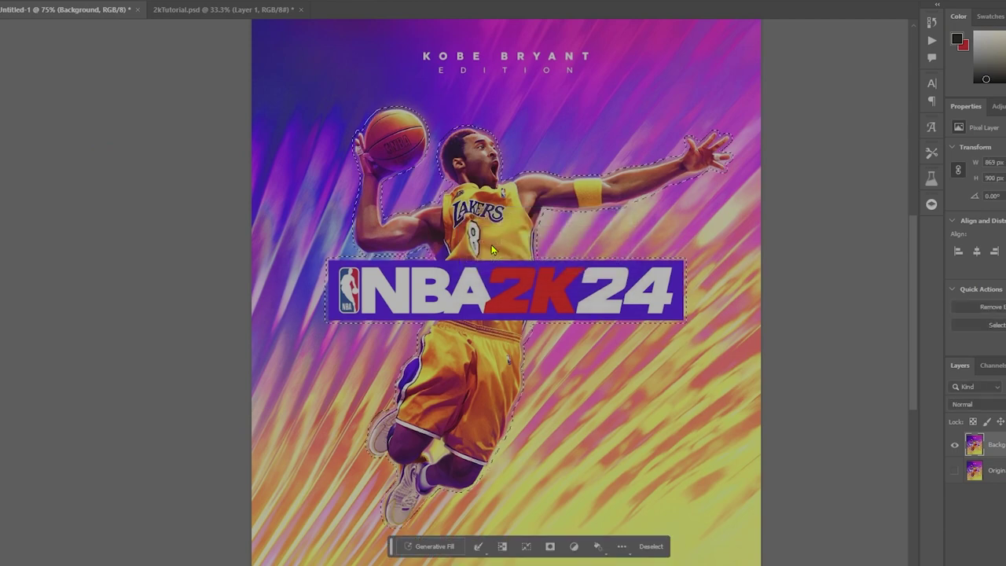
- Replace the selected player and logo using Content-Aware Fill with Auto sampling, outputting the result onto the current Background layer
{"action": "scroll", "coordinate": [455, 474], "scroll_direction": "down", "scroll_amount": 2}
{"action": "scroll", "coordinate": [455, 464], "scroll_direction": "up", "scroll_amount": 3}
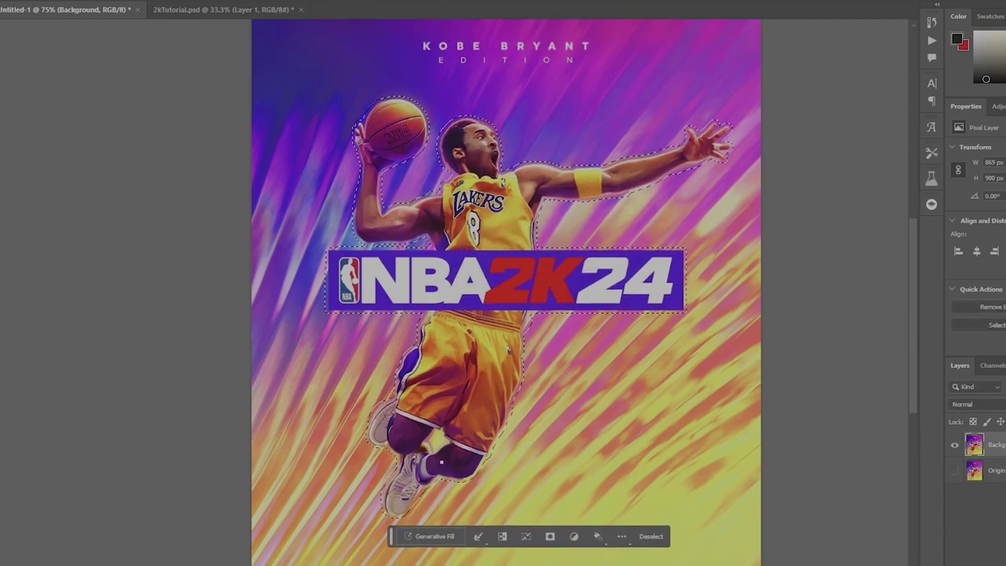
{"action": "scroll", "coordinate": [545, 429], "scroll_direction": "down", "scroll_amount": 1}
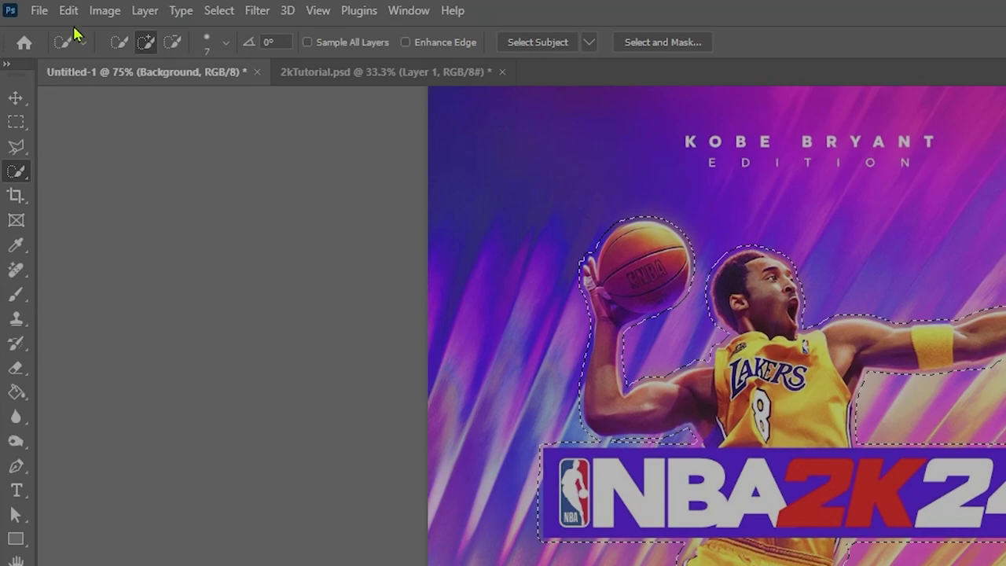
{"action": "left_click", "coordinate": [68, 11]}
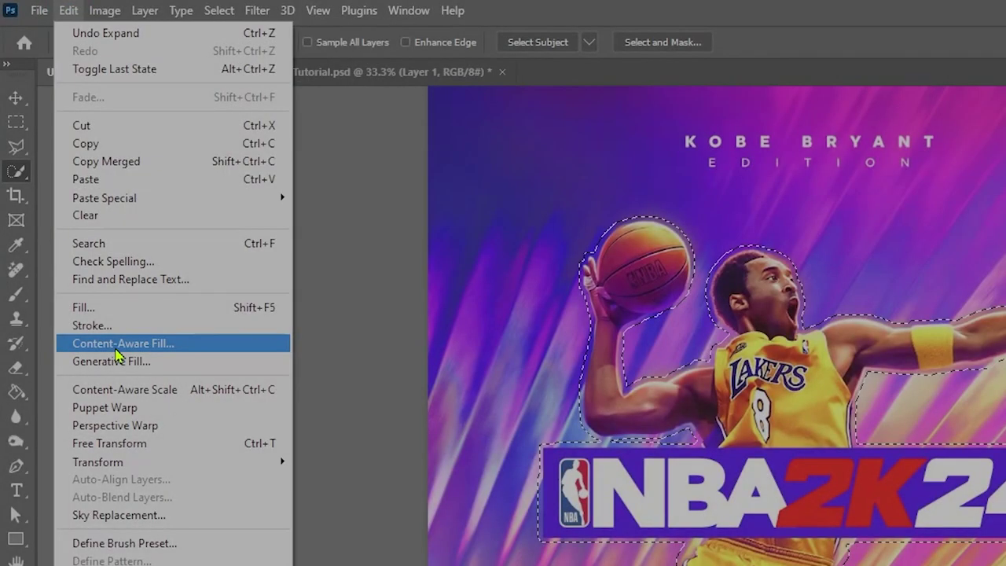
{"action": "left_click", "coordinate": [116, 350]}
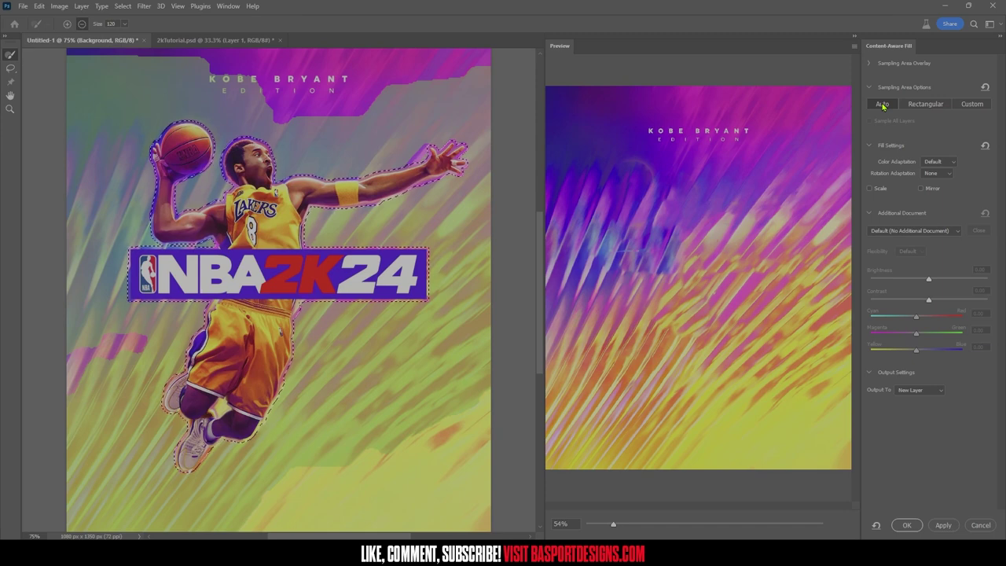
{"action": "key", "text": "ctrl"}
{"action": "key", "text": "ctrl"}
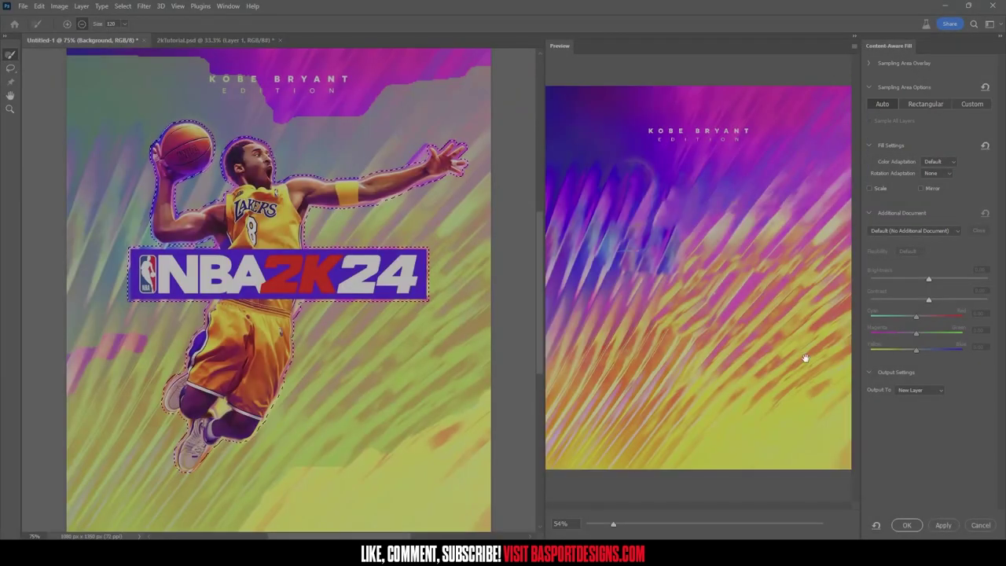
{"action": "left_click", "coordinate": [921, 404]}
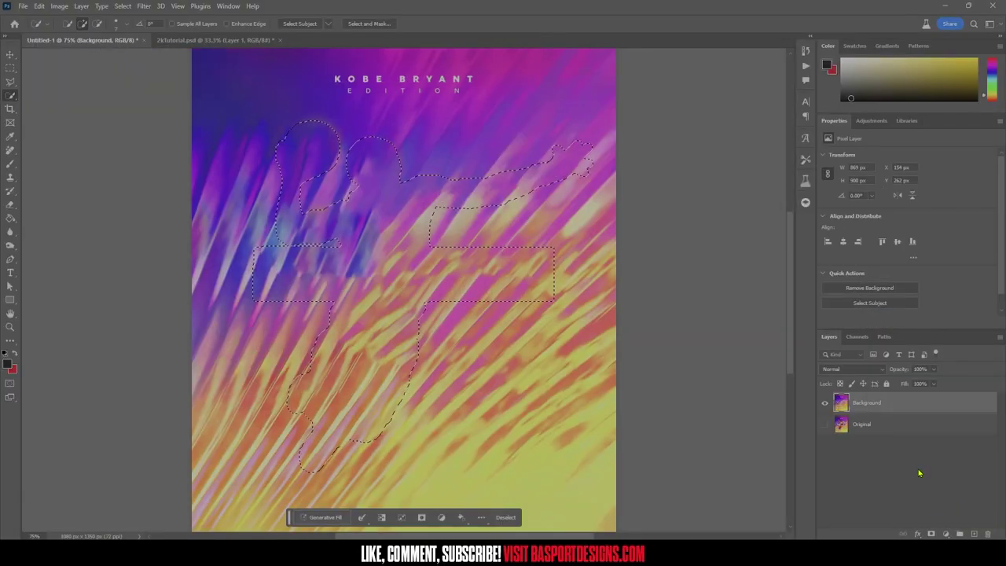
- Toggle the Background layer's visibility to compare the filled background with the original image
{"action": "left_click", "coordinate": [826, 406]}
{"action": "left_click", "coordinate": [825, 406]}
{"action": "left_click", "coordinate": [825, 406]}
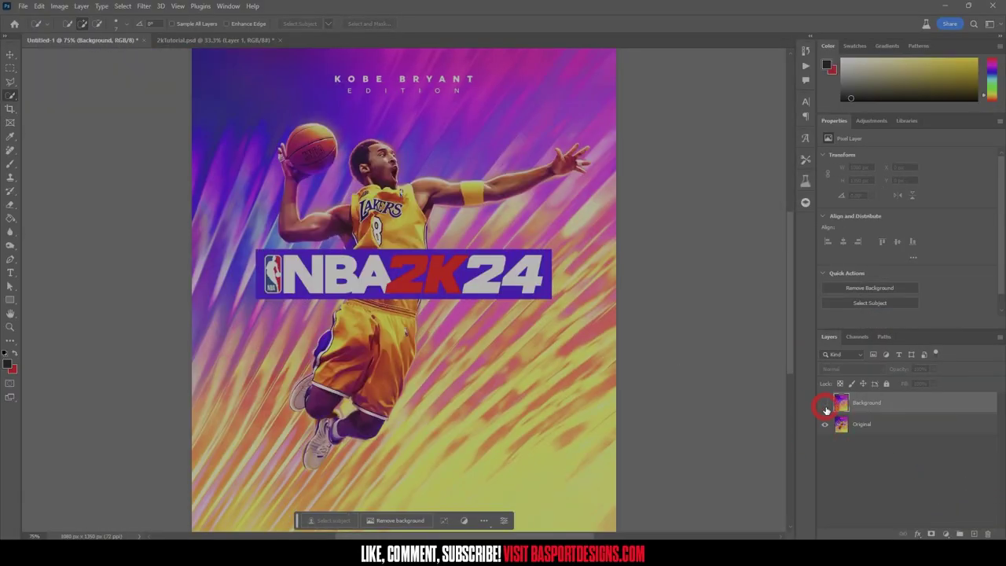
{"action": "left_click", "coordinate": [826, 406]}
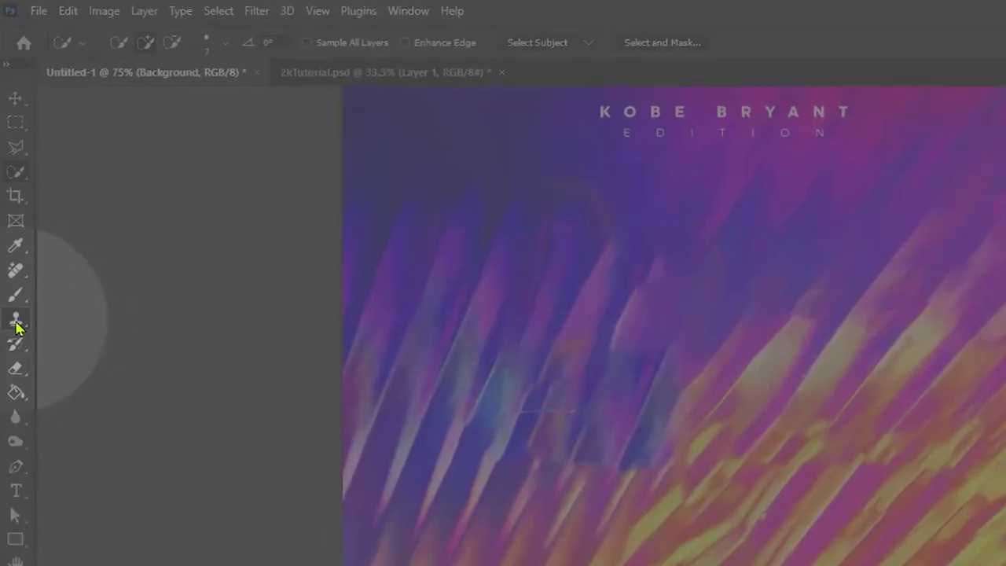
- Activate the Clone Stamp tool and set its soft brush size to 55 px
{"action": "left_click", "coordinate": [18, 322]}
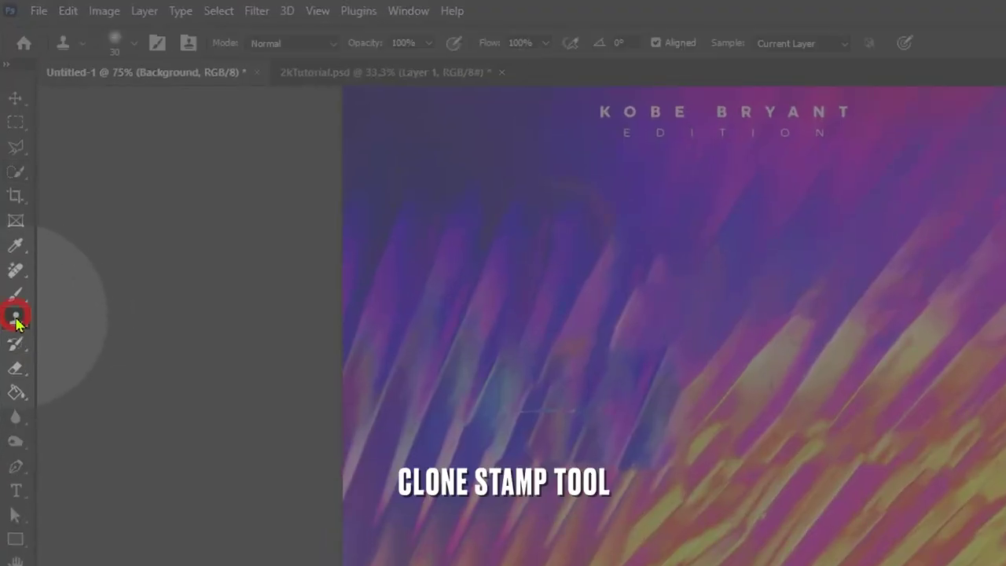
{"action": "left_click", "coordinate": [115, 41]}
{"action": "left_click", "coordinate": [629, 17]}
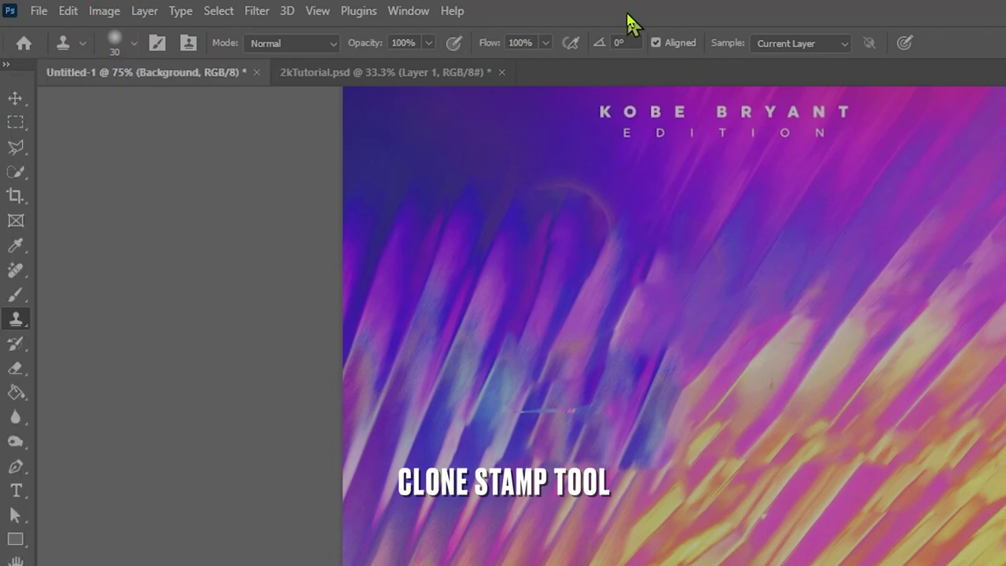
{"action": "left_click", "coordinate": [103, 50]}
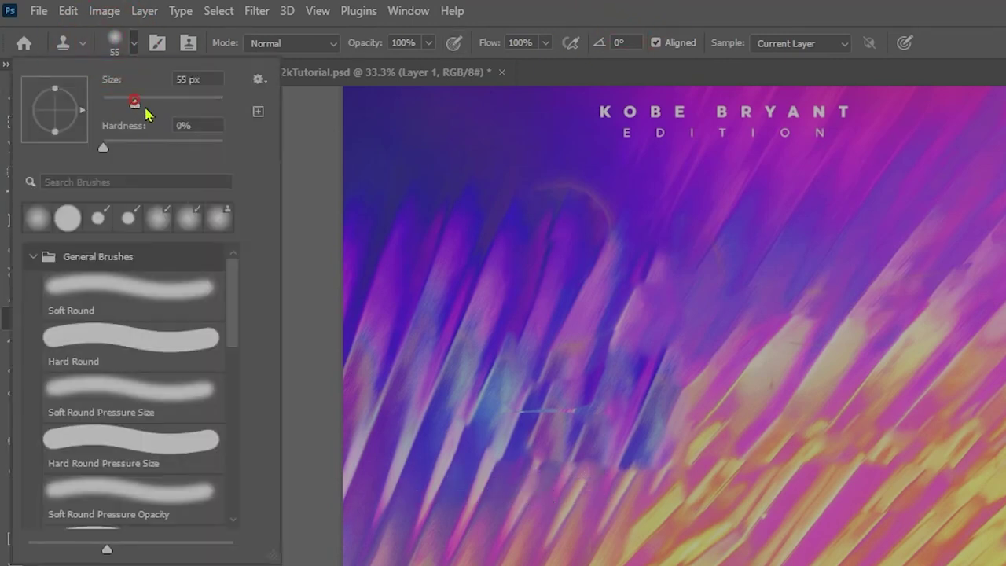
{"action": "left_click", "coordinate": [714, 9]}
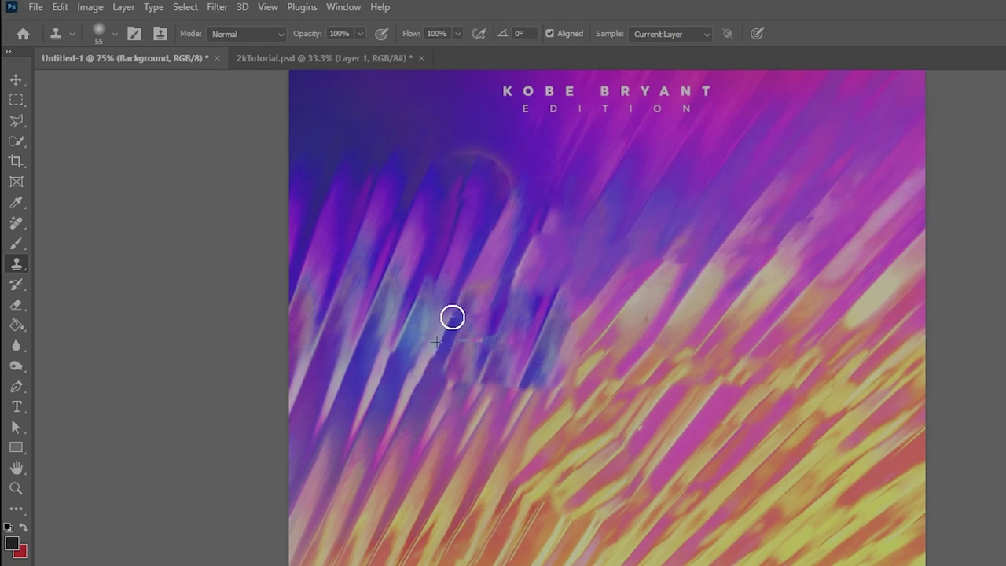
- Enlarge the Clone Stamp brush to 100 px and undo the last clone stroke
{"action": "left_click", "coordinate": [407, 412], "text": "alt"}
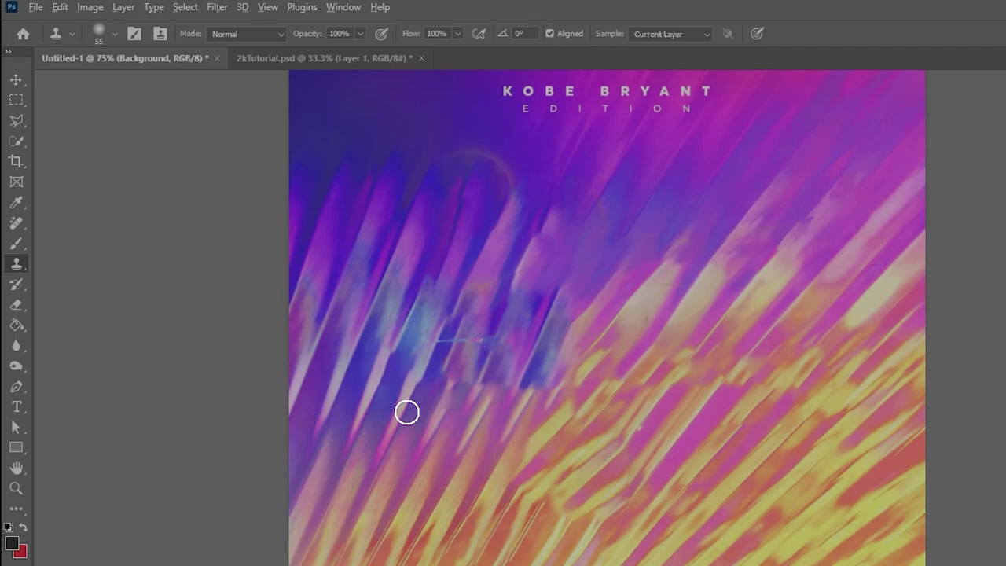
{"action": "key", "text": "bracketright"}
{"action": "key", "text": "bracketright"}
{"action": "key", "text": "bracketright"}
{"action": "key", "text": "bracketright"}
{"action": "key", "text": "bracketright"}
{"action": "left_click", "coordinate": [847, 401]}
{"action": "key", "text": "ctrl+z"}
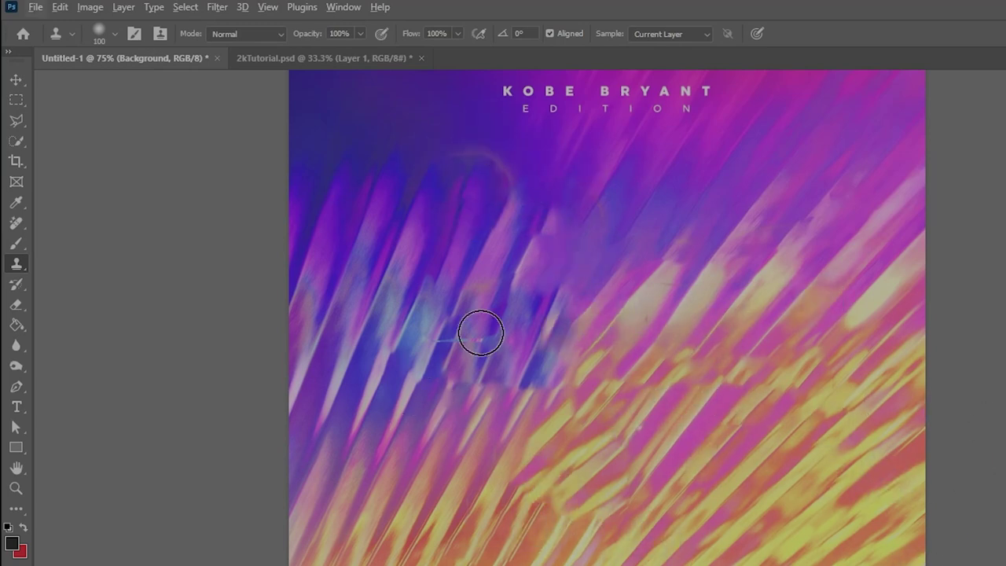
- Clone nearby light streaks over the broken streak in the blue area where the player's bent arm was
{"action": "left_click", "coordinate": [411, 401], "text": "alt"}
{"action": "mouse_move", "coordinate": [426, 369]}
{"action": "left_mouse_down"}
{"action": "mouse_move", "coordinate": [404, 404]}
{"action": "mouse_move", "coordinate": [434, 337]}
{"action": "mouse_move", "coordinate": [415, 379]}
{"action": "left_mouse_up"}
{"action": "left_click", "coordinate": [400, 413], "text": "alt"}
{"action": "left_click", "coordinate": [384, 369], "text": "alt"}
{"action": "left_click", "coordinate": [391, 349]}
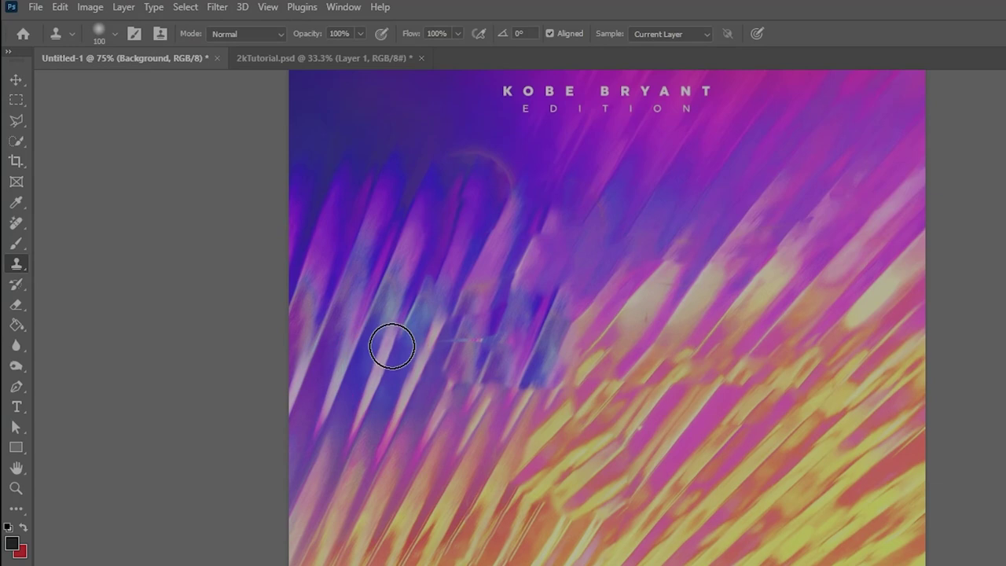
- Clone over the leftover curved outline where the basketball was, sampling from the surrounding purple background
{"action": "left_click_drag", "start_coordinate": [479, 142], "coordinate": [482, 177]}
{"action": "left_click", "coordinate": [483, 191]}
{"action": "left_click", "coordinate": [498, 168], "text": "alt"}
{"action": "left_click", "coordinate": [500, 214]}
{"action": "left_click", "coordinate": [500, 224]}
- Enlarge the Clone Stamp brush to 175 px and clone clean diagonal streaks over the smeared patches across the middle of the background
{"action": "key", "text": "bracketright"}
{"action": "key", "text": "bracketright"}
{"action": "key", "text": "bracketright"}
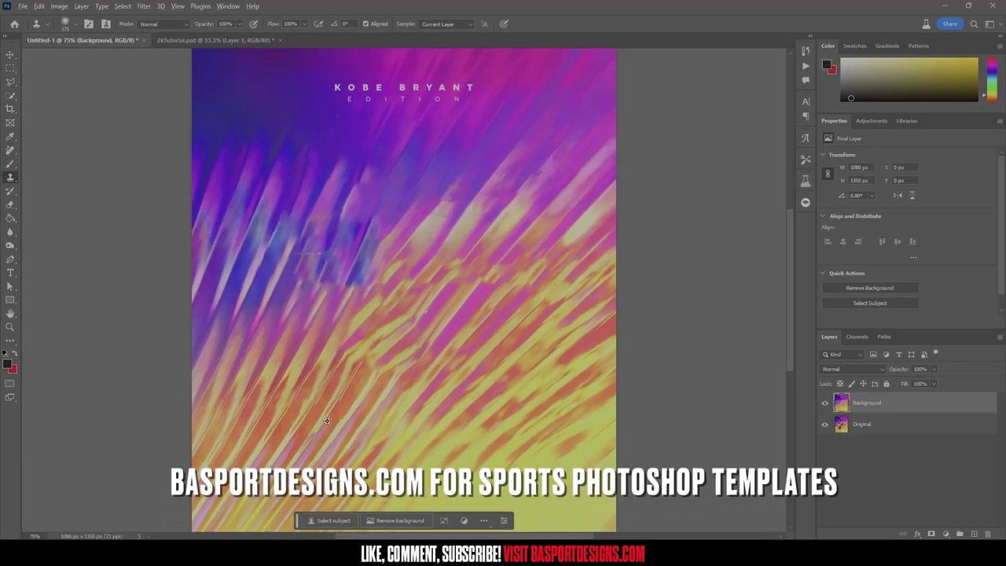
{"action": "left_click", "coordinate": [327, 421], "text": "alt"}
{"action": "left_click_drag", "start_coordinate": [471, 301], "coordinate": [566, 188]}
{"action": "mouse_move", "coordinate": [398, 370]}
{"action": "left_mouse_down"}
{"action": "mouse_move", "coordinate": [356, 280]}
{"action": "mouse_move", "coordinate": [375, 248]}
{"action": "left_mouse_up"}
{"action": "left_click_drag", "start_coordinate": [314, 294], "coordinate": [321, 253]}
{"action": "mouse_move", "coordinate": [342, 221]}
{"action": "left_mouse_down"}
{"action": "mouse_move", "coordinate": [333, 241]}
{"action": "mouse_move", "coordinate": [351, 269]}
{"action": "left_mouse_up"}
{"action": "left_click_drag", "start_coordinate": [388, 312], "coordinate": [420, 265]}
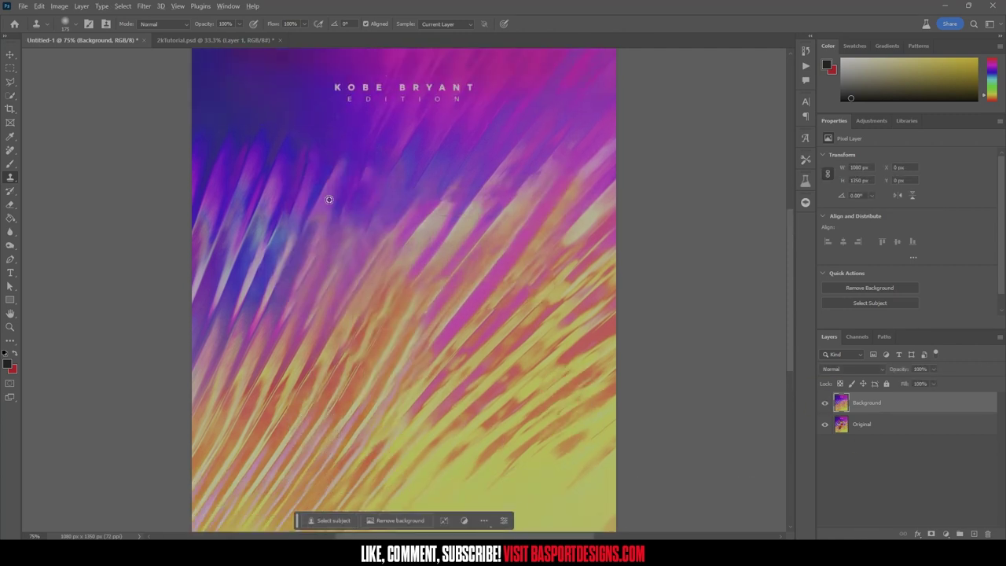
{"action": "left_click", "coordinate": [428, 215]}
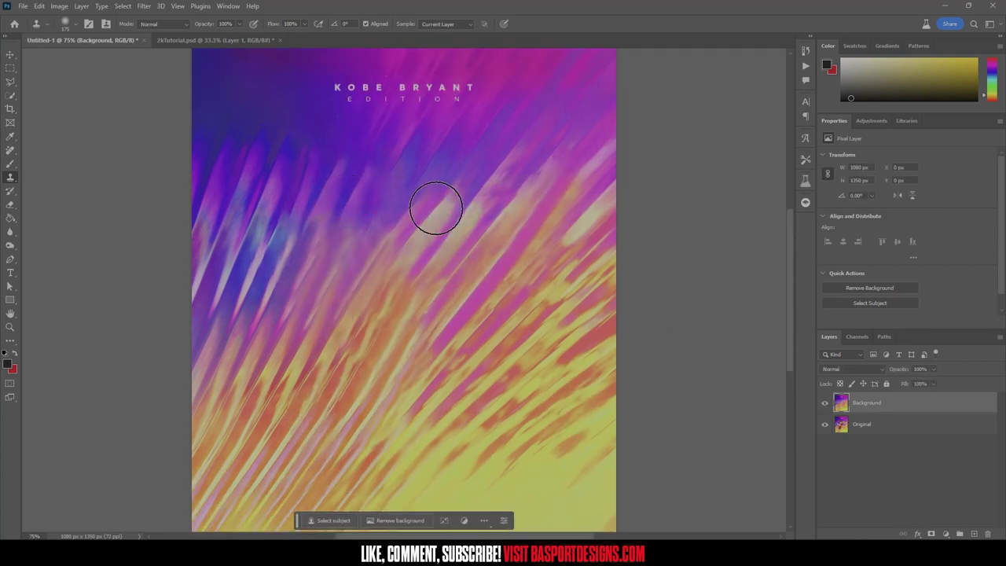
- Compare the cleaned Background layer with the Original cover by toggling the Background layer's visibility
{"action": "scroll", "coordinate": [317, 309], "scroll_direction": "up", "scroll_amount": 2}
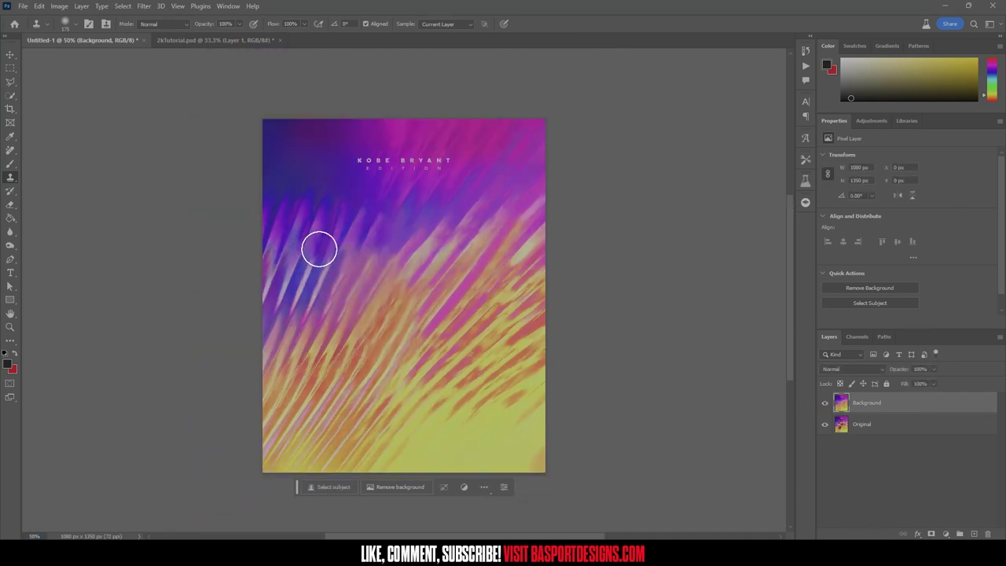
{"action": "left_click", "coordinate": [824, 402]}
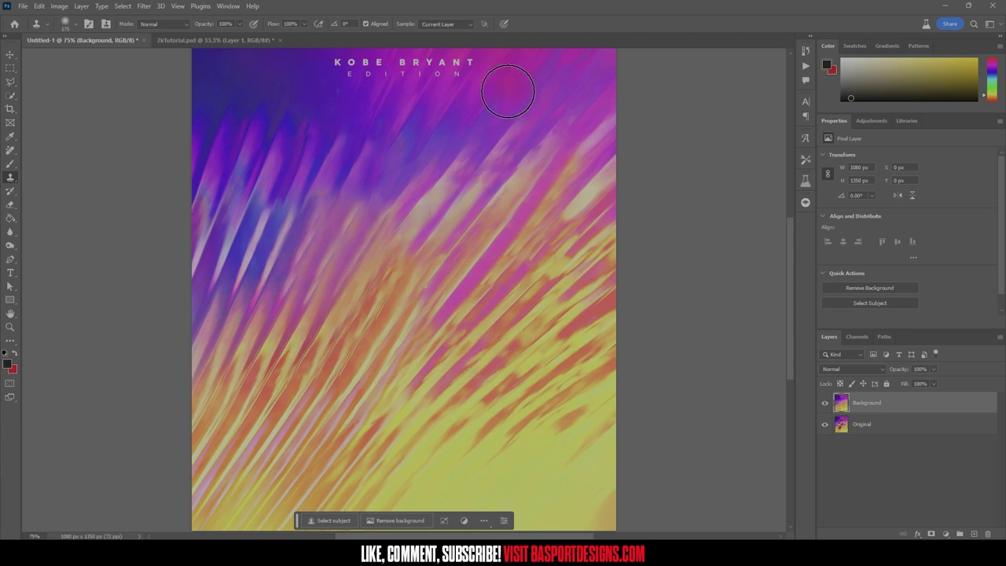
{"action": "left_click", "coordinate": [825, 401]}
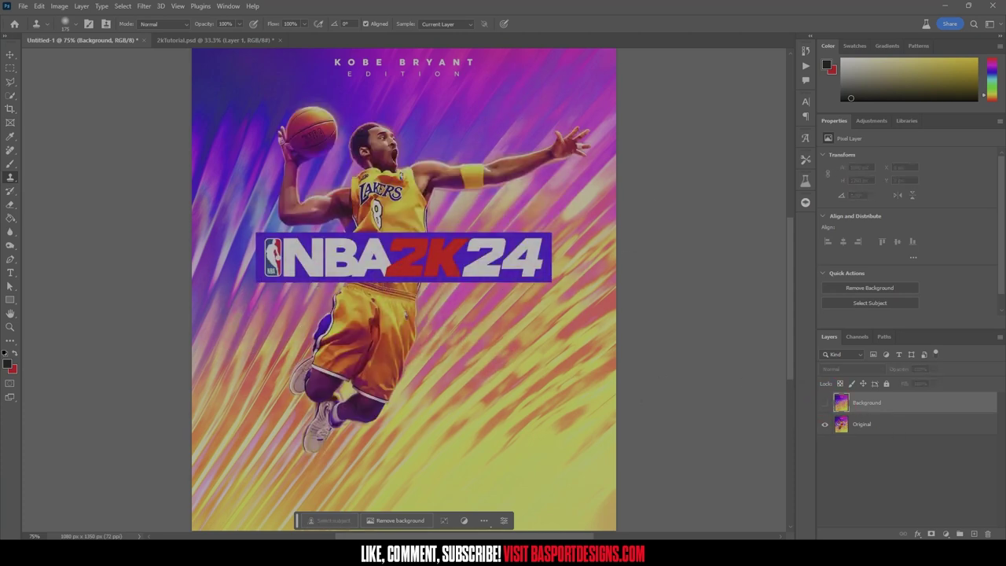
{"action": "left_click", "coordinate": [10, 54]}
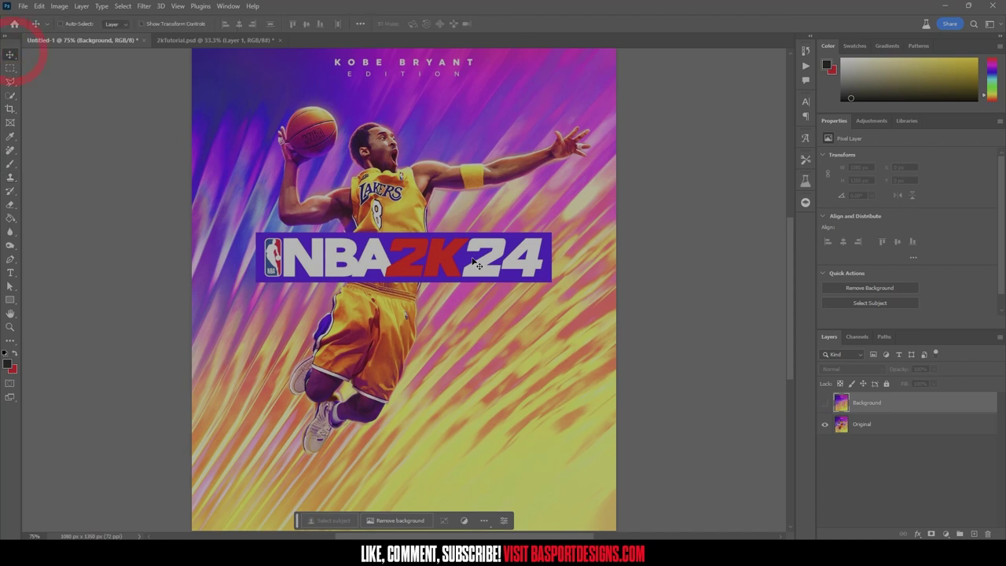
{"action": "left_click", "coordinate": [824, 401]}
{"action": "left_click_drag", "start_coordinate": [429, 261], "coordinate": [426, 307]}
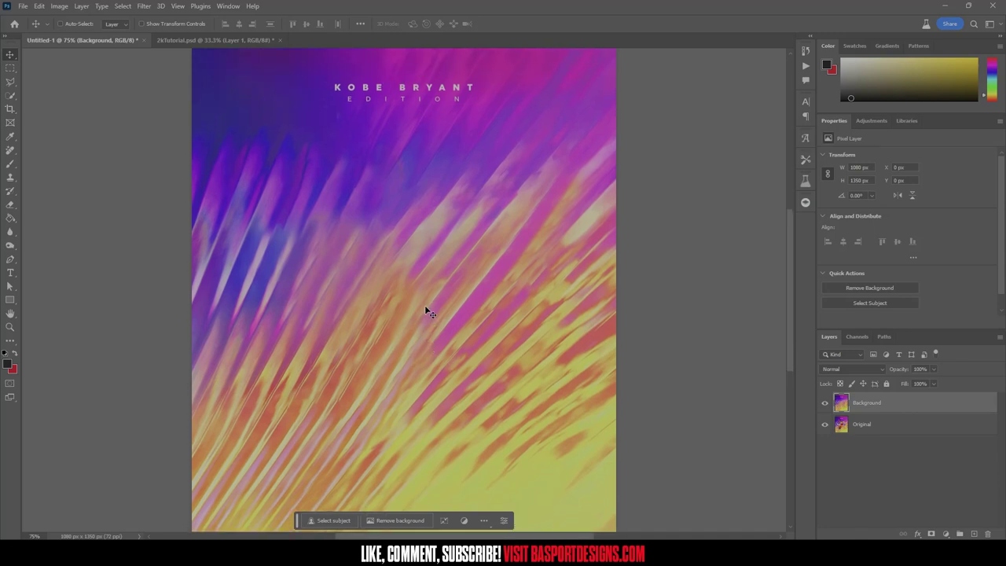
{"action": "scroll", "coordinate": [426, 307], "scroll_direction": "up", "scroll_amount": 1}
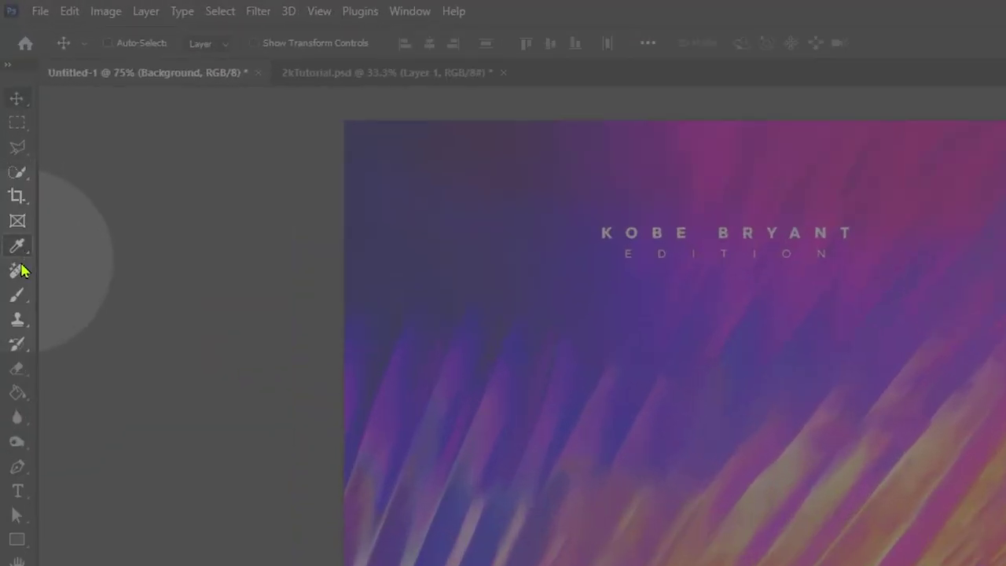
- Erase the words KOBE BRYANT from the Background layer using the Remove Tool at brush size 30
{"action": "right_click", "coordinate": [10, 149]}
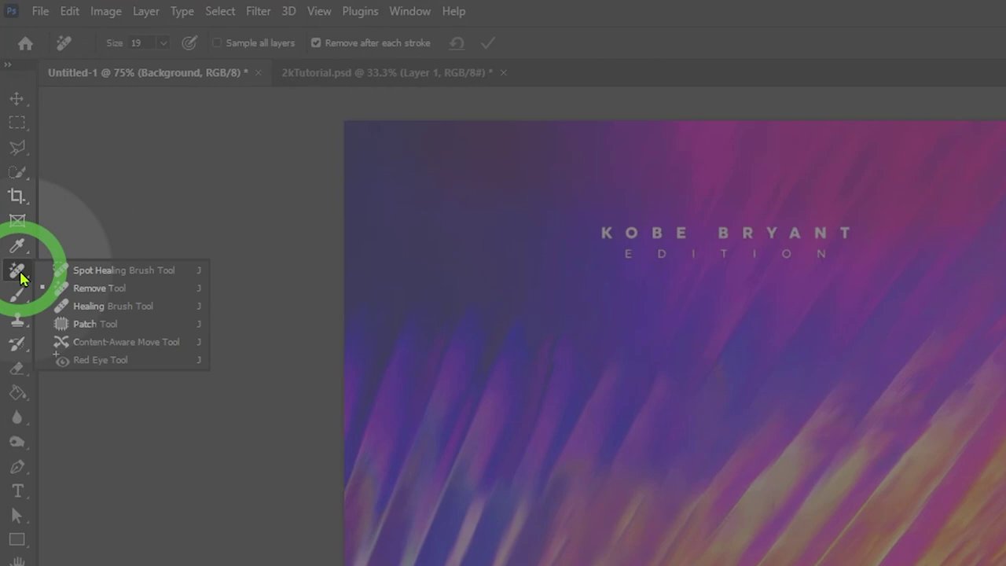
{"action": "left_click", "coordinate": [102, 290]}
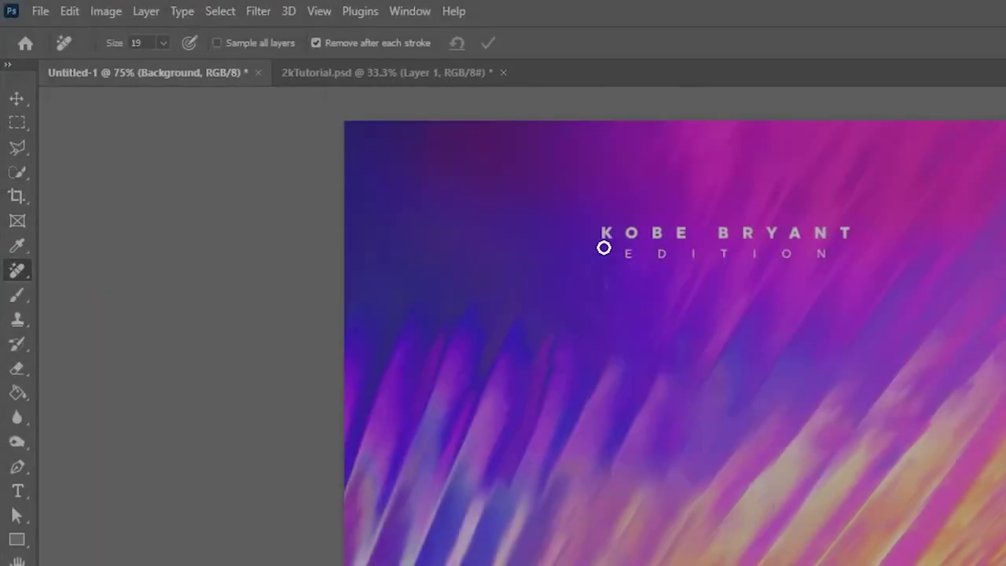
{"action": "key", "text": "bracketright"}
{"action": "key", "text": "bracketright"}
{"action": "mouse_move", "coordinate": [606, 233]}
{"action": "left_mouse_down"}
{"action": "mouse_move", "coordinate": [752, 245]}
{"action": "mouse_move", "coordinate": [701, 247]}
{"action": "mouse_move", "coordinate": [633, 243]}
{"action": "mouse_move", "coordinate": [630, 233]}
{"action": "mouse_move", "coordinate": [845, 231]}
{"action": "left_mouse_up"}
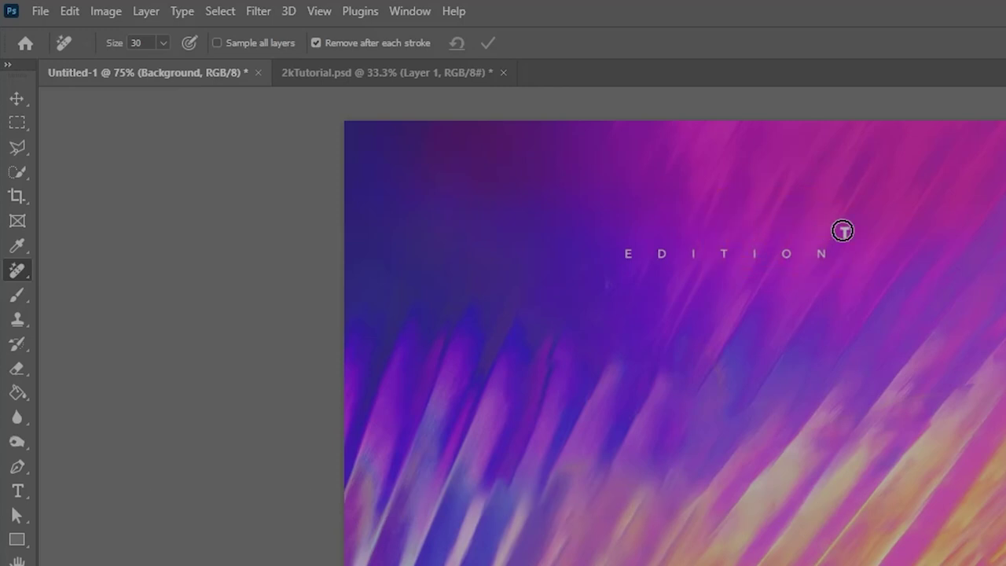
- Erase the letters of EDITION one by one from the background with the Remove Tool
{"action": "left_click", "coordinate": [820, 254]}
{"action": "left_click", "coordinate": [788, 256]}
{"action": "left_click", "coordinate": [753, 252]}
{"action": "left_click", "coordinate": [724, 254]}
{"action": "left_click", "coordinate": [692, 254]}
{"action": "left_click", "coordinate": [662, 254]}
{"action": "left_click", "coordinate": [629, 253]}
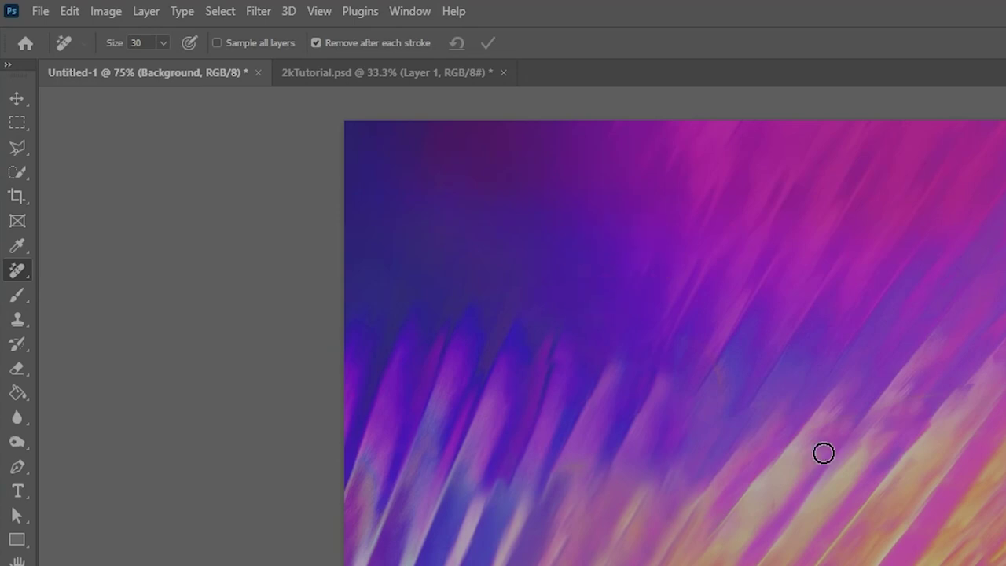
- Compare the text-free Background layer with the original cover and leave the Background layer hidden
{"action": "scroll", "coordinate": [572, 537], "scroll_direction": "down", "scroll_amount": 2}
{"action": "key", "text": "v"}
{"action": "key", "text": "ctrl+minus"}
{"action": "key", "text": "ctrl+minus"}
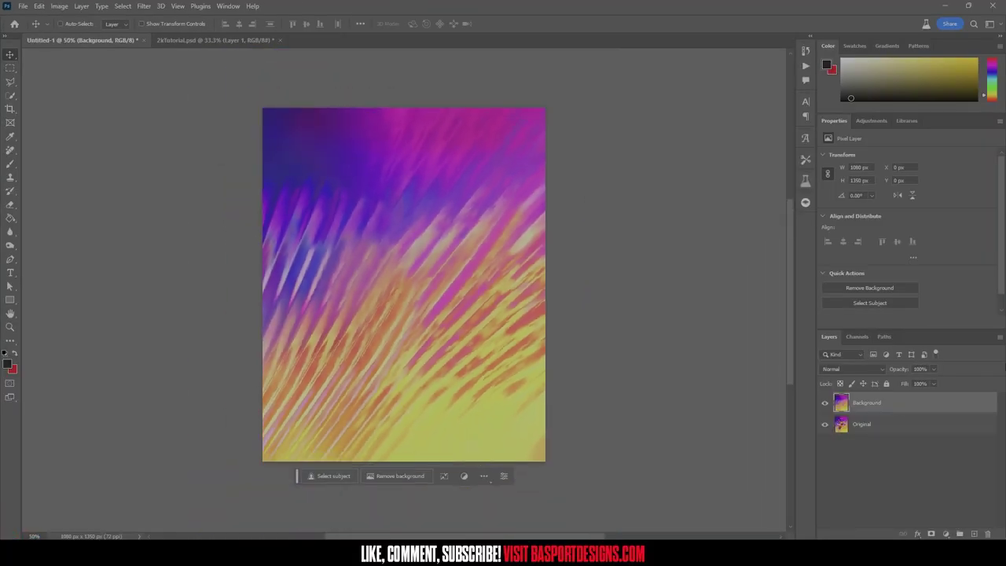
{"action": "left_click", "coordinate": [825, 404]}
{"action": "left_click", "coordinate": [825, 403]}
{"action": "left_click", "coordinate": [825, 404]}
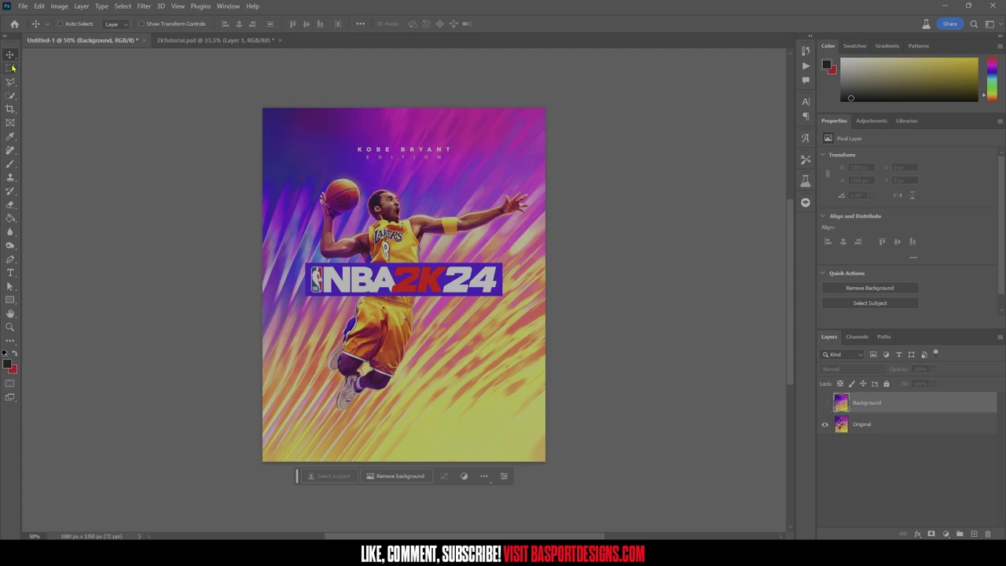
- Bring the dunking player photo from 2kTutorial.psd into the Untitled-1 cover document as the uppermost layer
{"action": "left_click", "coordinate": [265, 40]}
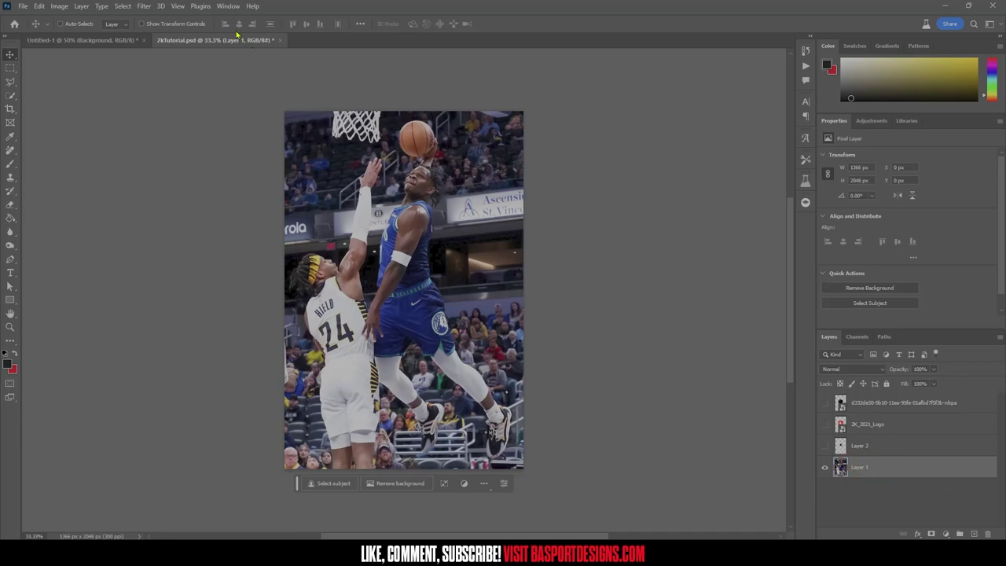
{"action": "left_click_drag", "start_coordinate": [233, 44], "coordinate": [225, 176]}
{"action": "left_click_drag", "start_coordinate": [294, 283], "coordinate": [438, 225]}
{"action": "left_click_drag", "start_coordinate": [233, 176], "coordinate": [344, 40]}
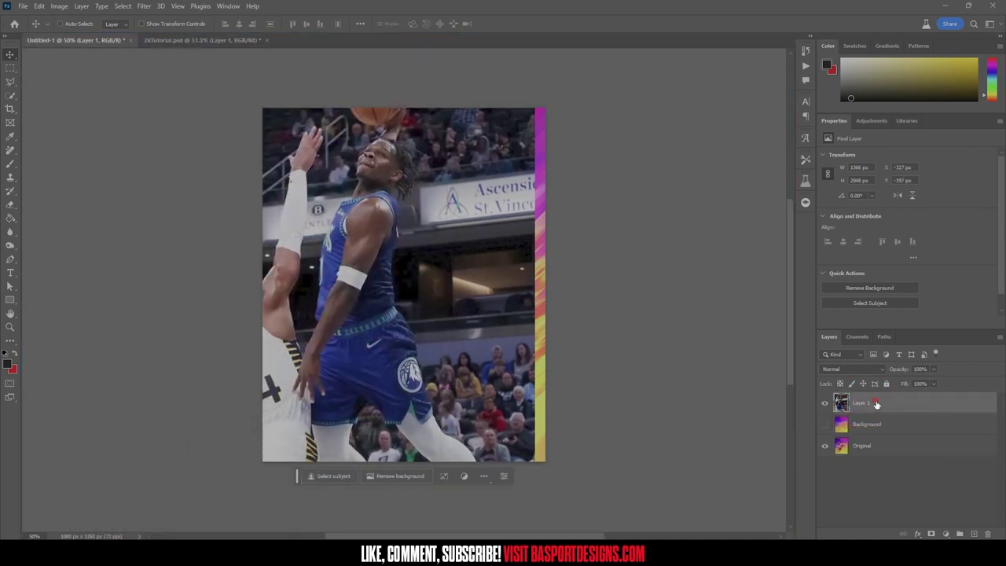
- Convert the player photo layer to a smart object and reposition it so the basketball and hoop show on the canvas
{"action": "right_click", "coordinate": [909, 406]}
{"action": "left_click", "coordinate": [856, 267]}
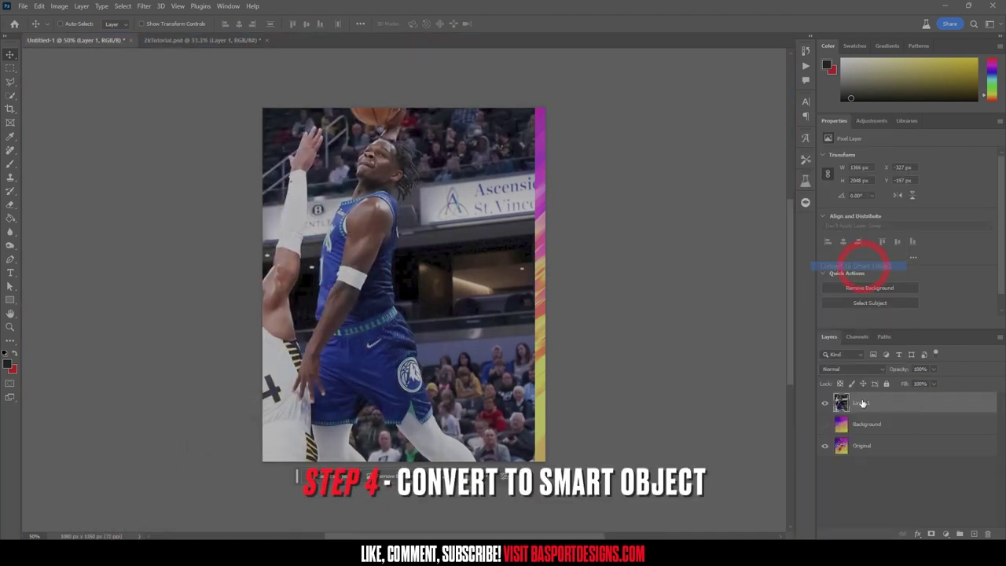
{"action": "left_click_drag", "start_coordinate": [357, 301], "coordinate": [413, 263]}
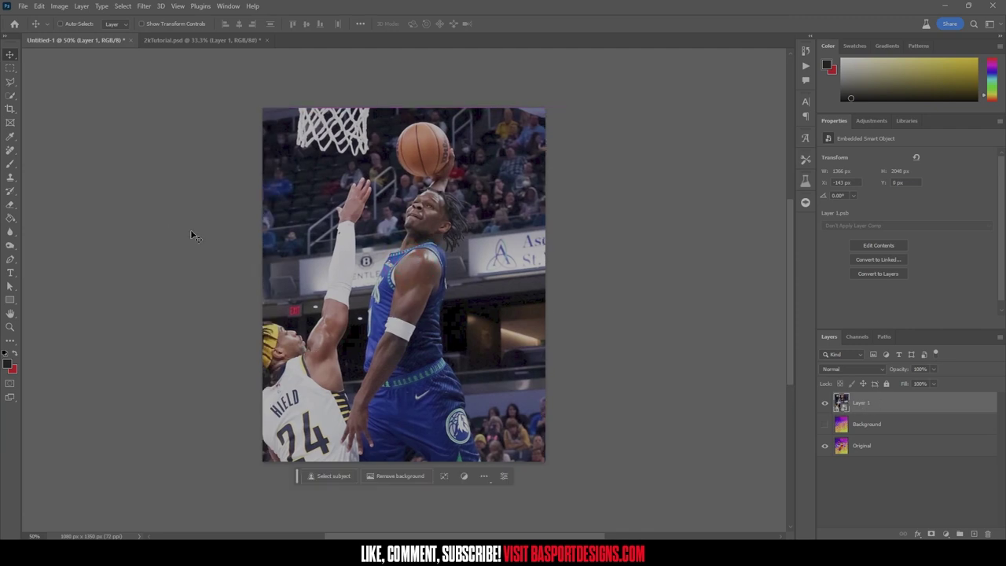
- Open the contents of the player photo's smart object and activate the Pen tool in Path mode
{"action": "left_click", "coordinate": [825, 403]}
{"action": "left_click", "coordinate": [825, 403]}
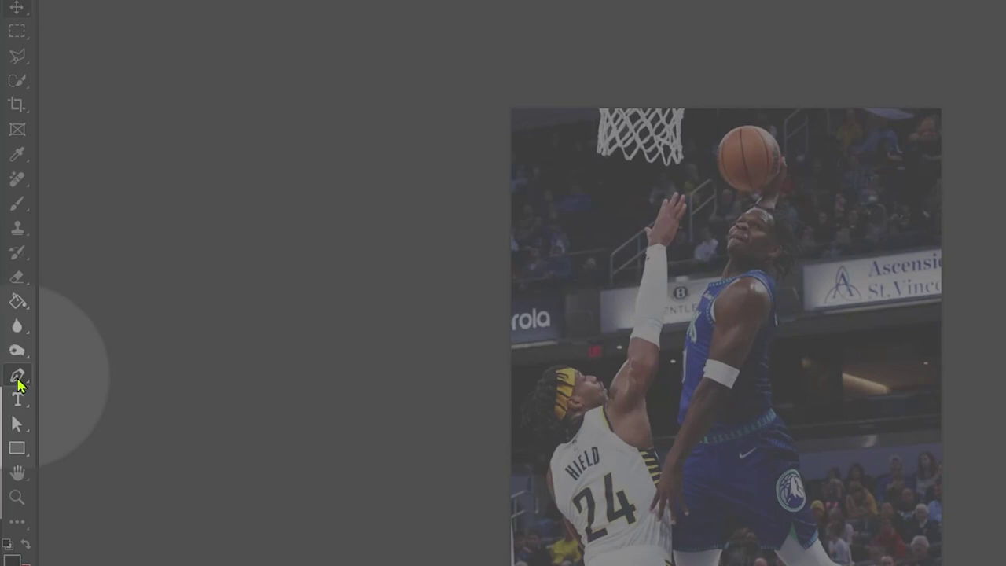
{"action": "left_click", "coordinate": [18, 377]}
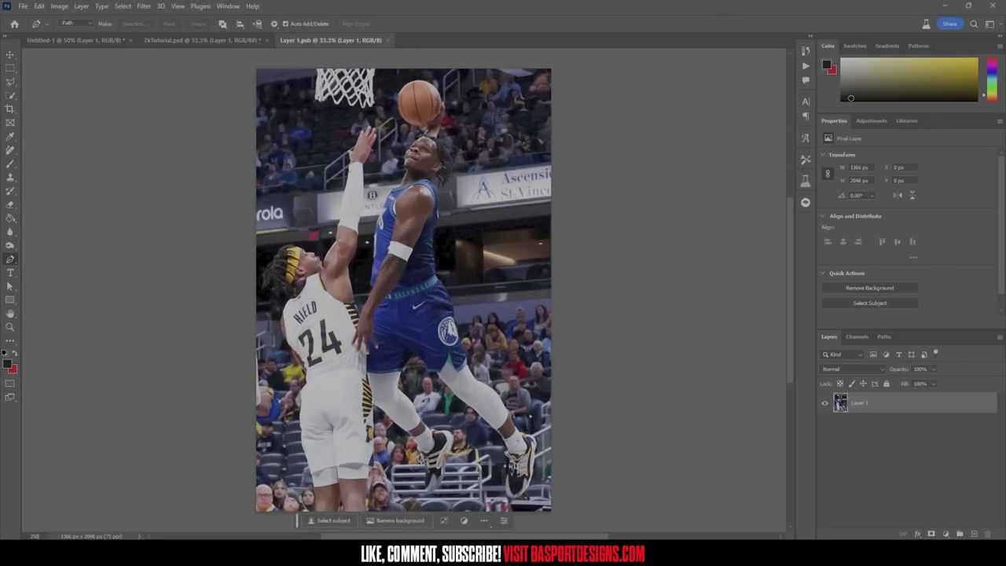
- Start a pen path at the blue jersey beside the forearm and trace its front edge up toward the chest
{"action": "key", "text": "Return"}
{"action": "left_click", "coordinate": [212, 274]}
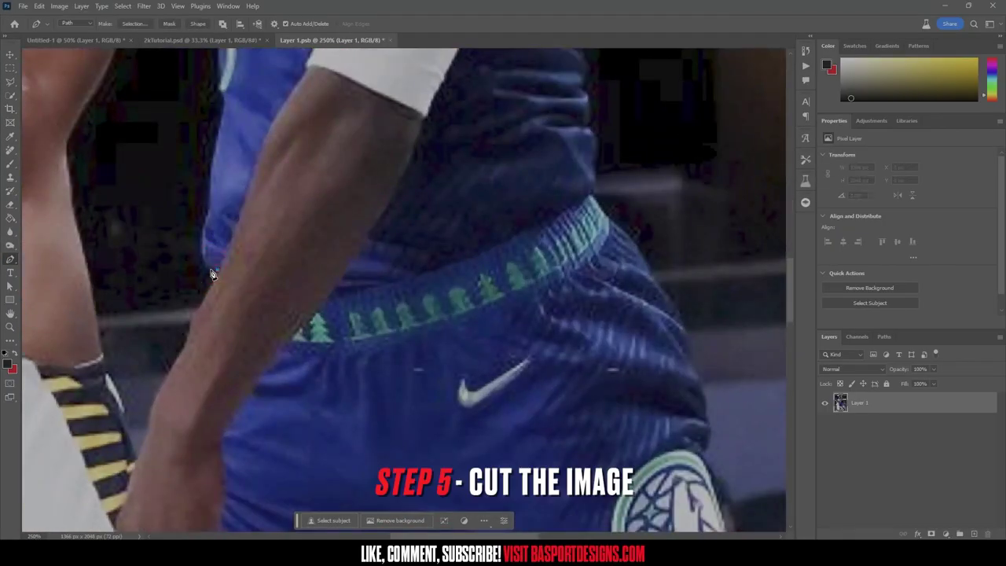
{"action": "left_click", "coordinate": [202, 263]}
{"action": "left_click", "coordinate": [203, 226]}
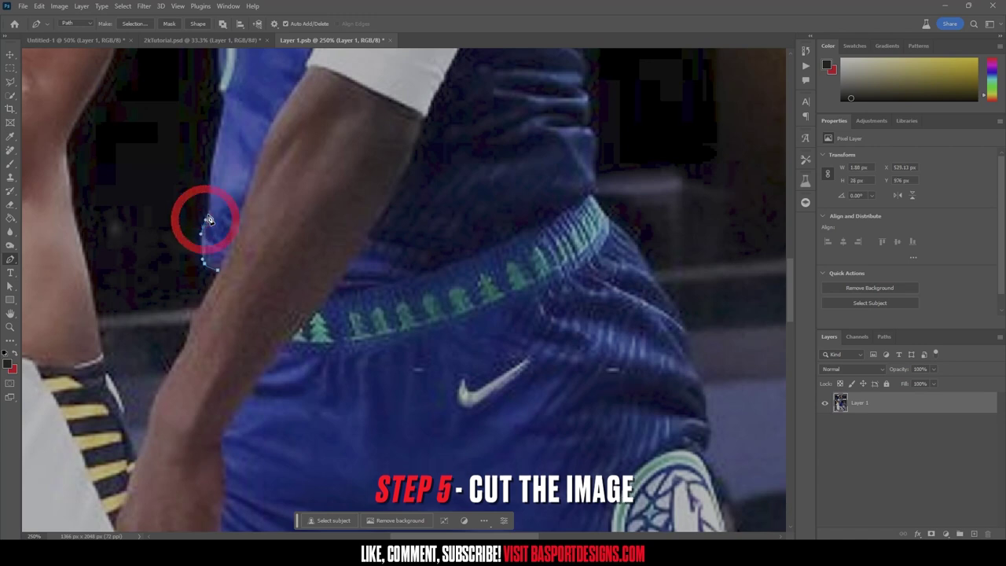
{"action": "left_click", "coordinate": [220, 128]}
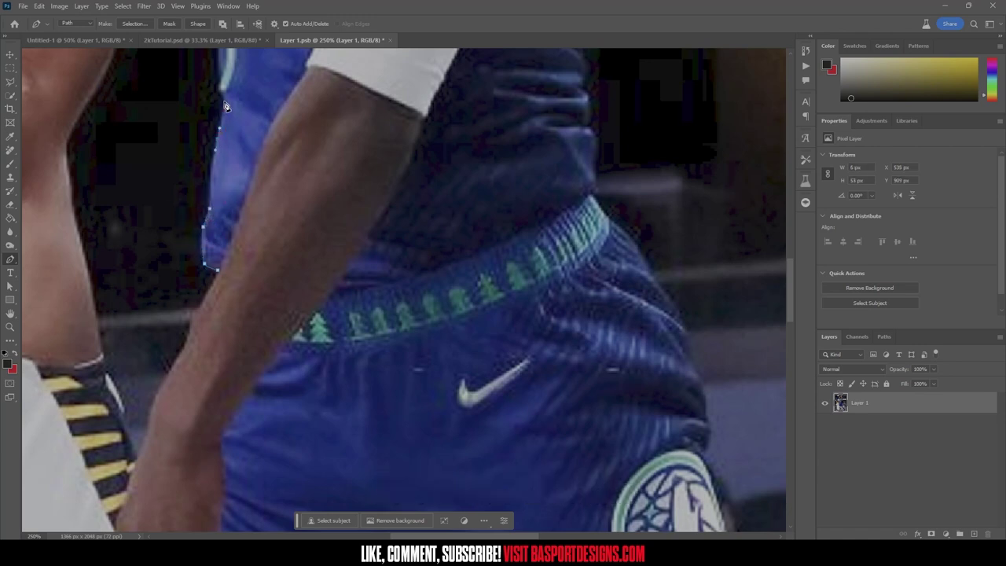
{"action": "left_click_drag", "start_coordinate": [243, 109], "coordinate": [356, 323]}
{"action": "left_click", "coordinate": [332, 277]}
{"action": "left_click", "coordinate": [339, 170]}
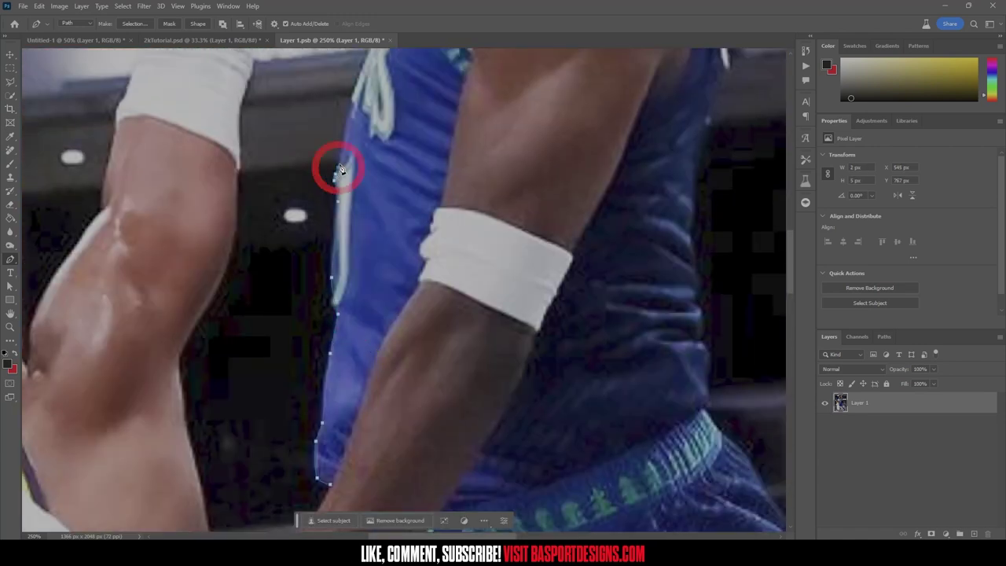
- Continue the path along the jersey's chest and collar and up the front of the neck to the chin
{"action": "left_click_drag", "start_coordinate": [339, 170], "coordinate": [328, 358]}
{"action": "left_click", "coordinate": [353, 252]}
{"action": "left_click", "coordinate": [381, 186]}
{"action": "left_click", "coordinate": [437, 78]}
{"action": "left_click_drag", "start_coordinate": [464, 74], "coordinate": [380, 293]}
{"action": "left_click", "coordinate": [400, 285]}
{"action": "left_click", "coordinate": [416, 236]}
{"action": "left_click", "coordinate": [434, 205]}
{"action": "left_click", "coordinate": [436, 188]}
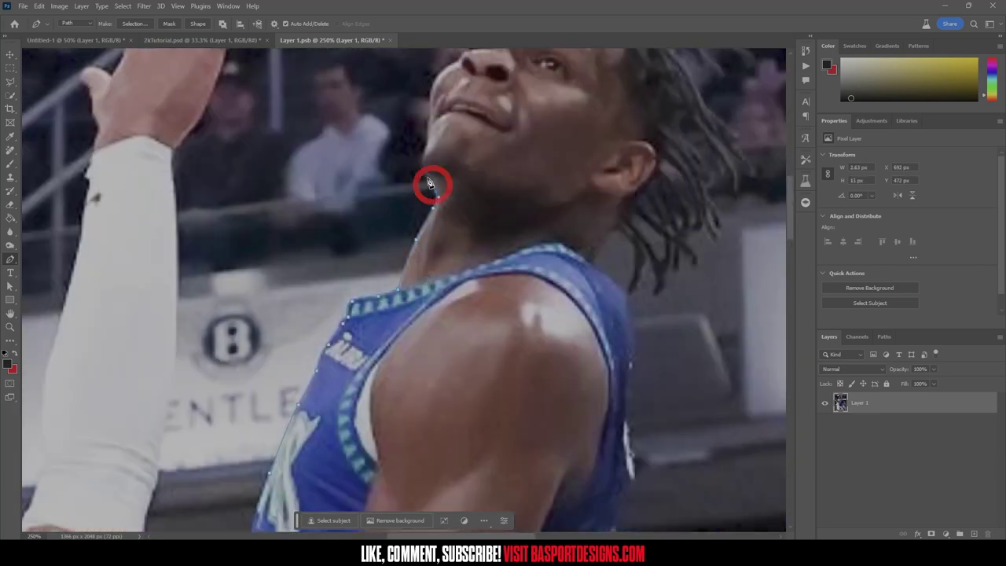
- Trace the path around the player's face and front hair, then up the raised wrist to the basketball
{"action": "left_click_drag", "start_coordinate": [438, 163], "coordinate": [392, 298]}
{"action": "left_click", "coordinate": [376, 297]}
{"action": "left_click", "coordinate": [418, 186]}
{"action": "left_click", "coordinate": [431, 159]}
{"action": "left_click_drag", "start_coordinate": [459, 150], "coordinate": [409, 279]}
{"action": "left_click", "coordinate": [402, 240]}
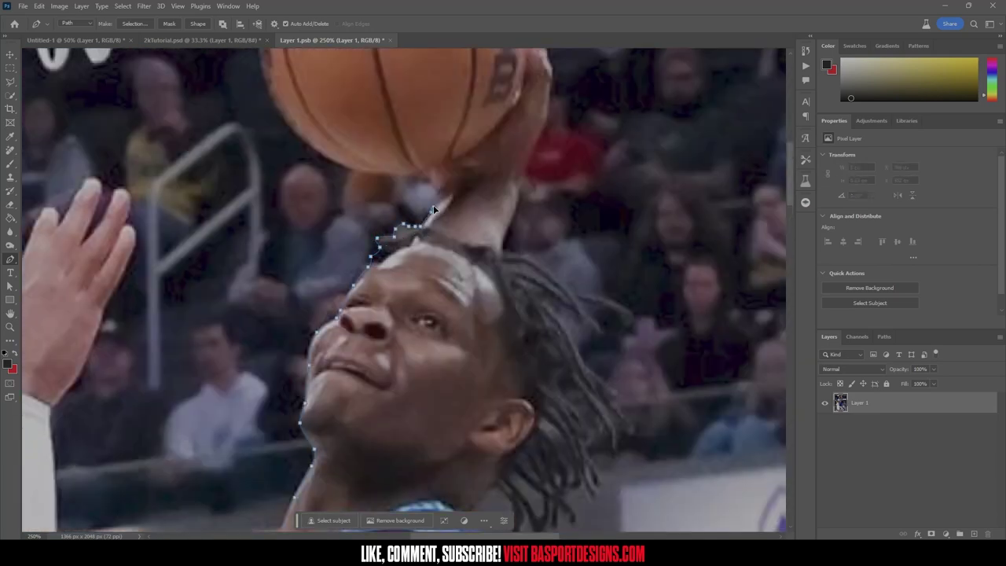
{"action": "left_click_drag", "start_coordinate": [470, 198], "coordinate": [458, 312]}
{"action": "left_click", "coordinate": [363, 284]}
- Trace the round outline of the basketball with the Curvature Pen Tool
{"action": "key", "text": "shift+p"}
{"action": "left_click_drag", "start_coordinate": [391, 286], "coordinate": [391, 293]}
{"action": "left_click_drag", "start_coordinate": [276, 186], "coordinate": [280, 191]}
{"action": "left_click_drag", "start_coordinate": [281, 192], "coordinate": [306, 315]}
{"action": "left_click", "coordinate": [314, 213]}
{"action": "left_click", "coordinate": [388, 150]}
{"action": "left_click", "coordinate": [476, 148]}
{"action": "left_click", "coordinate": [539, 195]}
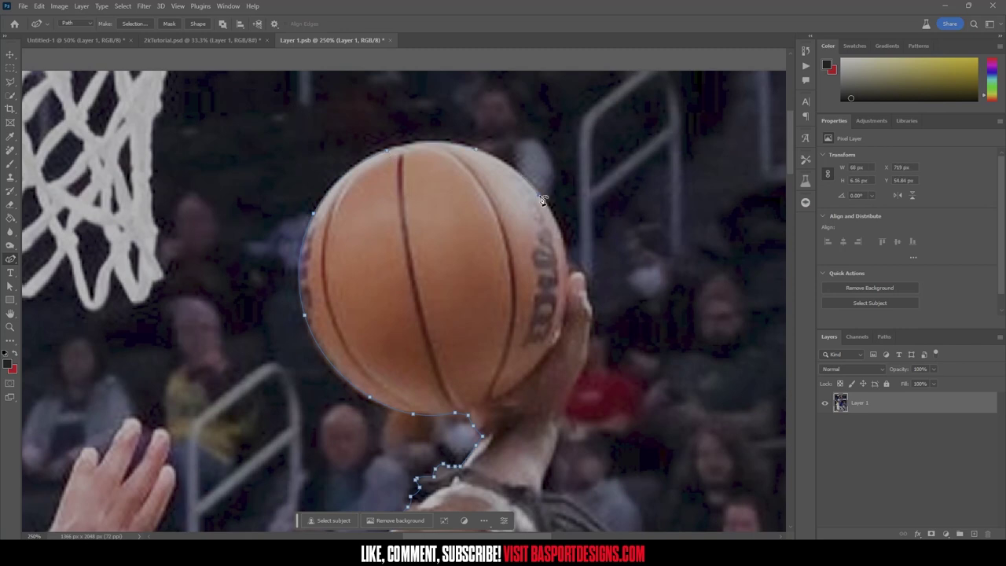
{"action": "left_click", "coordinate": [566, 253]}
- Return to the regular Pen tool and trace the hand and raised forearm down to the hair
{"action": "key", "text": "shift+p"}
{"action": "left_click", "coordinate": [515, 376]}
{"action": "left_click", "coordinate": [505, 411]}
{"action": "left_click", "coordinate": [493, 446]}
{"action": "left_click_drag", "start_coordinate": [503, 440], "coordinate": [402, 176]}
{"action": "left_click", "coordinate": [384, 215]}
- Trace the path around the upper dreadlocks at the back of the player's head
{"action": "left_click", "coordinate": [410, 217]}
{"action": "left_click", "coordinate": [435, 234]}
{"action": "left_click", "coordinate": [457, 253]}
{"action": "left_click", "coordinate": [455, 293]}
{"action": "left_click", "coordinate": [467, 321]}
{"action": "left_click", "coordinate": [492, 346]}
{"action": "left_click", "coordinate": [502, 354]}
{"action": "left_click", "coordinate": [497, 359]}
{"action": "left_click", "coordinate": [509, 374]}
{"action": "left_click", "coordinate": [517, 399]}
- Continue the path in and out of the lower dreadlock tips toward the neck
{"action": "left_click_drag", "start_coordinate": [496, 404], "coordinate": [504, 318]}
{"action": "left_click", "coordinate": [482, 318]}
{"action": "left_click", "coordinate": [489, 346]}
{"action": "left_click", "coordinate": [488, 374]}
{"action": "left_click", "coordinate": [474, 362]}
{"action": "left_click", "coordinate": [461, 327]}
{"action": "left_click", "coordinate": [459, 365]}
{"action": "left_click", "coordinate": [467, 400]}
{"action": "left_click", "coordinate": [426, 427]}
{"action": "left_click", "coordinate": [427, 402]}
{"action": "left_click", "coordinate": [404, 424]}
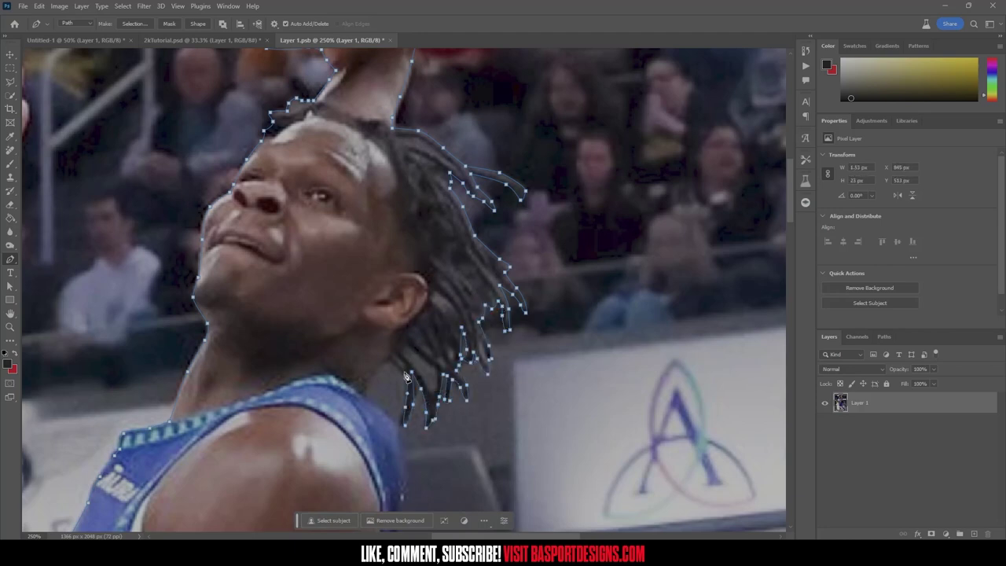
- Trace the path from the back of the neck down the jersey's back edge to the waist
{"action": "left_click_drag", "start_coordinate": [400, 413], "coordinate": [444, 265]}
{"action": "left_click", "coordinate": [412, 236]}
{"action": "left_click_drag", "start_coordinate": [444, 424], "coordinate": [481, 197]}
{"action": "left_click", "coordinate": [471, 250]}
{"action": "left_click", "coordinate": [456, 329]}
{"action": "left_click_drag", "start_coordinate": [462, 343], "coordinate": [471, 176]}
{"action": "left_click", "coordinate": [454, 338]}
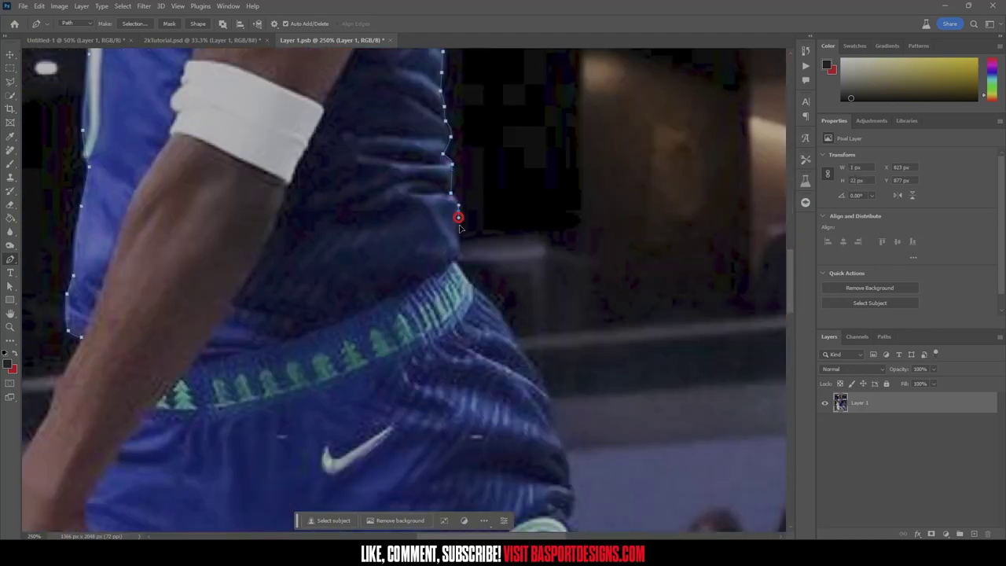
- Trace the path around the waistband and down the back edge of the blue shorts past the team logo
{"action": "left_click_drag", "start_coordinate": [503, 361], "coordinate": [453, 140]}
{"action": "left_click", "coordinate": [486, 149]}
{"action": "left_click", "coordinate": [499, 180]}
{"action": "left_click", "coordinate": [507, 212]}
{"action": "left_click", "coordinate": [516, 233]}
{"action": "left_click", "coordinate": [522, 272]}
{"action": "left_click_drag", "start_coordinate": [551, 440], "coordinate": [436, 216]}
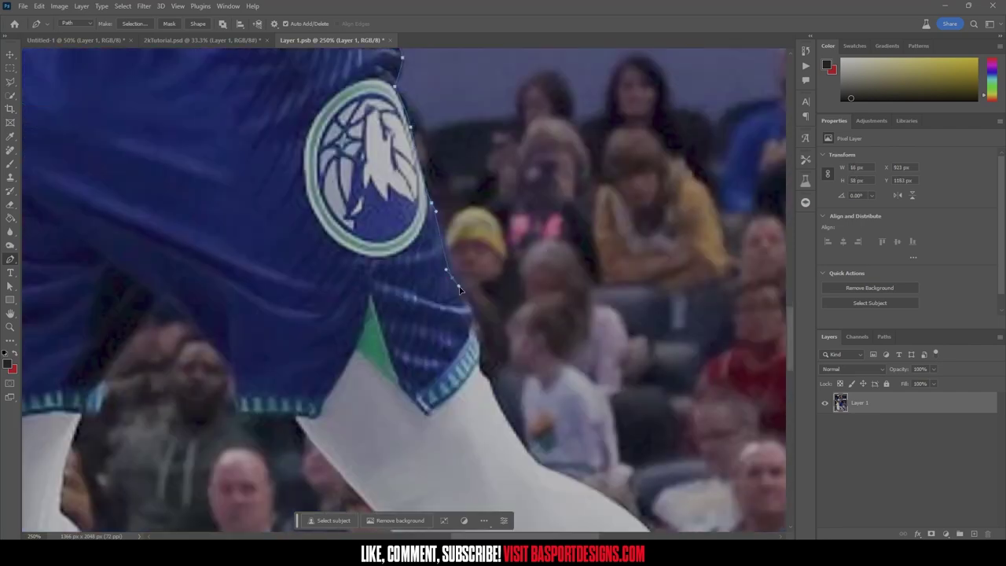
- Trace the path from the shorts' hem down the outer edge of the trailing leg toward the ankle
{"action": "left_click_drag", "start_coordinate": [471, 362], "coordinate": [344, 276]}
{"action": "left_click", "coordinate": [401, 328]}
{"action": "left_click_drag", "start_coordinate": [542, 424], "coordinate": [271, 189]}
{"action": "left_click", "coordinate": [378, 293]}
{"action": "left_click", "coordinate": [407, 338]}
- Trace the path around the heel and sole of the trailing foot's shoe
{"action": "left_click_drag", "start_coordinate": [441, 385], "coordinate": [440, 283]}
{"action": "left_click", "coordinate": [490, 274]}
{"action": "left_click", "coordinate": [515, 288]}
{"action": "left_click", "coordinate": [529, 328]}
{"action": "left_click_drag", "start_coordinate": [520, 435], "coordinate": [522, 288]}
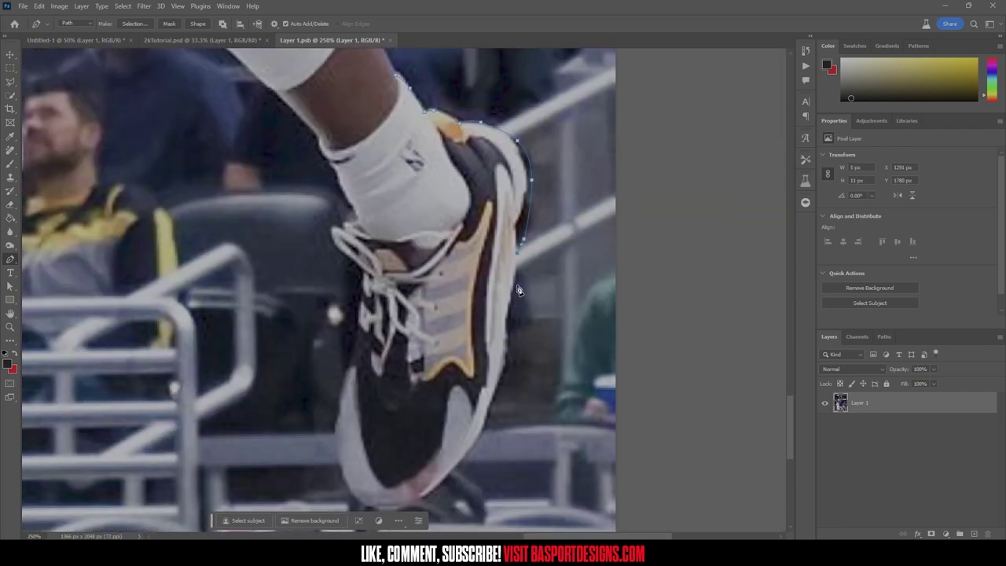
{"action": "left_click", "coordinate": [512, 309]}
{"action": "left_click_drag", "start_coordinate": [422, 484], "coordinate": [476, 312]}
- Trace the path up the front of the trailing foot's shoe and sock and along the inner calf
{"action": "left_click_drag", "start_coordinate": [401, 157], "coordinate": [423, 341]}
{"action": "left_click", "coordinate": [434, 308]}
{"action": "left_click", "coordinate": [413, 162]}
{"action": "scroll", "coordinate": [412, 165], "scroll_direction": "up", "scroll_amount": 12}
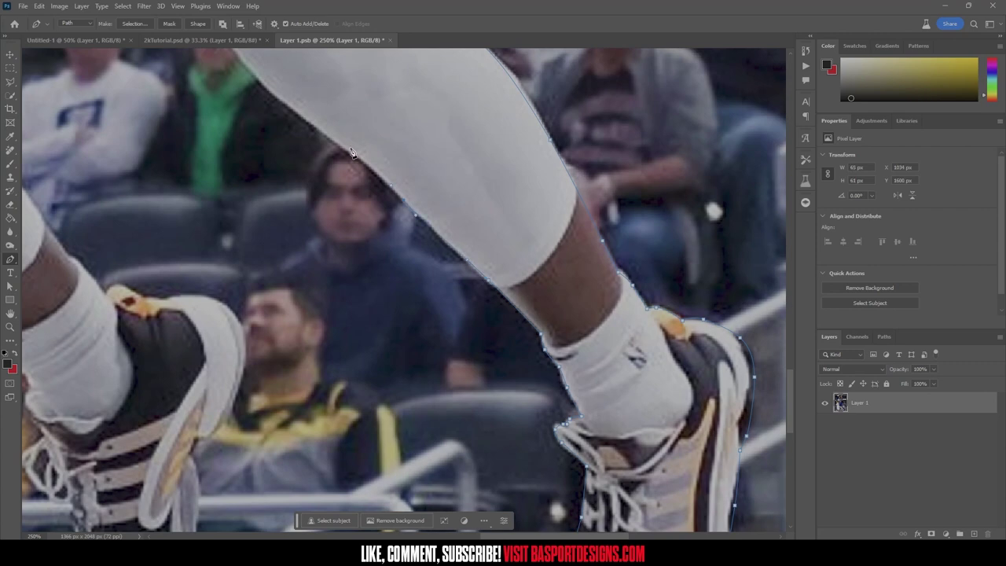
- Trace the path around the other leg and its shoe back up to the shorts' hem
{"action": "scroll", "coordinate": [438, 334], "scroll_direction": "down", "scroll_amount": 8}
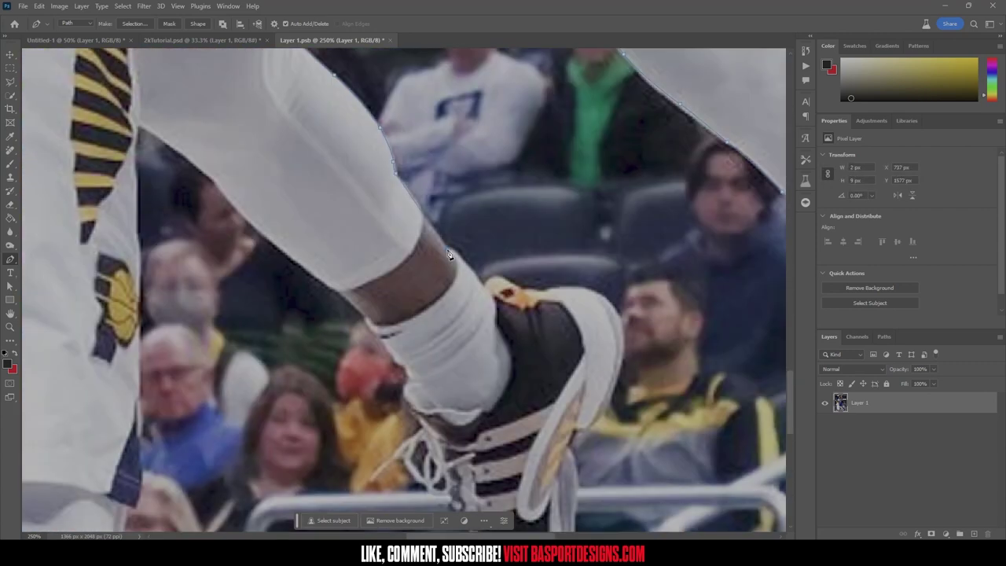
{"action": "scroll", "coordinate": [438, 335], "scroll_direction": "down", "scroll_amount": 4}
{"action": "left_click", "coordinate": [351, 288]}
{"action": "scroll", "coordinate": [351, 289], "scroll_direction": "up", "scroll_amount": 12}
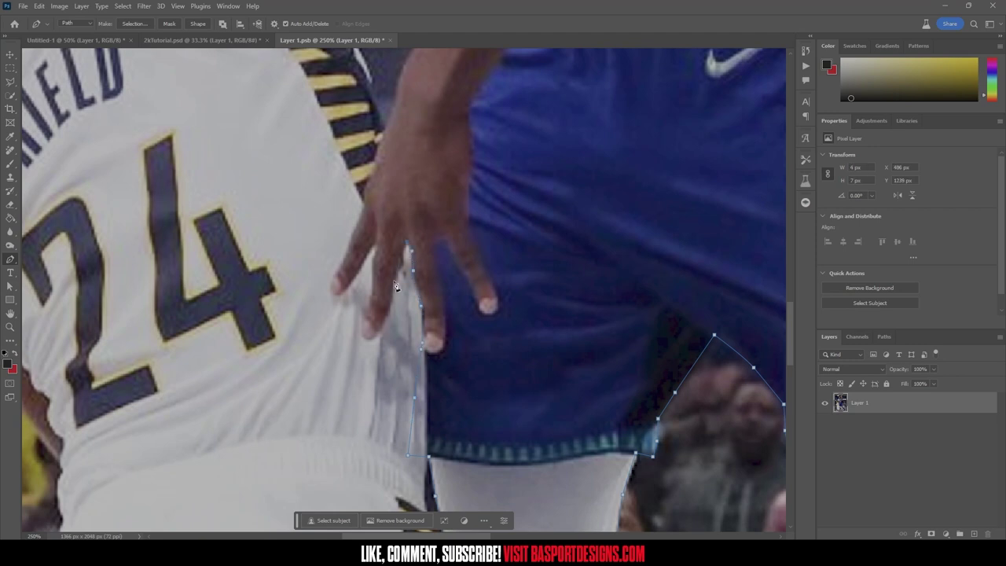
- Trace the path around the lowered hand's fingers and up the forearm to complete the outline at its starting point
{"action": "left_click", "coordinate": [395, 286]}
{"action": "left_click", "coordinate": [376, 265]}
{"action": "left_click", "coordinate": [334, 284]}
{"action": "left_click", "coordinate": [349, 248]}
{"action": "left_click", "coordinate": [372, 173]}
{"action": "left_click", "coordinate": [392, 114]}
{"action": "left_click", "coordinate": [404, 72]}
{"action": "scroll", "coordinate": [412, 52], "scroll_direction": "up", "scroll_amount": 4}
{"action": "left_click", "coordinate": [432, 220]}
{"action": "left_click", "coordinate": [444, 170]}
{"action": "left_click", "coordinate": [467, 134]}
- Make a selection from the finished path around the player in blue
{"action": "key", "text": "ctrl+minus"}
{"action": "key", "text": "ctrl+minus"}
{"action": "key", "text": "ctrl+minus"}
{"action": "key", "text": "ctrl+minus"}
{"action": "key", "text": "ctrl+minus"}
{"action": "key", "text": "ctrl+minus"}
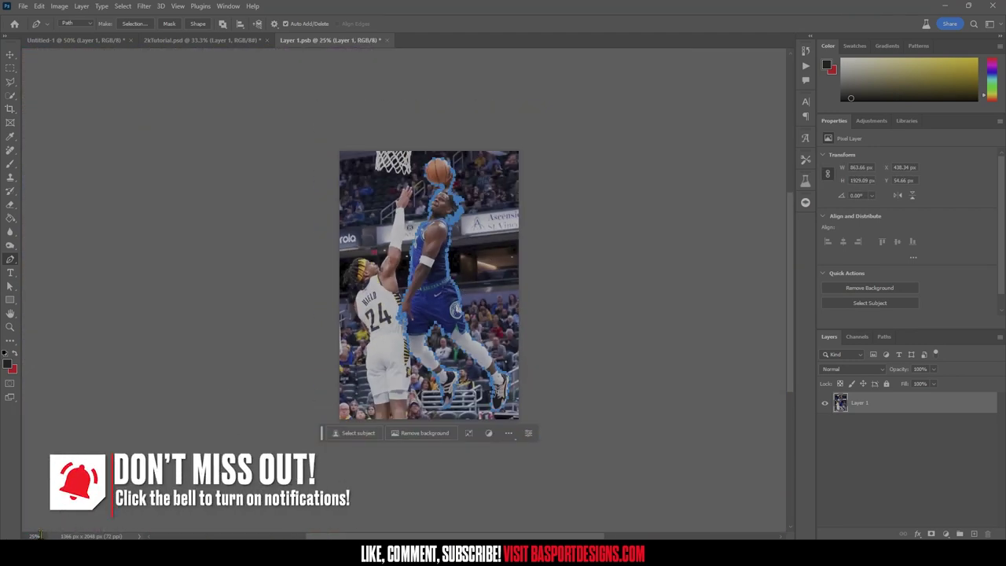
{"action": "left_click", "coordinate": [35, 536]}
{"action": "type", "text": "35"}
{"action": "key", "text": "Return"}
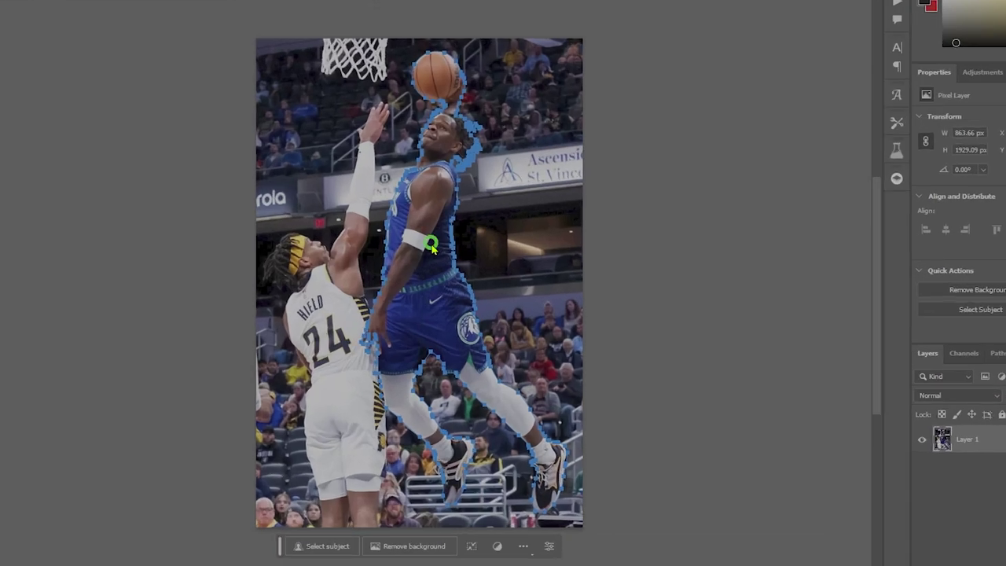
{"action": "right_click", "coordinate": [450, 257]}
{"action": "left_click", "coordinate": [442, 304]}
{"action": "left_click", "coordinate": [344, 300]}
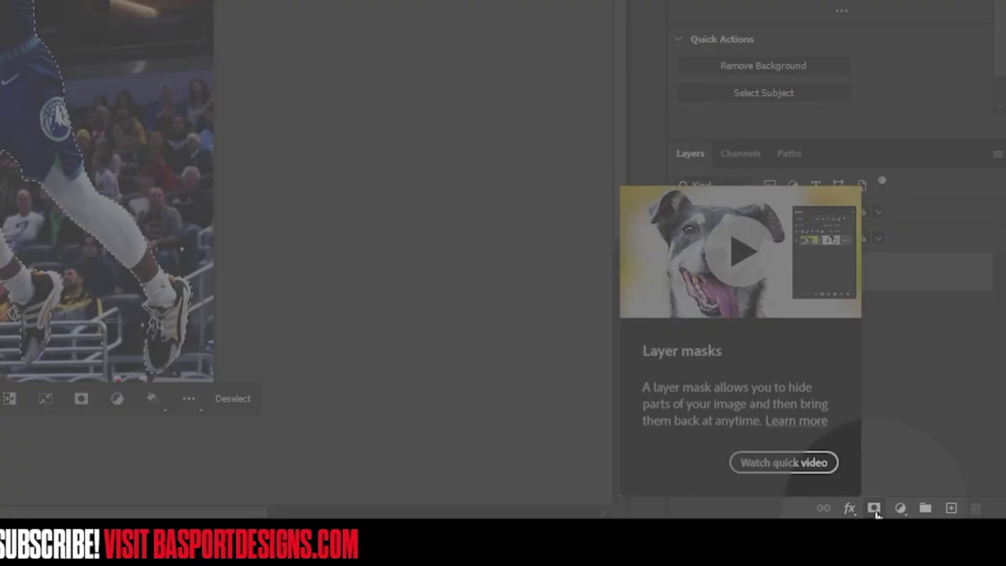
- Add a layer mask from the player selection and check the cutout by disabling and re-enabling the mask
{"action": "left_click", "coordinate": [874, 508]}
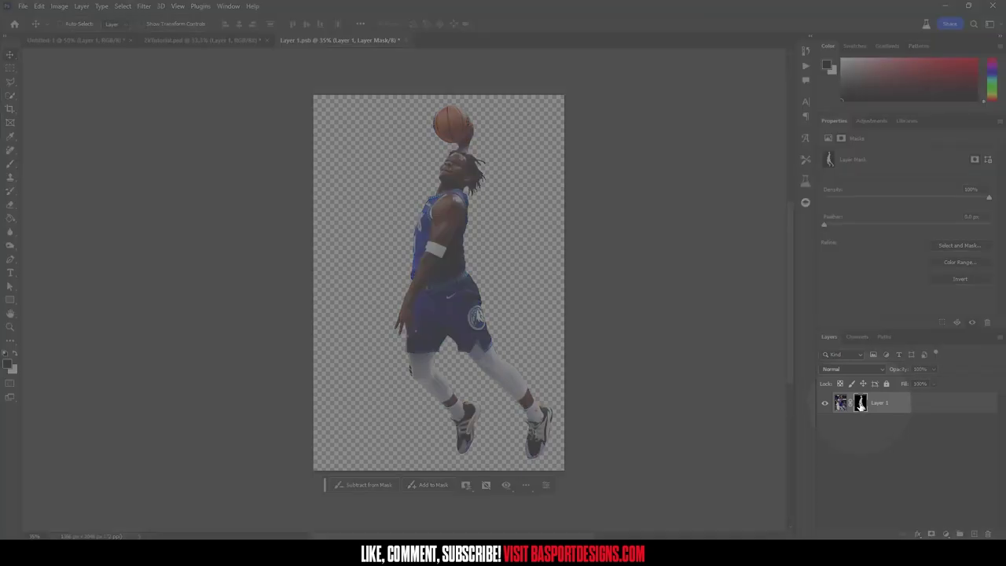
{"action": "right_click", "coordinate": [862, 405]}
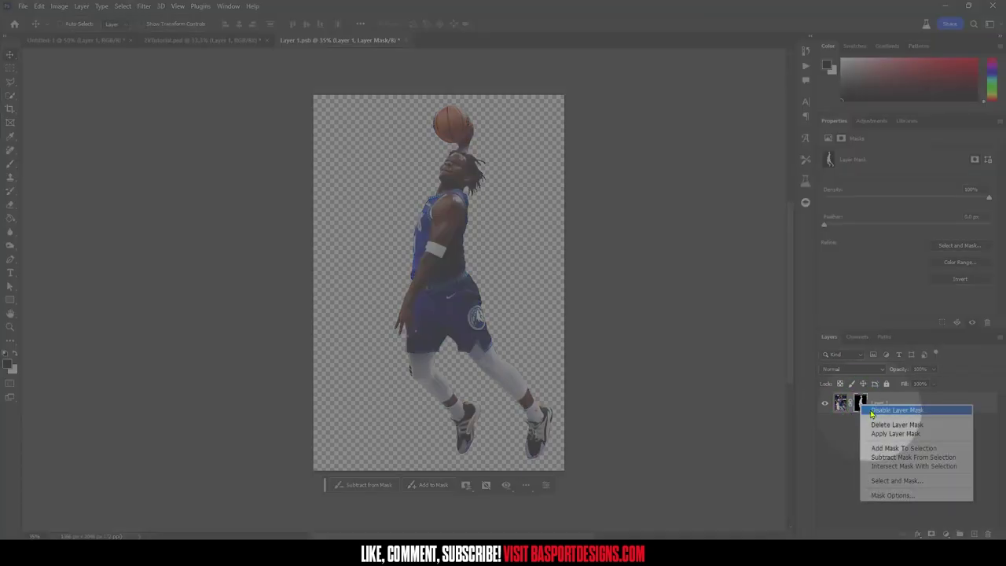
{"action": "left_click", "coordinate": [871, 411]}
{"action": "right_click", "coordinate": [869, 406]}
{"action": "left_click", "coordinate": [888, 411]}
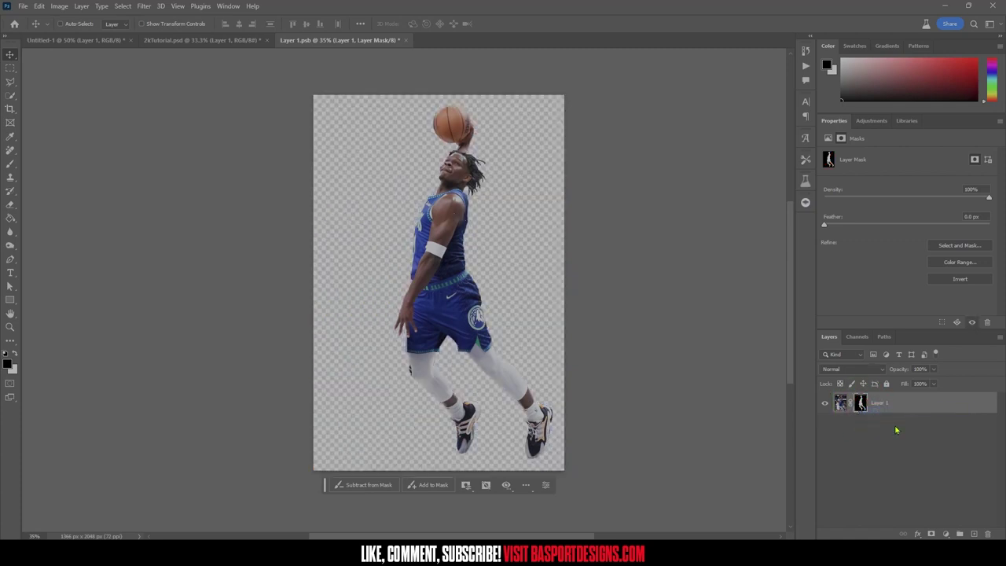
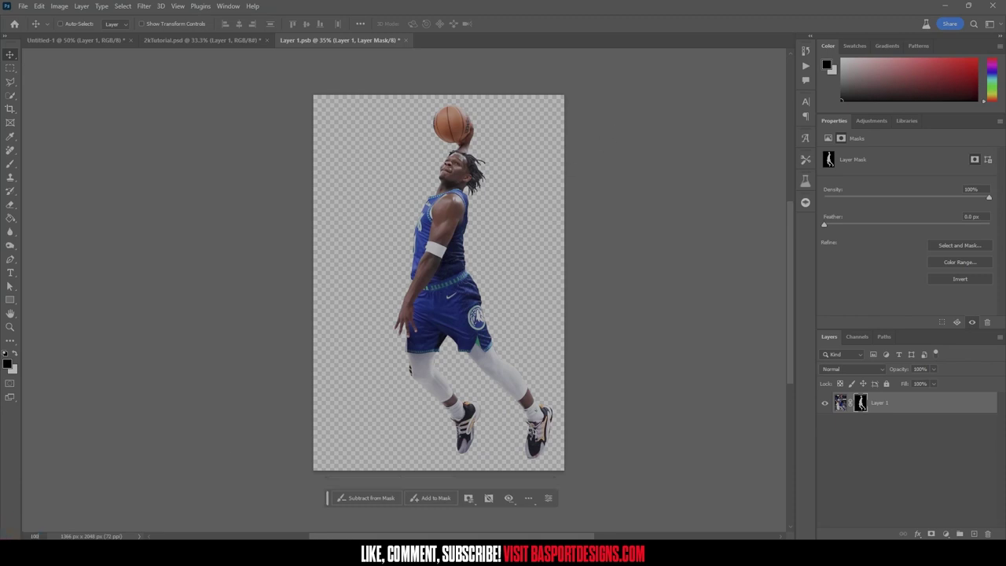
- Clone white legging texture over the dark striped patch at the bent knee's edge, using a smaller Clone Stamp brush on the layer image
{"action": "key", "text": "Return"}
{"action": "left_click_drag", "start_coordinate": [481, 408], "coordinate": [436, 257]}
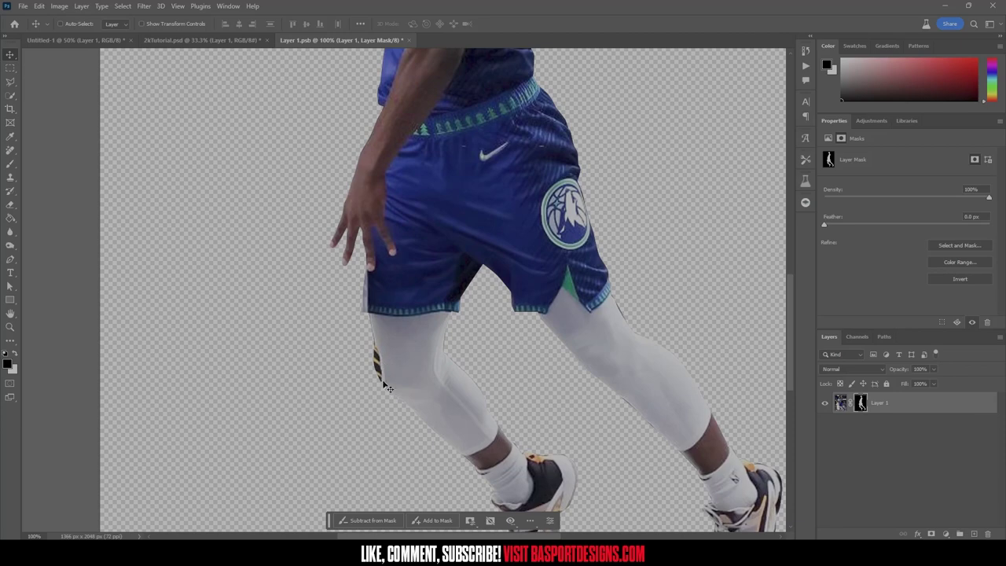
{"action": "scroll", "coordinate": [393, 407], "scroll_direction": "up", "scroll_amount": 3}
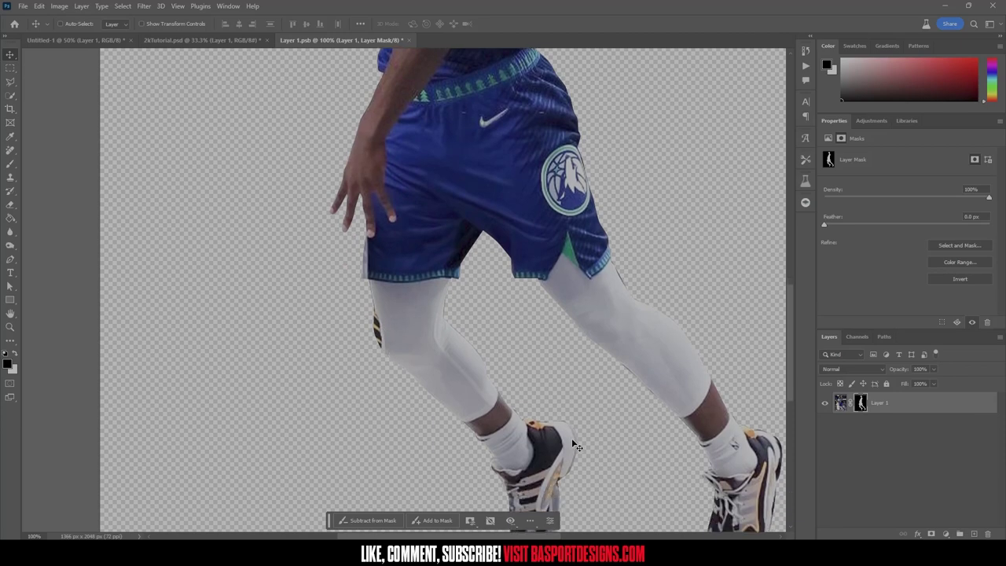
{"action": "scroll", "coordinate": [428, 403], "scroll_direction": "up", "scroll_amount": 1}
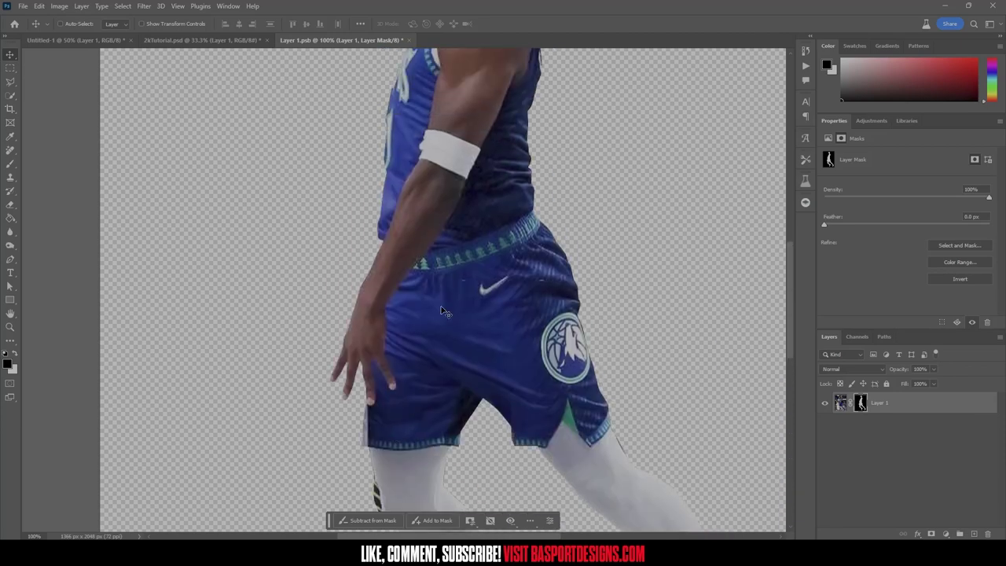
{"action": "scroll", "coordinate": [440, 314], "scroll_direction": "down", "scroll_amount": 5}
{"action": "type", "text": "35"}
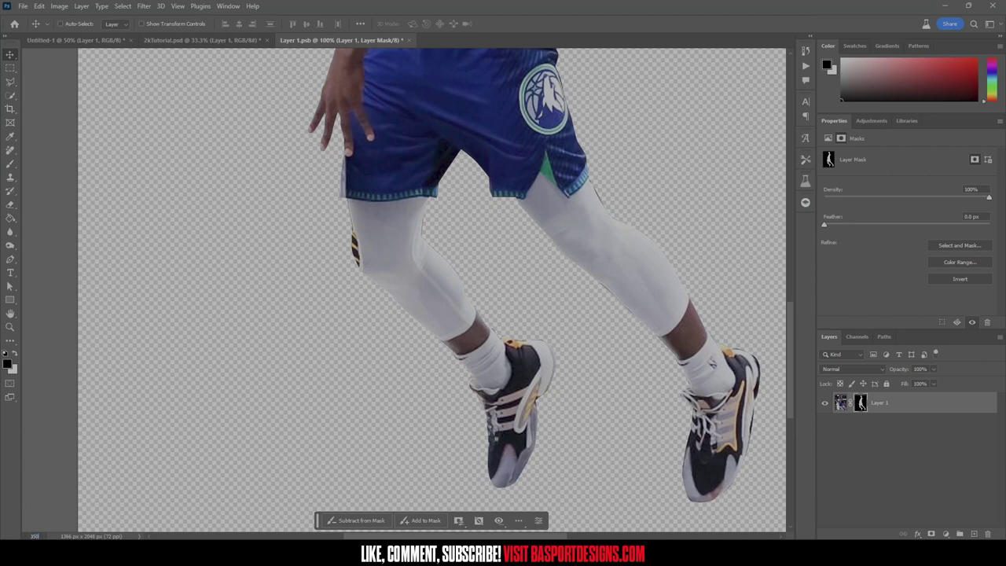
{"action": "type", "text": "00"}
{"action": "key", "text": "Return"}
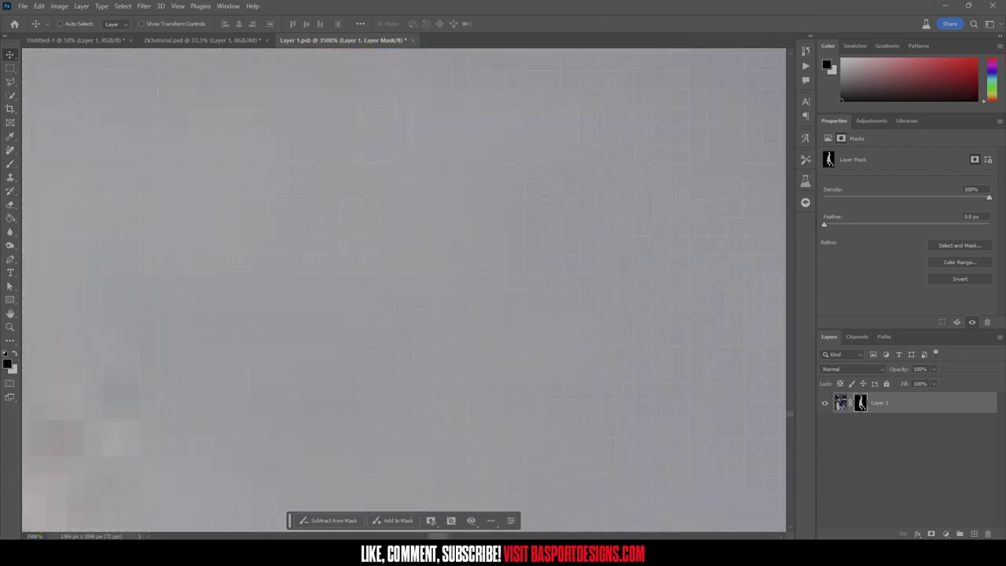
{"action": "scroll", "coordinate": [685, 146], "scroll_direction": "down", "scroll_amount": 10}
{"action": "scroll", "coordinate": [348, 252], "scroll_direction": "up", "scroll_amount": 2}
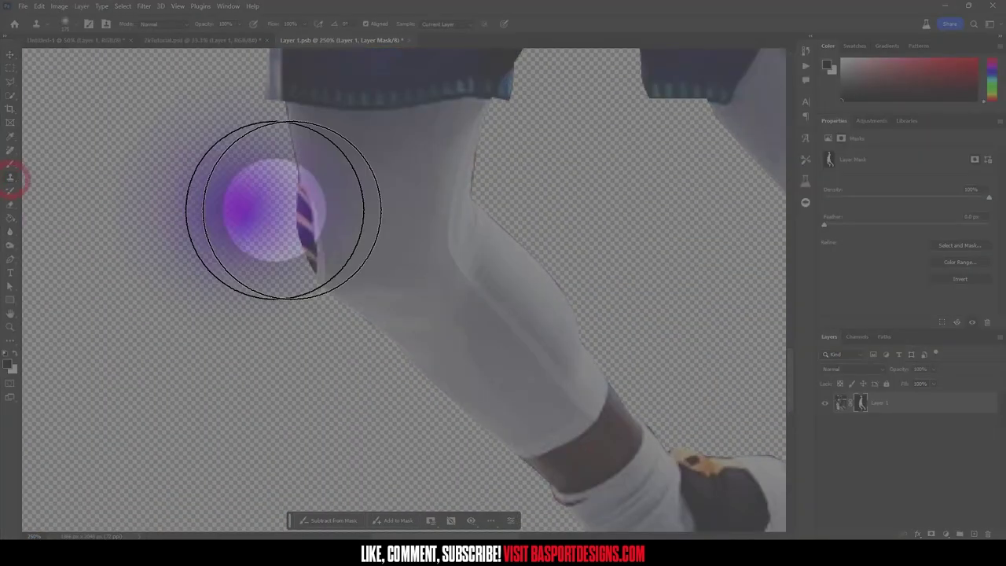
{"action": "left_click_drag", "start_coordinate": [281, 213], "coordinate": [433, 246]}
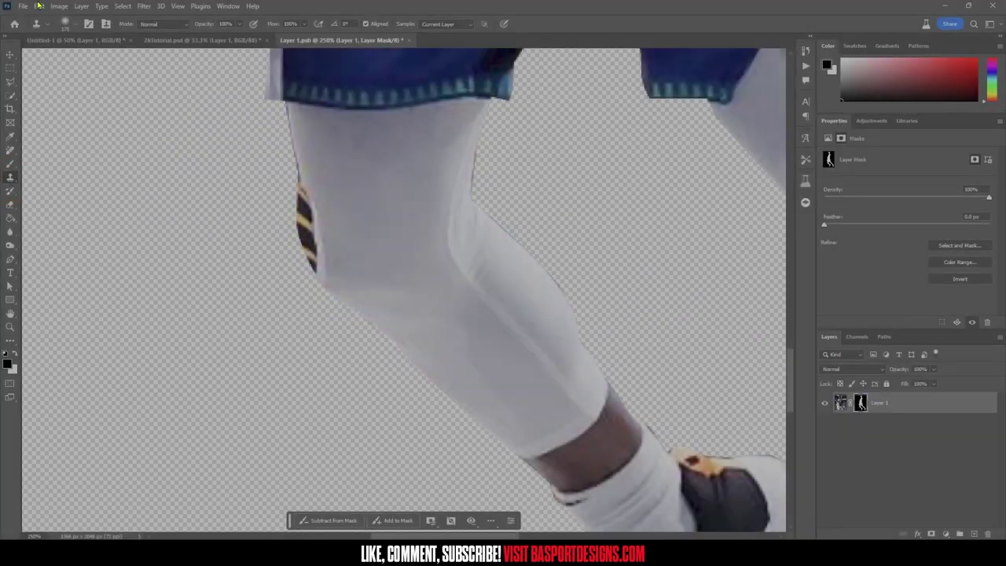
{"action": "left_click", "coordinate": [65, 23]}
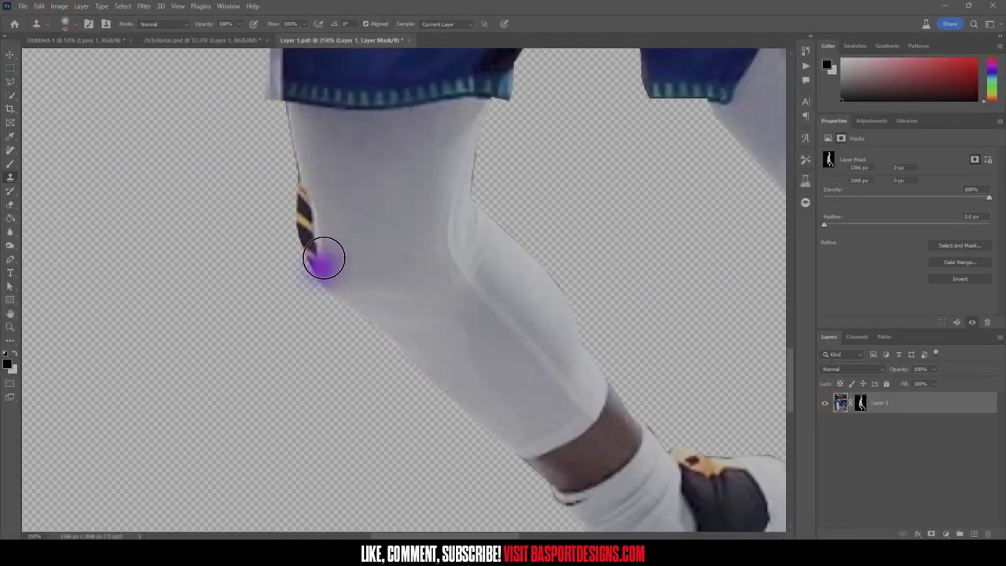
{"action": "left_click", "coordinate": [338, 191], "text": "alt"}
{"action": "left_click_drag", "start_coordinate": [315, 198], "coordinate": [314, 260]}
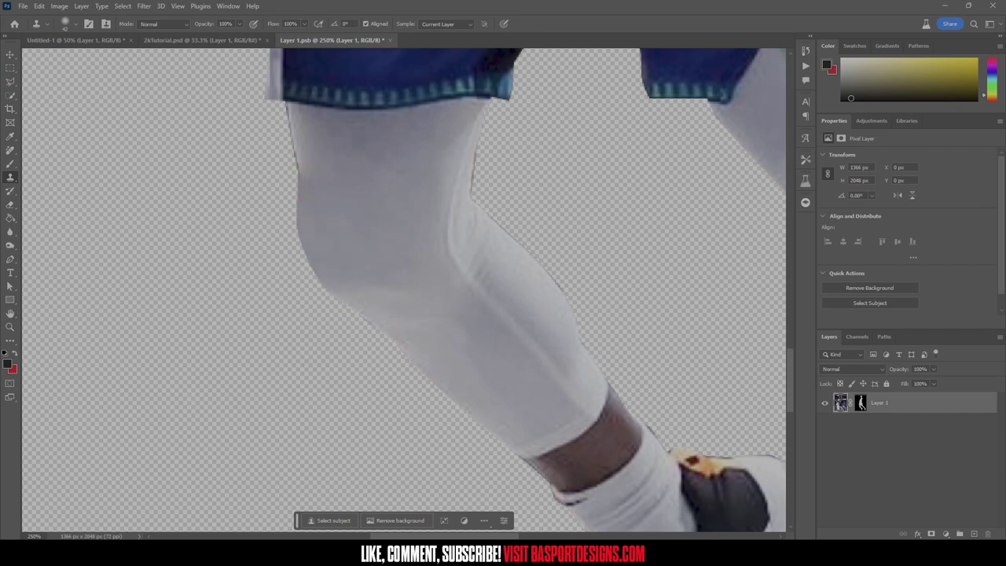
- Trace a closed path around the background gap between the lowest dreadlocks behind the neck
{"action": "key", "text": "ctrl+1"}
{"action": "scroll", "coordinate": [402, 293], "scroll_direction": "up", "scroll_amount": 1}
{"action": "mouse_move", "coordinate": [493, 345]}
{"action": "left_mouse_down"}
{"action": "mouse_move", "coordinate": [442, 294]}
{"action": "mouse_move", "coordinate": [459, 247]}
{"action": "mouse_move", "coordinate": [454, 351]}
{"action": "left_mouse_up"}
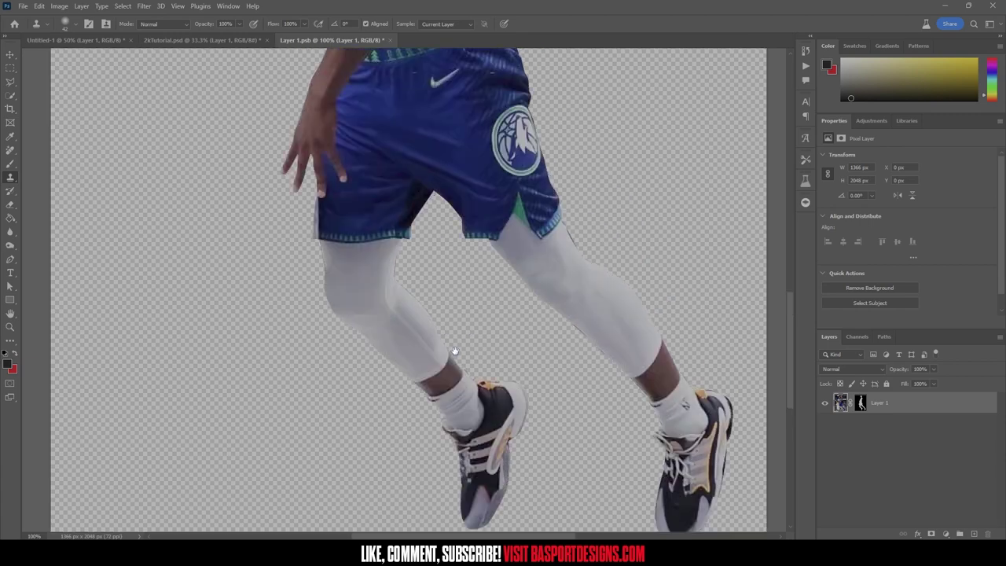
{"action": "left_click_drag", "start_coordinate": [430, 267], "coordinate": [448, 371]}
{"action": "mouse_move", "coordinate": [391, 138]}
{"action": "left_mouse_down"}
{"action": "mouse_move", "coordinate": [411, 223]}
{"action": "mouse_move", "coordinate": [408, 268]}
{"action": "mouse_move", "coordinate": [227, 308]}
{"action": "left_mouse_up"}
{"action": "key", "text": "p"}
{"action": "scroll", "coordinate": [445, 255], "scroll_direction": "up", "scroll_amount": 5}
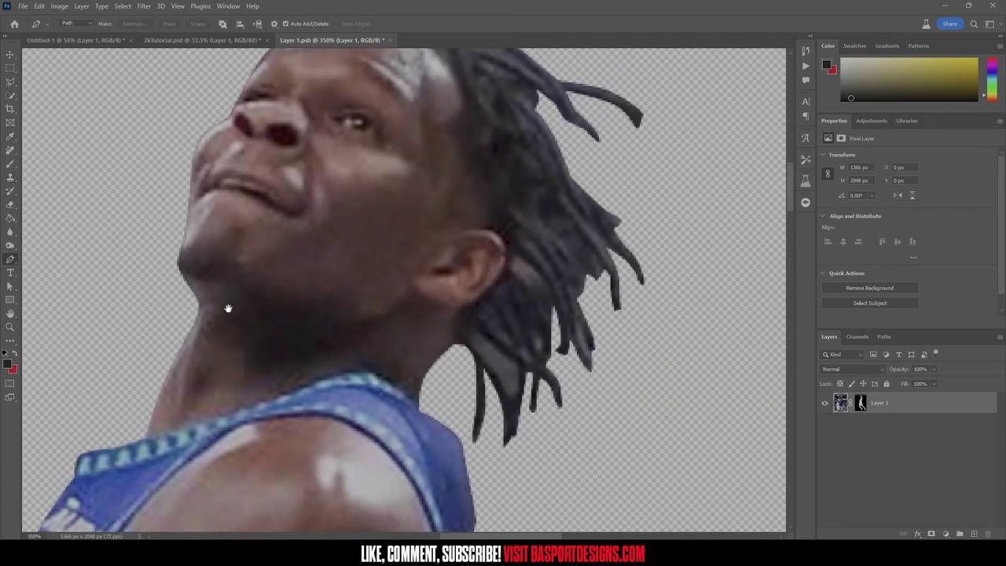
{"action": "left_click", "coordinate": [510, 399]}
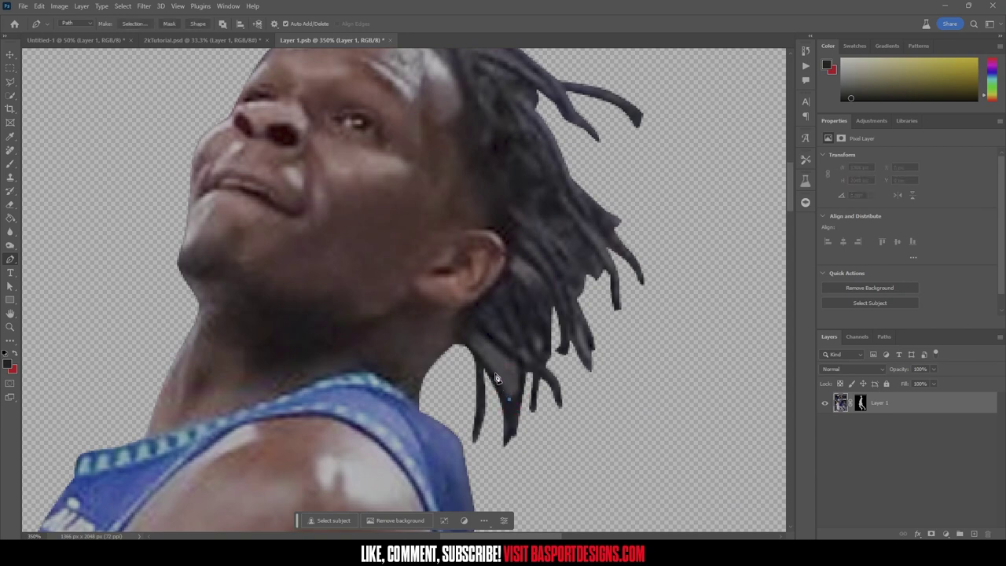
{"action": "left_click_drag", "start_coordinate": [483, 362], "coordinate": [471, 346]}
{"action": "left_click", "coordinate": [471, 334]}
{"action": "left_click", "coordinate": [474, 330]}
{"action": "left_click", "coordinate": [514, 362]}
{"action": "left_click", "coordinate": [517, 385]}
{"action": "left_click", "coordinate": [510, 398]}
- Make a selection from the path between the lowest dreadlocks
{"action": "right_click", "coordinate": [460, 189]}
{"action": "left_click", "coordinate": [467, 233]}
{"action": "key", "text": "Return"}
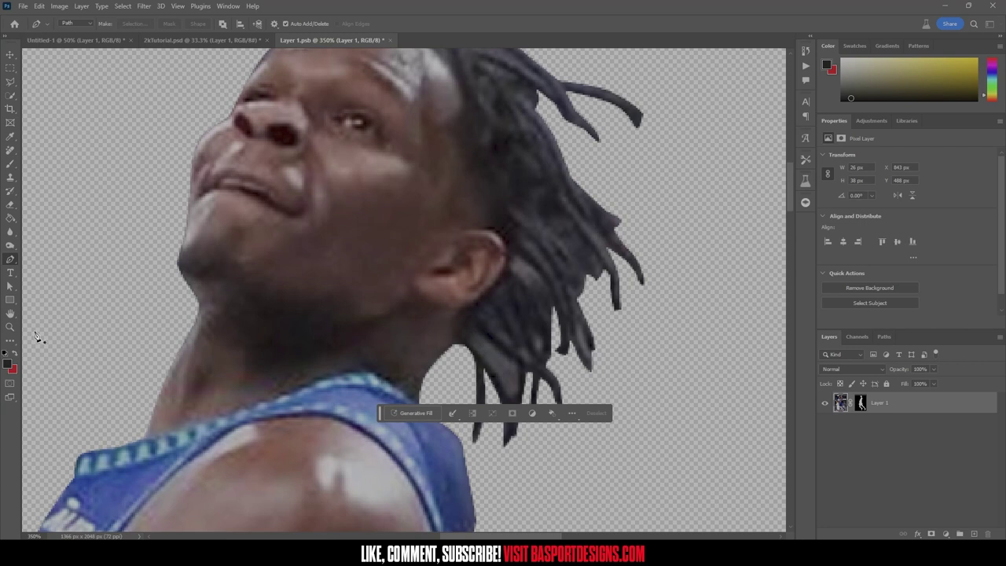
- Hide the selected gap by painting black on the layer mask with a hard round brush at 100% flow, and deselect
{"action": "left_click", "coordinate": [10, 164]}
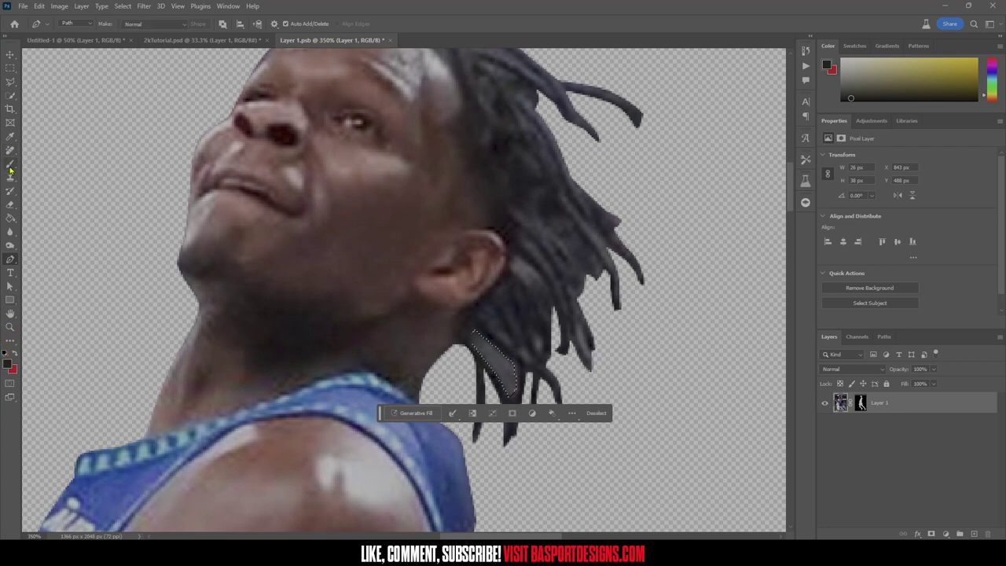
{"action": "left_click", "coordinate": [73, 24]}
{"action": "left_click", "coordinate": [74, 56]}
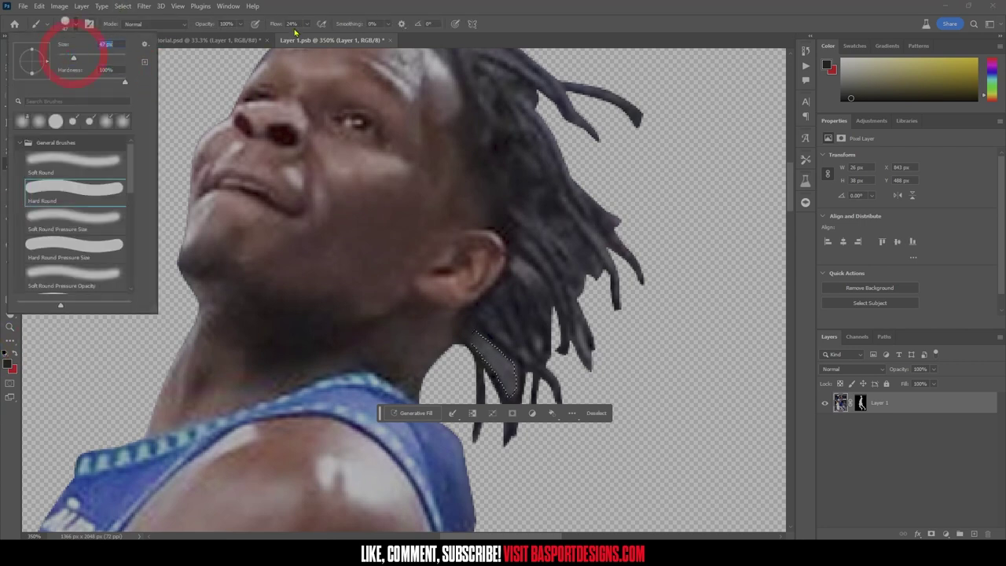
{"action": "left_click", "coordinate": [307, 24]}
{"action": "left_click_drag", "start_coordinate": [308, 36], "coordinate": [497, 44]}
{"action": "left_click", "coordinate": [862, 404]}
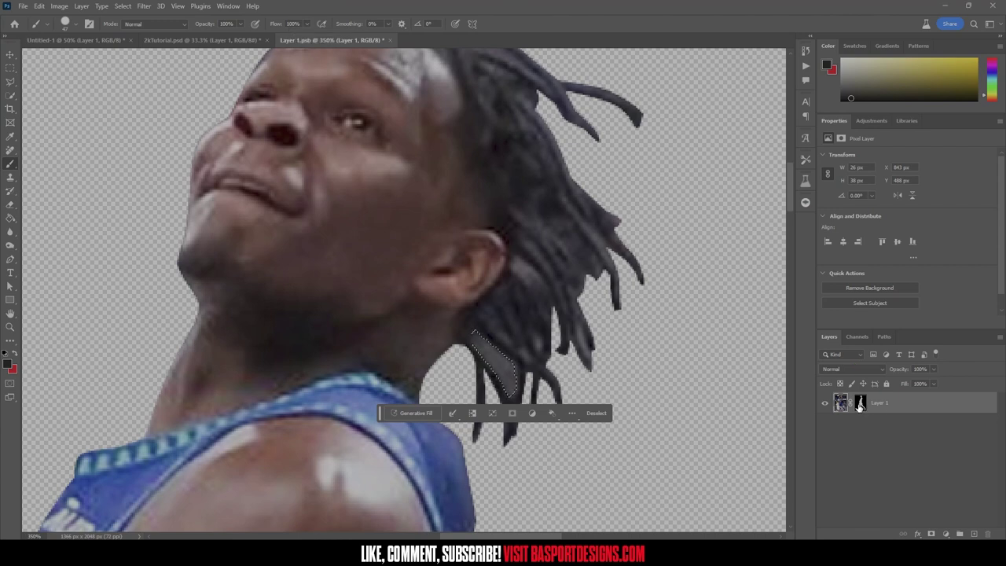
{"action": "mouse_move", "coordinate": [411, 322]}
{"action": "left_mouse_down"}
{"action": "mouse_move", "coordinate": [486, 347]}
{"action": "mouse_move", "coordinate": [537, 397]}
{"action": "mouse_move", "coordinate": [501, 365]}
{"action": "left_mouse_up"}
{"action": "key", "text": "ctrl+d"}
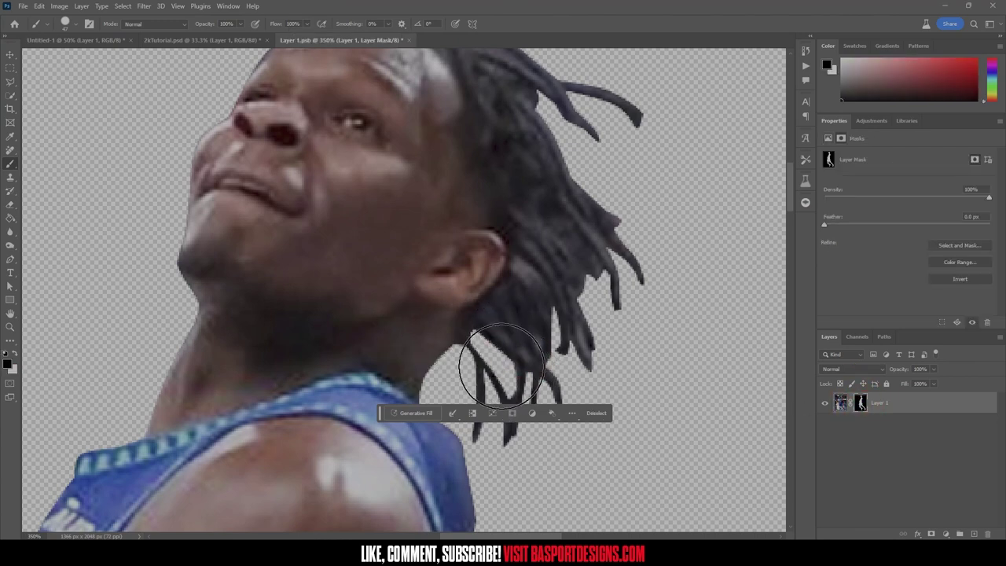
{"action": "key", "text": "p"}
{"action": "left_click", "coordinate": [487, 329]}
{"action": "key", "text": "ctrl+z"}
{"action": "key", "text": "ctrl+z"}
{"action": "left_click", "coordinate": [404, 288]}
{"action": "key", "text": "ctrl+z"}
- Outline the next background gap among the lower dreadlocks, turn it into a selection, and paint it out on the mask
{"action": "left_click", "coordinate": [524, 341]}
{"action": "right_click", "coordinate": [518, 327]}
{"action": "left_click", "coordinate": [549, 137]}
{"action": "key", "text": "Return"}
{"action": "key", "text": "b"}
{"action": "mouse_move", "coordinate": [519, 321]}
{"action": "left_mouse_down"}
{"action": "mouse_move", "coordinate": [546, 367]}
{"action": "mouse_move", "coordinate": [540, 335]}
{"action": "mouse_move", "coordinate": [544, 363]}
{"action": "left_mouse_up"}
{"action": "key", "text": "ctrl+d"}
- Select the small leftover sliver beside the lower dreadlock strands with a path and mask it out
{"action": "key", "text": "p"}
{"action": "left_click", "coordinate": [540, 354]}
{"action": "right_click", "coordinate": [539, 346]}
{"action": "left_click", "coordinate": [572, 157]}
{"action": "key", "text": "Return"}
{"action": "key", "text": "b"}
{"action": "key", "text": "ctrl+d"}
- Outline the background remnant near the outer dreadlock's tip as a selection and remove it with the mask brush
{"action": "key", "text": "p"}
{"action": "left_click", "coordinate": [593, 355]}
{"action": "mouse_move", "coordinate": [583, 337]}
{"action": "left_mouse_down"}
{"action": "mouse_move", "coordinate": [576, 318]}
{"action": "mouse_move", "coordinate": [591, 361]}
{"action": "left_mouse_up"}
{"action": "right_click", "coordinate": [589, 315]}
{"action": "left_click", "coordinate": [621, 163]}
{"action": "left_click", "coordinate": [404, 289]}
{"action": "key", "text": "b"}
{"action": "key", "text": "ctrl+d"}
- Trace the remaining gap between the dreadlocks, make it a selection, and paint it out on the layer mask
{"action": "key", "text": "p"}
{"action": "left_click", "coordinate": [518, 257]}
{"action": "left_click", "coordinate": [545, 316]}
{"action": "left_click", "coordinate": [561, 317]}
{"action": "left_click", "coordinate": [549, 295]}
{"action": "right_click", "coordinate": [546, 290]}
{"action": "left_click", "coordinate": [578, 335]}
{"action": "key", "text": "Return"}
{"action": "key", "text": "b"}
{"action": "left_click_drag", "start_coordinate": [521, 268], "coordinate": [551, 315]}
{"action": "key", "text": "ctrl+d"}
- Close the Layer 1.psb smart object contents and save the cutout changes
{"action": "key", "text": "p"}
{"action": "left_click_drag", "start_coordinate": [53, 477], "coordinate": [77, 523]}
{"action": "key", "text": "ctrl+minus"}
{"action": "key", "text": "ctrl+minus"}
{"action": "key", "text": "ctrl+minus"}
{"action": "key", "text": "ctrl+minus"}
{"action": "key", "text": "ctrl+minus"}
{"action": "left_click_drag", "start_coordinate": [438, 344], "coordinate": [448, 222]}
{"action": "key", "text": "v"}
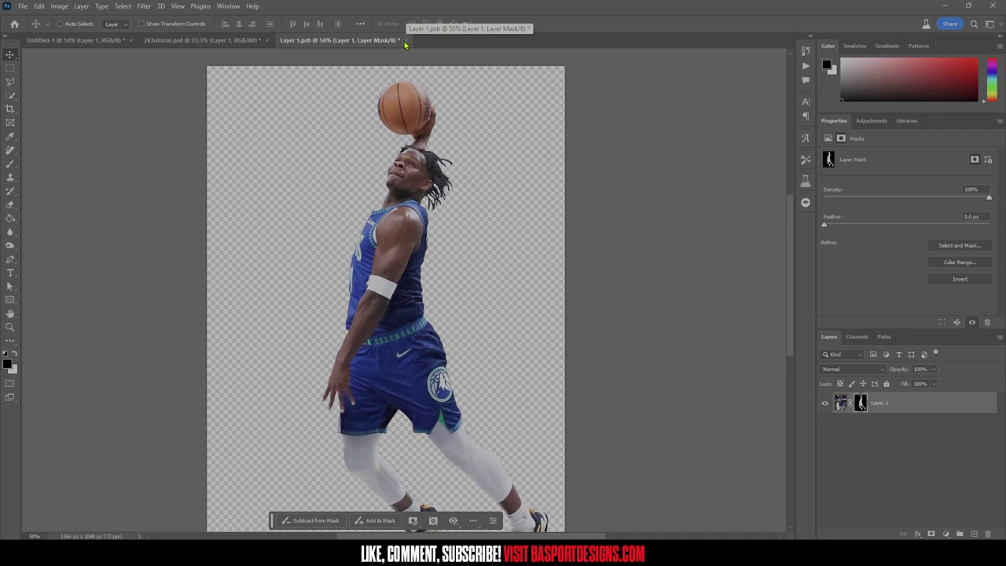
{"action": "left_click", "coordinate": [406, 40]}
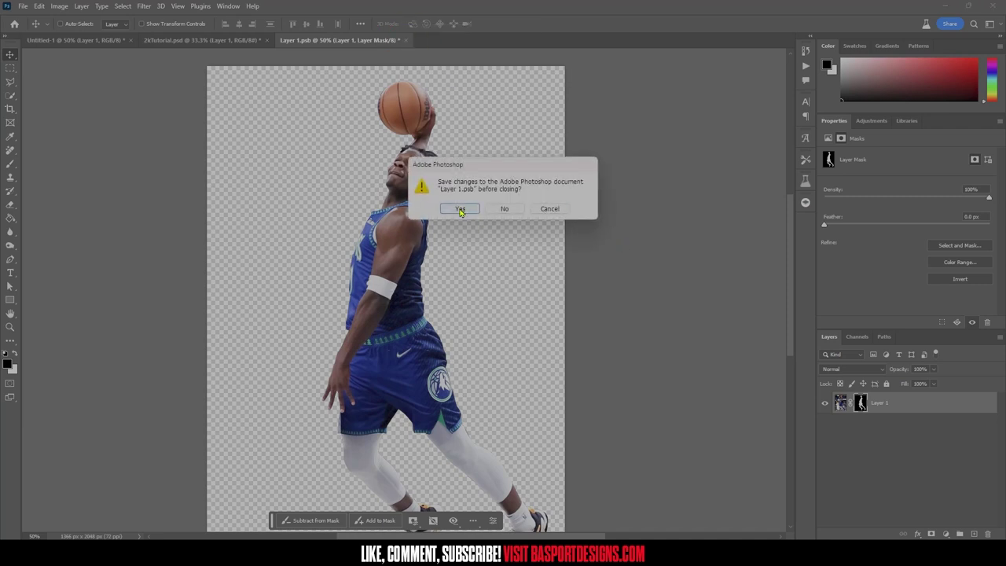
{"action": "left_click", "coordinate": [460, 209]}
{"action": "left_click", "coordinate": [464, 208]}
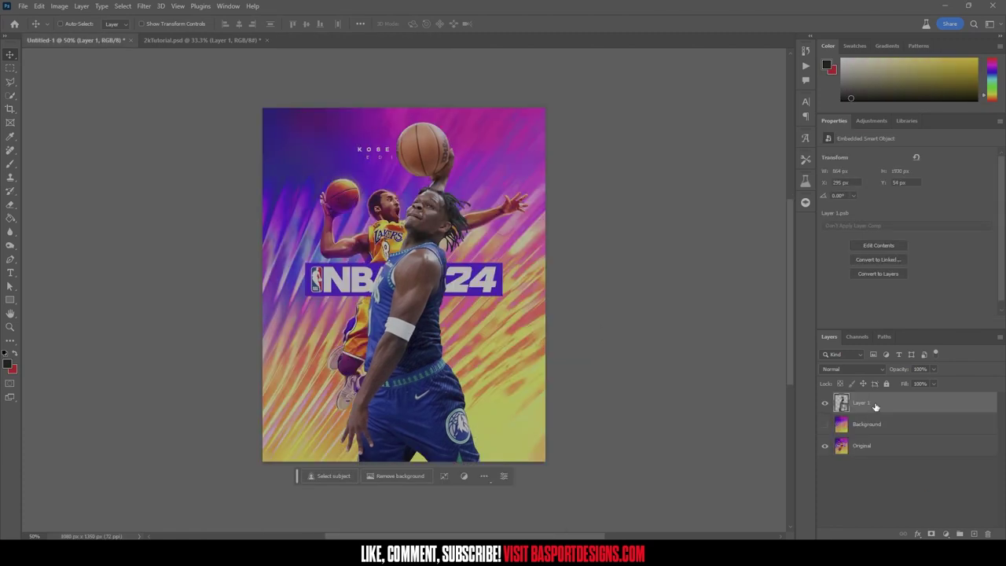
- Rename the cutout layer as player and show the Background layer
{"action": "double_click", "coordinate": [861, 406]}
{"action": "type", "text": "player"}
{"action": "key", "text": "Return"}
{"action": "left_click", "coordinate": [825, 424]}
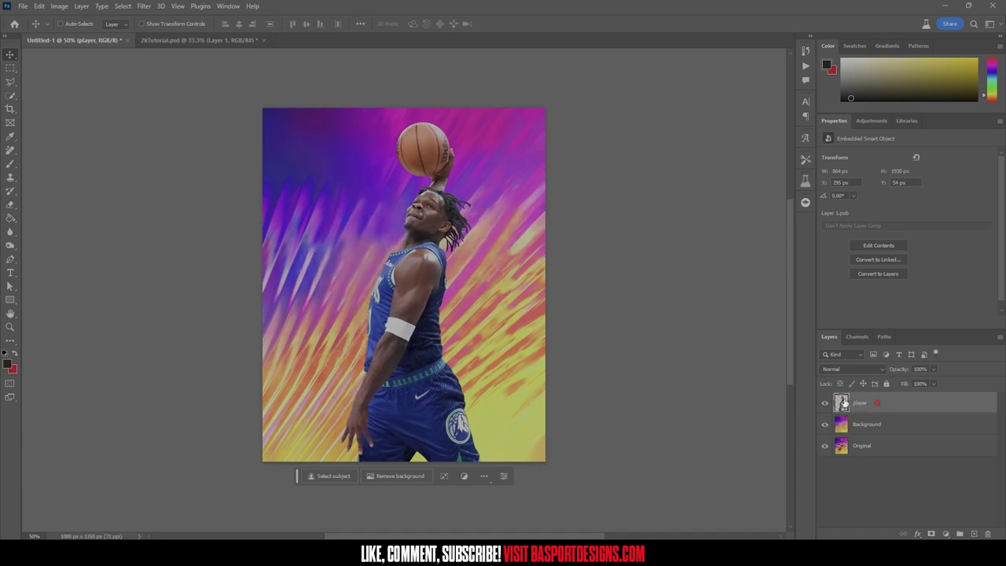
- With the Background layer temporarily hidden, scale the player layer to about 56% and place it over the original dunking player
{"action": "left_click_drag", "start_coordinate": [476, 318], "coordinate": [488, 290]}
{"action": "left_click", "coordinate": [825, 425]}
{"action": "key", "text": "ctrl+t"}
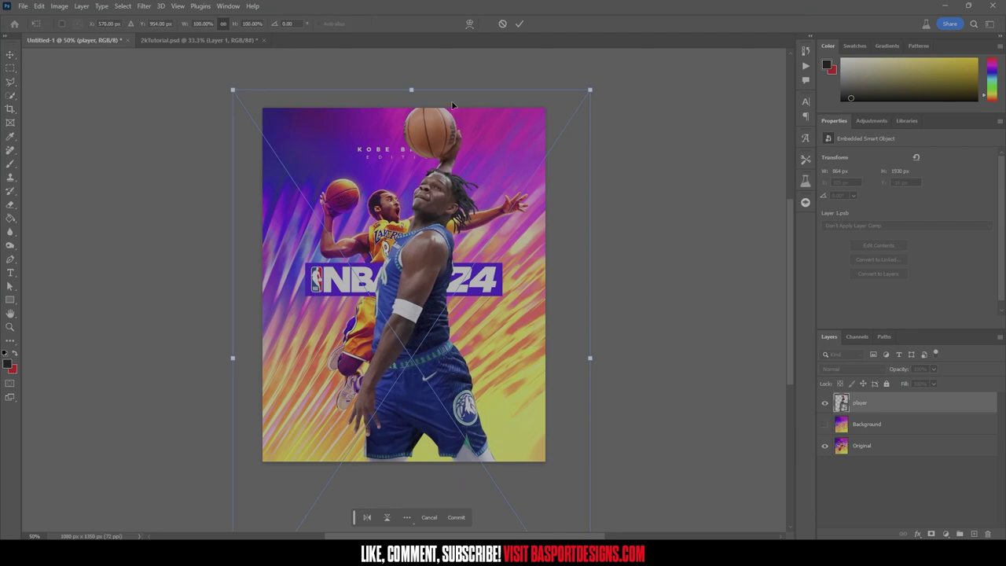
{"action": "left_click_drag", "start_coordinate": [409, 89], "coordinate": [434, 352]}
{"action": "left_click_drag", "start_coordinate": [449, 417], "coordinate": [426, 232]}
{"action": "left_click_drag", "start_coordinate": [477, 302], "coordinate": [496, 302]}
{"action": "left_click_drag", "start_coordinate": [417, 316], "coordinate": [409, 301]}
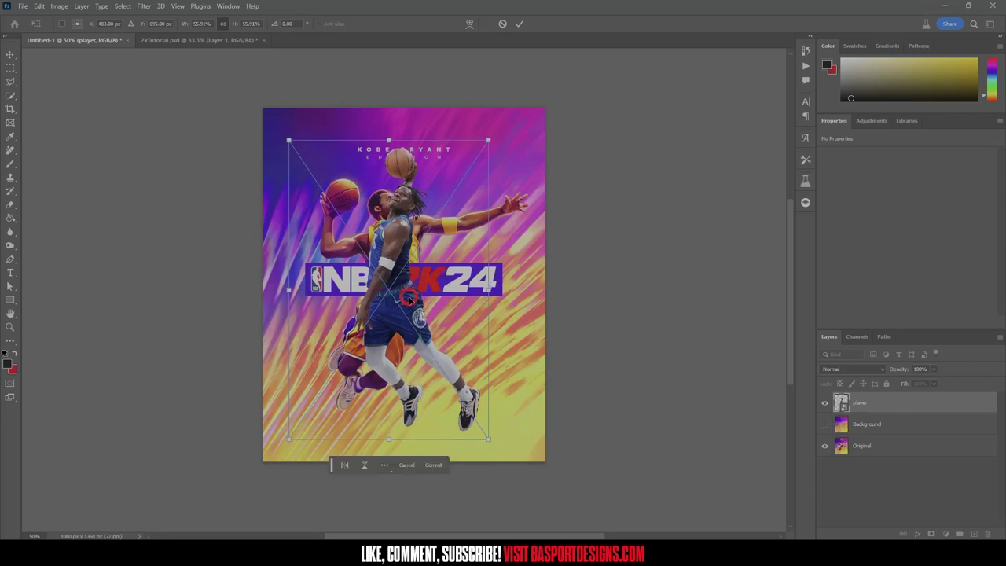
{"action": "key", "text": "Return"}
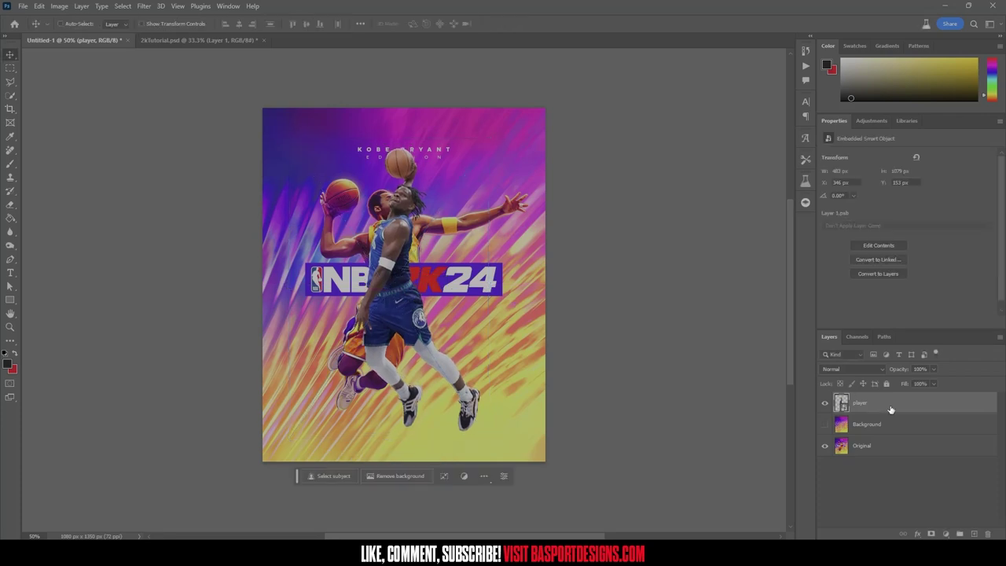
{"action": "left_click", "coordinate": [825, 425]}
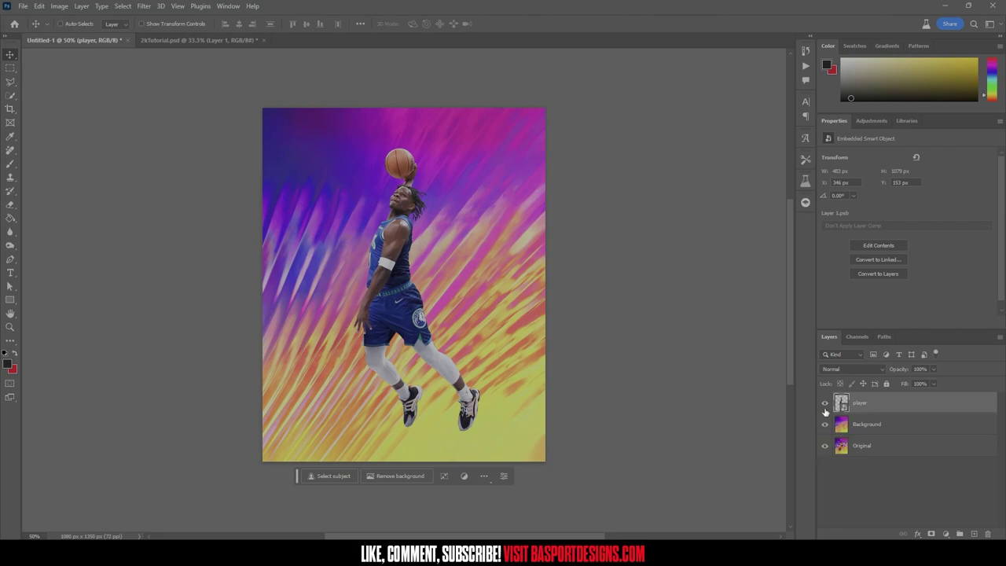
- Duplicate the Original layer to the top of the layer stack and name the copy 2k Banner
{"action": "left_click", "coordinate": [868, 447]}
{"action": "right_click", "coordinate": [878, 448]}
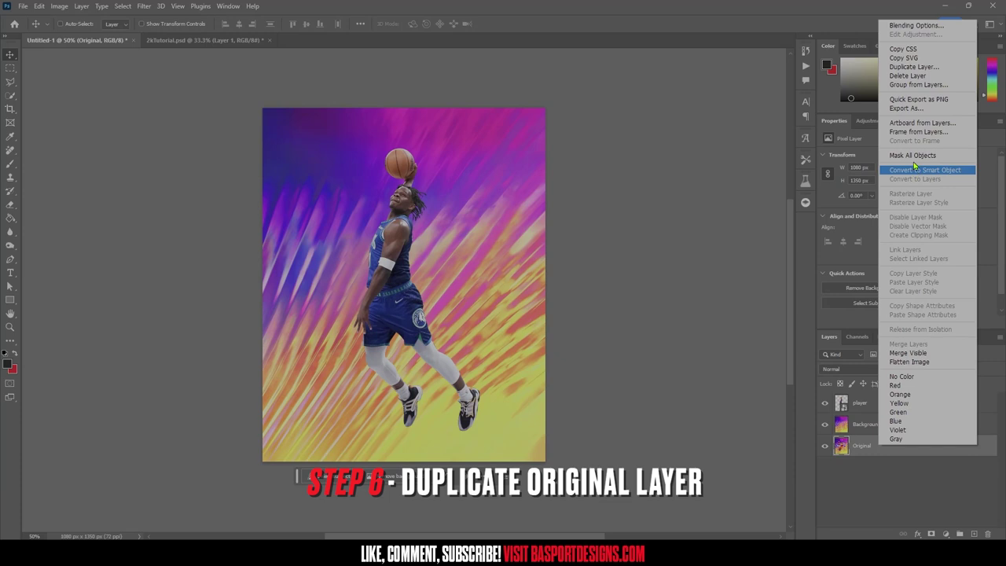
{"action": "left_click", "coordinate": [914, 66]}
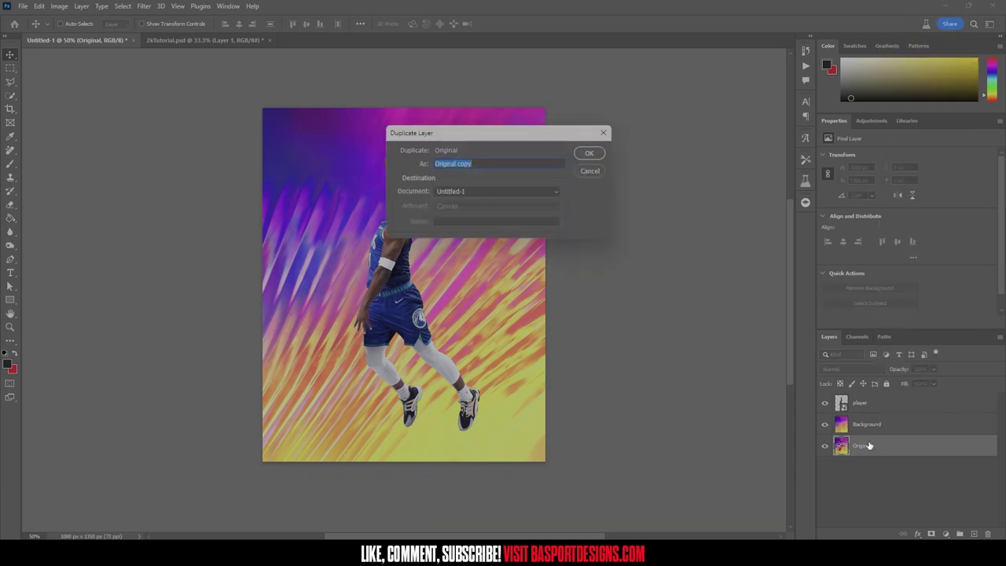
{"action": "left_click", "coordinate": [587, 156]}
{"action": "type", "text": "pacBanner"}
{"action": "key", "text": "Return"}
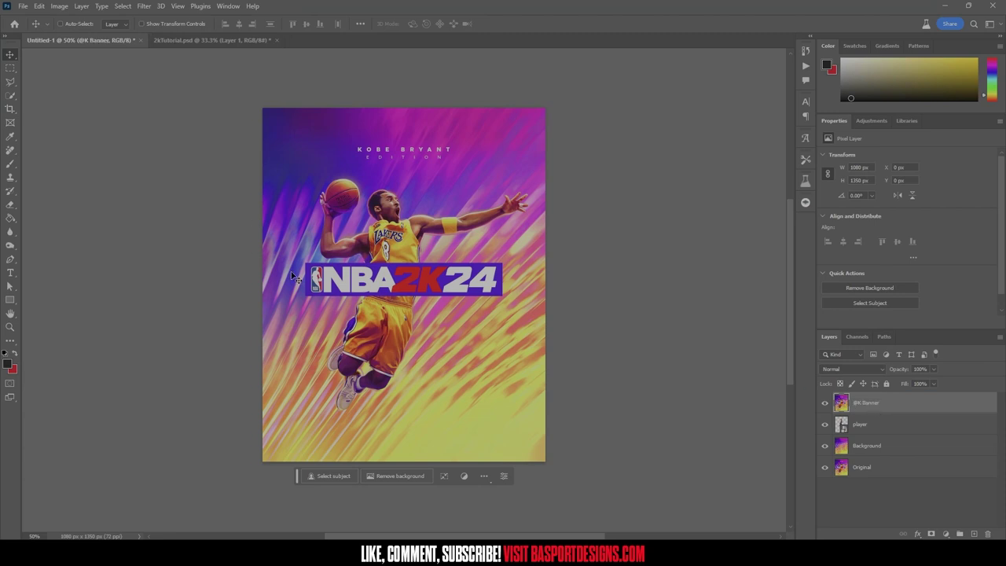
- Select the NBA 2K24 logo banner on the 2k Banner layer with a rectangular marquee about 753 by 126 px
{"action": "left_click", "coordinate": [10, 68]}
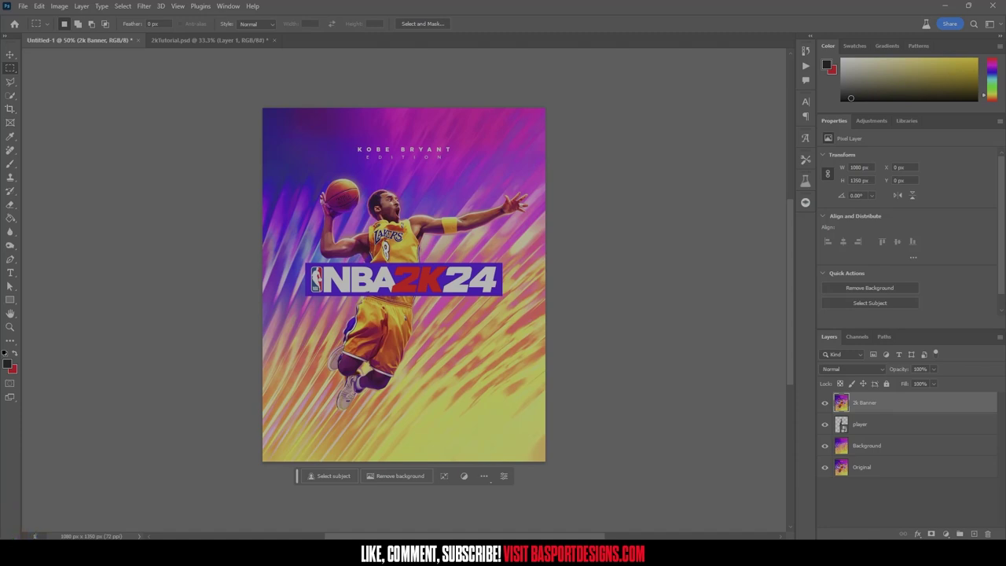
{"action": "key", "text": "ctrl+1"}
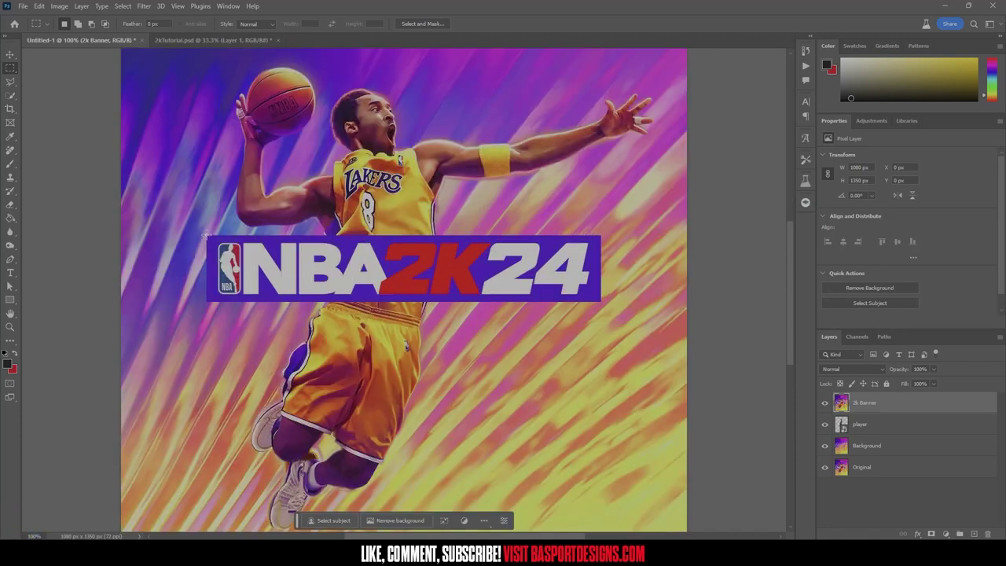
{"action": "left_click_drag", "start_coordinate": [206, 235], "coordinate": [602, 301]}
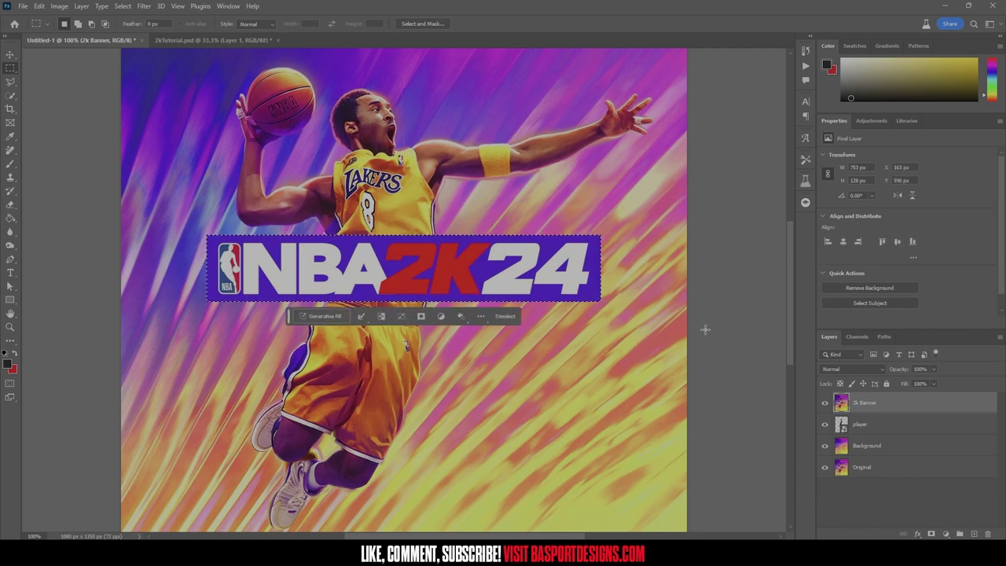
- Mask the 2k Banner layer to the selected logo banner and convert the layer to a smart object
{"action": "left_click", "coordinate": [930, 534]}
{"action": "right_click", "coordinate": [901, 404]}
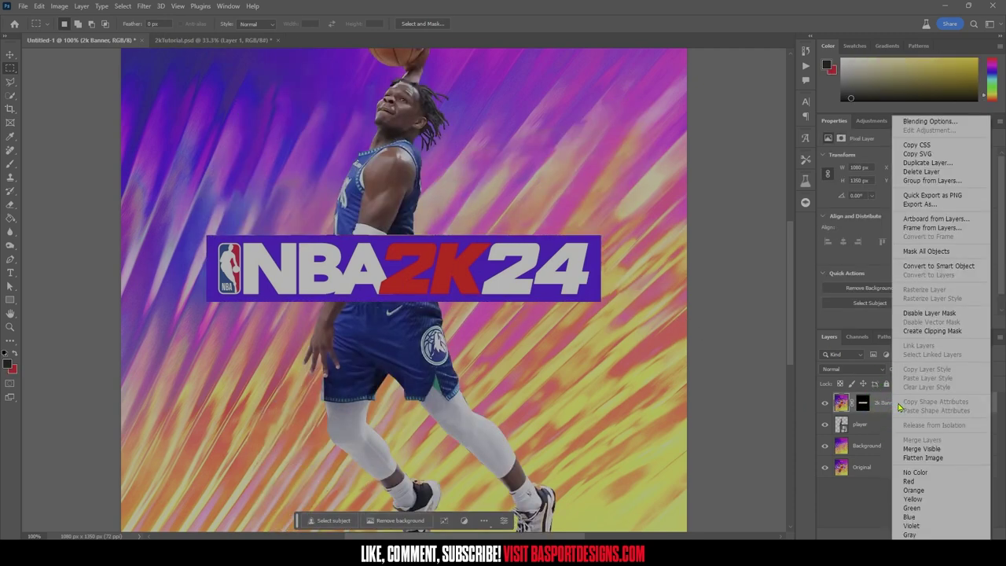
{"action": "left_click", "coordinate": [928, 267]}
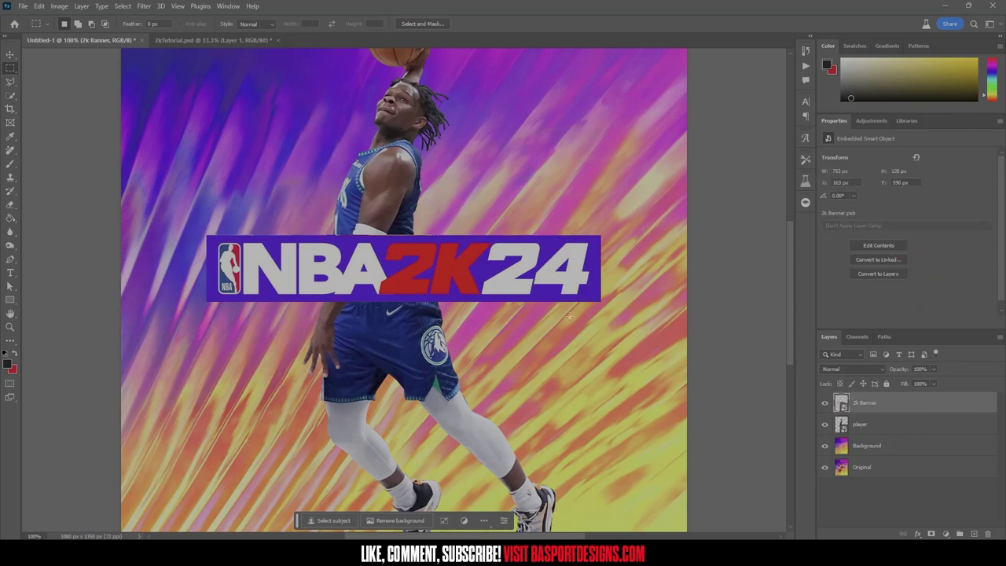
- Move the 2k Banner down about 21 px over the player's waist
{"action": "key", "text": "v"}
{"action": "left_click_drag", "start_coordinate": [397, 303], "coordinate": [398, 314]}
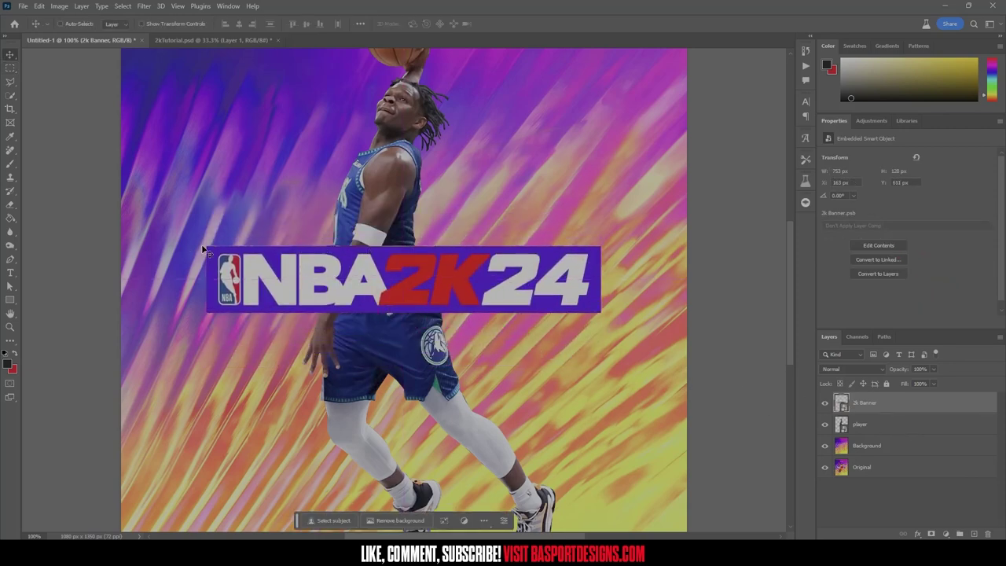
{"action": "key", "text": "Up"}
{"action": "key", "text": "Up"}
- Open the 2k Banner smart object's contents and add a 3 px stroke in the banner's sampled purple, 3b15e4
{"action": "double_click", "coordinate": [840, 401]}
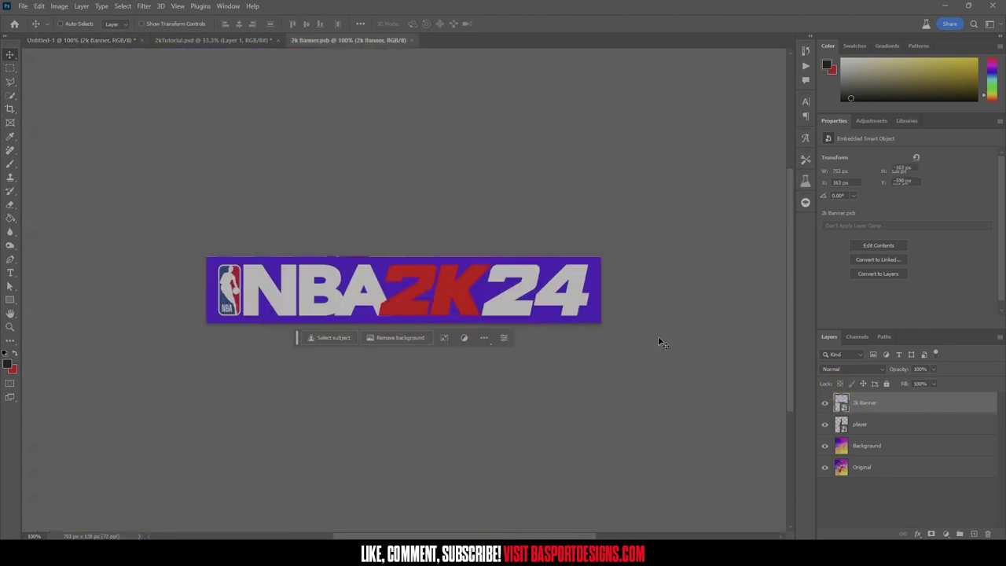
{"action": "left_click", "coordinate": [919, 535]}
{"action": "left_click", "coordinate": [931, 459]}
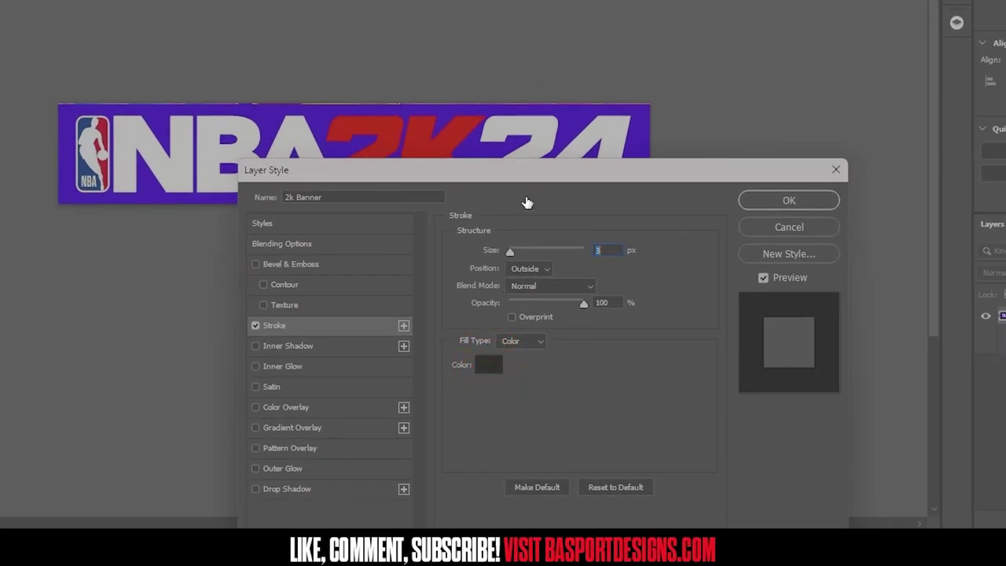
{"action": "left_click", "coordinate": [488, 364]}
{"action": "left_click", "coordinate": [580, 114]}
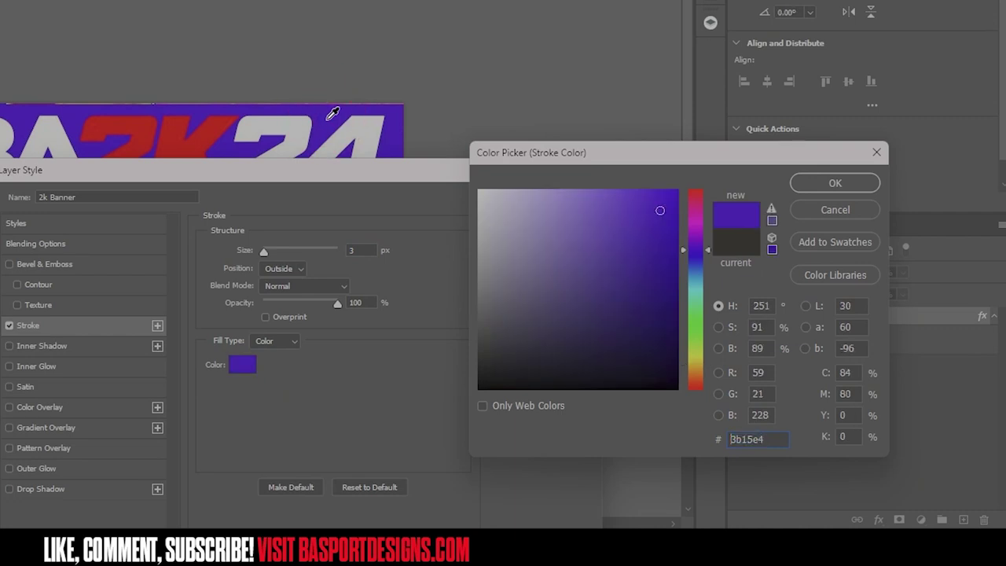
{"action": "left_click", "coordinate": [796, 189]}
- Set the stroke's position to Inside, apply the layer style, and close the banner contents with the changes saved
{"action": "left_click", "coordinate": [550, 269]}
{"action": "left_click", "coordinate": [525, 290]}
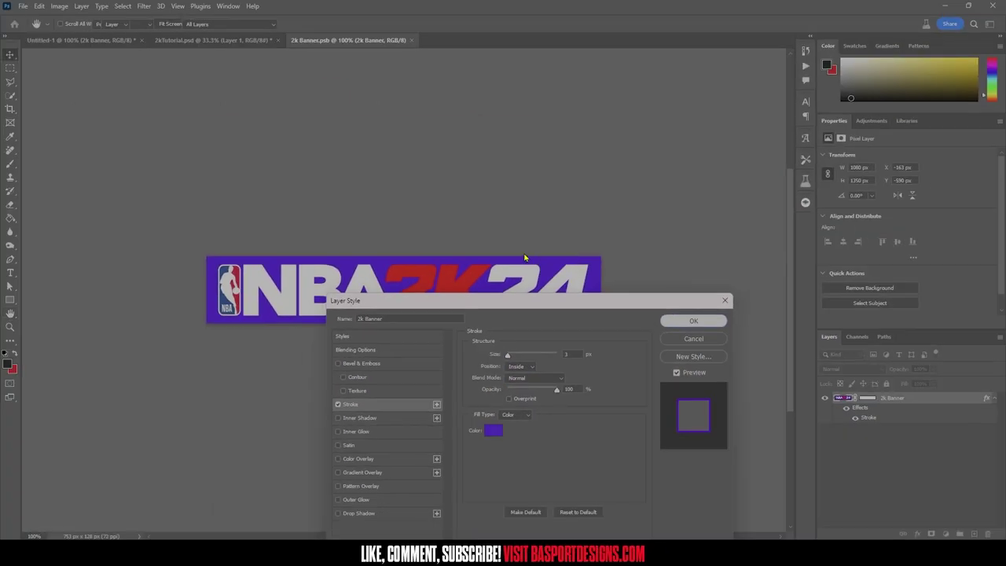
{"action": "key", "text": "Return"}
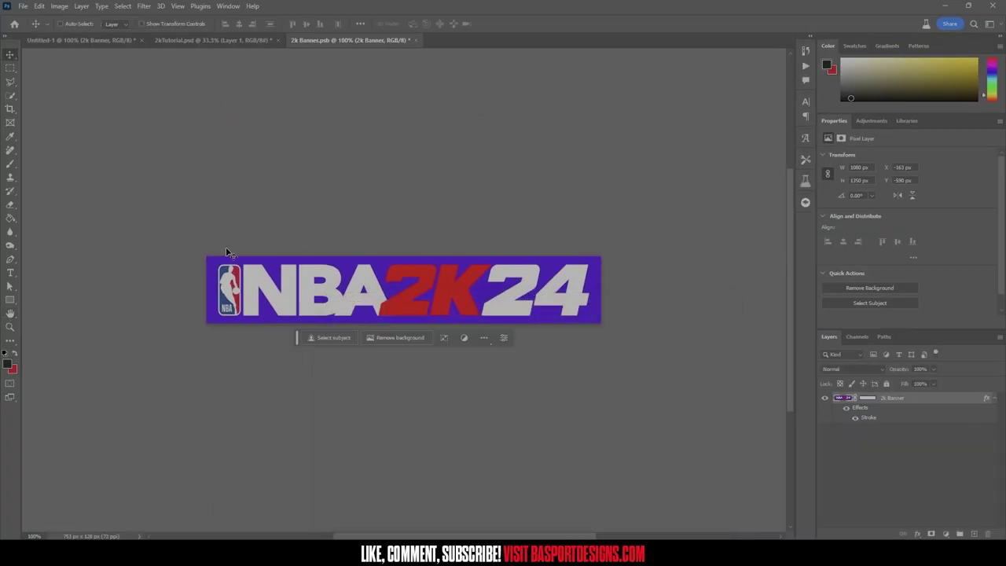
{"action": "left_click", "coordinate": [416, 40]}
{"action": "left_click", "coordinate": [460, 209]}
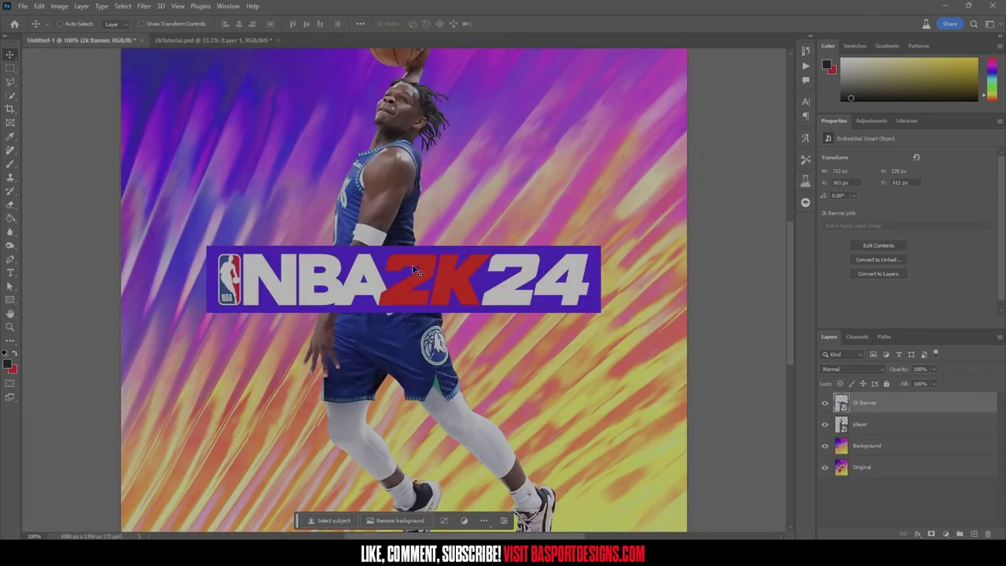
- Hide the 2k Banner, player and Background layers and select the Original layer
{"action": "type", "text": "50"}
{"action": "key", "text": "Return"}
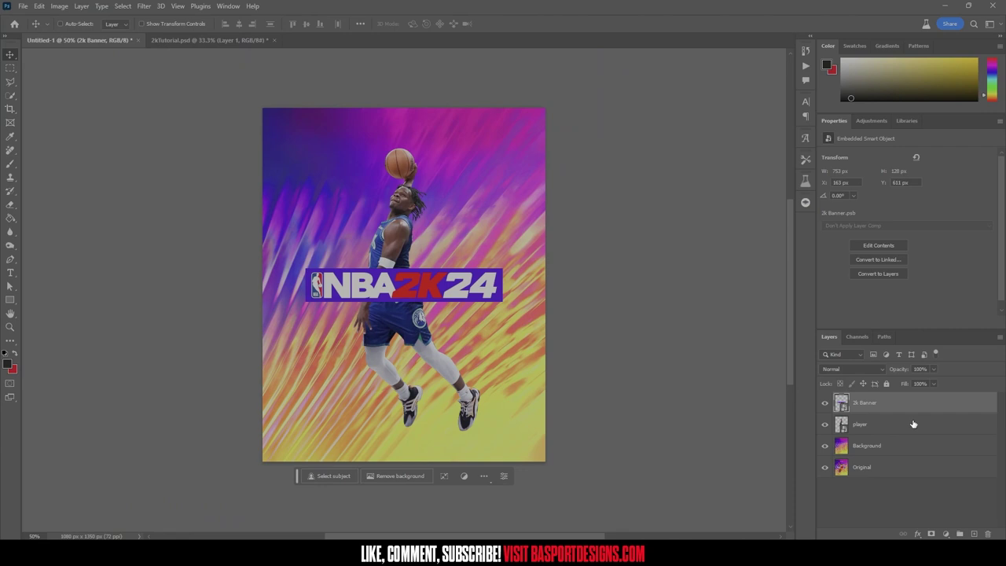
{"action": "left_click", "coordinate": [824, 446]}
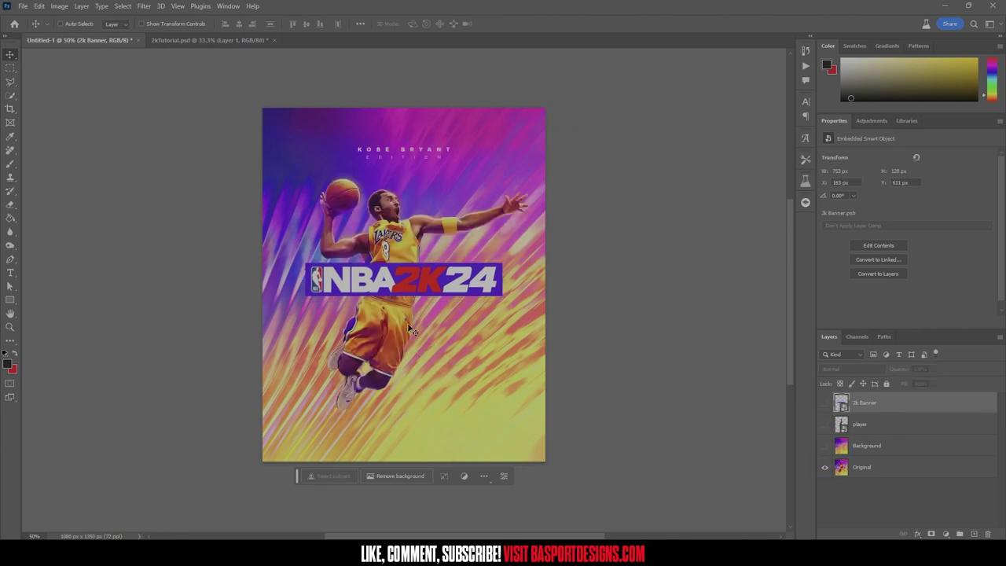
{"action": "mouse_move", "coordinate": [825, 446]}
{"action": "left_mouse_down"}
{"action": "mouse_move", "coordinate": [827, 403]}
{"action": "mouse_move", "coordinate": [828, 449]}
{"action": "left_mouse_up"}
{"action": "left_click", "coordinate": [867, 470]}
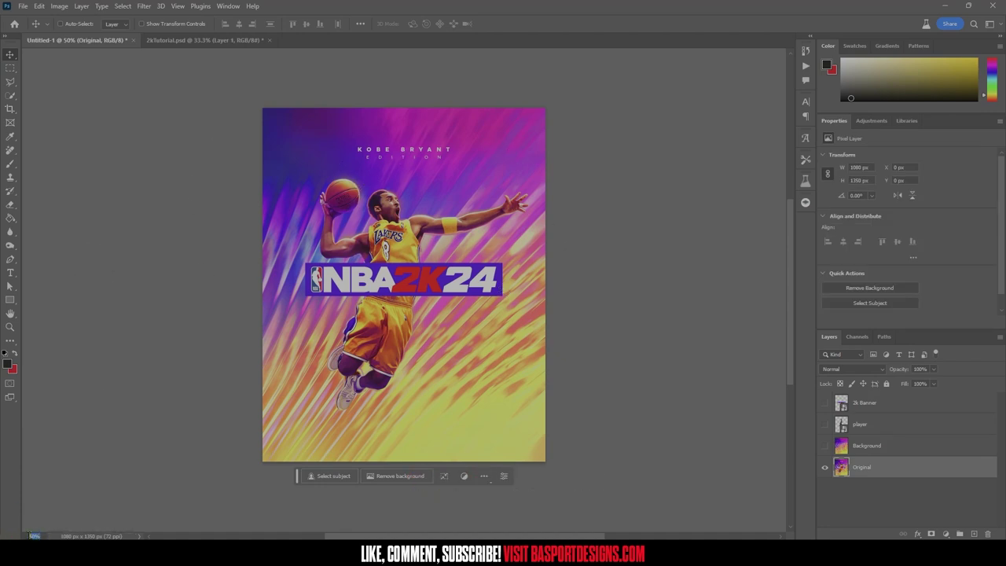
- Run Match Font on the KOBE BRYANT line with the selection box narrowed to that line, examine the similar fonts, and close it
{"action": "type", "text": "100"}
{"action": "key", "text": "Return"}
{"action": "scroll", "coordinate": [469, 292], "scroll_direction": "up", "scroll_amount": 4}
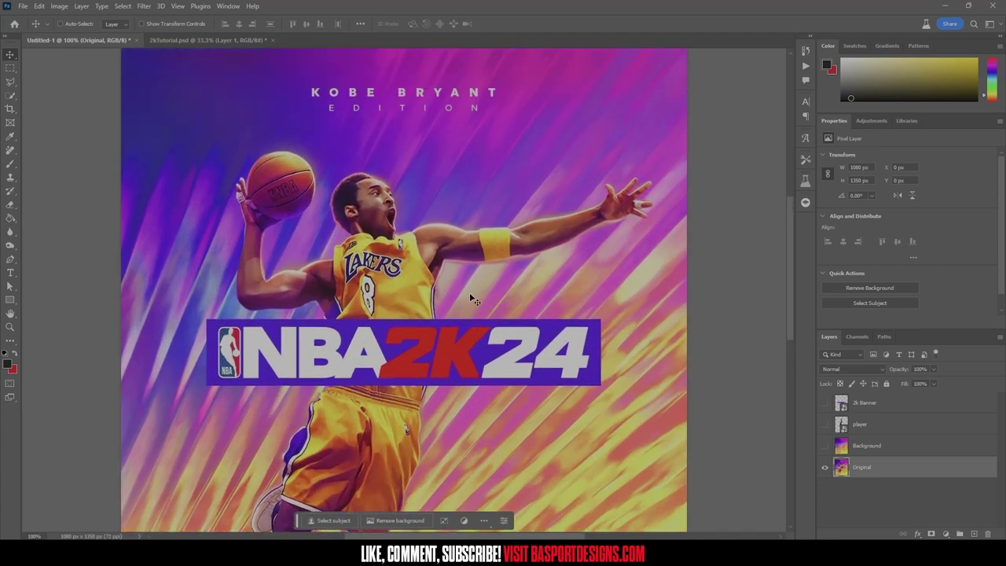
{"action": "scroll", "coordinate": [511, 309], "scroll_direction": "up", "scroll_amount": 1}
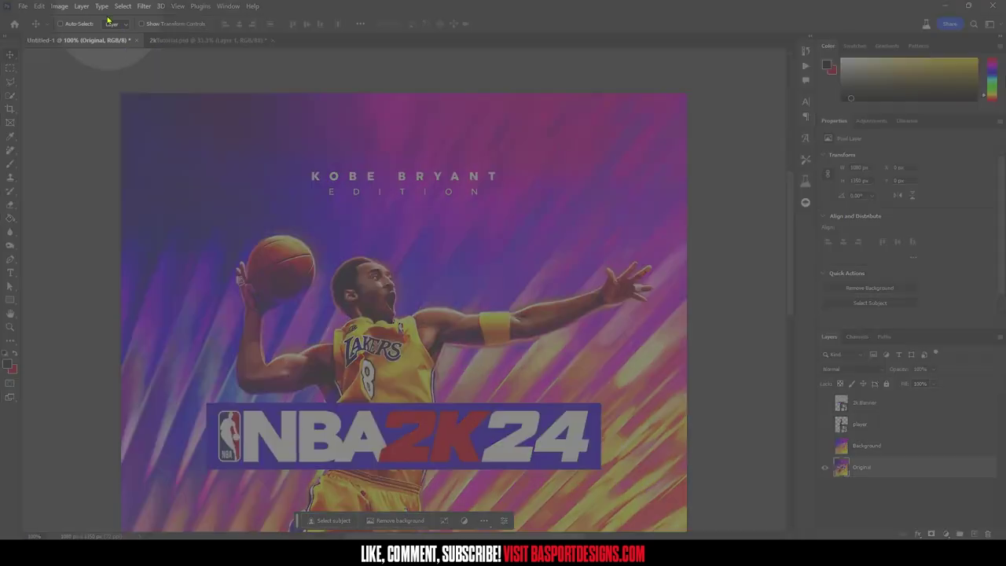
{"action": "left_click", "coordinate": [102, 6]}
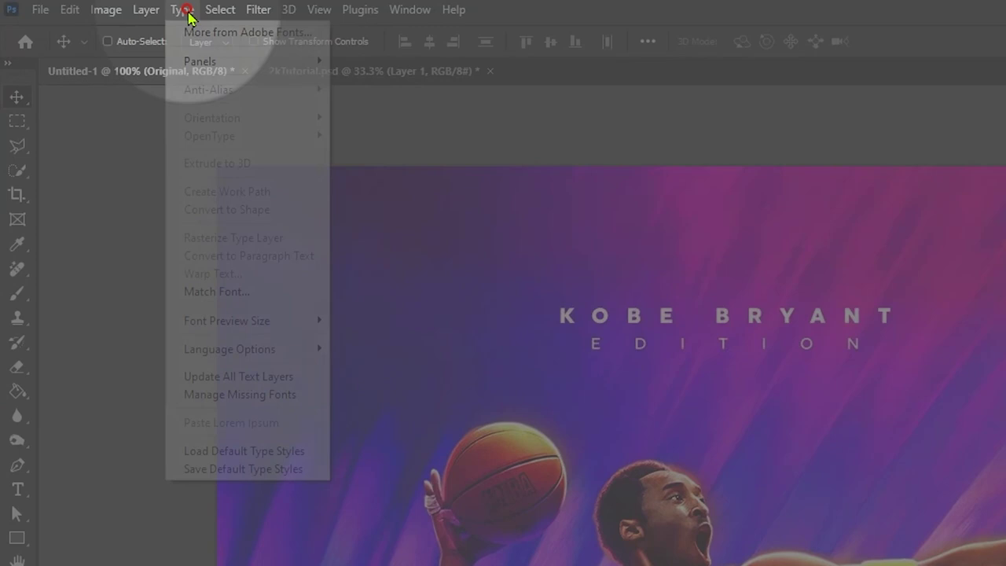
{"action": "left_click", "coordinate": [127, 163]}
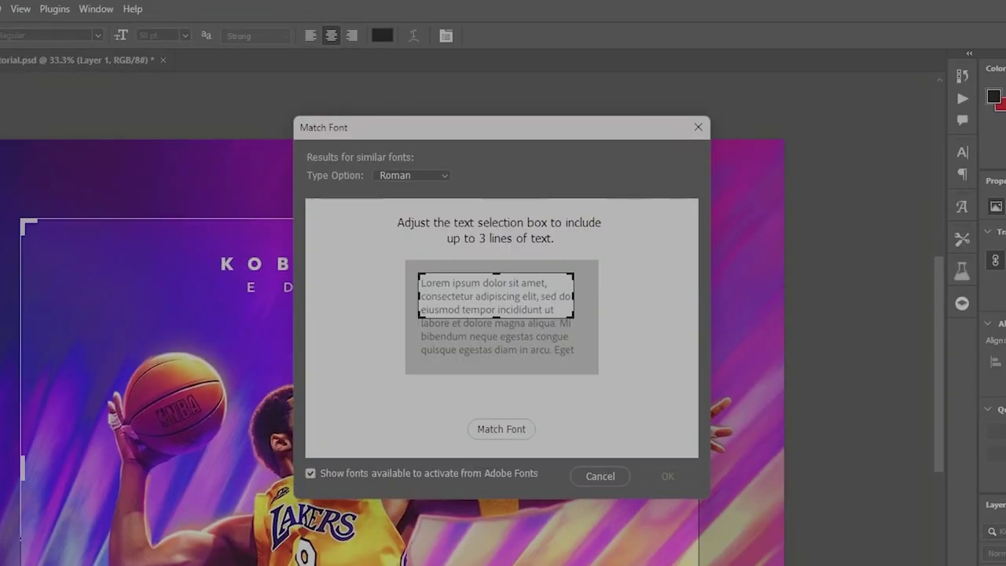
{"action": "left_click_drag", "start_coordinate": [377, 565], "coordinate": [355, 303]}
{"action": "left_click_drag", "start_coordinate": [457, 132], "coordinate": [884, 150]}
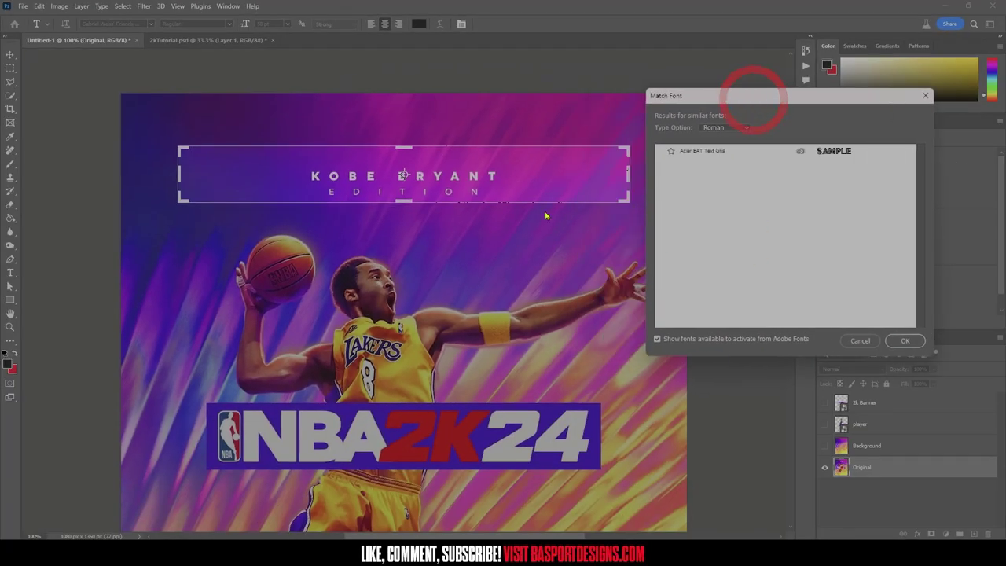
{"action": "left_click_drag", "start_coordinate": [404, 147], "coordinate": [405, 164]}
{"action": "left_click_drag", "start_coordinate": [404, 202], "coordinate": [403, 185]}
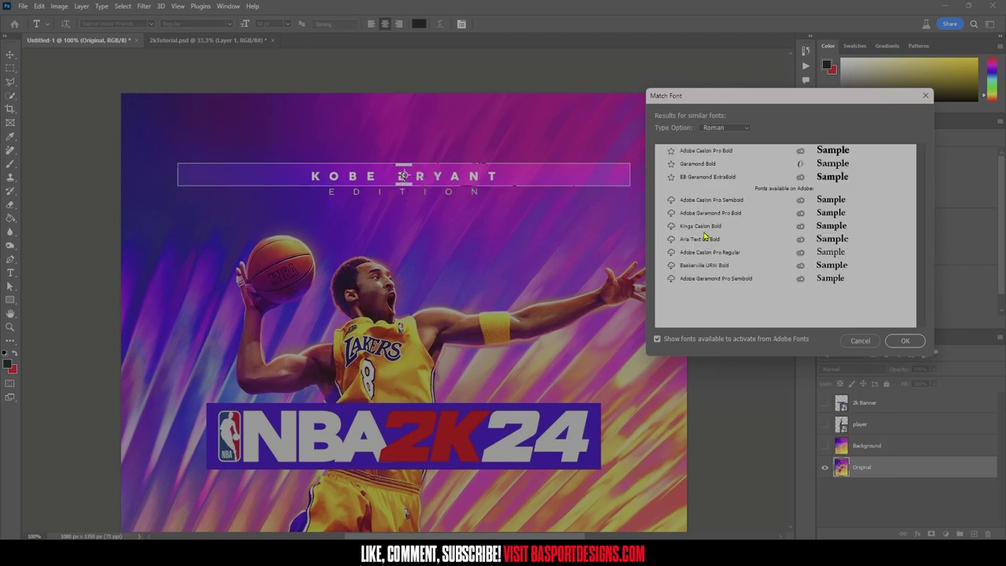
{"action": "left_click", "coordinate": [738, 128]}
{"action": "left_click", "coordinate": [774, 117]}
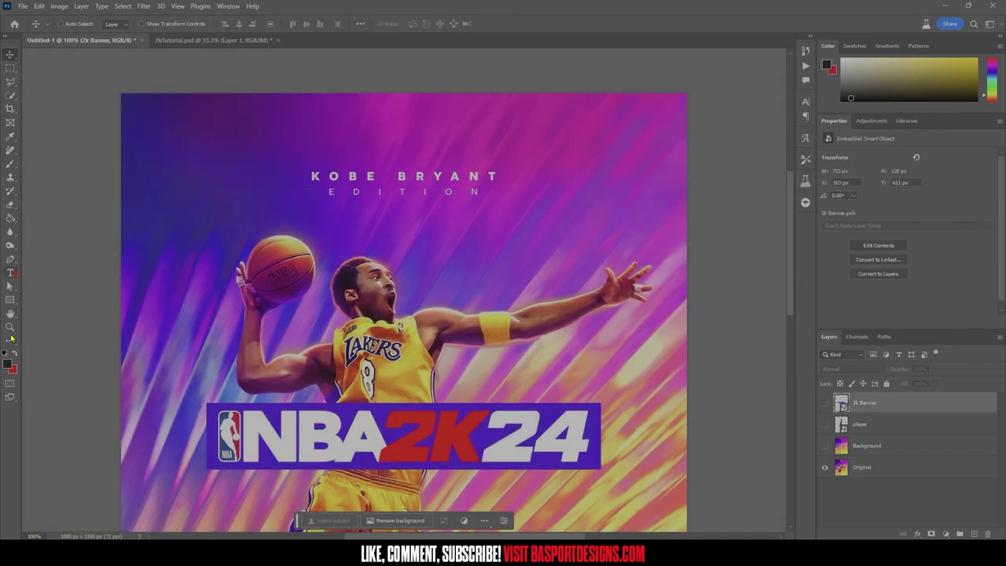
- Add a white horizontal text reading "Anthony edwards" just below the EDITION line, on a layer above 2k Banner
{"action": "left_click", "coordinate": [11, 273]}
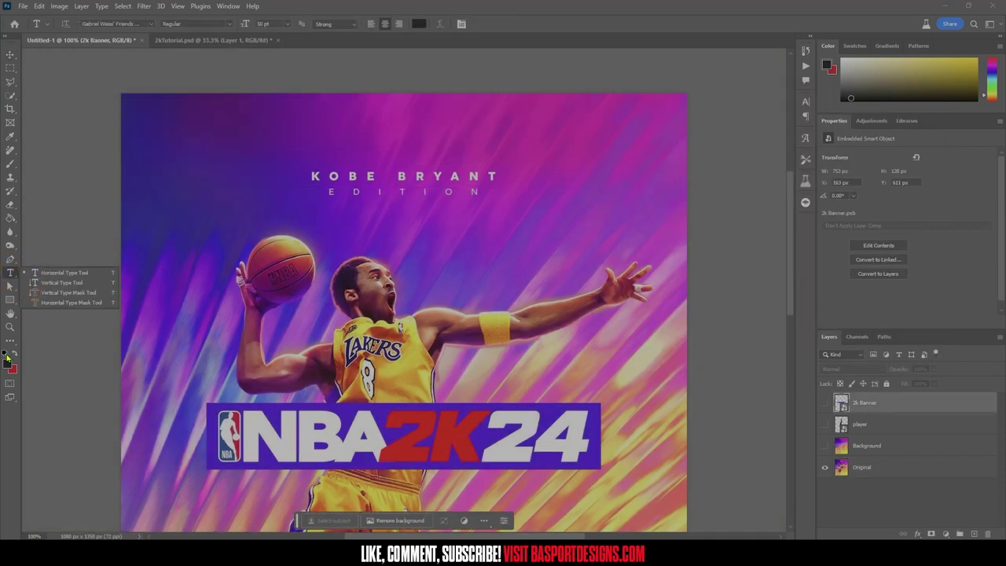
{"action": "left_click", "coordinate": [4, 354]}
{"action": "left_click", "coordinate": [15, 354]}
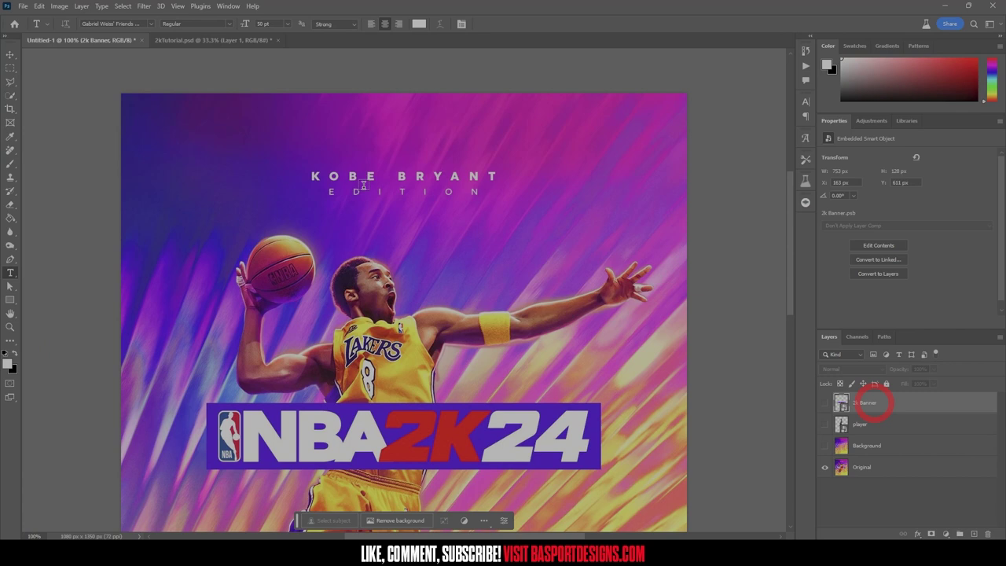
{"action": "left_click", "coordinate": [335, 221]}
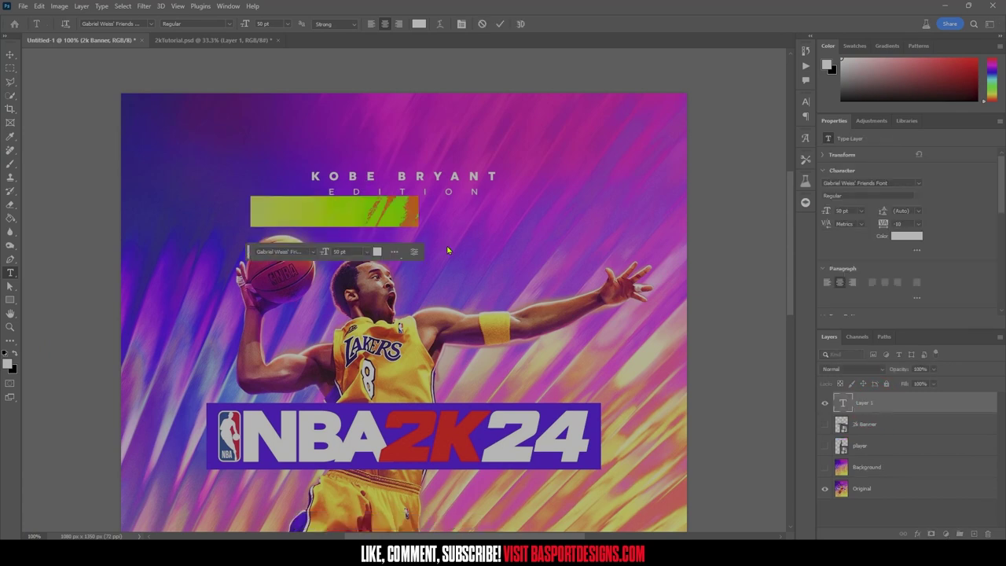
{"action": "type", "text": "Anthony E"}
{"action": "key", "text": "BackSpace"}
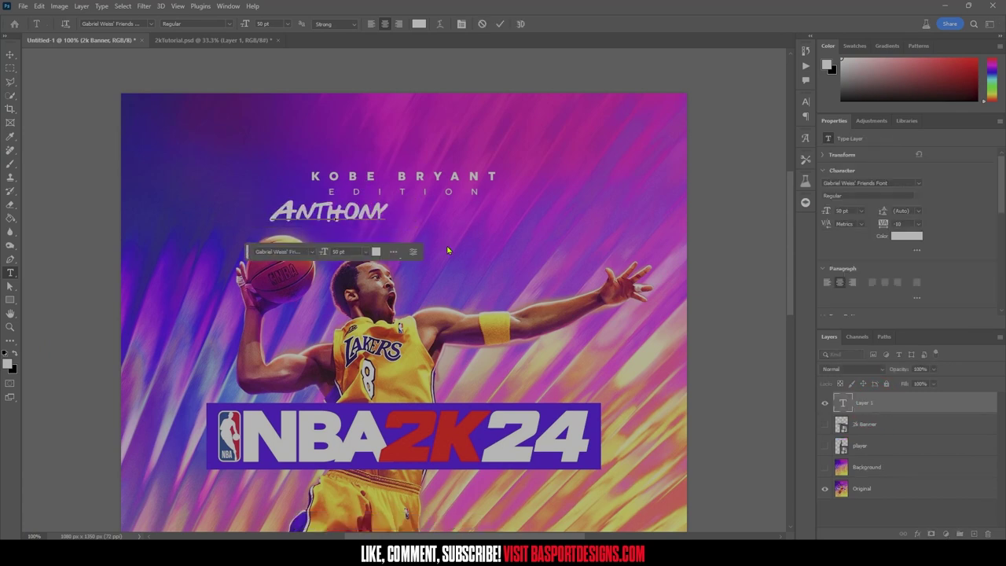
{"action": "type", "text": "edwards"}
- Set the whole Anthony Edwards text to Poppins Bold and show the character settings
{"action": "key", "text": "ctrl+a"}
{"action": "left_click", "coordinate": [110, 24]}
{"action": "type", "text": "Poppins"}
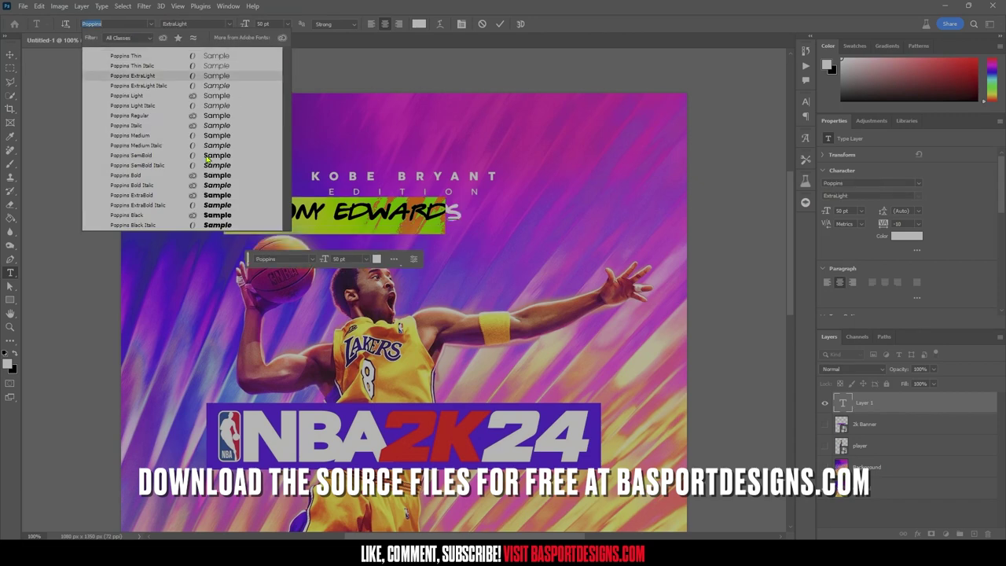
{"action": "left_click", "coordinate": [207, 177]}
{"action": "left_click", "coordinate": [806, 101]}
{"action": "left_click", "coordinate": [720, 175]}
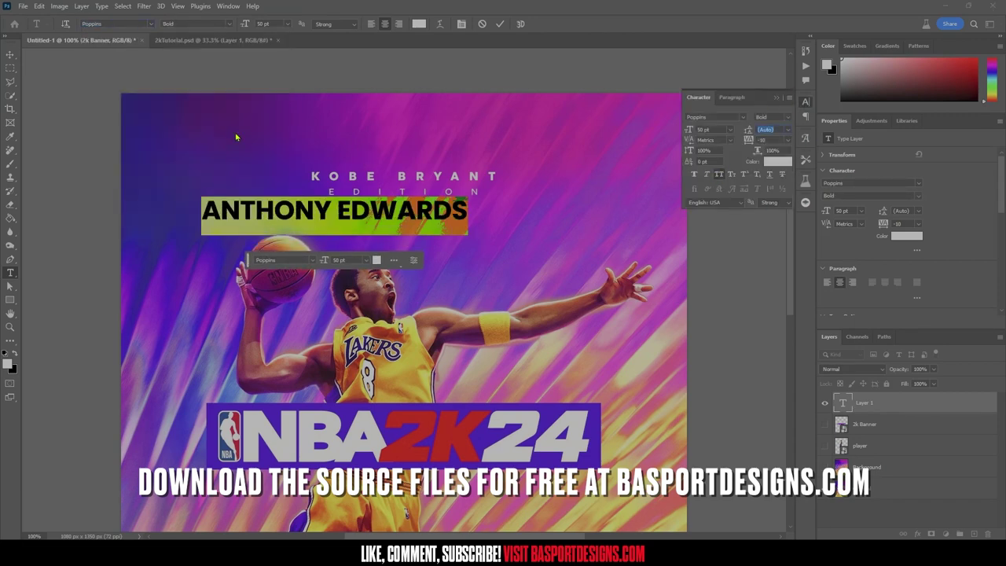
- Scale the ANTHONY EDWARDS text down to 22.88 pt and place it centered just above the KOBE BRYANT line
{"action": "left_click", "coordinate": [11, 54]}
{"action": "left_click_drag", "start_coordinate": [307, 213], "coordinate": [413, 185]}
{"action": "key", "text": "ctrl+t"}
{"action": "left_click_drag", "start_coordinate": [574, 189], "coordinate": [431, 179]}
{"action": "left_click_drag", "start_coordinate": [359, 178], "coordinate": [385, 164]}
{"action": "key", "text": "Return"}
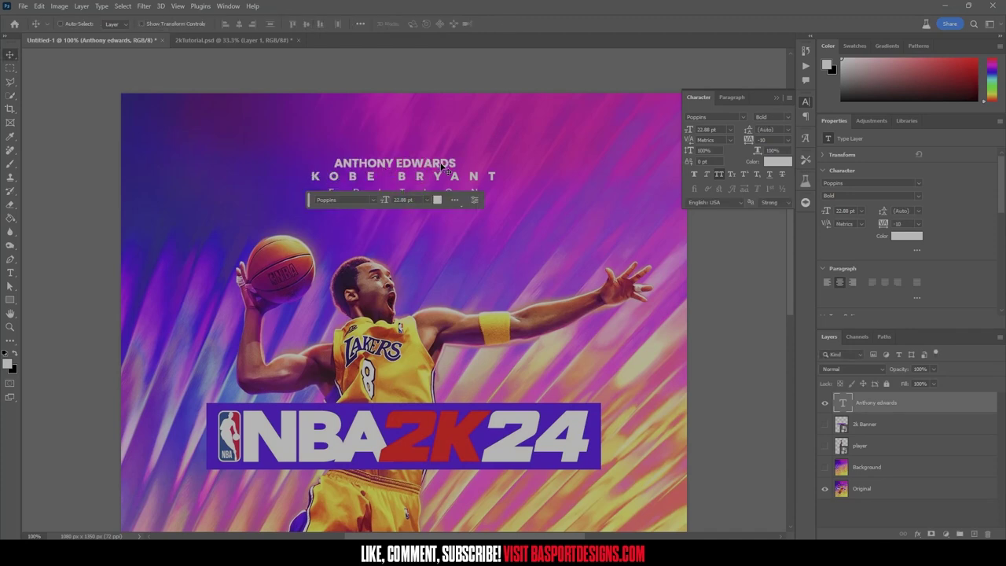
- Put the ANTHONY EDWARDS text into editing and select all of its characters
{"action": "left_click", "coordinate": [10, 273]}
{"action": "left_click", "coordinate": [402, 163]}
{"action": "left_click", "coordinate": [872, 405]}
{"action": "key", "text": "Delete"}
{"action": "left_click", "coordinate": [878, 422]}
{"action": "left_click", "coordinate": [879, 406]}
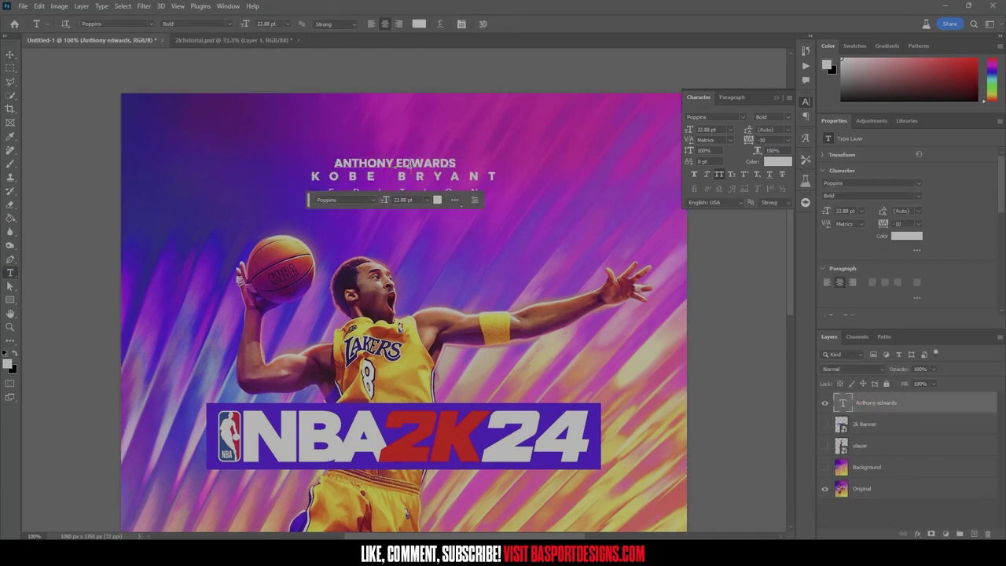
{"action": "left_click", "coordinate": [409, 163]}
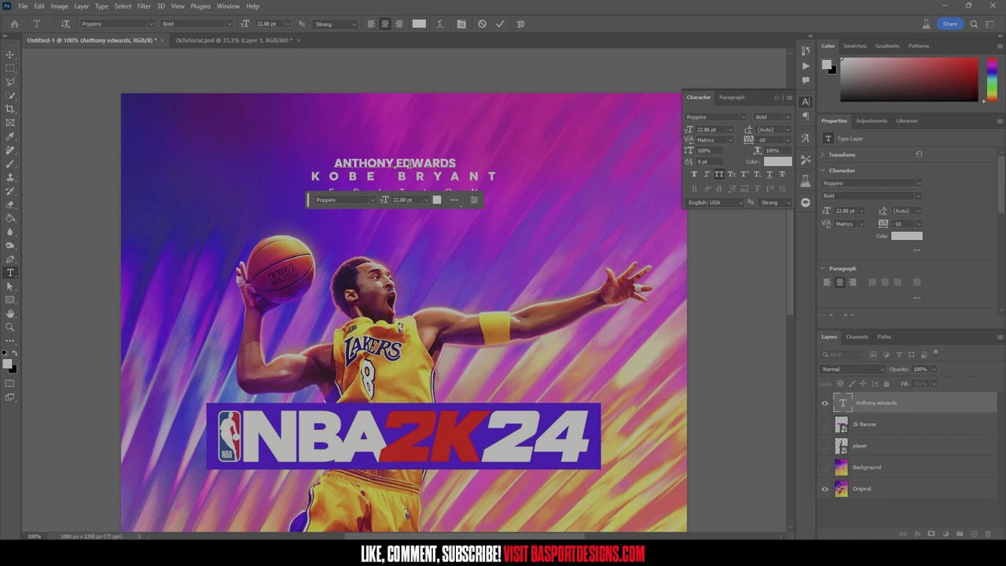
{"action": "triple_click", "coordinate": [409, 164]}
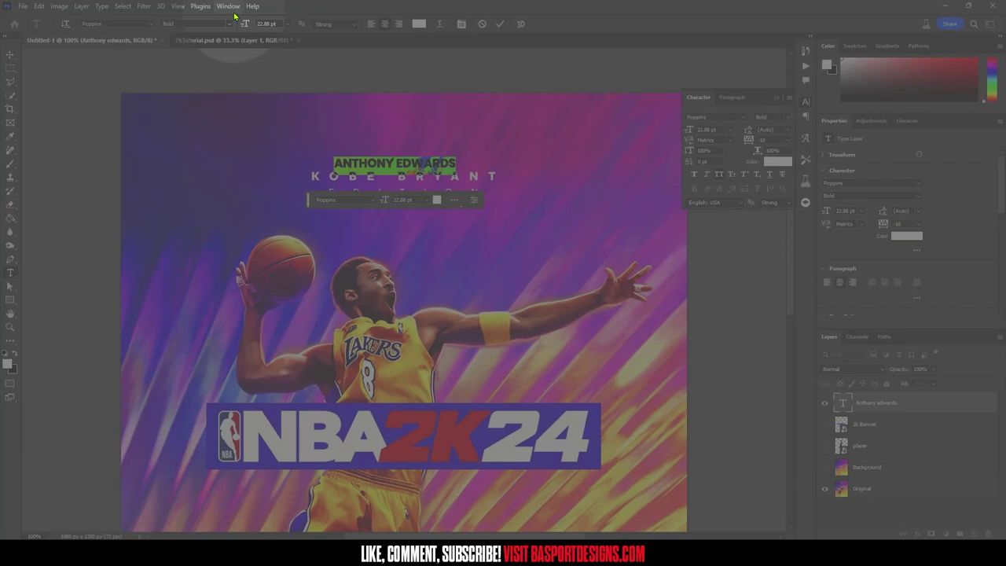
- Try tracking values of 75, 350 and 500 on the selected ANTHONY EDWARDS text
{"action": "left_click", "coordinate": [230, 6]}
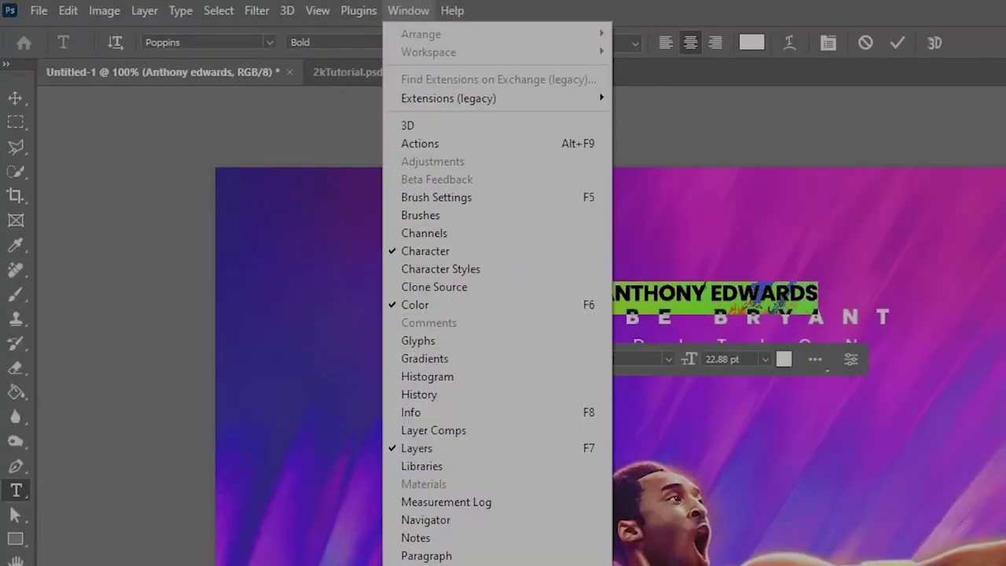
{"action": "left_click", "coordinate": [775, 131]}
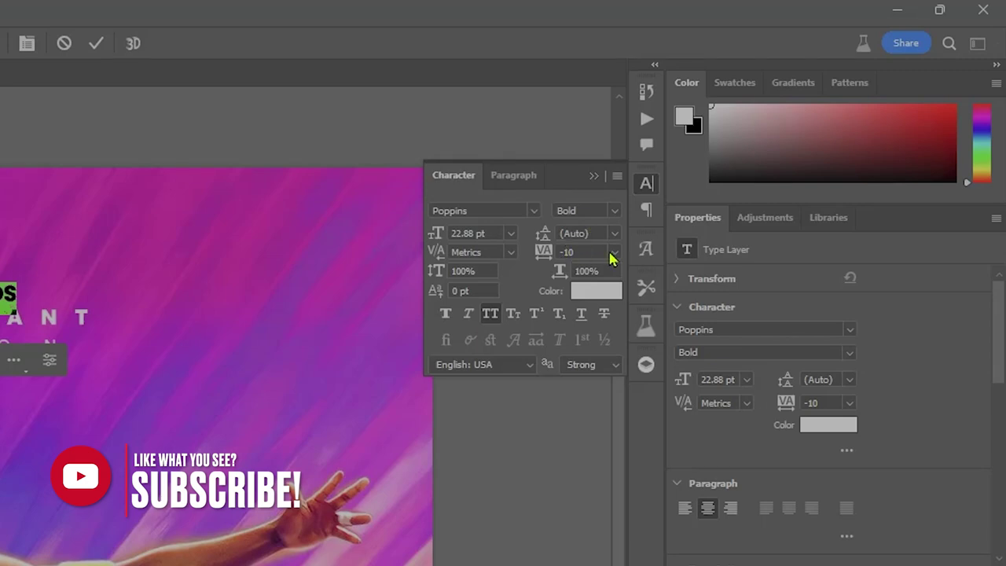
{"action": "left_click", "coordinate": [787, 139]}
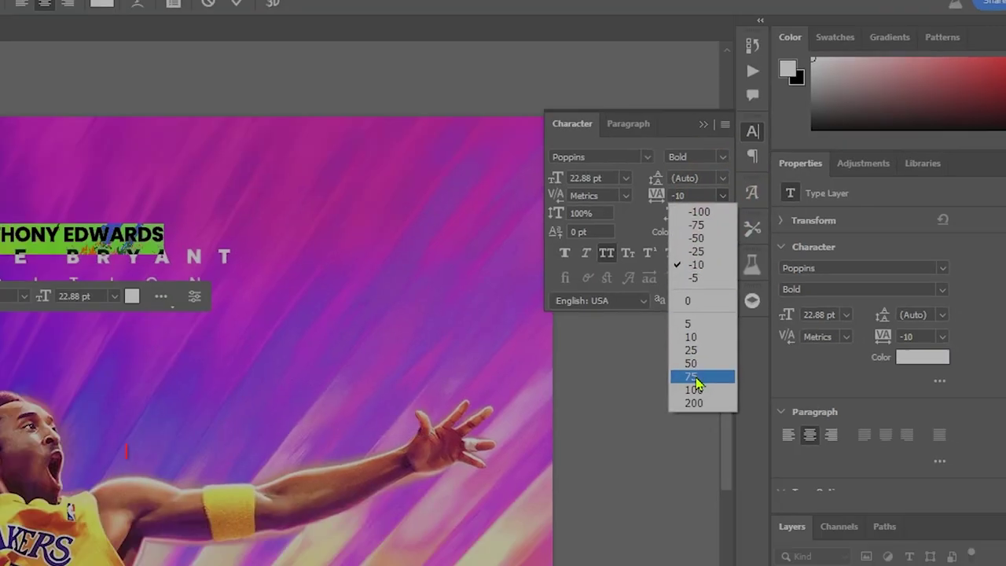
{"action": "left_click", "coordinate": [580, 446]}
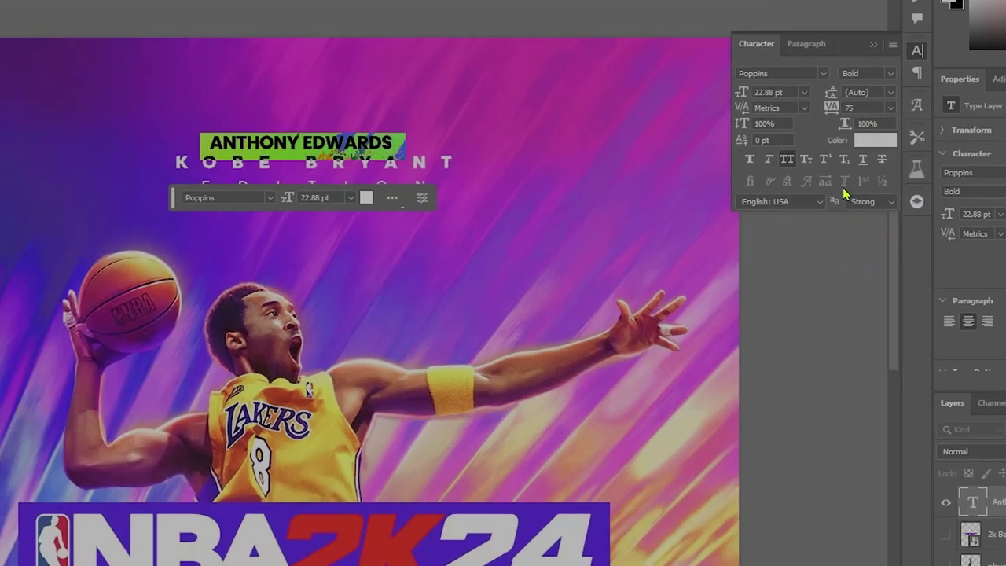
{"action": "left_click", "coordinate": [891, 108]}
{"action": "left_click", "coordinate": [865, 304]}
{"action": "double_click", "coordinate": [853, 108]}
{"action": "type", "text": "350"}
{"action": "key", "text": "Return"}
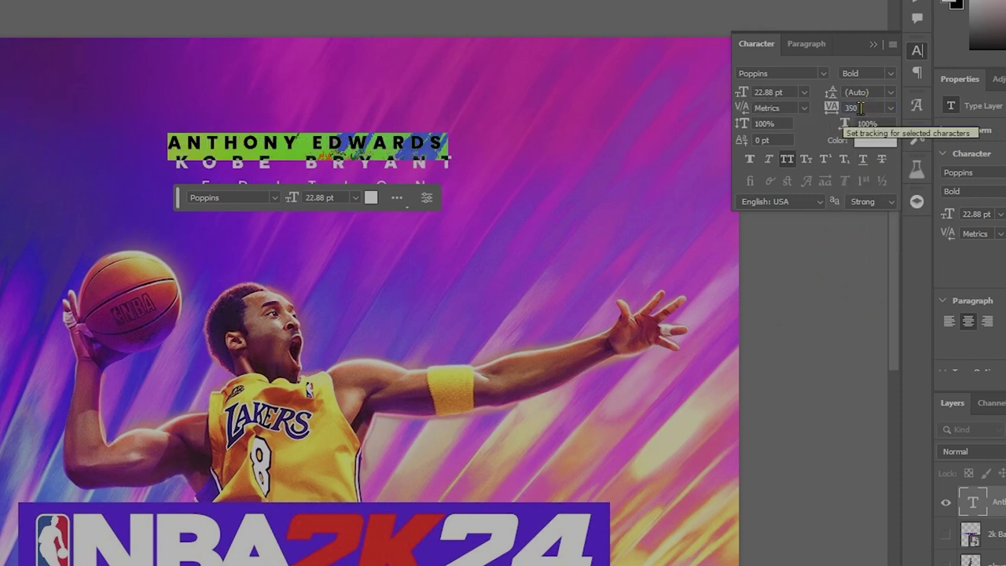
{"action": "double_click", "coordinate": [856, 109]}
{"action": "type", "text": "500"}
{"action": "key", "text": "Return"}
- Set the tracking of the ANTHONY EDWARDS text to 700 and commit the text edit
{"action": "double_click", "coordinate": [857, 108]}
{"action": "type", "text": "700"}
{"action": "key", "text": "Return"}
{"action": "left_click", "coordinate": [532, 179]}
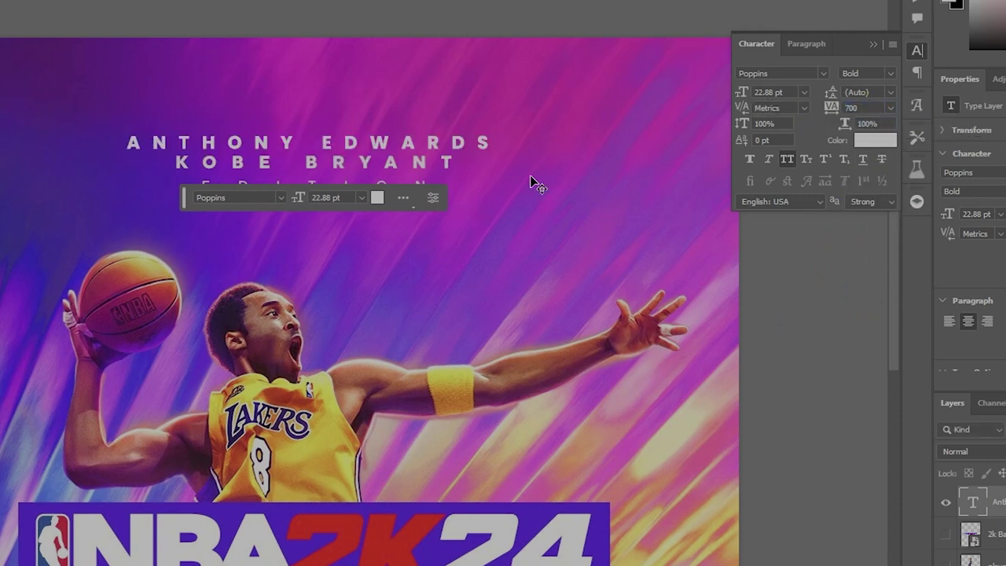
- Duplicate the ANTHONY EDWARDS text directly beneath the original and replace the copy's wording with EDITION
{"action": "left_click_drag", "start_coordinate": [427, 146], "coordinate": [429, 165]}
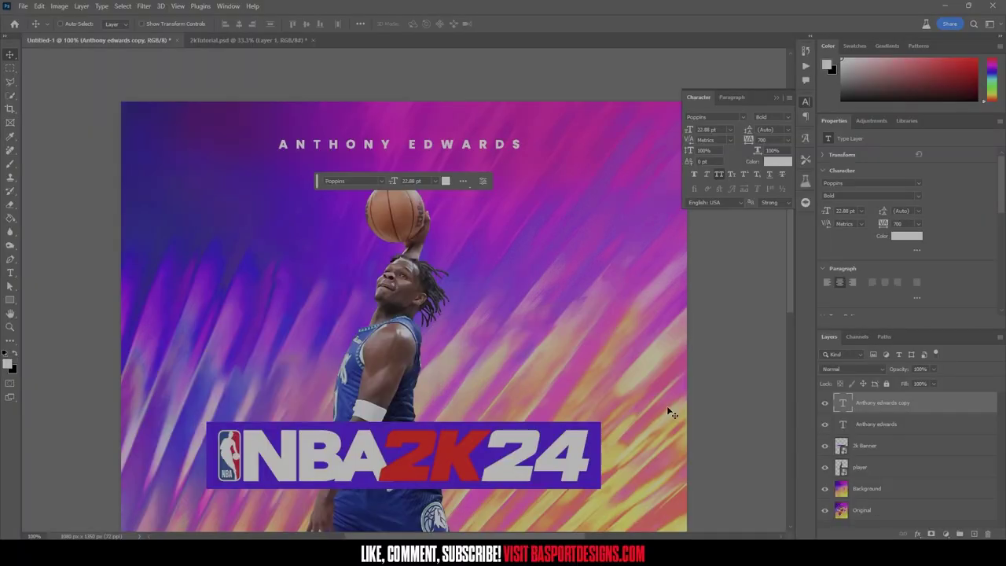
{"action": "left_click_drag", "start_coordinate": [431, 142], "coordinate": [429, 157]}
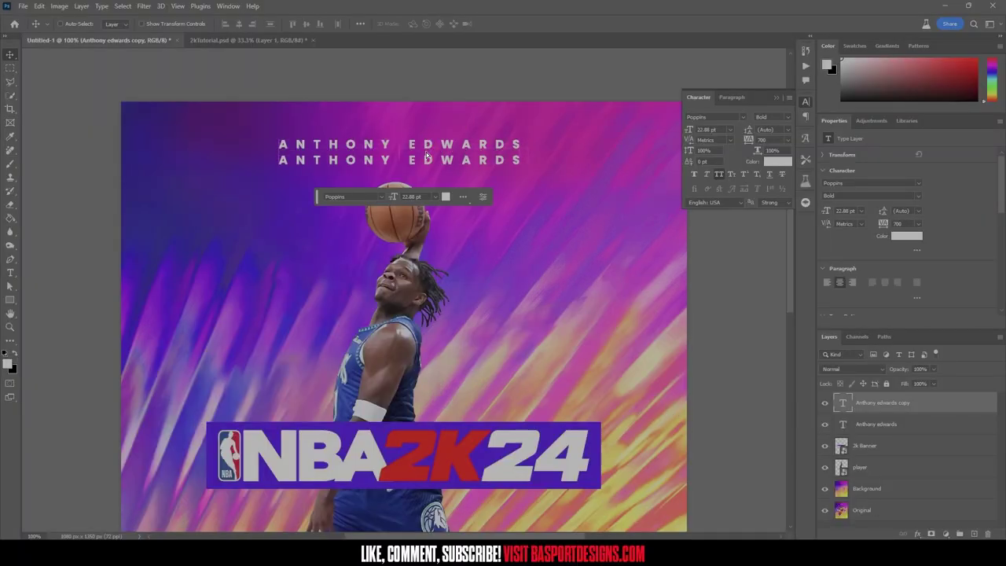
{"action": "left_click", "coordinate": [426, 153]}
{"action": "key", "text": "t"}
{"action": "left_click", "coordinate": [374, 160]}
{"action": "key", "text": "ctrl+a"}
{"action": "type", "text": "E"}
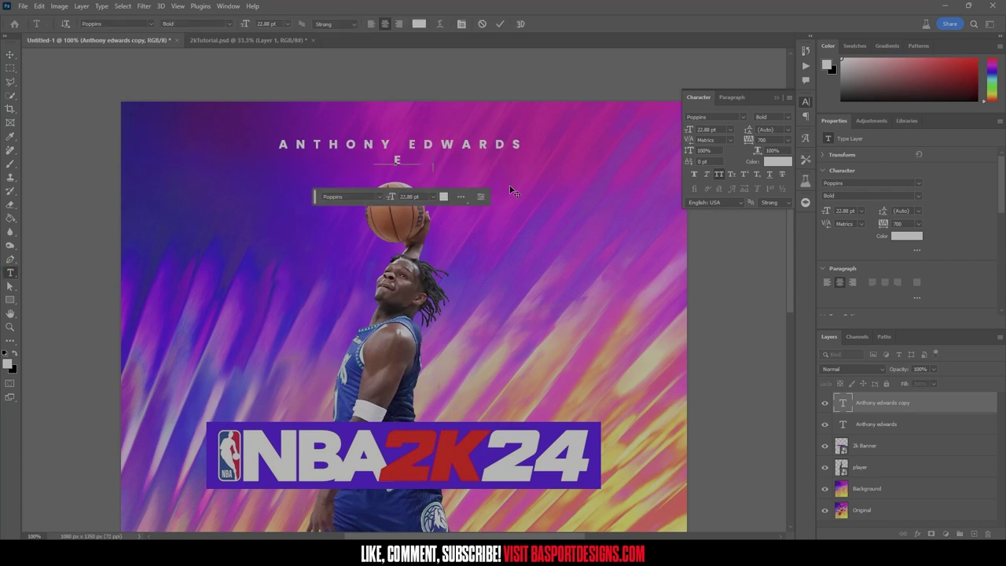
{"action": "type", "text": "DITION"}
- Change the EDITION text's font style to Regular and commit the edit
{"action": "key", "text": "ctrl+a"}
{"action": "left_click", "coordinate": [228, 24]}
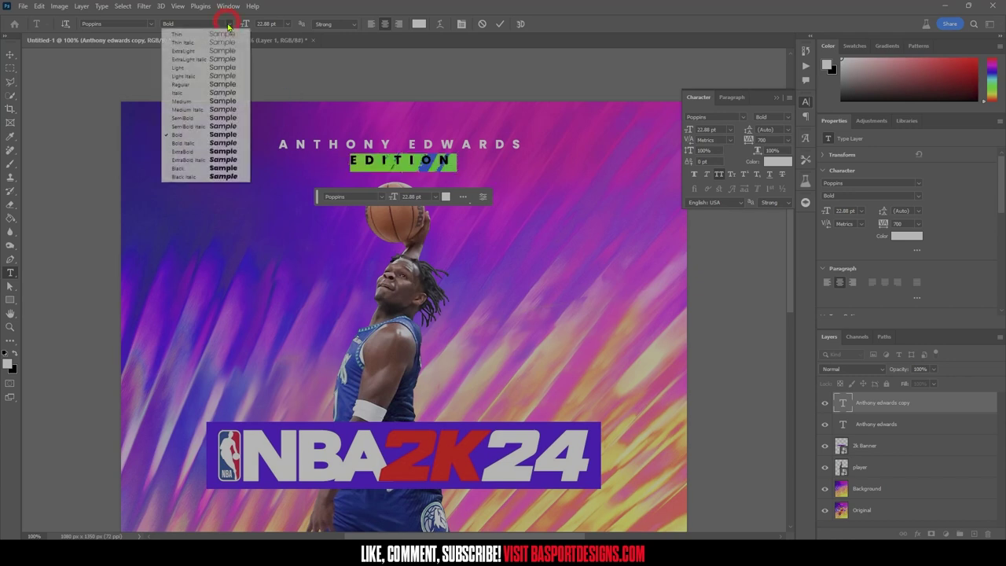
{"action": "left_click", "coordinate": [224, 84]}
{"action": "key", "text": "ctrl+Return"}
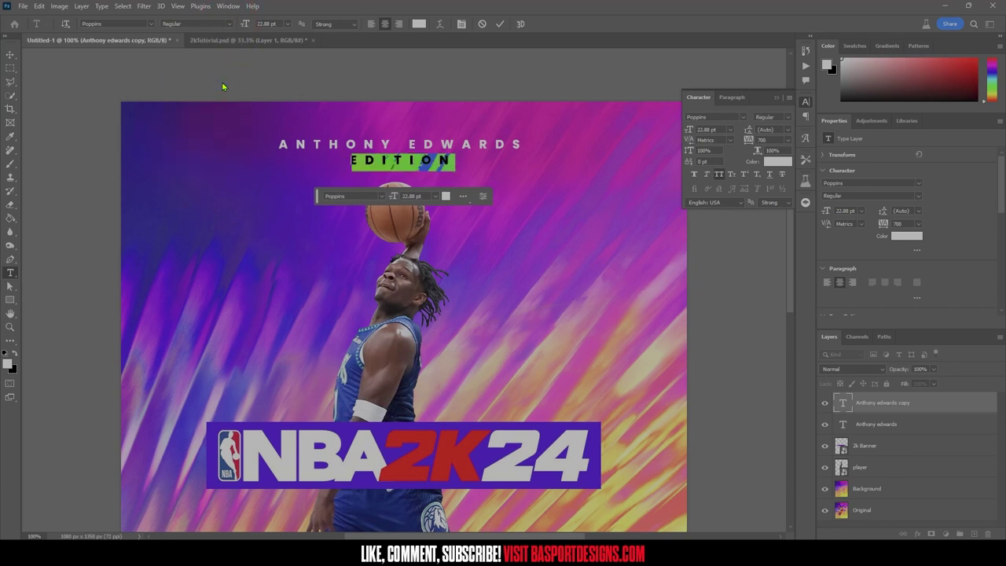
{"action": "key", "text": "v"}
- Move the Original layer to the top of the layer stack, compare its title with the new one, and leave it hidden
{"action": "left_click_drag", "start_coordinate": [866, 509], "coordinate": [851, 393]}
{"action": "left_click", "coordinate": [826, 404]}
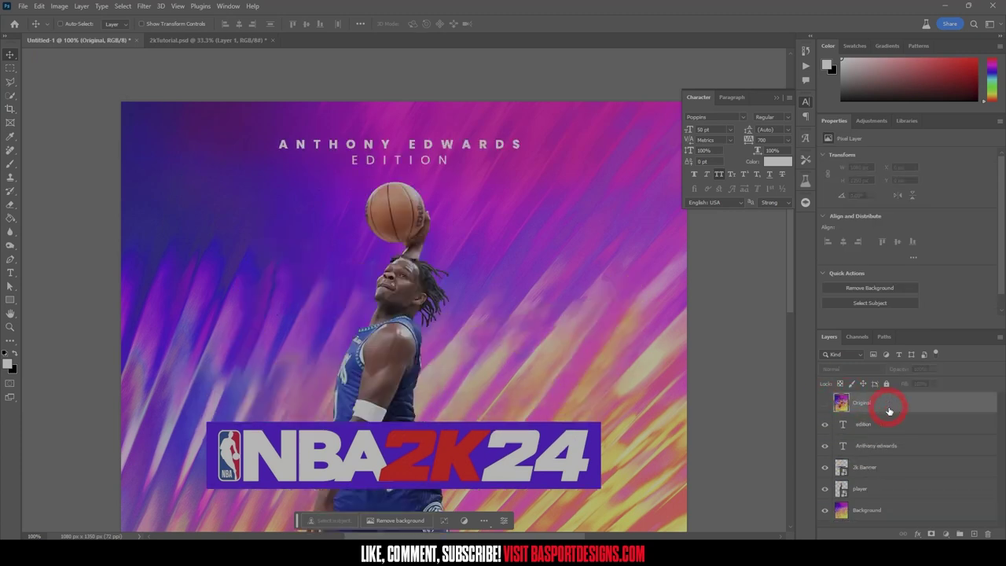
{"action": "left_click", "coordinate": [825, 403]}
{"action": "left_click", "coordinate": [826, 403]}
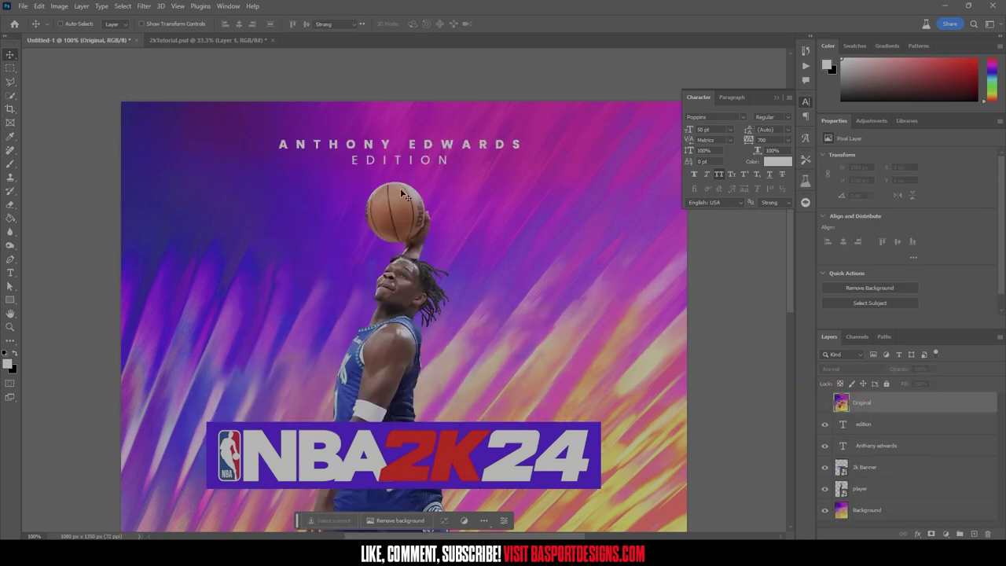
- Set the EDITION text to 16 pt with a tracking of 1000 and commit the change
{"action": "key", "text": "t"}
{"action": "left_click", "coordinate": [400, 163]}
{"action": "key", "text": "ctrl+a"}
{"action": "left_click", "coordinate": [731, 130]}
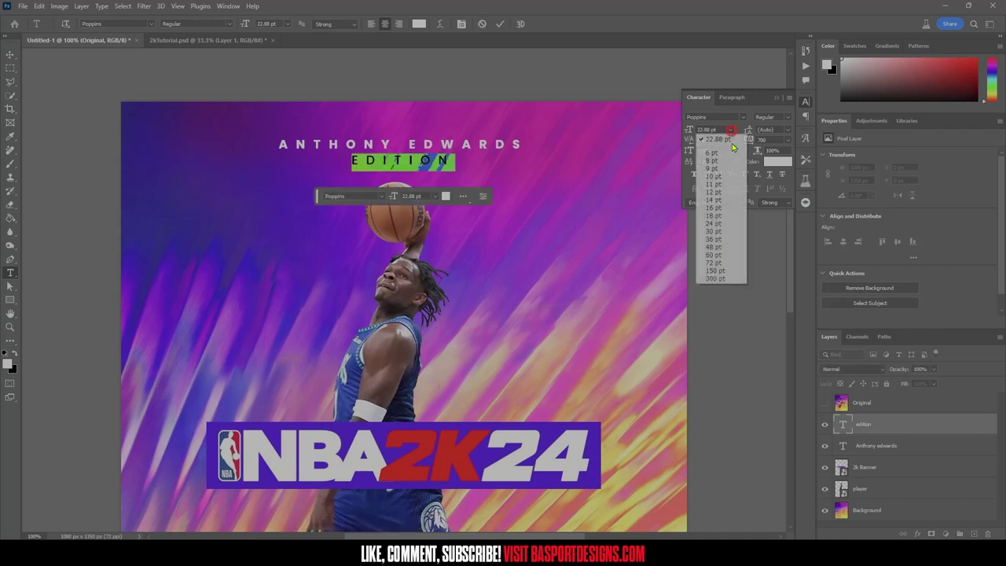
{"action": "left_click", "coordinate": [722, 208]}
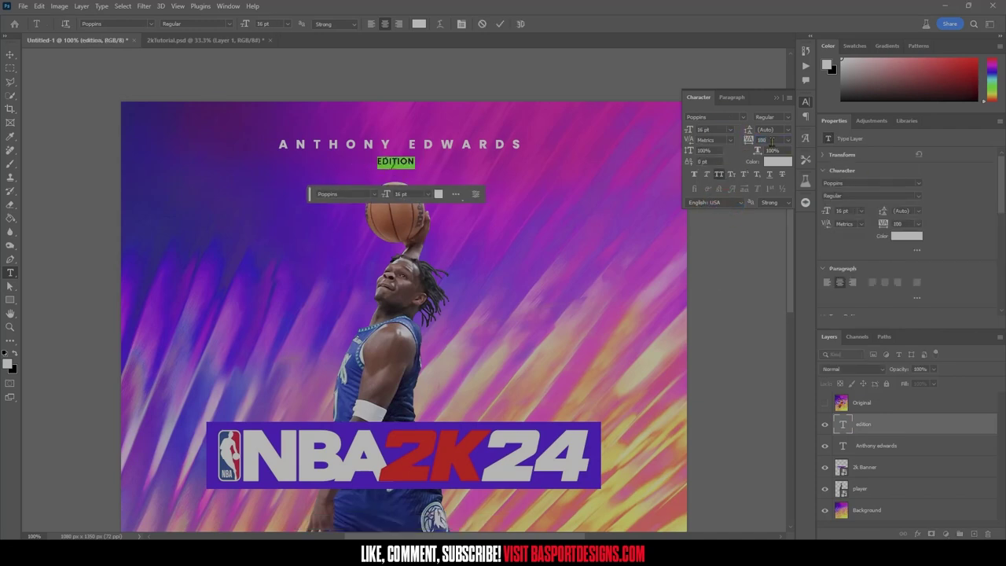
{"action": "type", "text": "1000"}
{"action": "left_click", "coordinate": [10, 55]}
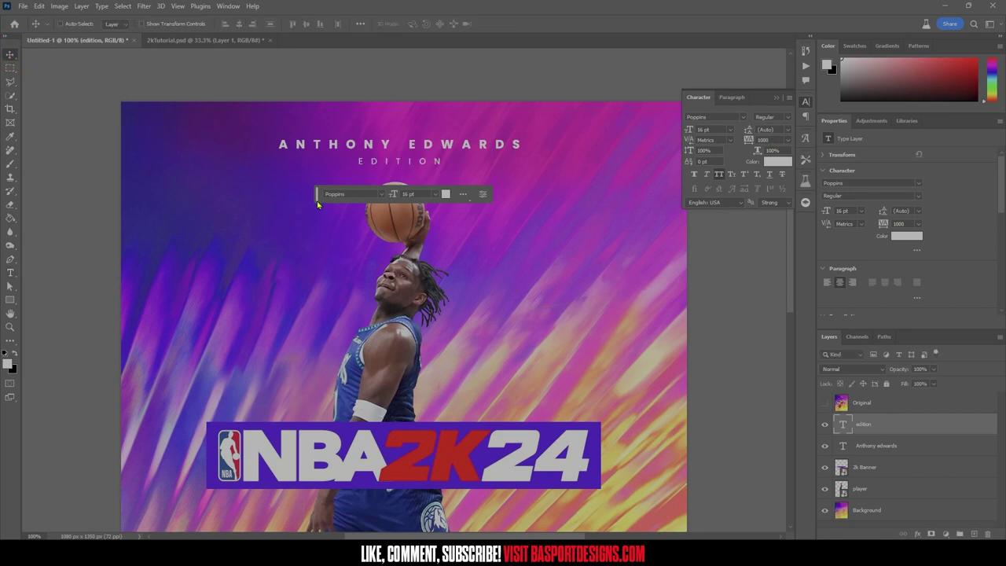
- Move the floating task bar away from the title and select the edition and Anthony edwards text layers together
{"action": "left_click_drag", "start_coordinate": [317, 204], "coordinate": [307, 269]}
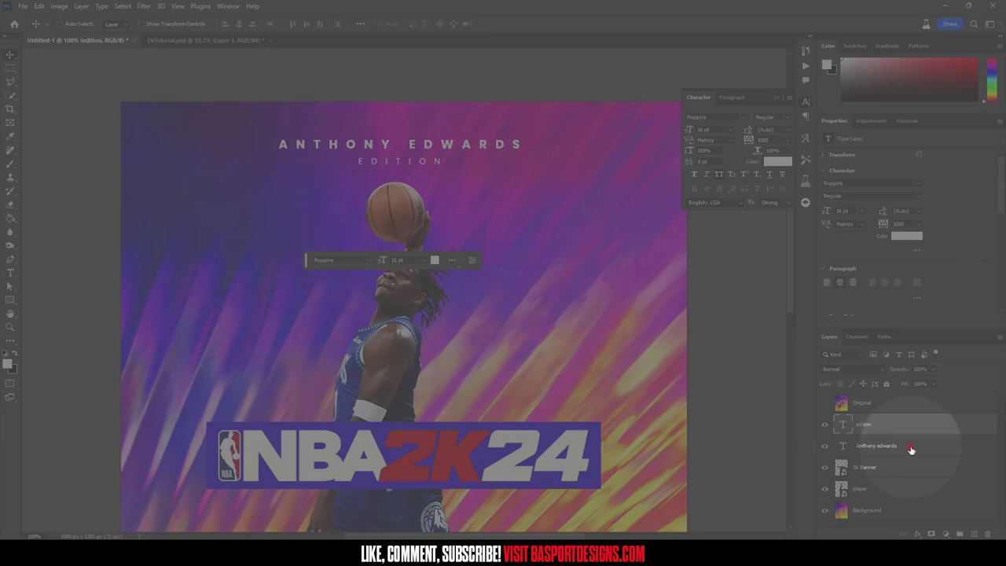
{"action": "left_click", "coordinate": [908, 446], "text": "shift"}
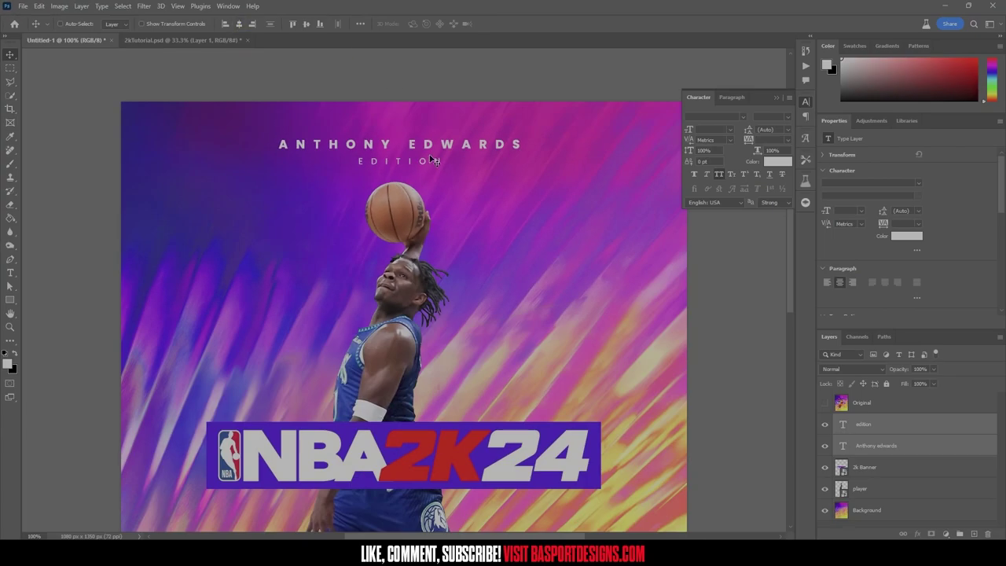
{"action": "scroll", "coordinate": [430, 156], "scroll_direction": "down", "scroll_amount": 2}
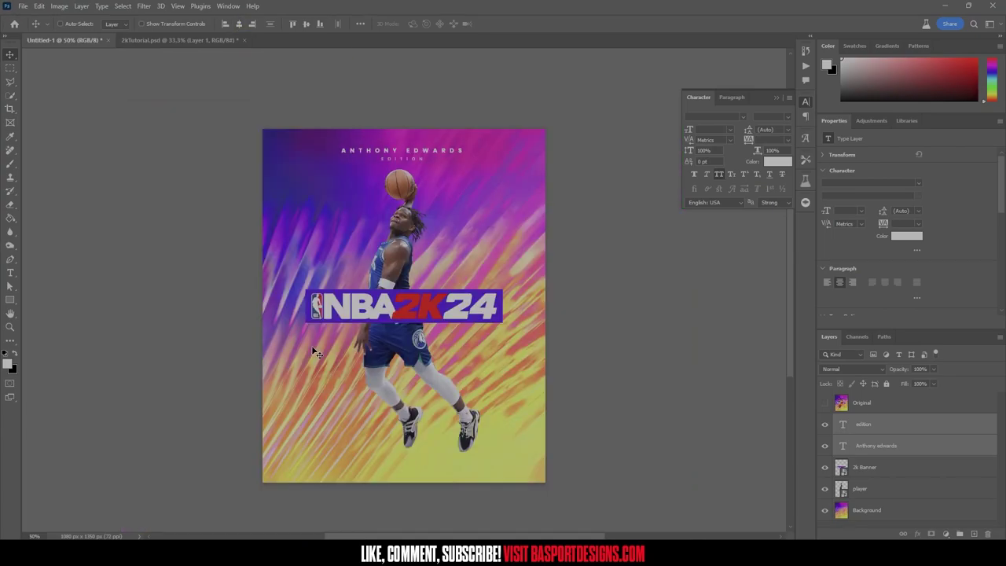
- Select the player layer and briefly show the Original layer to compare the styling of the two players
{"action": "left_click", "coordinate": [311, 345]}
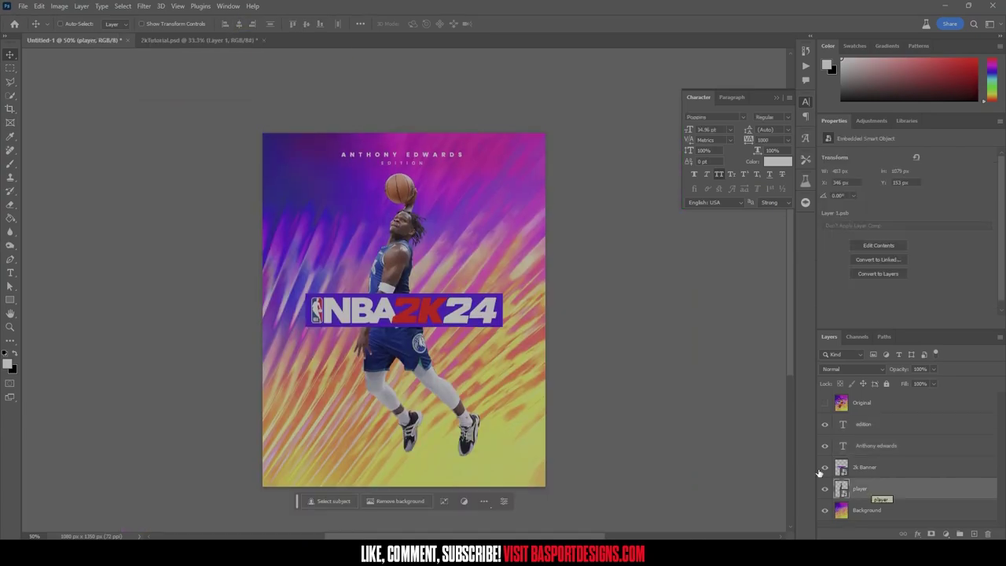
{"action": "left_click", "coordinate": [825, 402]}
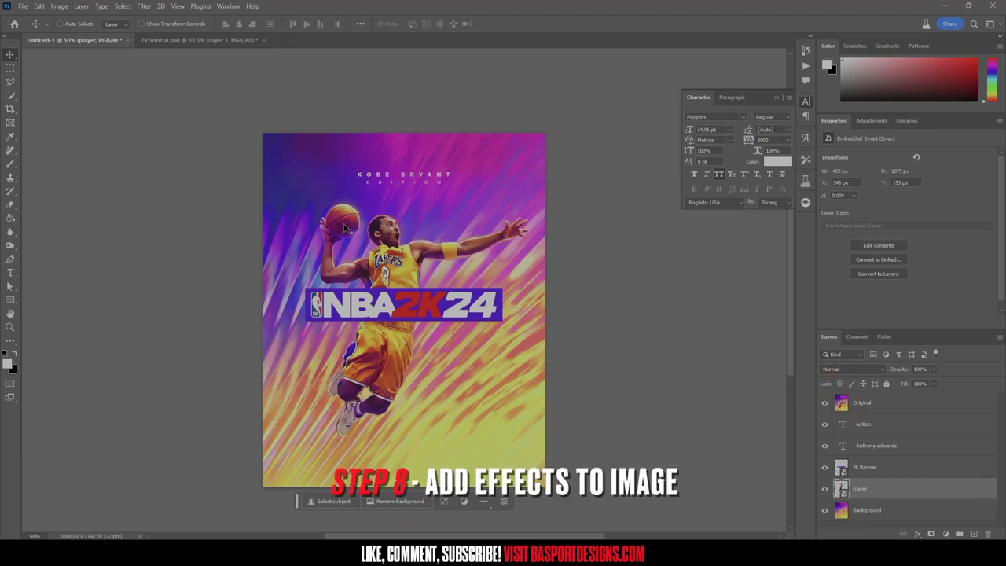
{"action": "left_click", "coordinate": [825, 403]}
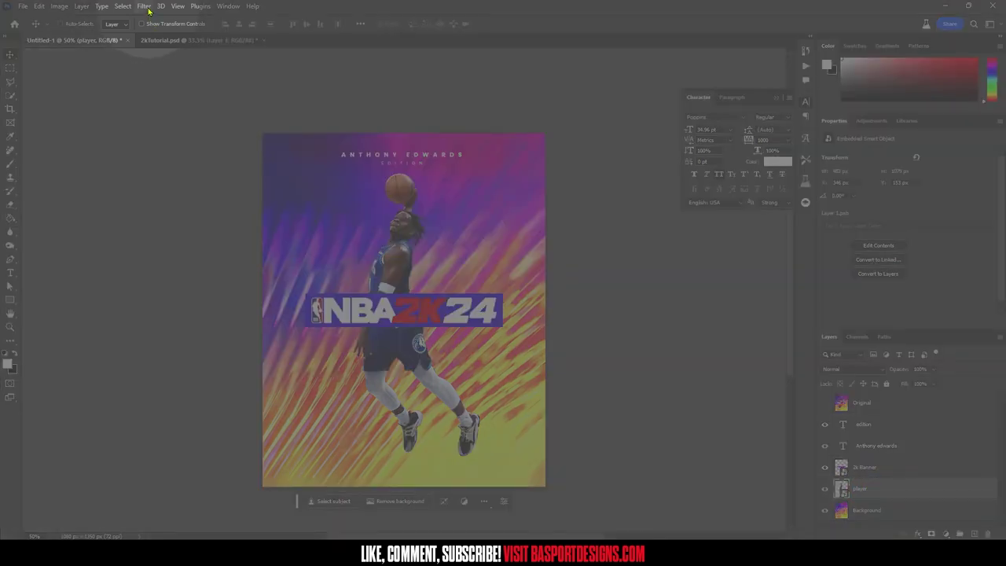
- Start the Camera Raw filter on the player layer and apply the Auto adjustments
{"action": "left_click", "coordinate": [144, 6]}
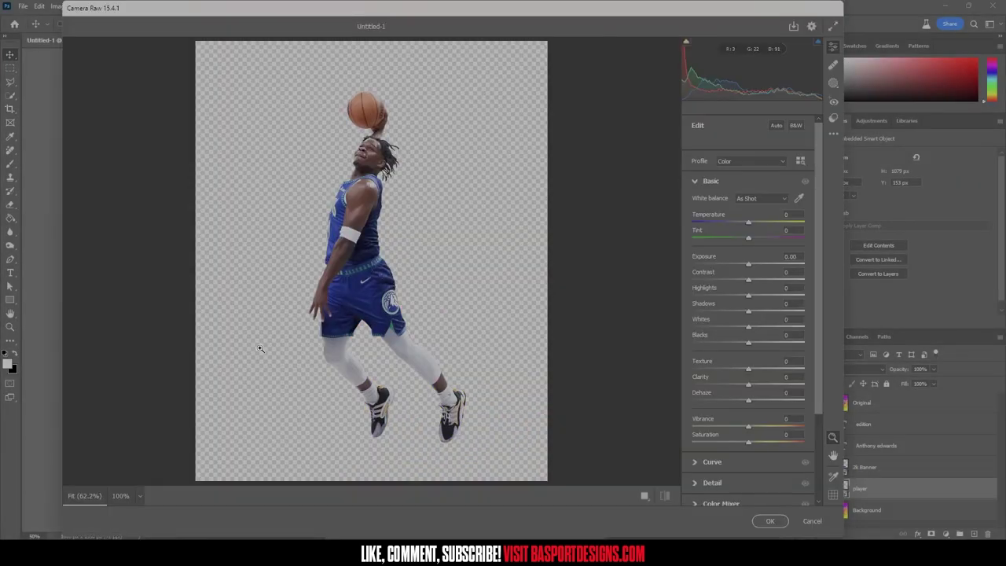
{"action": "left_click", "coordinate": [453, 277]}
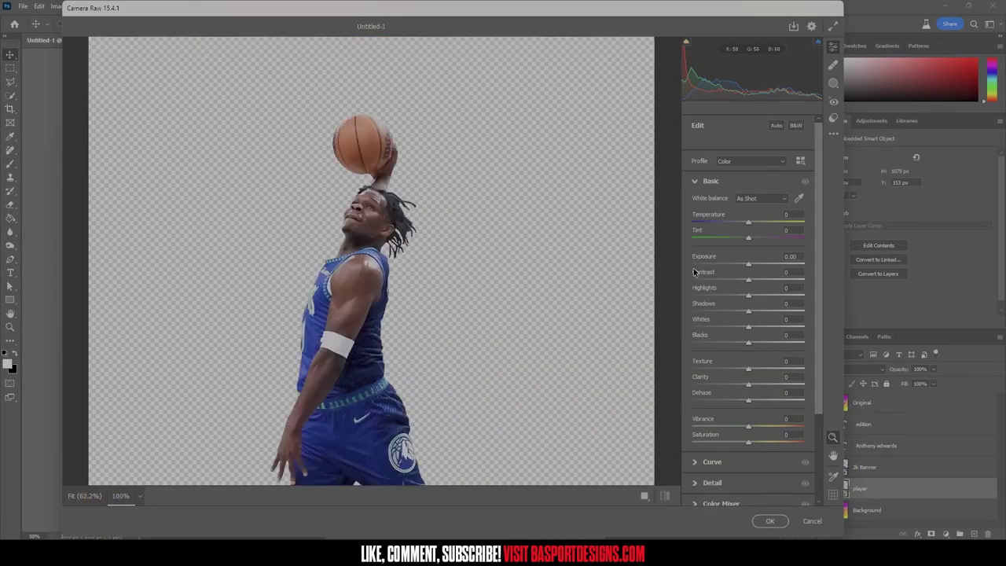
{"action": "left_click", "coordinate": [776, 126]}
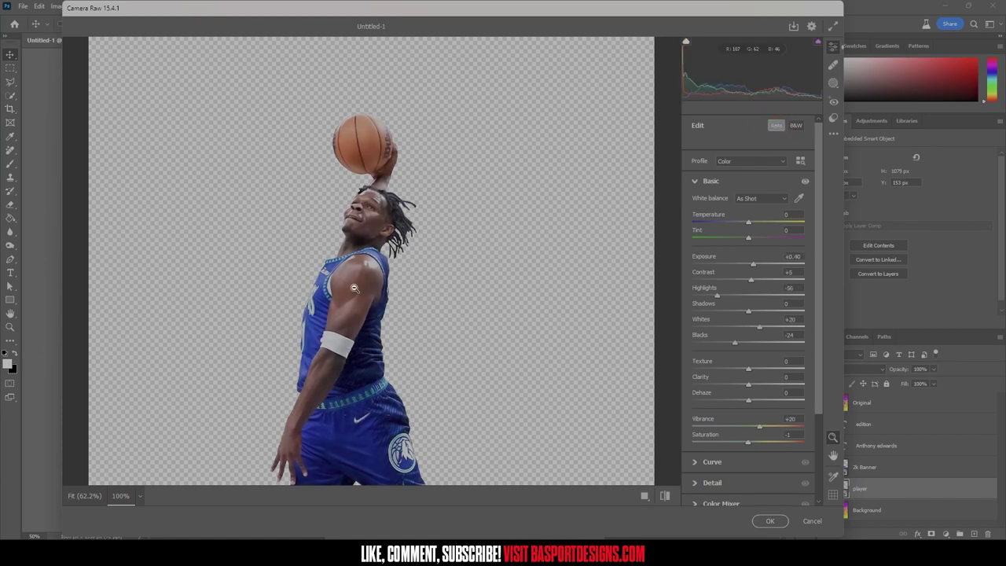
{"action": "scroll", "coordinate": [637, 293], "scroll_direction": "down", "scroll_amount": 3}
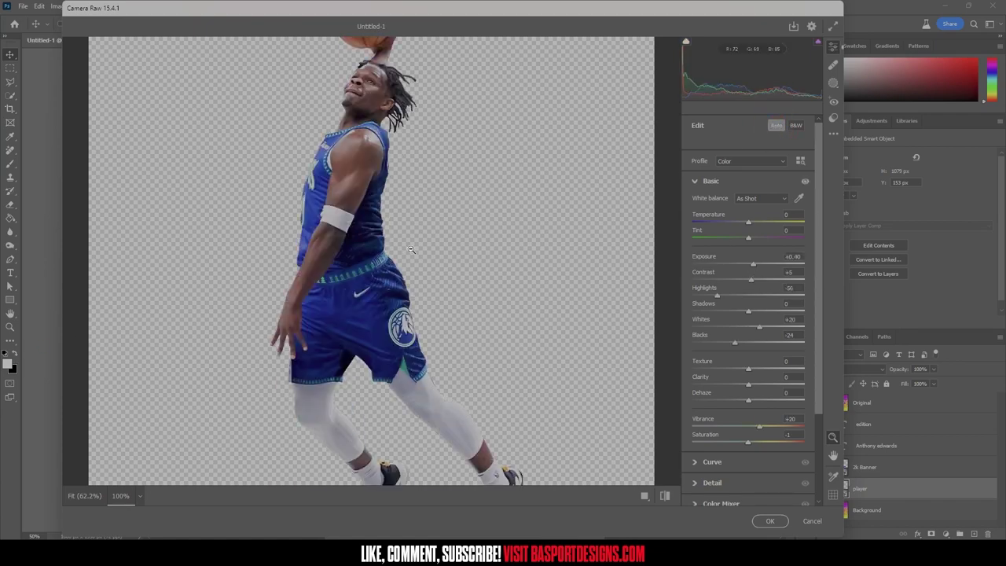
{"action": "scroll", "coordinate": [637, 293], "scroll_direction": "up", "scroll_amount": 1}
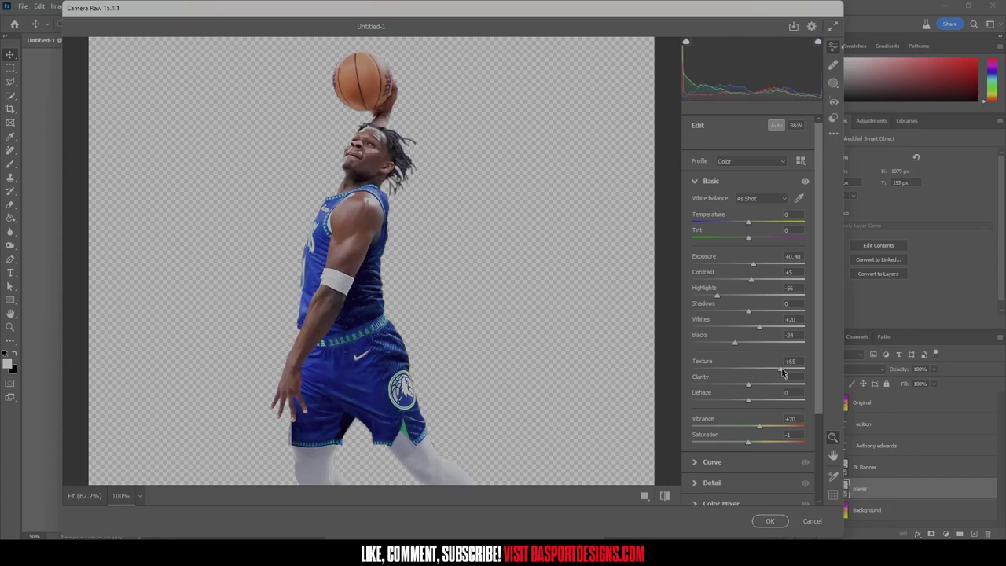
- Set the player's Texture to +60 and Clarity to -60 in the Camera Raw Basic settings
{"action": "left_click_drag", "start_coordinate": [749, 370], "coordinate": [783, 374]}
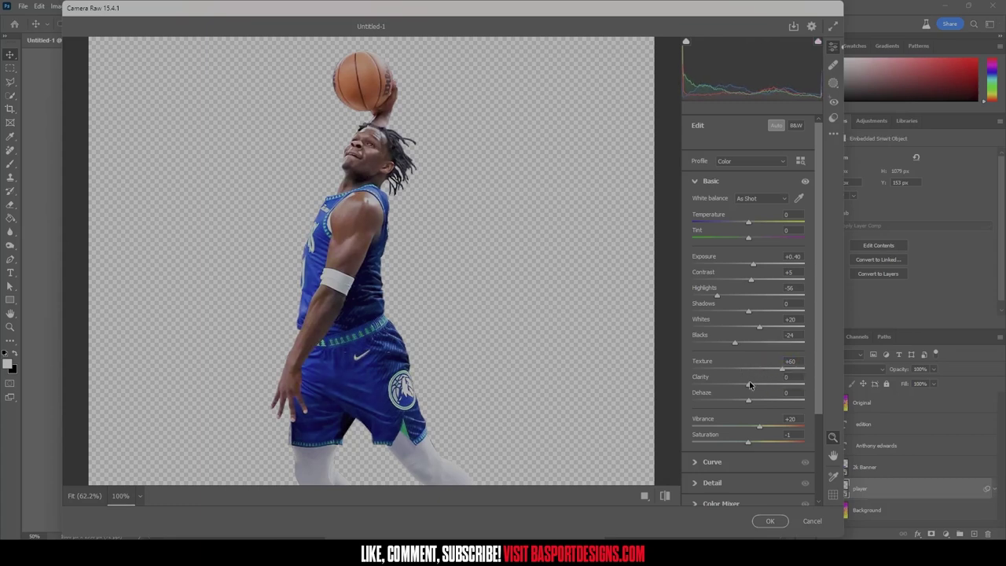
{"action": "left_click_drag", "start_coordinate": [749, 388], "coordinate": [724, 389]}
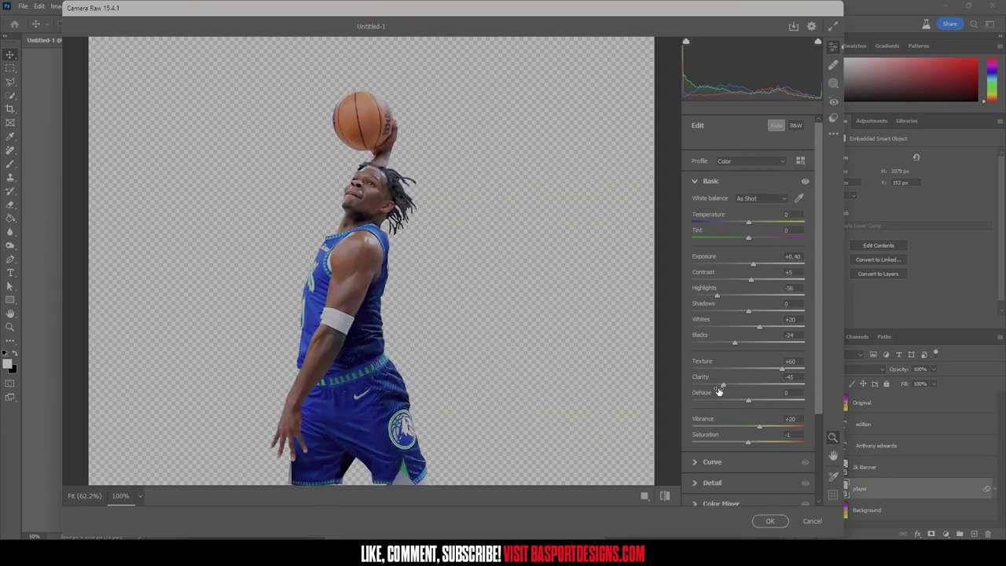
{"action": "mouse_move", "coordinate": [719, 393]}
{"action": "left_mouse_down"}
{"action": "mouse_move", "coordinate": [703, 393]}
{"action": "mouse_move", "coordinate": [759, 394]}
{"action": "mouse_move", "coordinate": [716, 387]}
{"action": "left_mouse_up"}
- Set the Camera Raw Sharpening to 80, Detail to 17, Masking to 100 and Noise Reduction to 24, and apply the filter
{"action": "scroll", "coordinate": [729, 378], "scroll_direction": "down", "scroll_amount": 3}
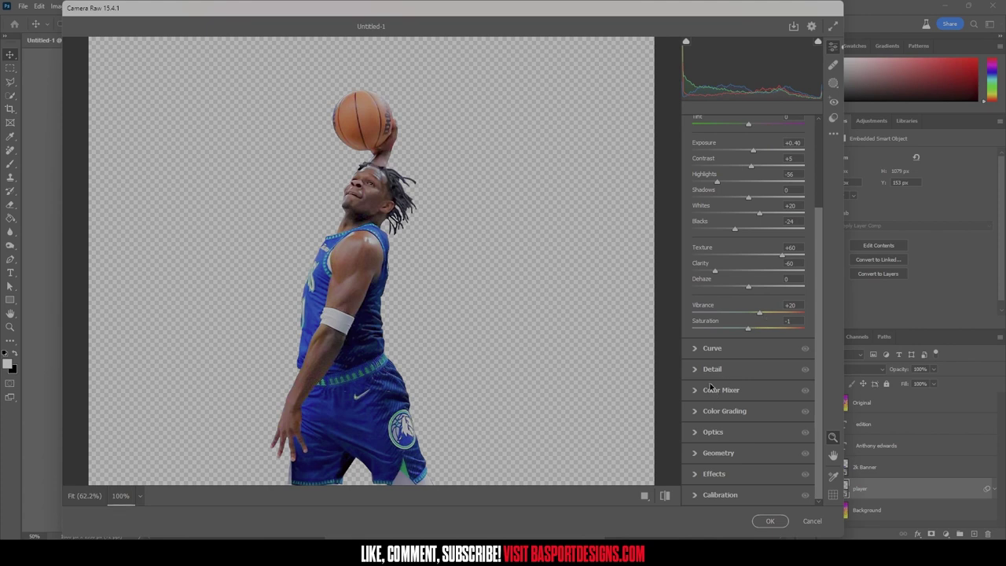
{"action": "left_click", "coordinate": [731, 370]}
{"action": "left_click_drag", "start_coordinate": [695, 250], "coordinate": [750, 249]}
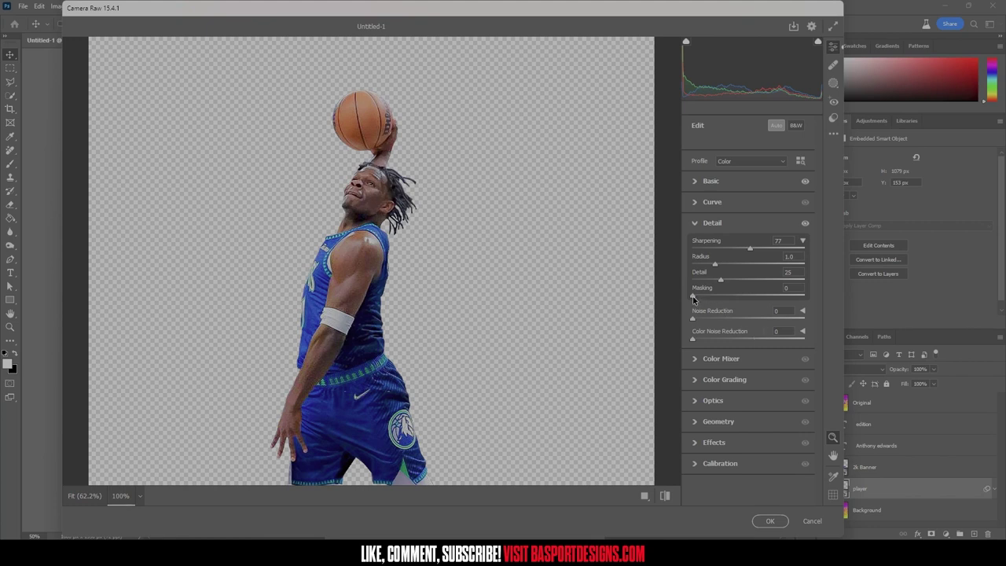
{"action": "left_click_drag", "start_coordinate": [693, 297], "coordinate": [814, 304]}
{"action": "mouse_move", "coordinate": [715, 265]}
{"action": "left_mouse_down"}
{"action": "mouse_move", "coordinate": [726, 269]}
{"action": "mouse_move", "coordinate": [678, 273]}
{"action": "mouse_move", "coordinate": [700, 273]}
{"action": "left_mouse_up"}
{"action": "left_click_drag", "start_coordinate": [693, 318], "coordinate": [722, 321]}
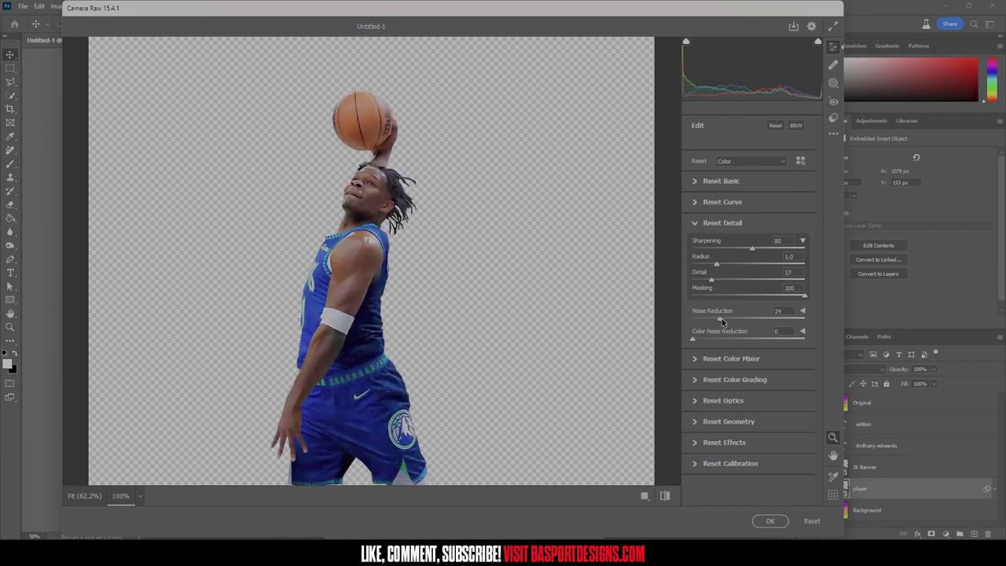
{"action": "left_click", "coordinate": [773, 522]}
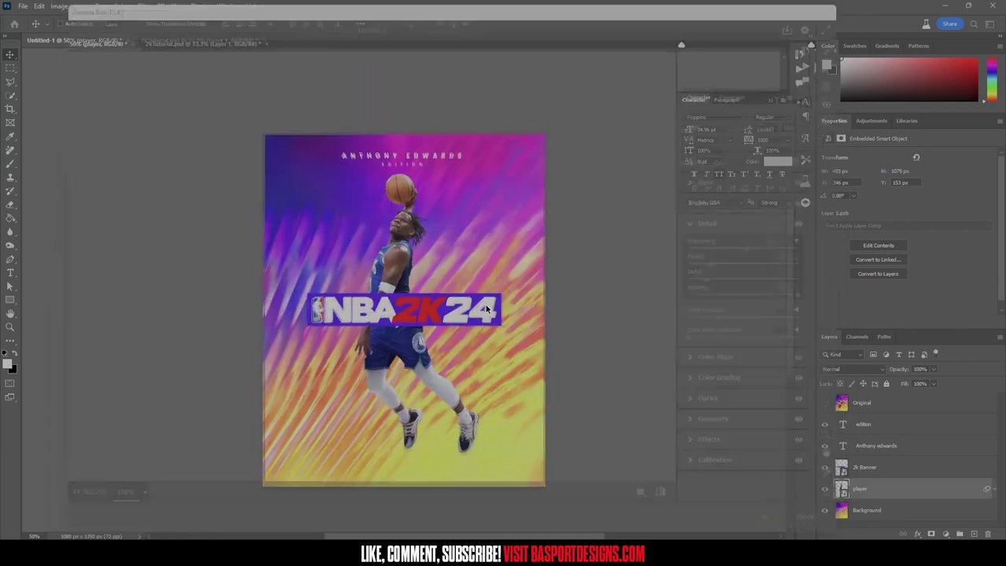
- Compare the player at 100% zoom against the Original layer and with its smart filters switched off and on
{"action": "type", "text": "100"}
{"action": "key", "text": "Return"}
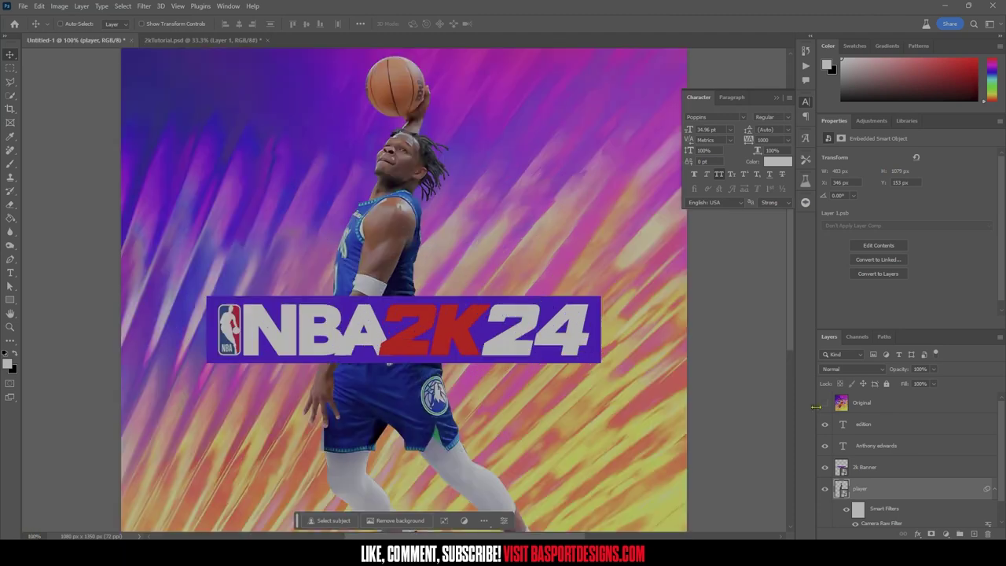
{"action": "left_click", "coordinate": [826, 403]}
{"action": "scroll", "coordinate": [838, 471], "scroll_direction": "down", "scroll_amount": 2}
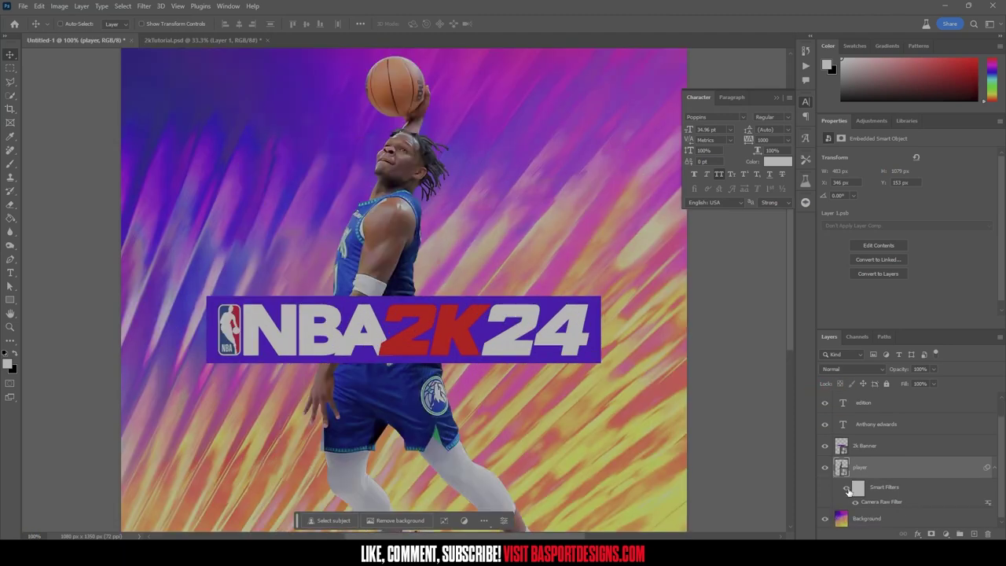
{"action": "left_click", "coordinate": [848, 488]}
{"action": "left_click", "coordinate": [848, 489]}
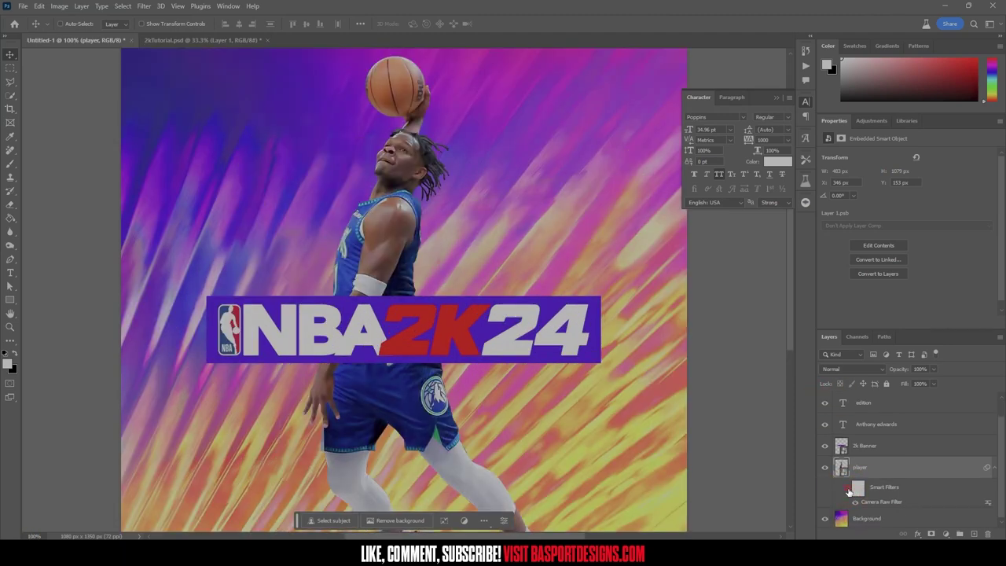
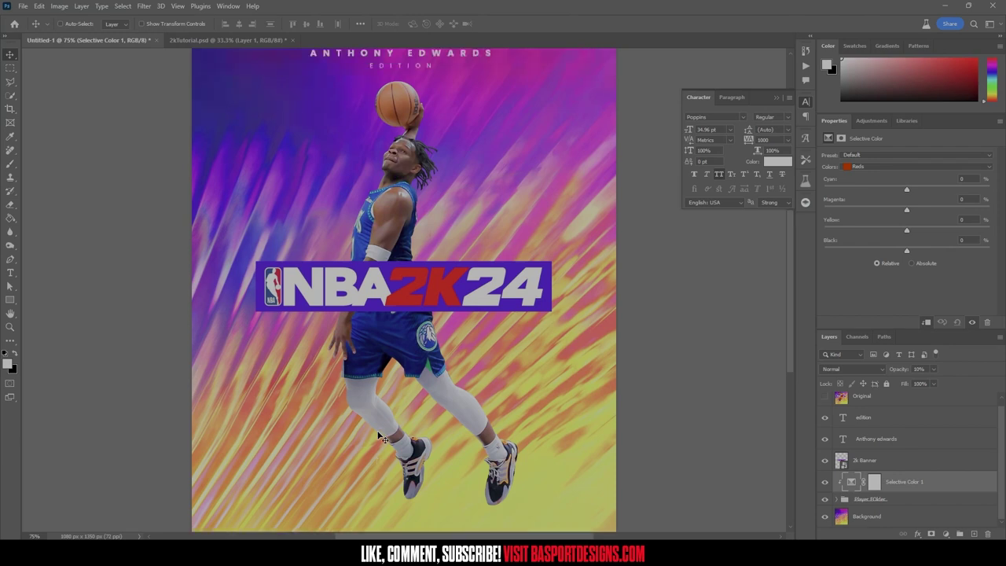
- Adjust the Reds in the Selective Color layer above the player group to Cyan +19, Magenta +47, Yellow -7 and Black +53
{"action": "left_click", "coordinate": [863, 168]}
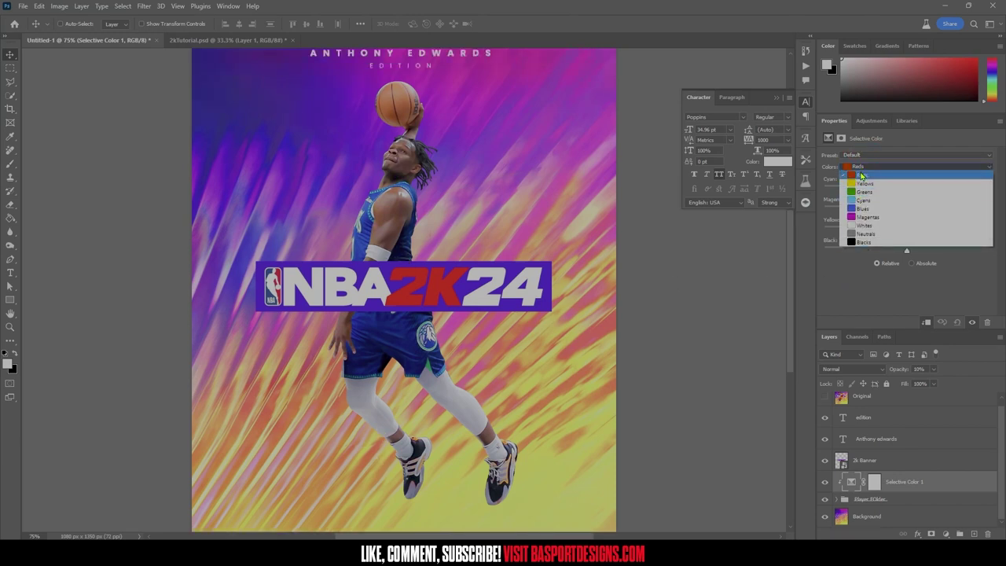
{"action": "left_click", "coordinate": [862, 174]}
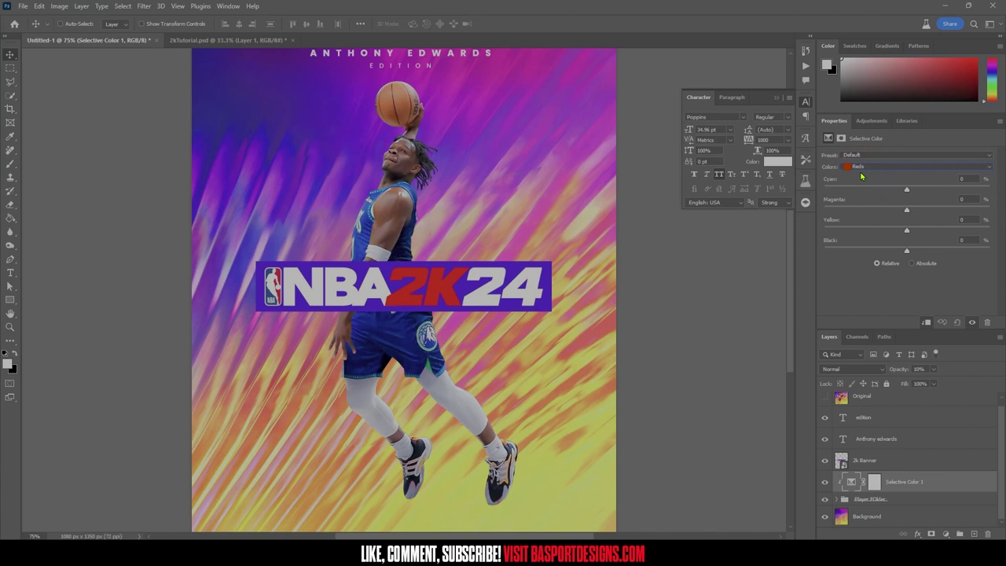
{"action": "mouse_move", "coordinate": [906, 251]}
{"action": "left_mouse_down"}
{"action": "mouse_move", "coordinate": [833, 266]}
{"action": "mouse_move", "coordinate": [929, 265]}
{"action": "mouse_move", "coordinate": [905, 265]}
{"action": "mouse_move", "coordinate": [882, 235]}
{"action": "mouse_move", "coordinate": [904, 233]}
{"action": "left_mouse_up"}
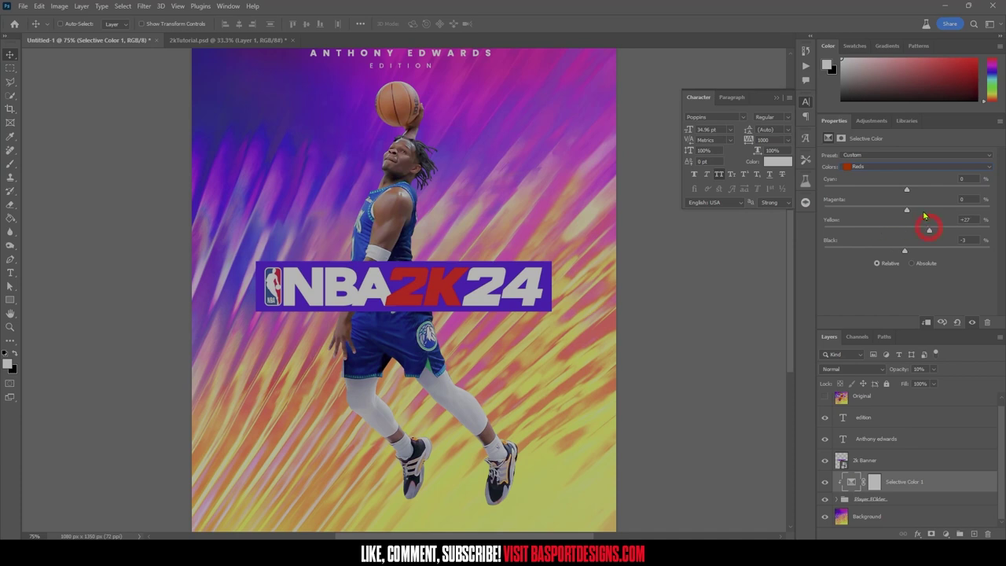
{"action": "left_click_drag", "start_coordinate": [906, 211], "coordinate": [854, 211]}
{"action": "left_click_drag", "start_coordinate": [908, 190], "coordinate": [919, 190]}
{"action": "left_click_drag", "start_coordinate": [905, 251], "coordinate": [917, 252]}
{"action": "left_click_drag", "start_coordinate": [900, 190], "coordinate": [923, 190]}
{"action": "left_click", "coordinate": [947, 211]}
{"action": "left_click_drag", "start_coordinate": [929, 233], "coordinate": [845, 231]}
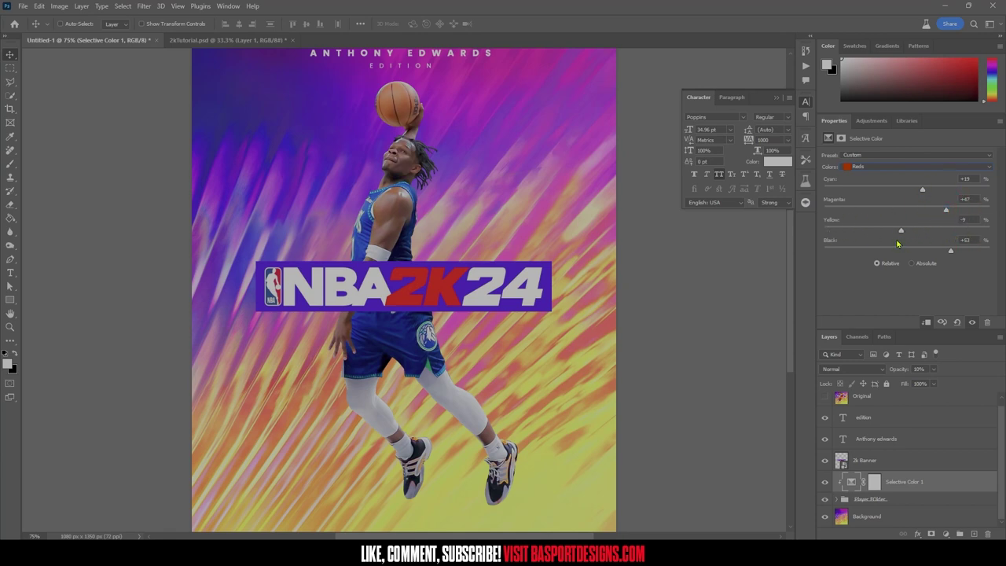
- Adjust the Blacks in Selective Color 1 to Cyan -53, Magenta +68, Yellow +100 and Black +35, checking the effect on the player
{"action": "left_click_drag", "start_coordinate": [924, 190], "coordinate": [936, 191]}
{"action": "left_click", "coordinate": [878, 170]}
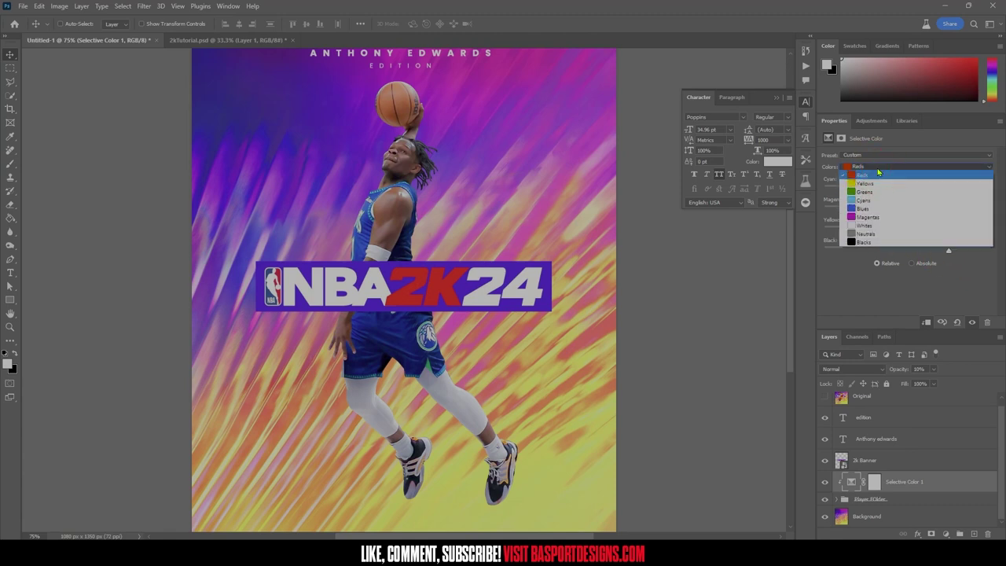
{"action": "left_click", "coordinate": [871, 245]}
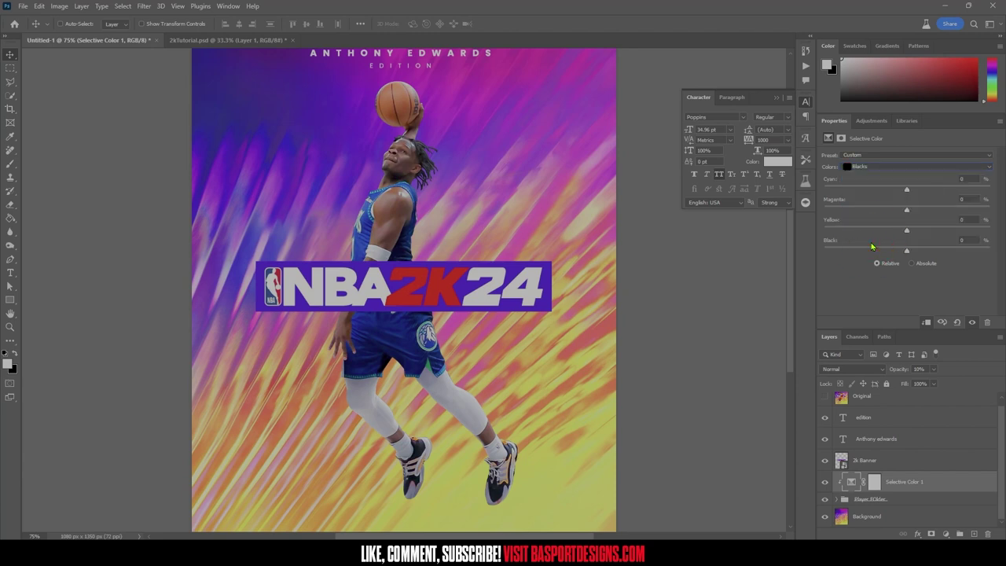
{"action": "left_click_drag", "start_coordinate": [908, 252], "coordinate": [970, 234]}
{"action": "left_click", "coordinate": [946, 190]}
{"action": "left_click_drag", "start_coordinate": [908, 211], "coordinate": [964, 211]}
{"action": "left_click", "coordinate": [826, 482]}
{"action": "left_click", "coordinate": [825, 482]}
{"action": "left_click_drag", "start_coordinate": [850, 193], "coordinate": [847, 193]}
- Adjust the Neutrals in Selective Color 1 to Cyan +59 and Yellow +51, raise Magenta strongly and lower Black
{"action": "left_click", "coordinate": [866, 167]}
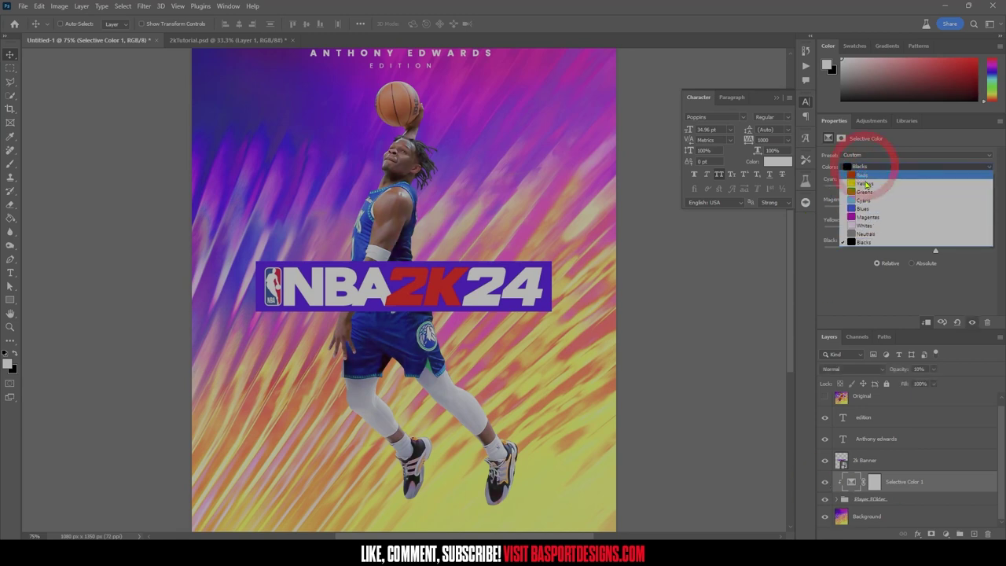
{"action": "left_click", "coordinate": [864, 238]}
{"action": "left_click_drag", "start_coordinate": [908, 232], "coordinate": [870, 253]}
{"action": "left_click_drag", "start_coordinate": [907, 190], "coordinate": [956, 189]}
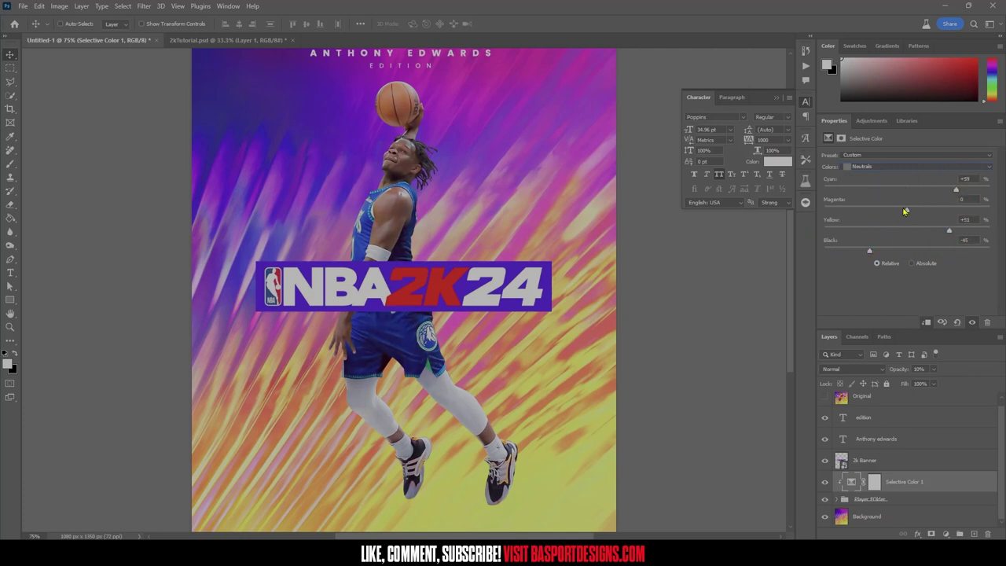
{"action": "left_click_drag", "start_coordinate": [888, 214], "coordinate": [992, 213]}
{"action": "left_click", "coordinate": [973, 322]}
{"action": "left_click", "coordinate": [973, 323]}
{"action": "mouse_move", "coordinate": [871, 252]}
{"action": "left_mouse_down"}
{"action": "mouse_move", "coordinate": [793, 256]}
{"action": "mouse_move", "coordinate": [858, 251]}
{"action": "left_mouse_up"}
- Adjust the Whites to Cyan +55, Magenta +22, Yellow +49 and Black +29, and set the adjustment method to Relative
{"action": "left_click", "coordinate": [892, 168]}
{"action": "left_click", "coordinate": [905, 251]}
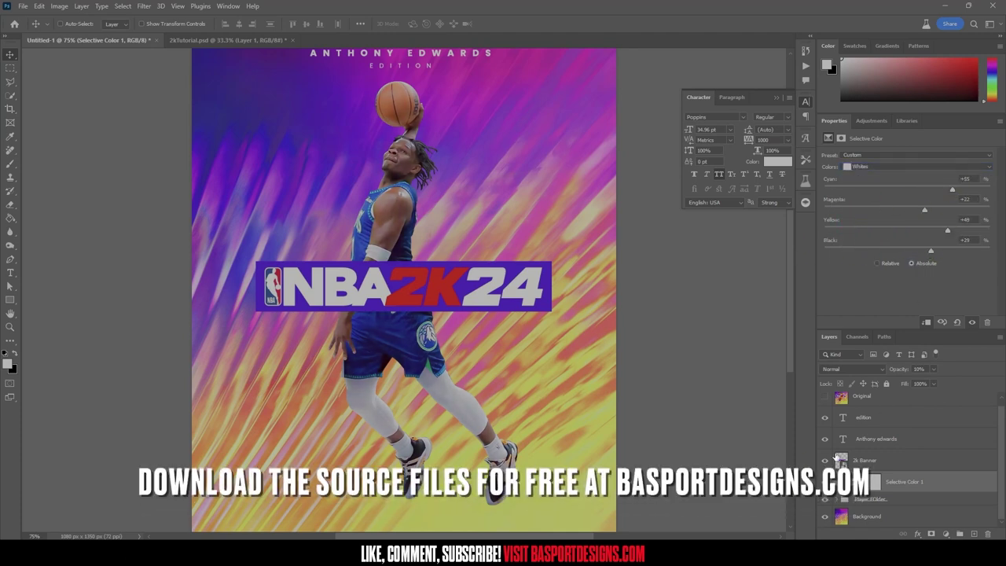
{"action": "left_click", "coordinate": [878, 264]}
- Raise the Black of the Magentas to +33 and lower the Black of the Reds to its minimum
{"action": "left_click", "coordinate": [870, 167]}
{"action": "left_click", "coordinate": [865, 184]}
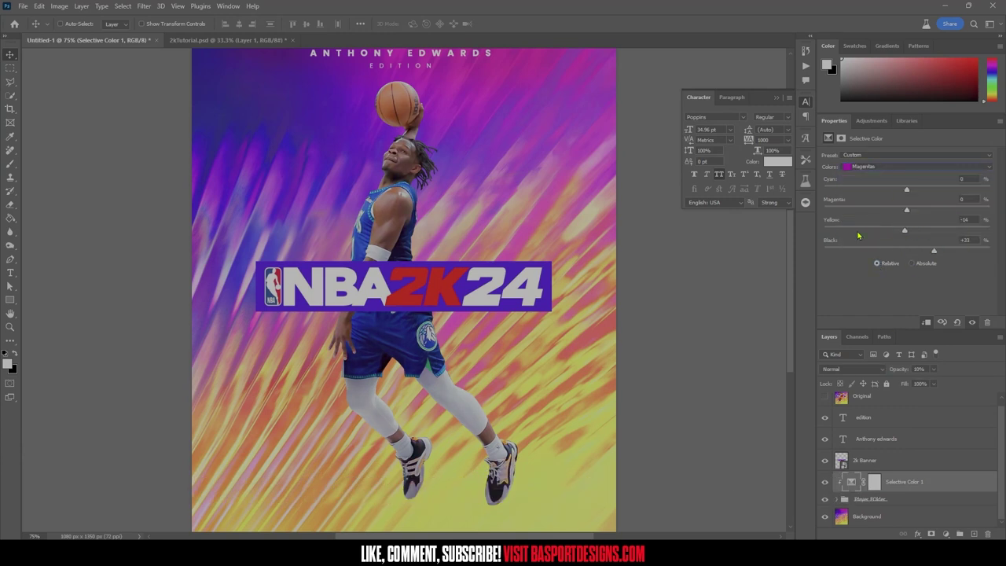
{"action": "left_click", "coordinate": [870, 167]}
{"action": "left_click", "coordinate": [865, 237]}
{"action": "left_click", "coordinate": [888, 166]}
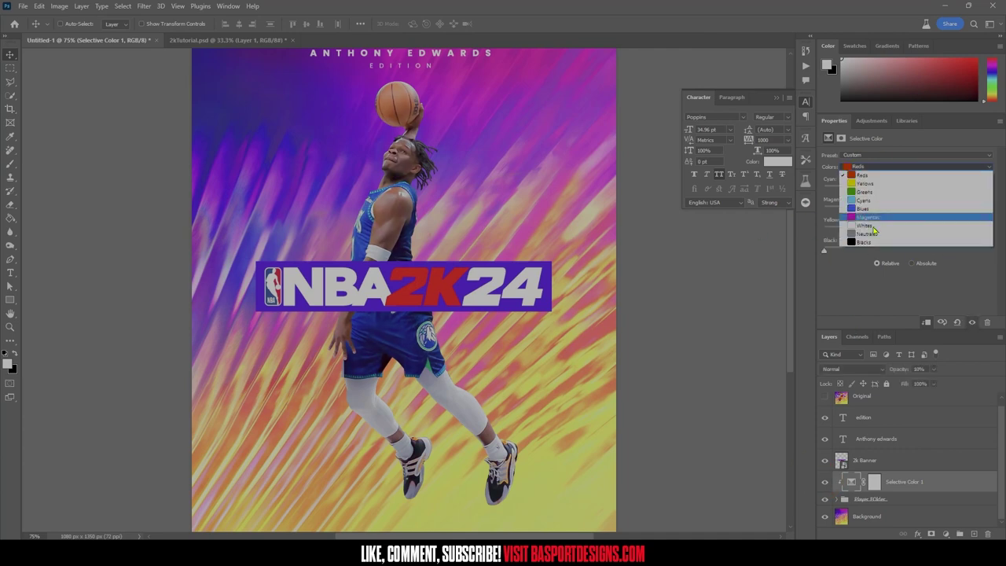
{"action": "left_click", "coordinate": [865, 200]}
- Adjust the Blues to Cyan +53, Magenta +75, Yellow +97 and Black -72, and compare the player without the Selective Color layer
{"action": "left_click", "coordinate": [873, 167]}
{"action": "left_click", "coordinate": [919, 240]}
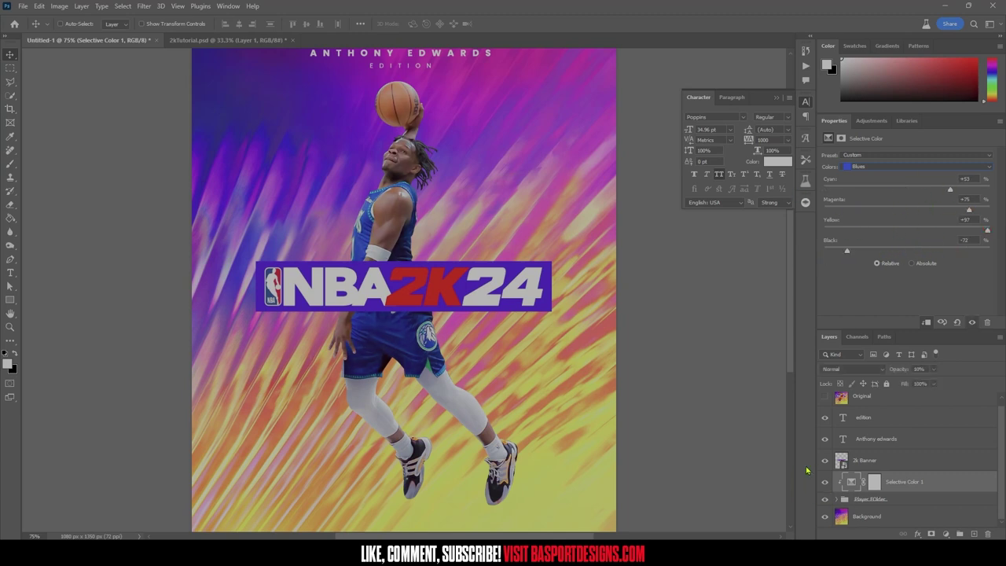
{"action": "key", "text": "ctrl+minus"}
{"action": "left_click", "coordinate": [825, 482]}
{"action": "left_click", "coordinate": [825, 482]}
- Set the Cyan of the Blacks to -100 and check the player against the Original layer
{"action": "left_click", "coordinate": [865, 167]}
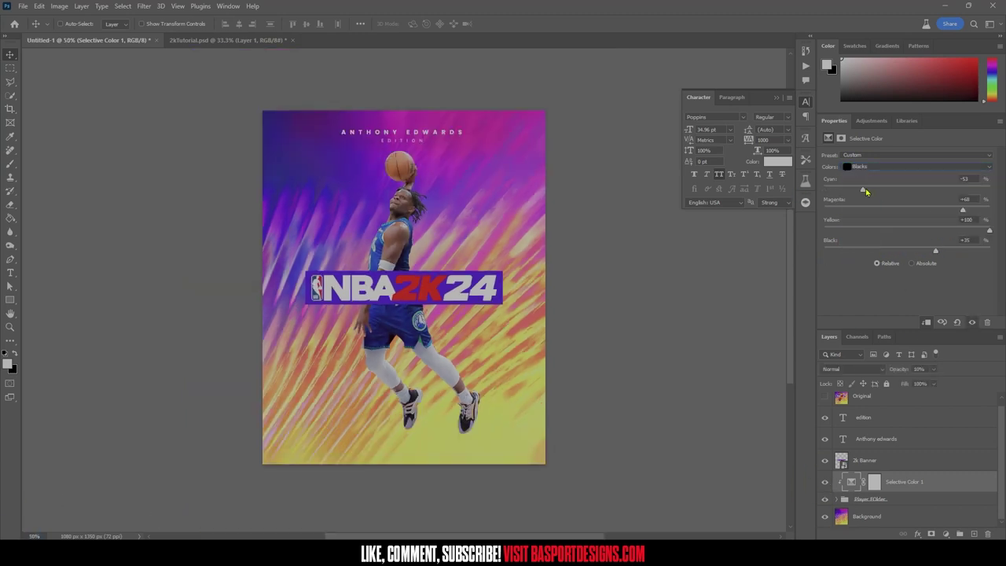
{"action": "left_click_drag", "start_coordinate": [863, 190], "coordinate": [824, 190]}
{"action": "key", "text": "ctrl+plus"}
{"action": "key", "text": "ctrl+plus"}
{"action": "scroll", "coordinate": [591, 409], "scroll_direction": "up", "scroll_amount": 1}
{"action": "scroll", "coordinate": [590, 409], "scroll_direction": "down", "scroll_amount": 3}
{"action": "key", "text": "ctrl+minus"}
{"action": "key", "text": "ctrl+minus"}
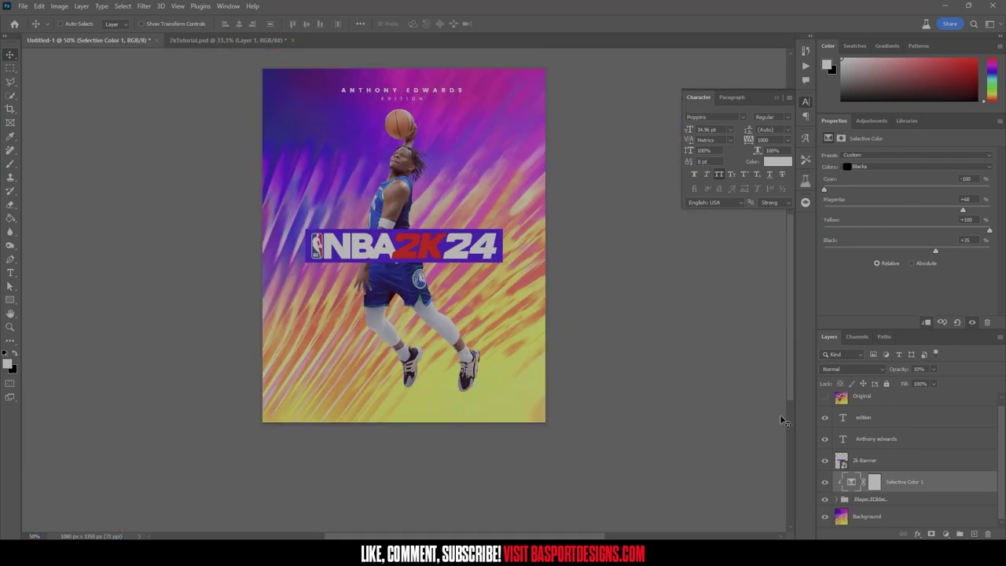
{"action": "scroll", "coordinate": [822, 405], "scroll_direction": "up", "scroll_amount": 1}
{"action": "left_click", "coordinate": [823, 404]}
{"action": "left_click", "coordinate": [822, 404]}
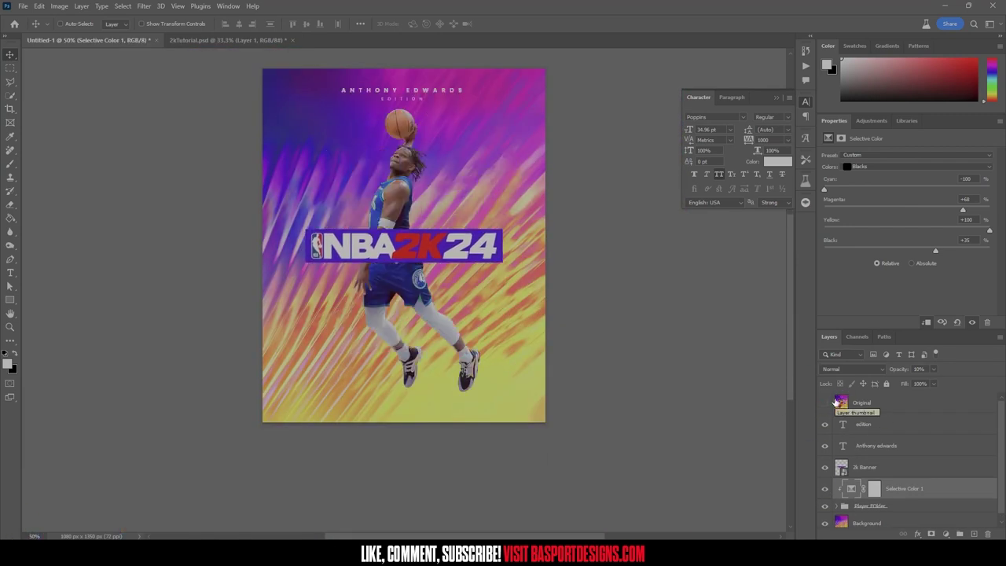
- Move the player down slightly behind the 2K banner
{"action": "left_click", "coordinate": [437, 272], "text": "ctrl"}
{"action": "left_click_drag", "start_coordinate": [437, 272], "coordinate": [437, 284]}
- Group the two title text layers as "Player name" and shift the title down slightly
{"action": "left_click", "coordinate": [897, 413]}
{"action": "scroll", "coordinate": [889, 421], "scroll_direction": "up", "scroll_amount": 2}
{"action": "left_click", "coordinate": [873, 426], "text": "shift"}
{"action": "key", "text": "ctrl+g"}
{"action": "double_click", "coordinate": [866, 423]}
{"action": "type", "text": "Player name"}
{"action": "key", "text": "Return"}
{"action": "left_click_drag", "start_coordinate": [429, 97], "coordinate": [430, 103]}
- Save the document as a PSD named "2klegendsEditionPSD" in the folder that holds 2kTutorial
{"action": "left_click", "coordinate": [24, 7]}
{"action": "left_click", "coordinate": [48, 234]}
{"action": "double_click", "coordinate": [260, 512]}
{"action": "key", "text": "ctrl+shift+s"}
{"action": "type", "text": "2k"}
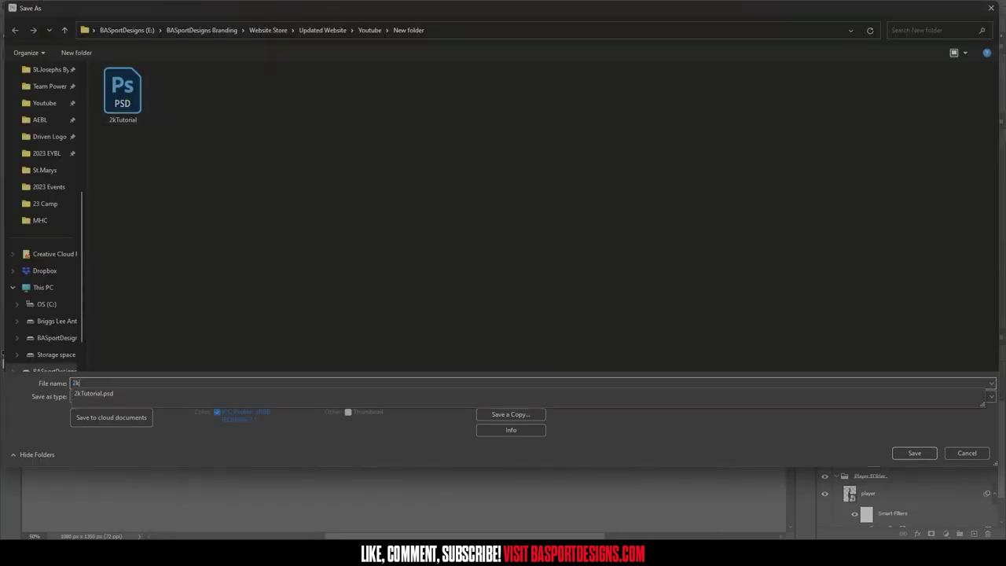
{"action": "type", "text": "legendsEditionPSD"}
{"action": "key", "text": "Return"}
{"action": "left_click", "coordinate": [265, 245]}
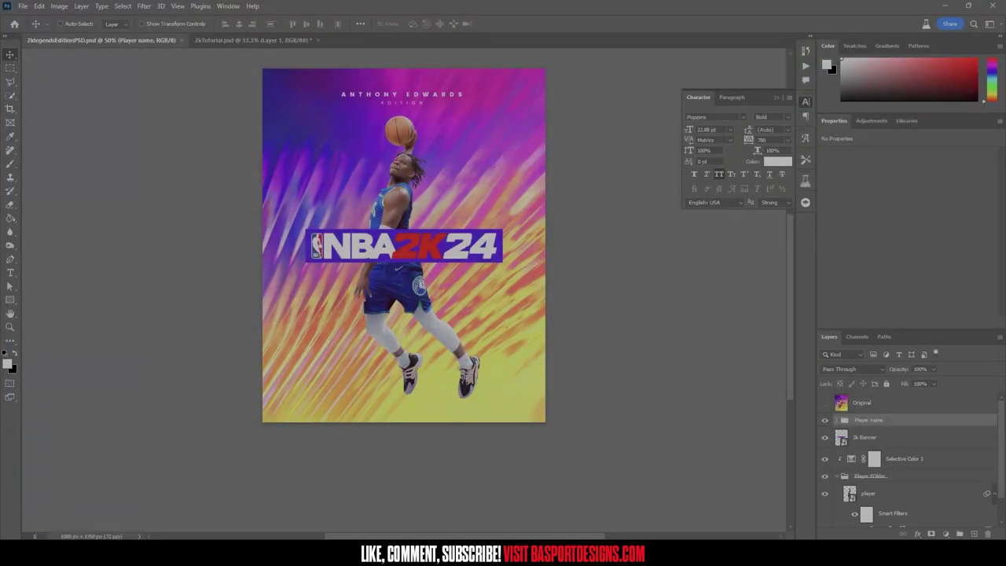
- Compare the player at 100% zoom with the Selective Color 1 layer switched off and on
{"action": "key", "text": "ctrl+plus"}
{"action": "key", "text": "ctrl+plus"}
{"action": "scroll", "coordinate": [611, 299], "scroll_direction": "up", "scroll_amount": 2}
{"action": "scroll", "coordinate": [547, 307], "scroll_direction": "up", "scroll_amount": 1}
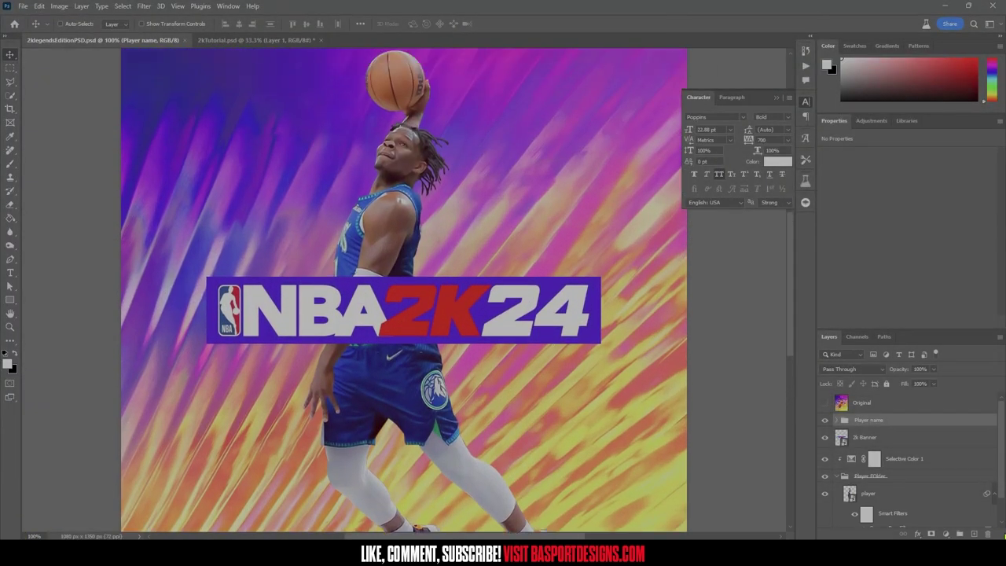
{"action": "left_click", "coordinate": [826, 458]}
{"action": "left_click", "coordinate": [825, 459]}
{"action": "left_click", "coordinate": [825, 458]}
{"action": "left_click", "coordinate": [826, 459]}
{"action": "left_click", "coordinate": [826, 458]}
{"action": "left_click", "coordinate": [826, 458]}
{"action": "left_click", "coordinate": [826, 458]}
{"action": "left_click", "coordinate": [825, 458]}
{"action": "left_click", "coordinate": [826, 458]}
{"action": "left_click", "coordinate": [826, 458]}
{"action": "left_click", "coordinate": [826, 458]}
{"action": "scroll", "coordinate": [511, 252], "scroll_direction": "down", "scroll_amount": 2}
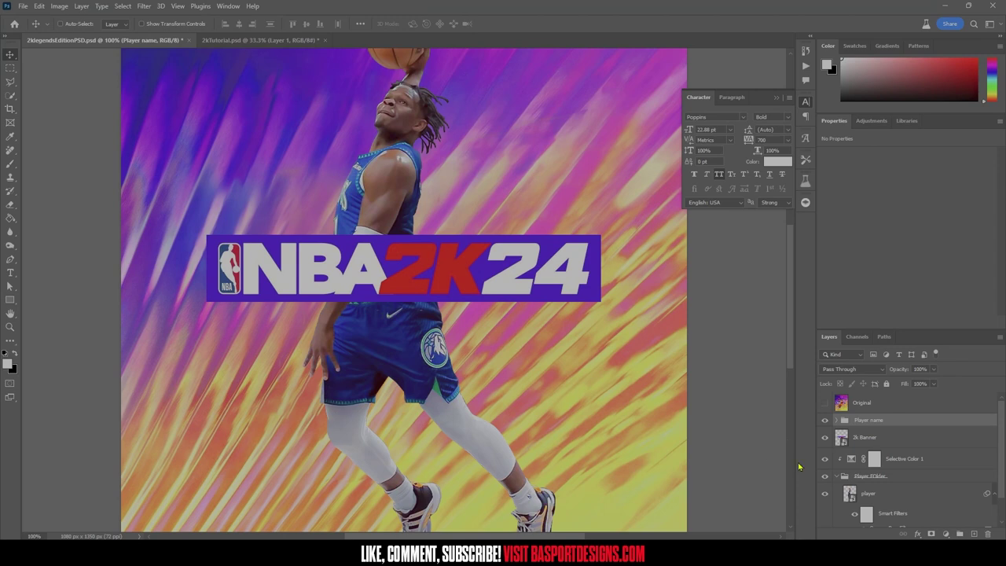
- Sample magenta as the foreground colour and pale yellow as the background colour from the background streaks
{"action": "left_click", "coordinate": [926, 462]}
{"action": "key", "text": "ctrl+minus"}
{"action": "key", "text": "ctrl+minus"}
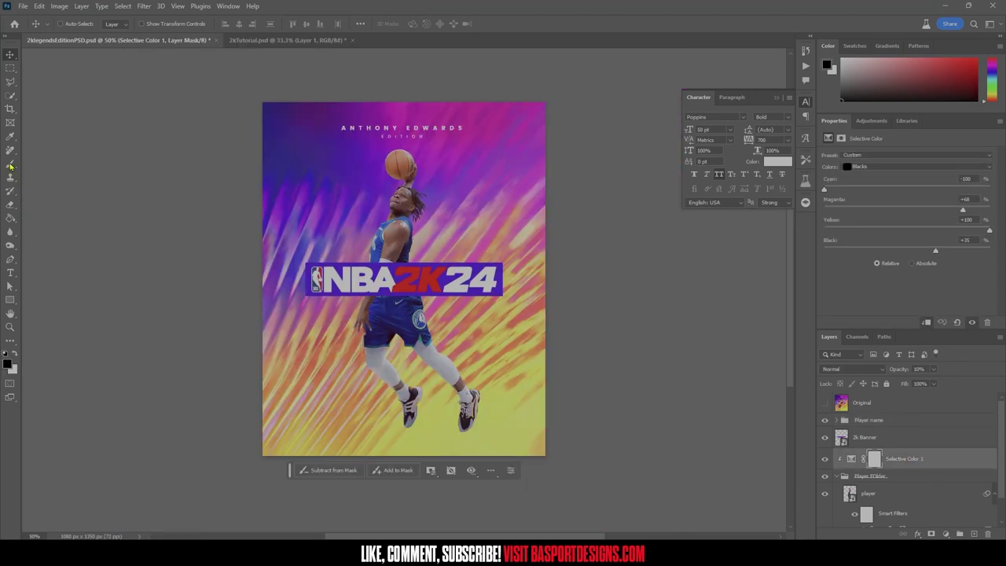
{"action": "left_click", "coordinate": [11, 136]}
{"action": "left_click", "coordinate": [486, 344]}
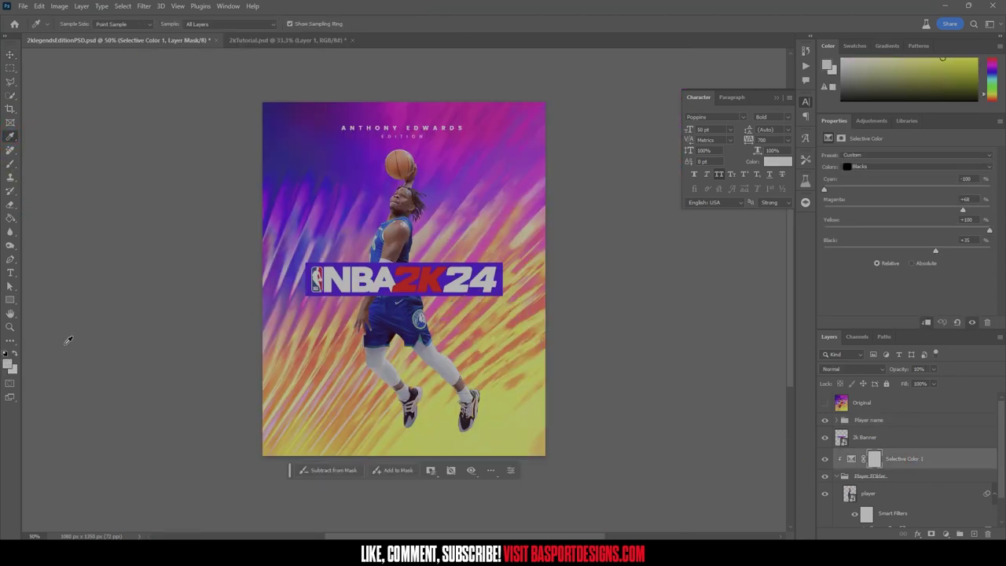
{"action": "left_click", "coordinate": [873, 437]}
{"action": "left_click", "coordinate": [333, 327]}
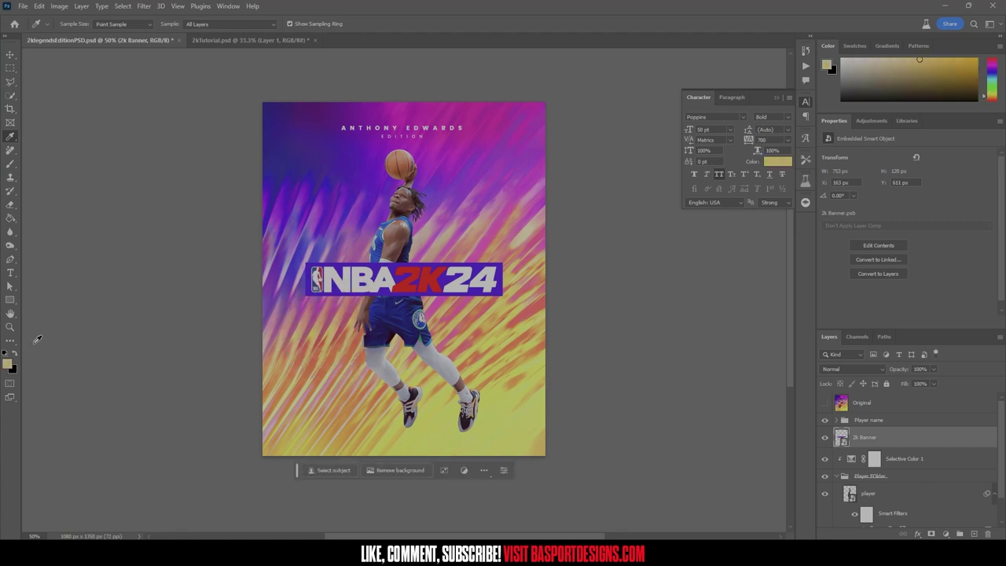
{"action": "left_click", "coordinate": [318, 308]}
- Add a Gradient Map adjustment layer above the player layer, using the sampled magenta and pale yellow
{"action": "left_click", "coordinate": [904, 459]}
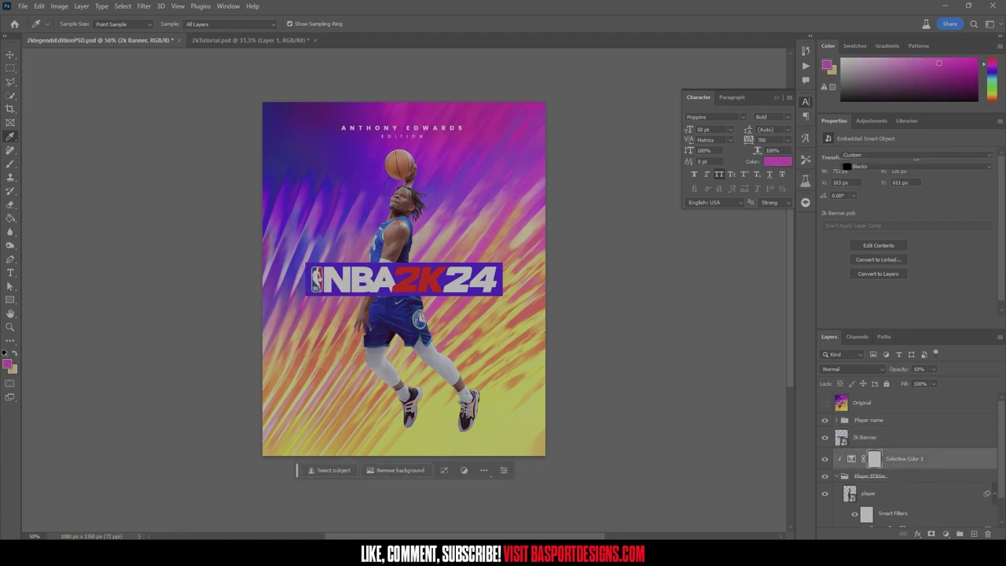
{"action": "left_click", "coordinate": [946, 533]}
{"action": "left_click", "coordinate": [948, 515]}
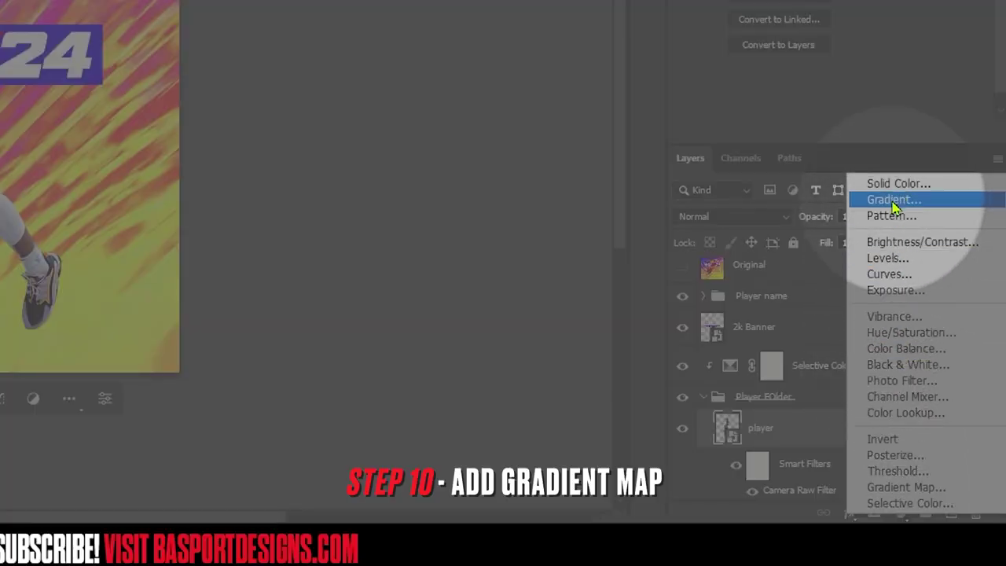
{"action": "left_click", "coordinate": [904, 487]}
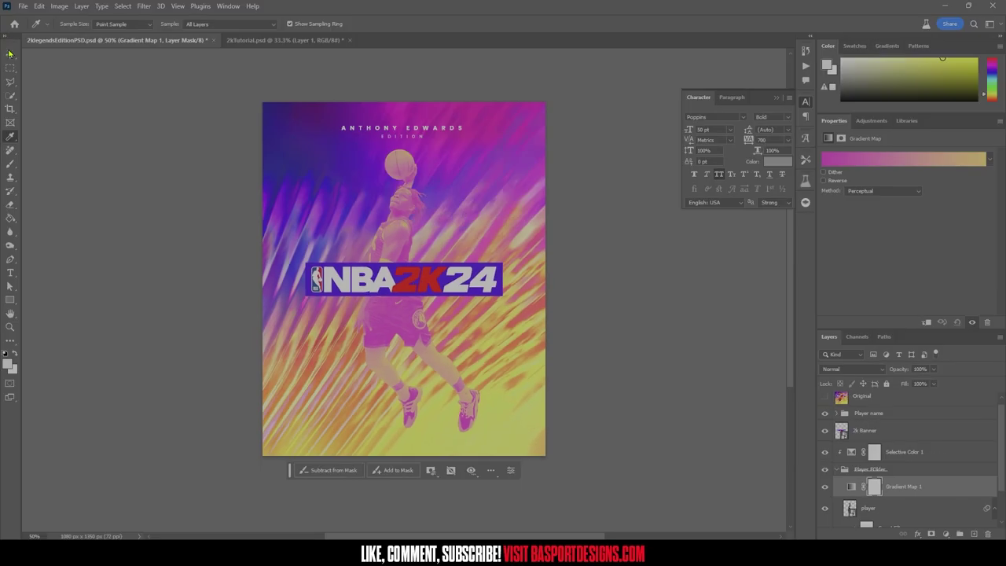
- Move the Gradient Map above Selective Color 1, clip it to the player group and set its blend mode to Lighten
{"action": "left_click", "coordinate": [9, 53]}
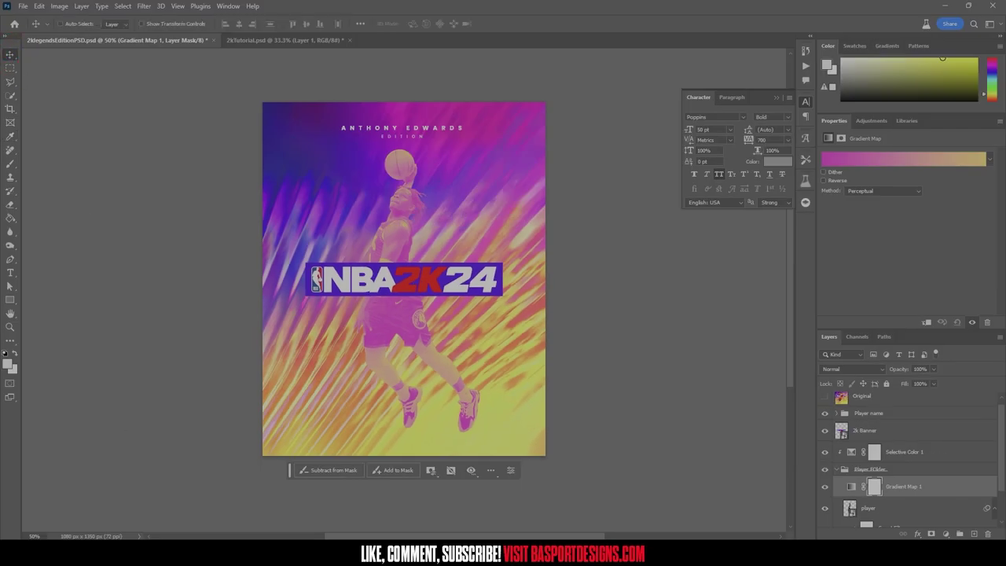
{"action": "left_click", "coordinate": [35, 536]}
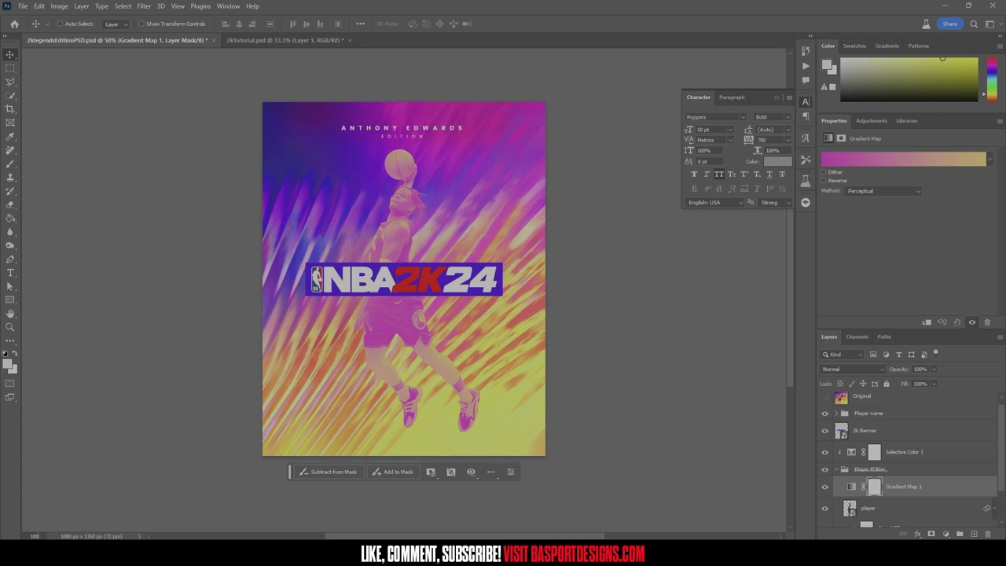
{"action": "type", "text": "100"}
{"action": "key", "text": "Return"}
{"action": "left_click_drag", "start_coordinate": [921, 487], "coordinate": [885, 442]}
{"action": "key", "text": "ctrl+alt+g"}
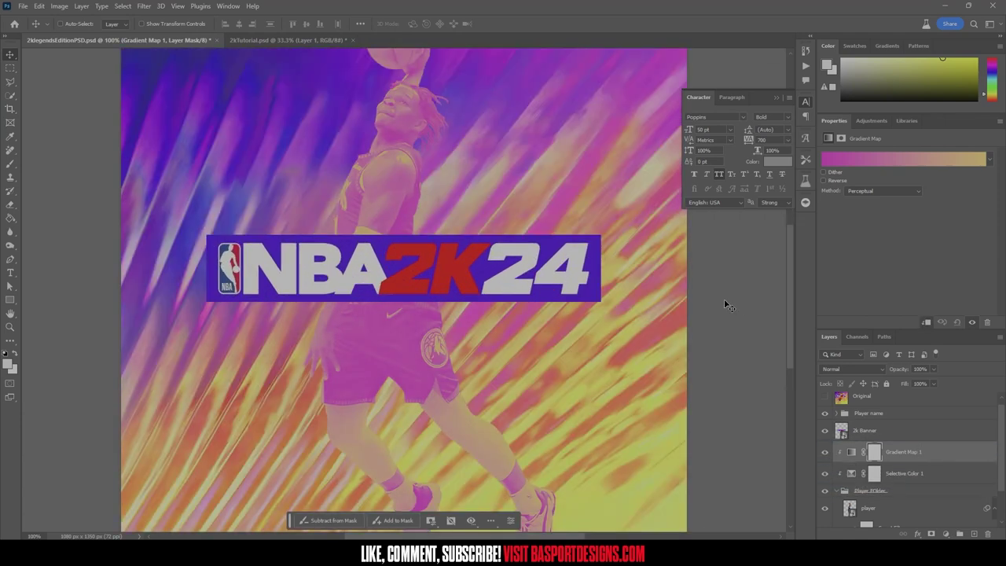
{"action": "left_click", "coordinate": [872, 369]}
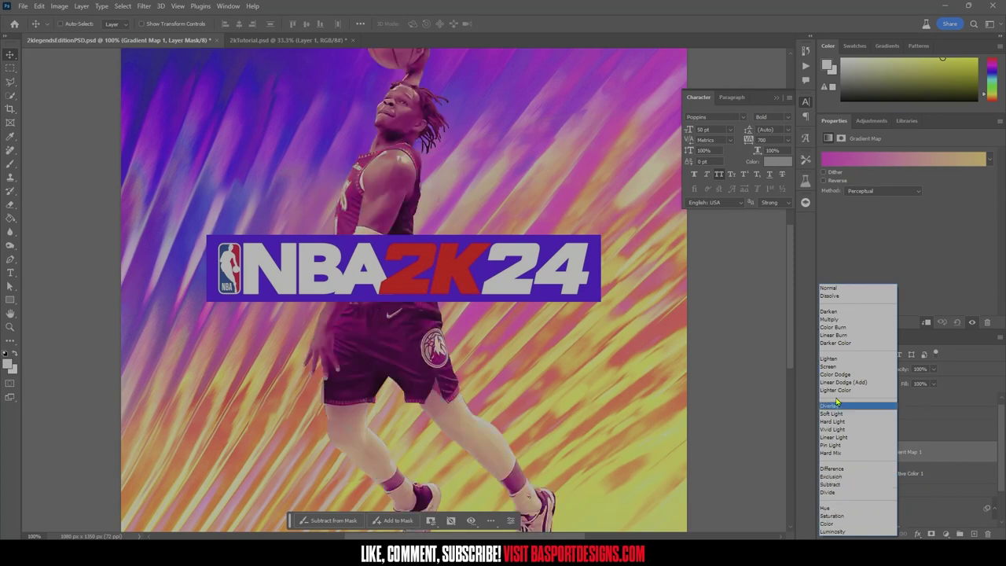
{"action": "left_click", "coordinate": [834, 359]}
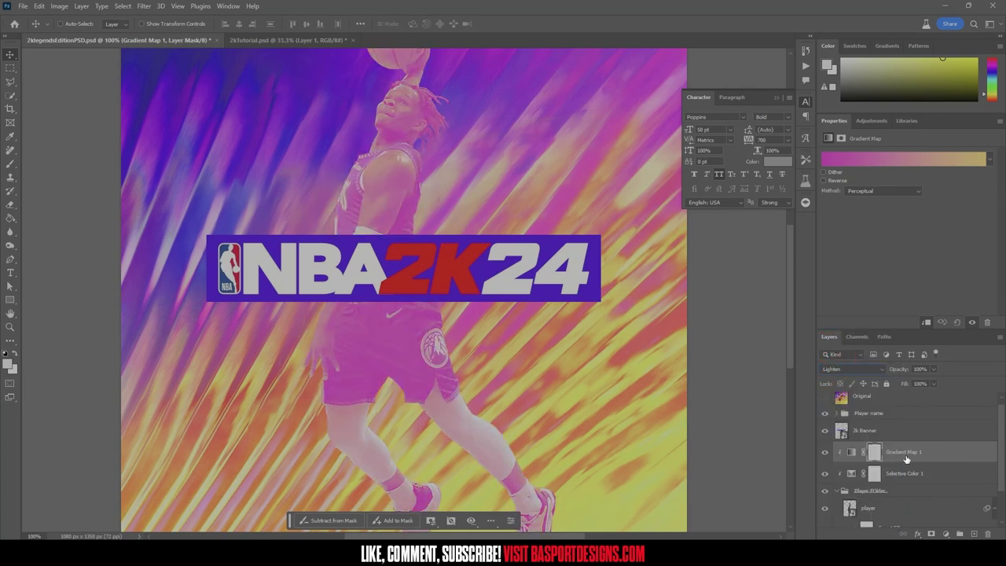
- In the Gradient Map's Blending Options, split the Underlying Layer's dark Blend If slider to 63 / 154
{"action": "left_click", "coordinate": [851, 452]}
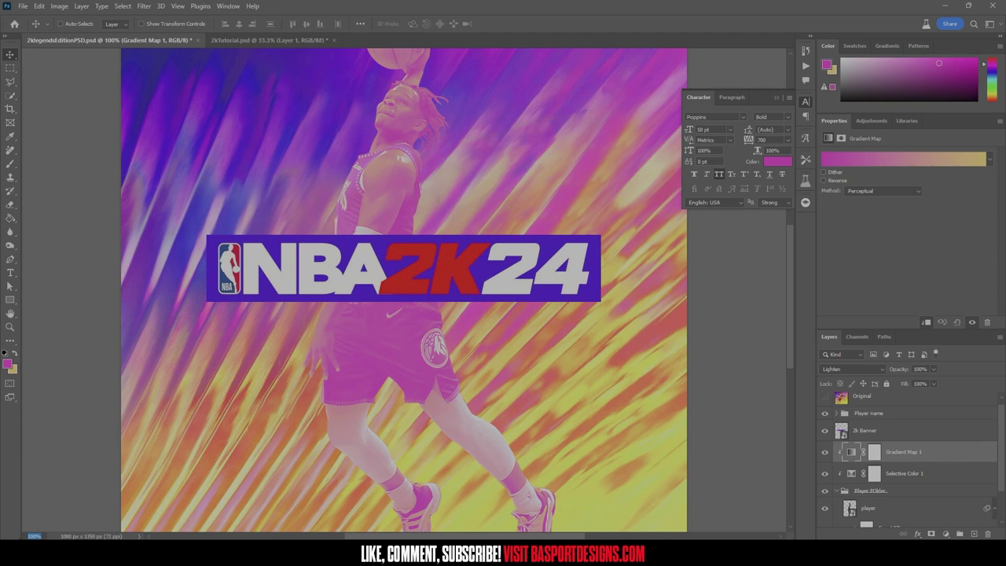
{"action": "key", "text": "ctrl+minus"}
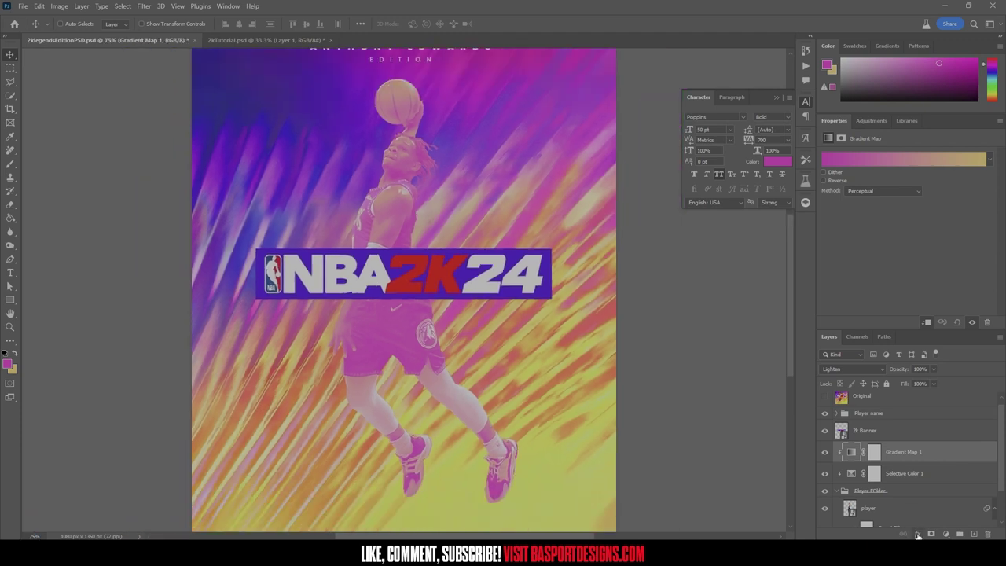
{"action": "left_click", "coordinate": [918, 534]}
{"action": "left_click", "coordinate": [944, 432]}
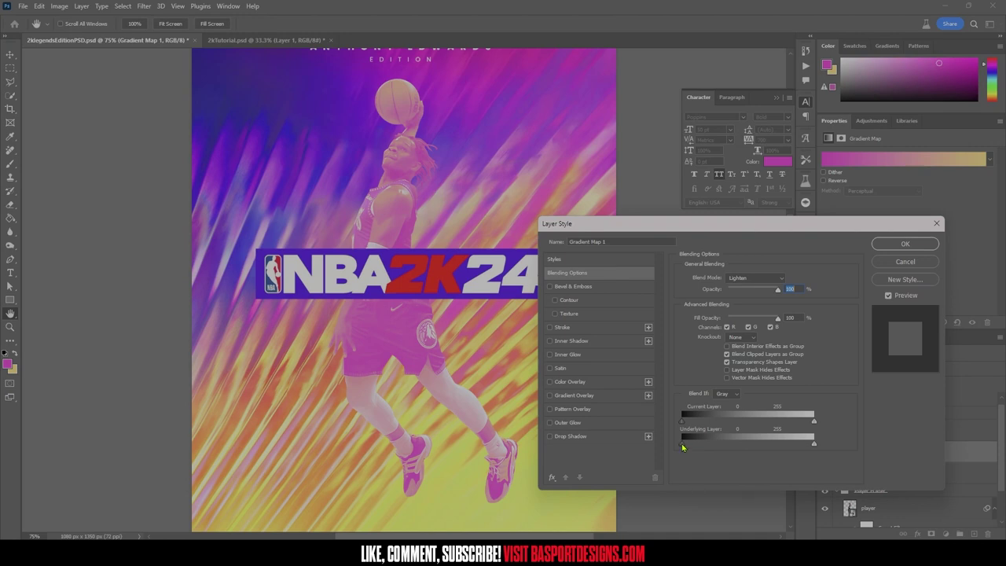
{"action": "left_click_drag", "start_coordinate": [682, 447], "coordinate": [652, 443], "text": "alt"}
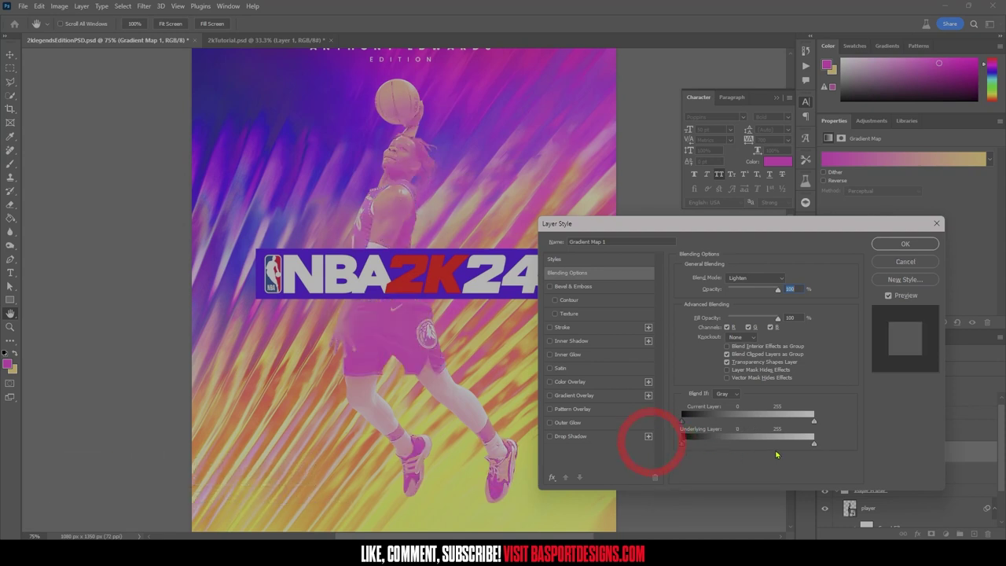
{"action": "left_click_drag", "start_coordinate": [800, 447], "coordinate": [833, 442]}
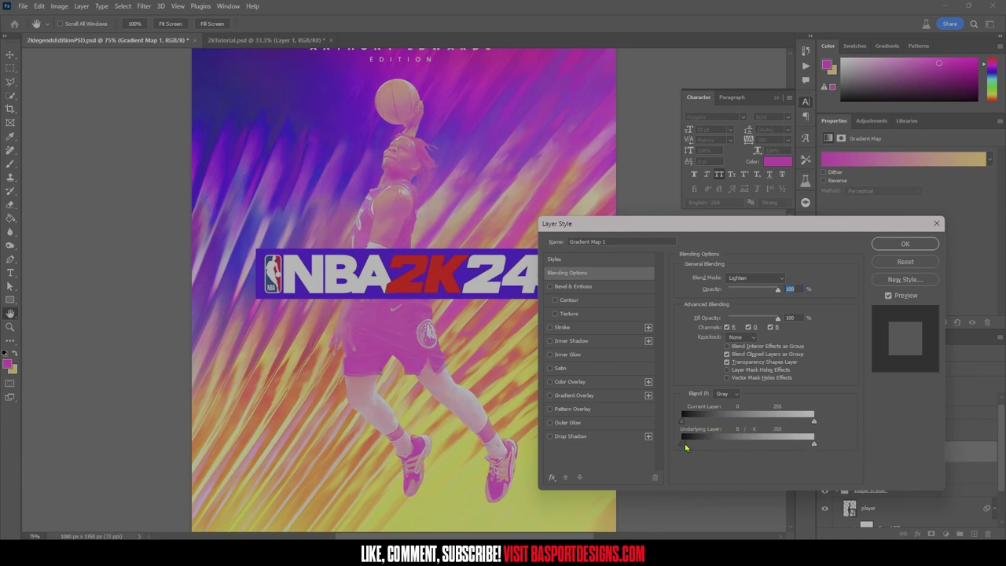
{"action": "left_click_drag", "start_coordinate": [685, 447], "coordinate": [718, 446]}
{"action": "left_click_drag", "start_coordinate": [744, 445], "coordinate": [758, 445]}
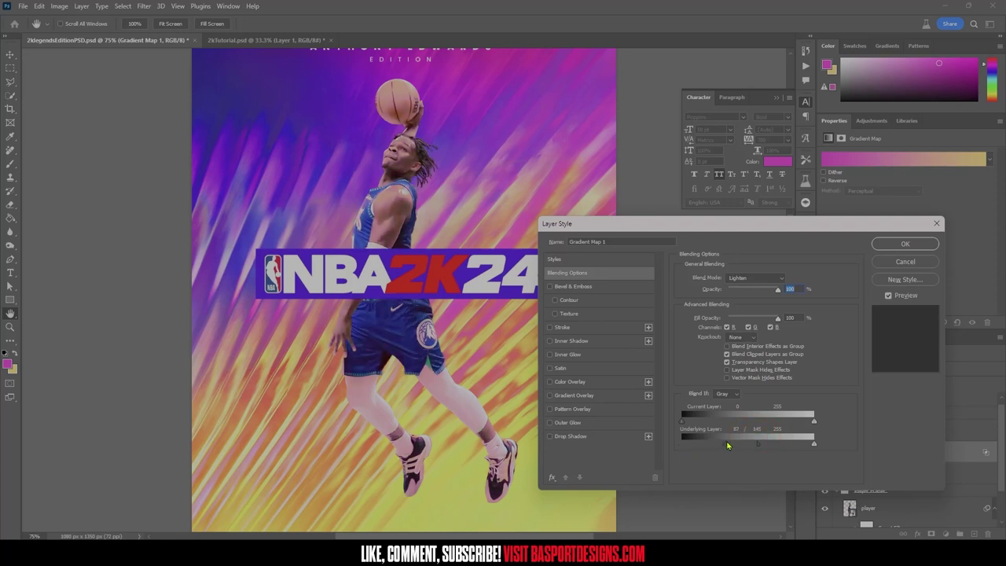
{"action": "mouse_move", "coordinate": [721, 447]}
{"action": "left_mouse_down"}
{"action": "mouse_move", "coordinate": [712, 447]}
{"action": "mouse_move", "coordinate": [720, 446]}
{"action": "left_mouse_up"}
{"action": "left_click_drag", "start_coordinate": [757, 445], "coordinate": [765, 441]}
- Change the Gradient Map's blend mode to Overlay and apply the layer style
{"action": "left_click", "coordinate": [775, 277]}
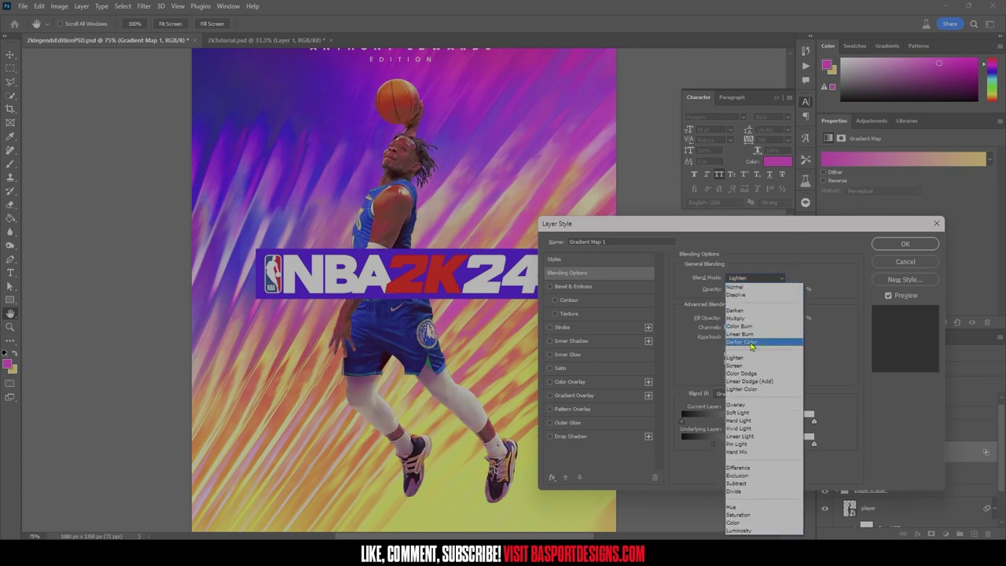
{"action": "left_click", "coordinate": [742, 404]}
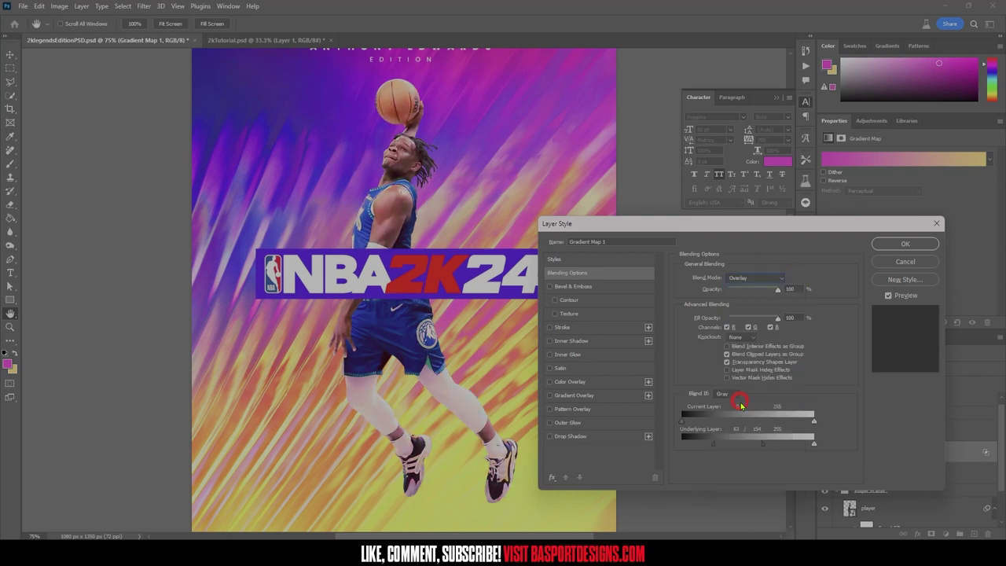
{"action": "left_click", "coordinate": [897, 245]}
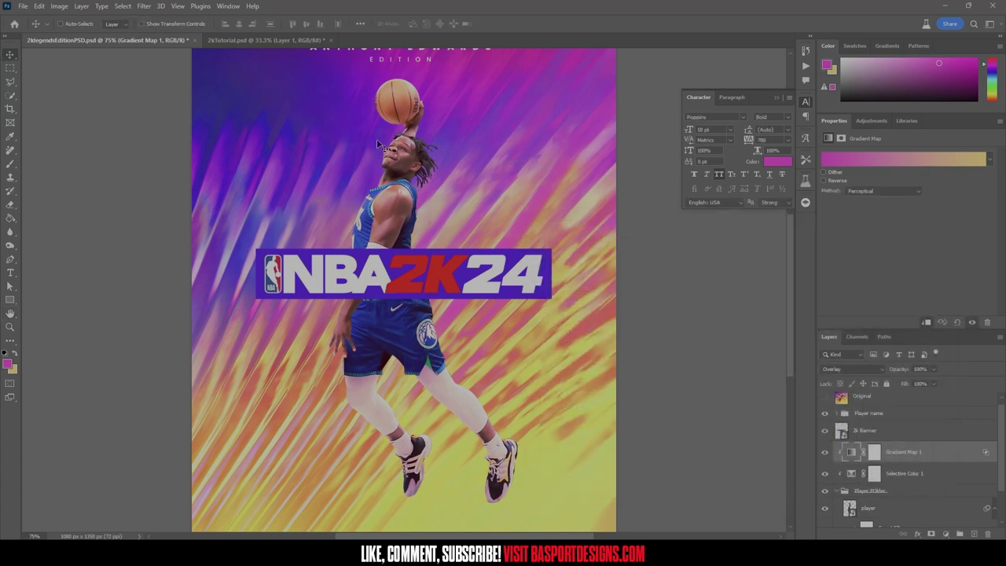
- Compare the player with the Gradient Map off and on, and lower that adjustment layer's opacity to 70%
{"action": "left_click", "coordinate": [825, 453]}
{"action": "left_click", "coordinate": [825, 453]}
{"action": "left_click", "coordinate": [824, 453]}
{"action": "left_click", "coordinate": [825, 453]}
{"action": "left_click", "coordinate": [825, 453]}
{"action": "left_click", "coordinate": [825, 453]}
{"action": "scroll", "coordinate": [437, 321], "scroll_direction": "down", "scroll_amount": 1}
{"action": "left_click", "coordinate": [934, 369]}
{"action": "left_click_drag", "start_coordinate": [934, 379], "coordinate": [929, 384]}
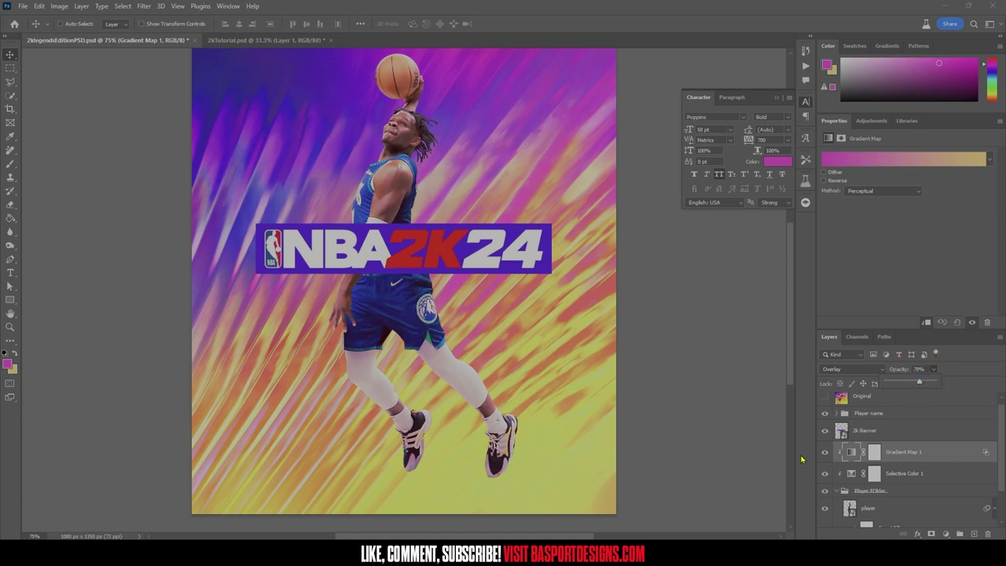
{"action": "left_click", "coordinate": [828, 454]}
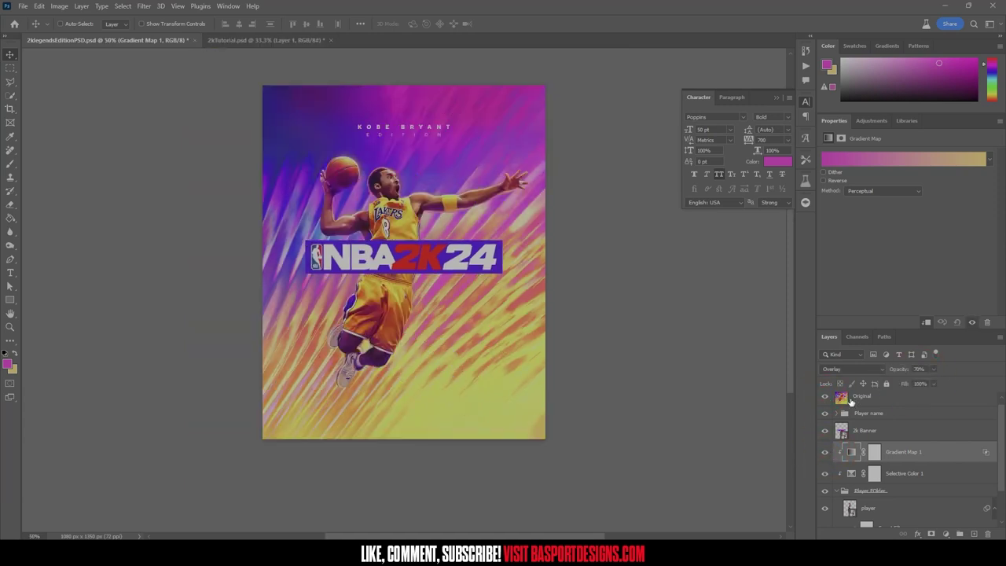
- Examine the highlights on the Original artwork layer's player and ball at 100% zoom
{"action": "left_click_drag", "start_coordinate": [42, 536], "coordinate": [24, 535]}
{"action": "type", "text": "100"}
{"action": "key", "text": "Return"}
{"action": "left_click_drag", "start_coordinate": [490, 206], "coordinate": [455, 228]}
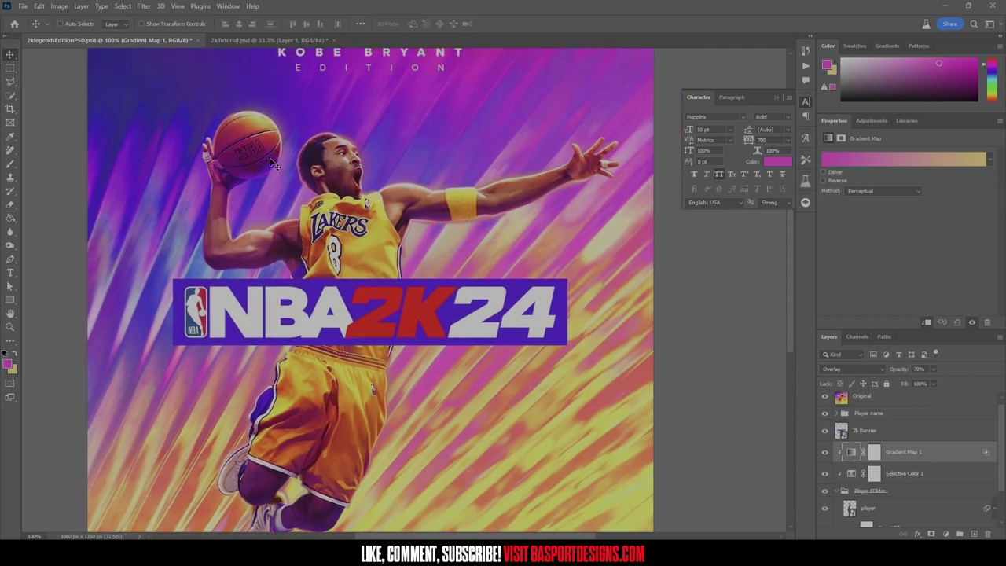
{"action": "scroll", "coordinate": [508, 226], "scroll_direction": "up", "scroll_amount": 3}
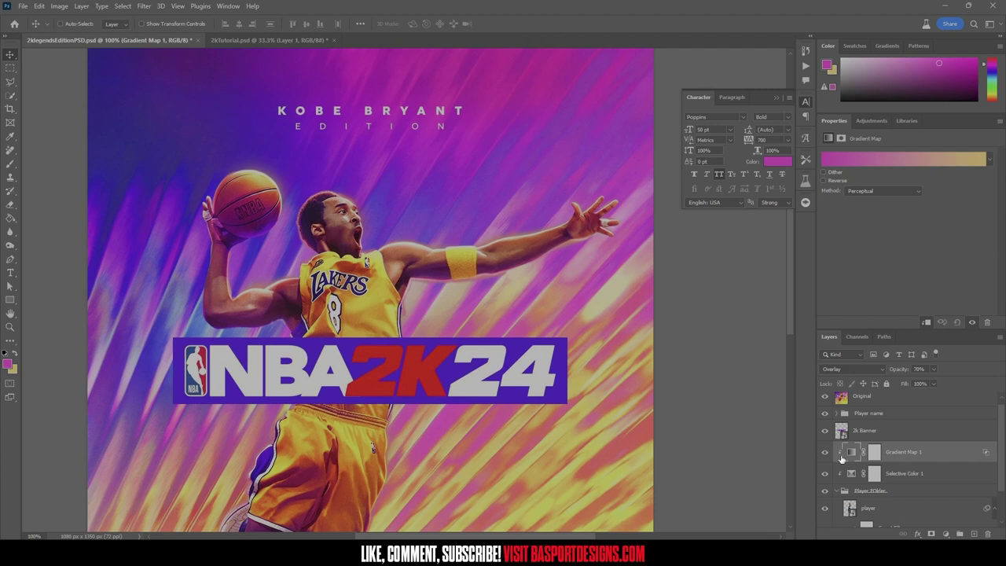
{"action": "left_click", "coordinate": [825, 396]}
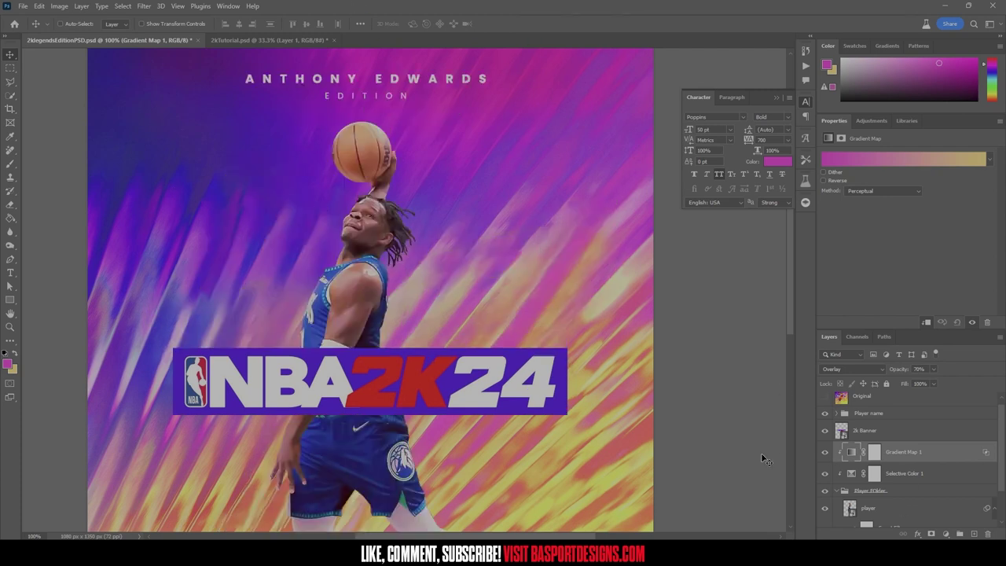
- Add a new empty layer above the player layer and clip it to the player
{"action": "scroll", "coordinate": [761, 453], "scroll_direction": "down", "scroll_amount": 1}
{"action": "scroll", "coordinate": [923, 517], "scroll_direction": "down", "scroll_amount": 2}
{"action": "left_click", "coordinate": [874, 467]}
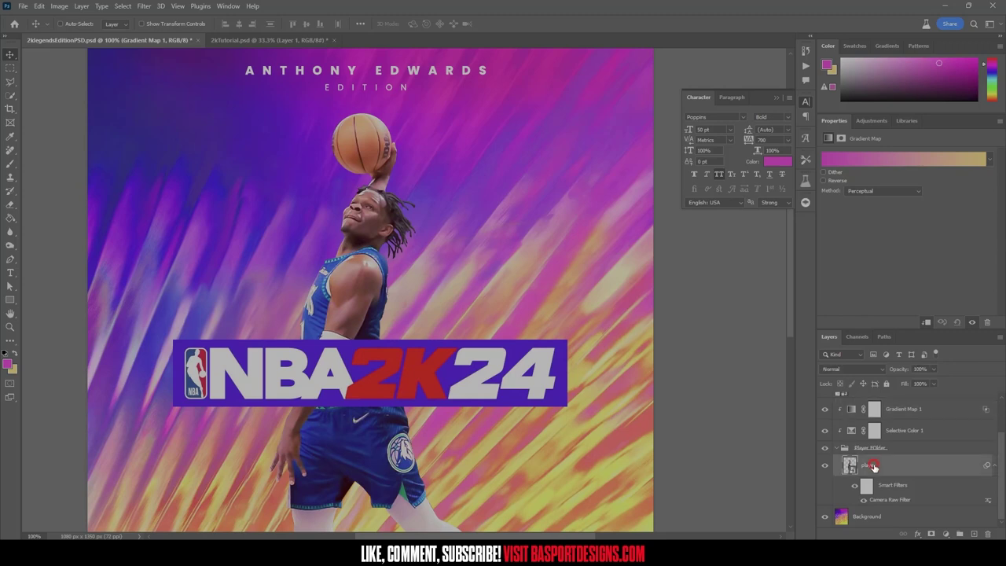
{"action": "left_click", "coordinate": [975, 535]}
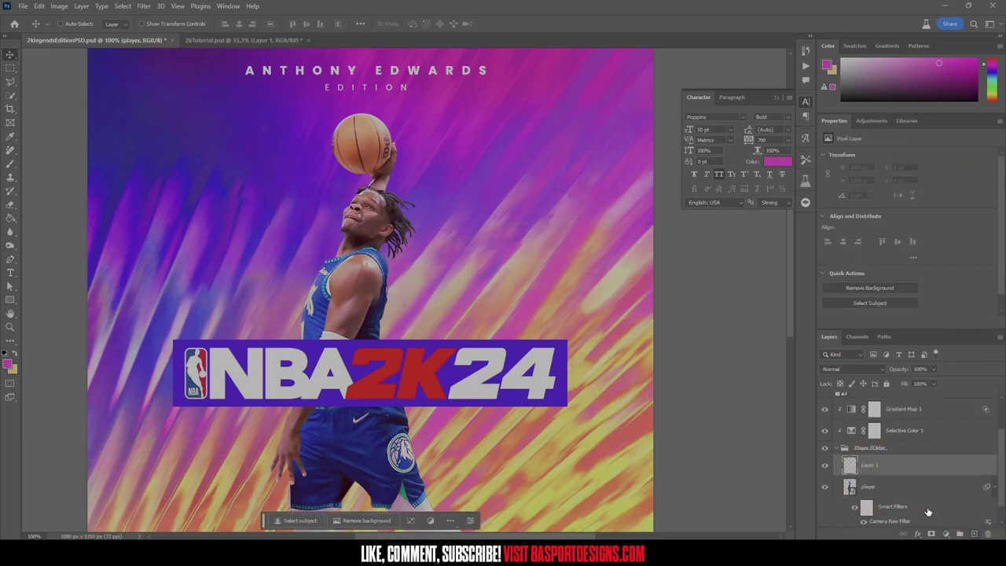
{"action": "key", "text": "ctrl+alt+g"}
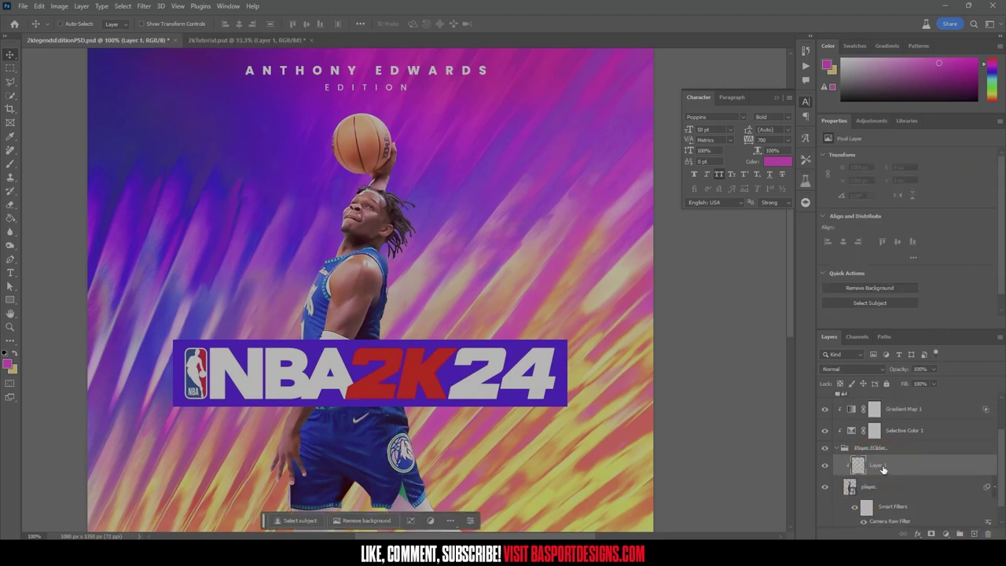
- Sample a magenta from the background above the ball and set the Brush to 0% hardness and 17% flow
{"action": "left_click", "coordinate": [10, 164]}
{"action": "left_click", "coordinate": [10, 139]}
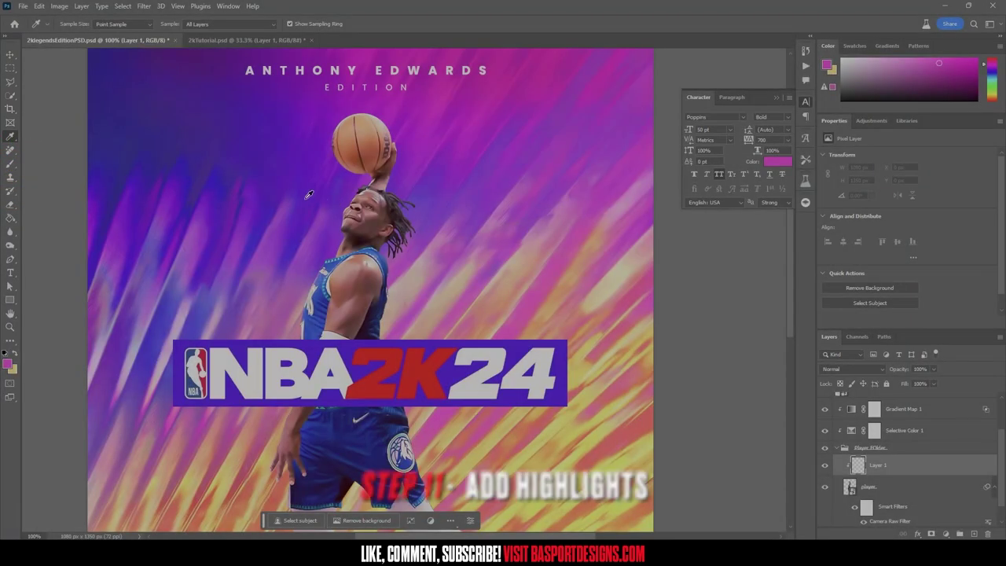
{"action": "left_click", "coordinate": [395, 100]}
{"action": "left_click", "coordinate": [11, 165]}
{"action": "left_click", "coordinate": [66, 25]}
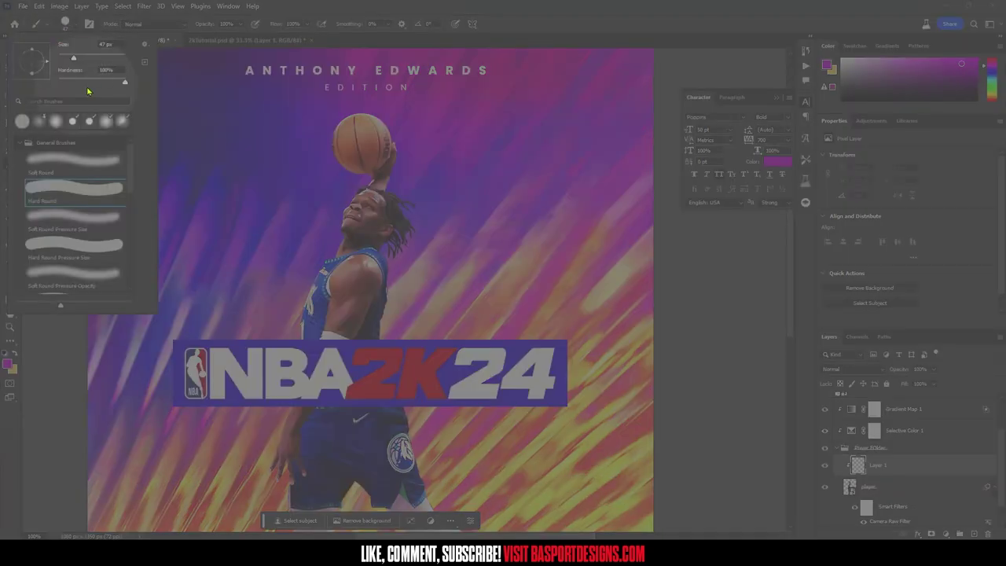
{"action": "left_click_drag", "start_coordinate": [124, 82], "coordinate": [58, 82]}
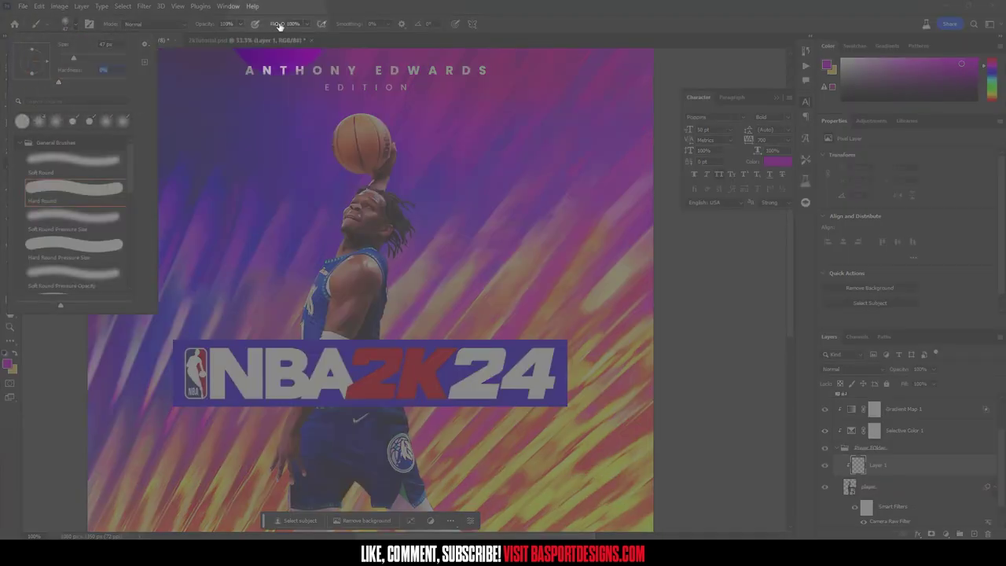
{"action": "left_click_drag", "start_coordinate": [306, 24], "coordinate": [270, 40]}
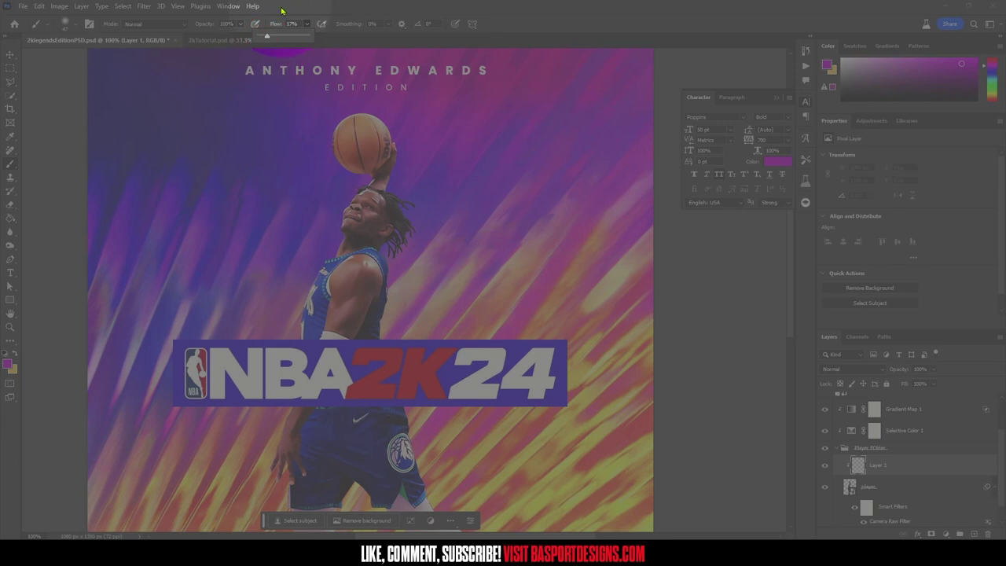
- Set the clipped layer's blend mode to Linear Dodge (Add) and paint magenta highlights along the outer edge of the ball
{"action": "left_click", "coordinate": [849, 369]}
{"action": "left_click", "coordinate": [853, 383]}
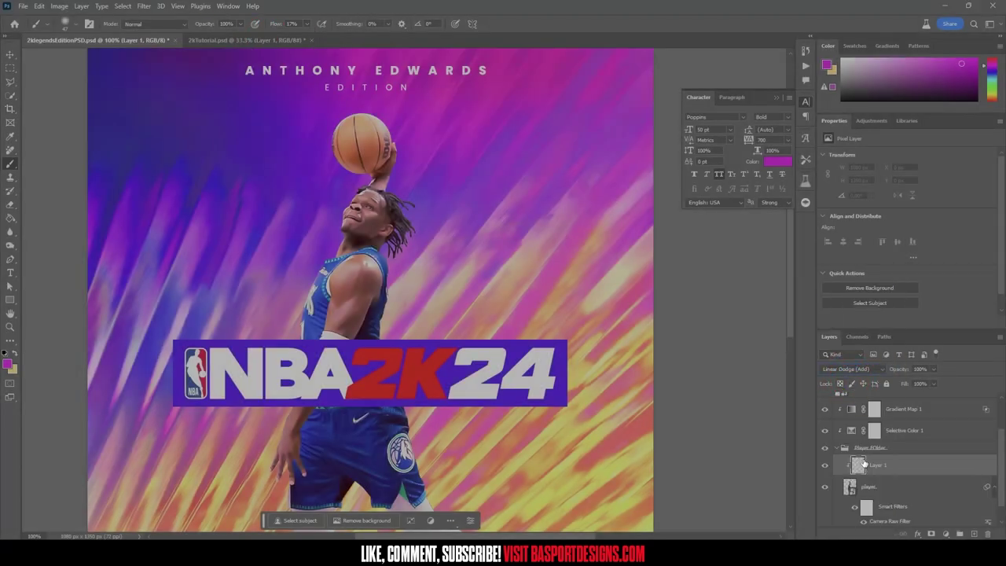
{"action": "mouse_move", "coordinate": [328, 154]}
{"action": "left_mouse_down"}
{"action": "mouse_move", "coordinate": [334, 109]}
{"action": "mouse_move", "coordinate": [360, 108]}
{"action": "left_mouse_up"}
{"action": "key", "text": "bracketleft"}
{"action": "key", "text": "bracketleft"}
{"action": "key", "text": "bracketleft"}
{"action": "key", "text": "bracketleft"}
{"action": "scroll", "coordinate": [361, 108], "scroll_direction": "up", "scroll_amount": 1}
{"action": "key", "text": "1"}
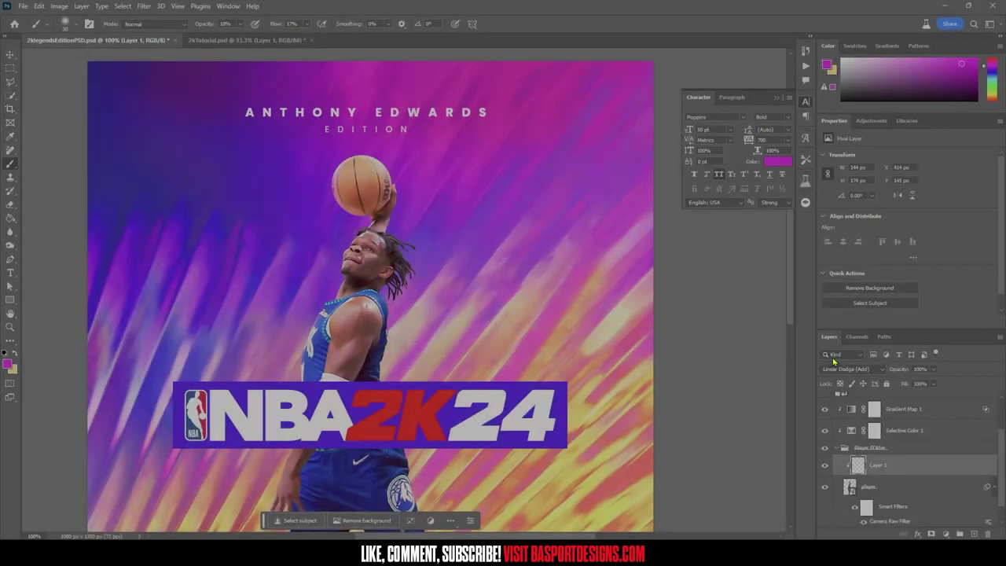
{"action": "key", "text": "0"}
{"action": "key", "text": "bracketleft"}
{"action": "key", "text": "bracketleft"}
{"action": "left_click_drag", "start_coordinate": [356, 153], "coordinate": [348, 156]}
{"action": "left_click_drag", "start_coordinate": [327, 192], "coordinate": [338, 155]}
- Paint magenta highlights along the front of the player's face and up towards the raised forearm
{"action": "key", "text": "bracketright"}
{"action": "key", "text": "bracketright"}
{"action": "key", "text": "bracketright"}
{"action": "key", "text": "bracketright"}
{"action": "key", "text": "bracketright"}
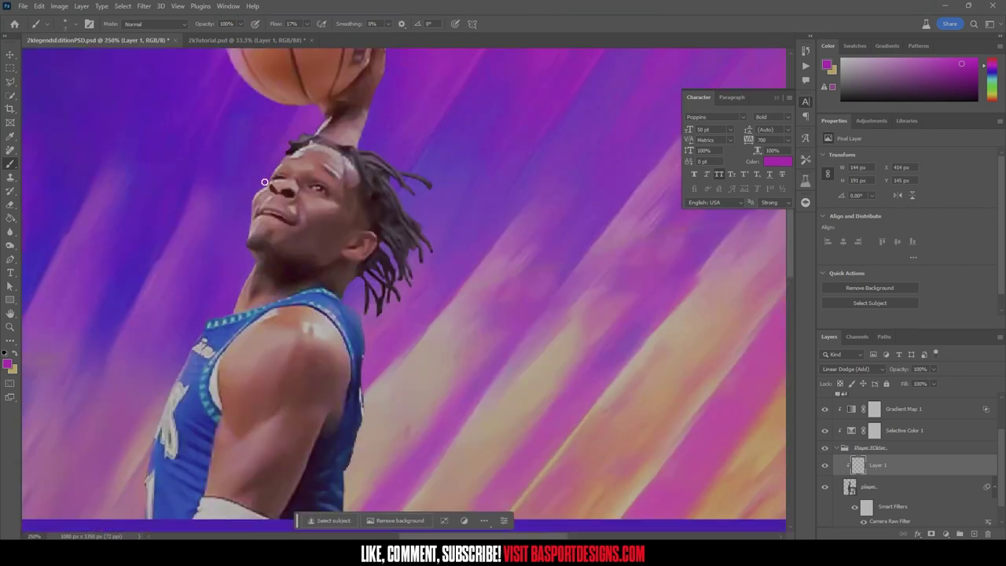
{"action": "left_click_drag", "start_coordinate": [265, 182], "coordinate": [243, 302]}
{"action": "key", "text": "bracketright"}
{"action": "key", "text": "bracketright"}
{"action": "key", "text": "bracketright"}
{"action": "left_click_drag", "start_coordinate": [283, 164], "coordinate": [319, 123]}
- Paint magenta highlights over the jersey, neck, shoulder and upper arm, enlarging the brush for the broader areas
{"action": "key", "text": "bracketleft"}
{"action": "key", "text": "bracketleft"}
{"action": "key", "text": "bracketleft"}
{"action": "left_click_drag", "start_coordinate": [191, 310], "coordinate": [284, 193]}
{"action": "key", "text": "bracketright"}
{"action": "key", "text": "bracketright"}
{"action": "left_click_drag", "start_coordinate": [275, 248], "coordinate": [239, 368]}
{"action": "mouse_move", "coordinate": [307, 353]}
{"action": "left_mouse_down"}
{"action": "mouse_move", "coordinate": [305, 328]}
{"action": "mouse_move", "coordinate": [309, 339]}
{"action": "left_mouse_up"}
{"action": "key", "text": "bracketright"}
{"action": "key", "text": "bracketright"}
{"action": "left_click_drag", "start_coordinate": [325, 224], "coordinate": [324, 207]}
{"action": "key", "text": "bracketright"}
{"action": "key", "text": "bracketright"}
{"action": "key", "text": "bracketright"}
{"action": "left_click_drag", "start_coordinate": [265, 428], "coordinate": [375, 70]}
{"action": "double_click", "coordinate": [34, 536]}
{"action": "type", "text": "100"}
{"action": "key", "text": "ctrl+1"}
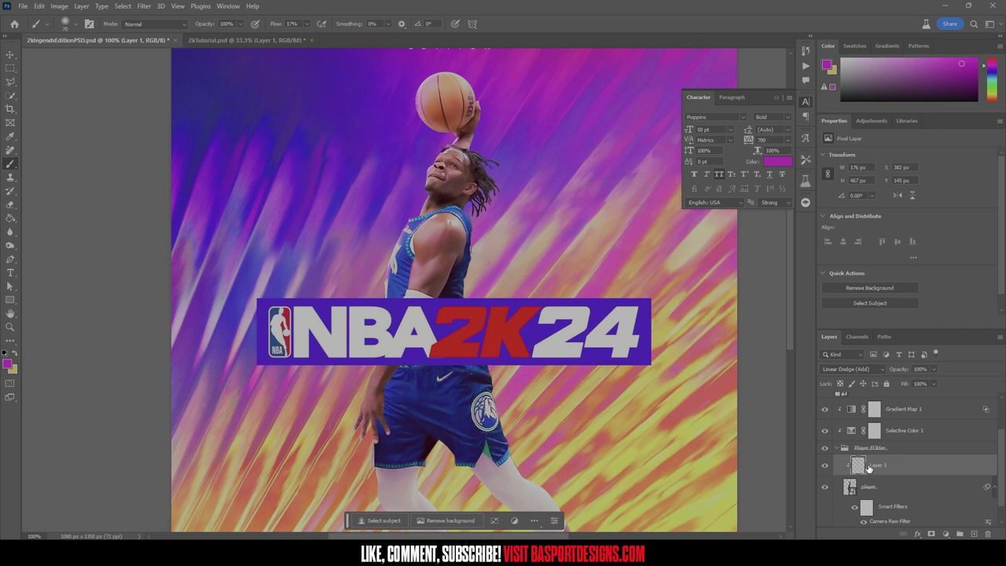
- Split the highlight layer's Underlying Layer dark Blend If slider to about 35 / 133 and compare the layer off and on
{"action": "left_click", "coordinate": [916, 534]}
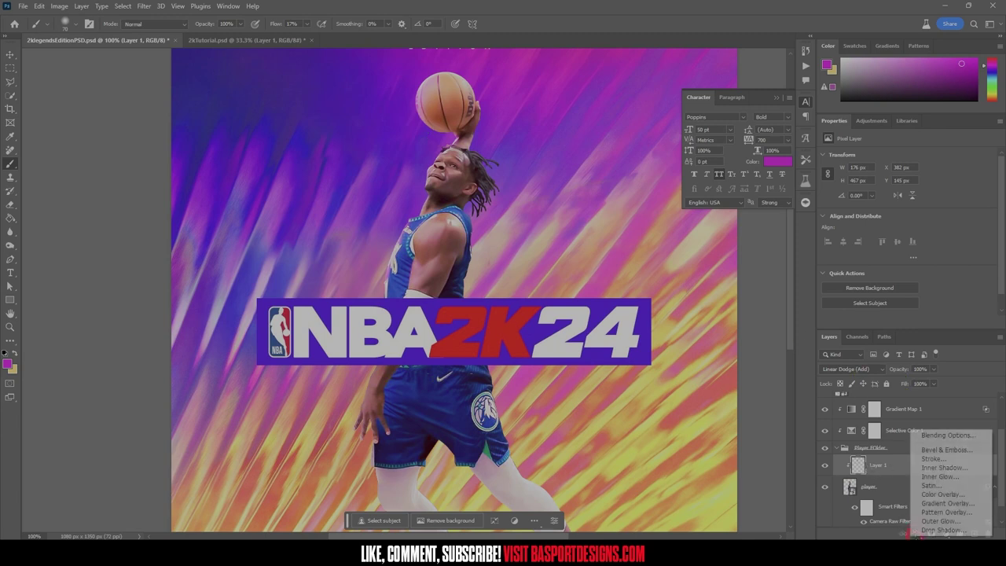
{"action": "left_click", "coordinate": [928, 437]}
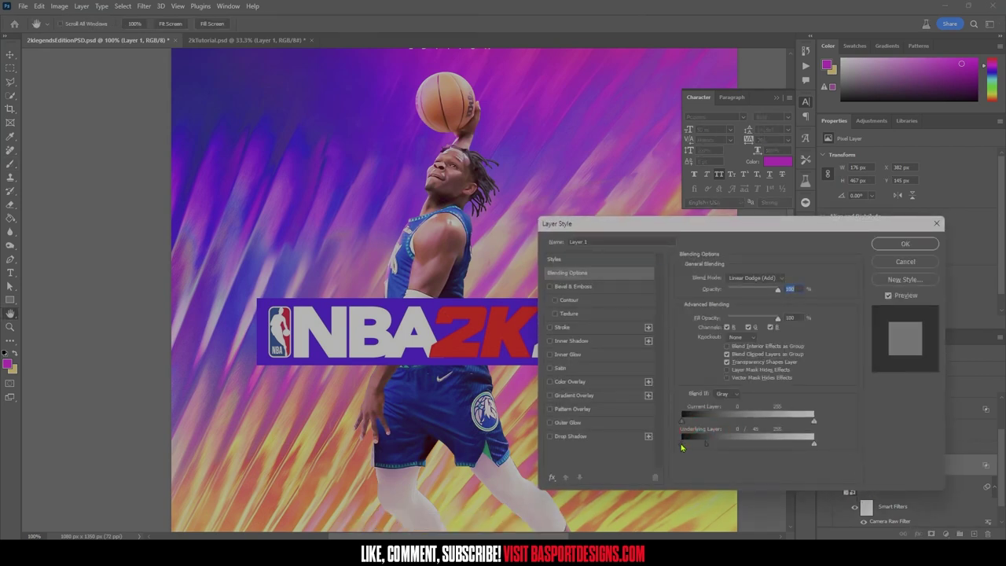
{"action": "mouse_move", "coordinate": [698, 446]}
{"action": "left_mouse_down"}
{"action": "mouse_move", "coordinate": [752, 447]}
{"action": "mouse_move", "coordinate": [698, 445]}
{"action": "left_mouse_up"}
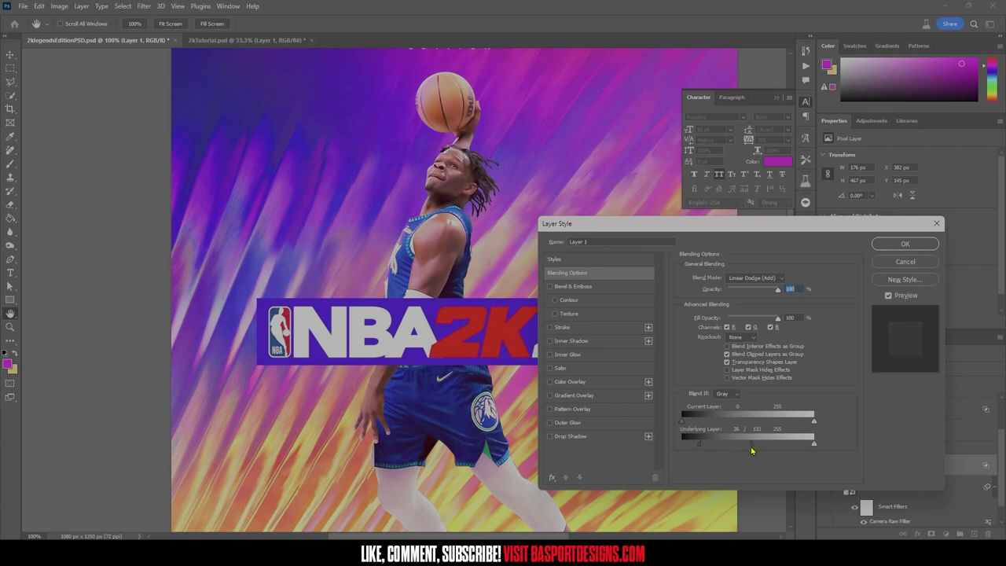
{"action": "left_click", "coordinate": [904, 244]}
{"action": "left_click", "coordinate": [824, 467]}
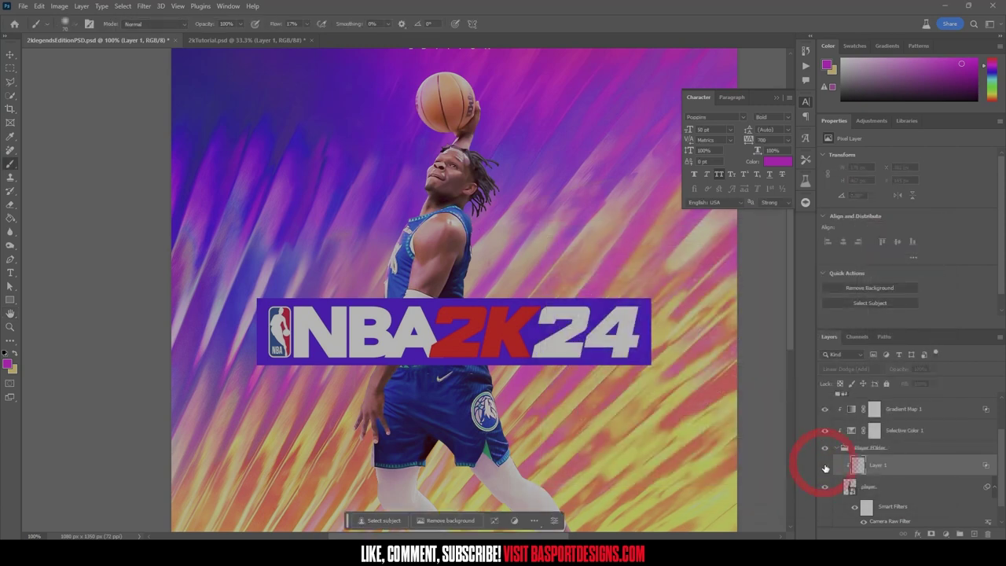
{"action": "left_click", "coordinate": [826, 467]}
{"action": "left_click", "coordinate": [826, 468]}
{"action": "left_click", "coordinate": [825, 468]}
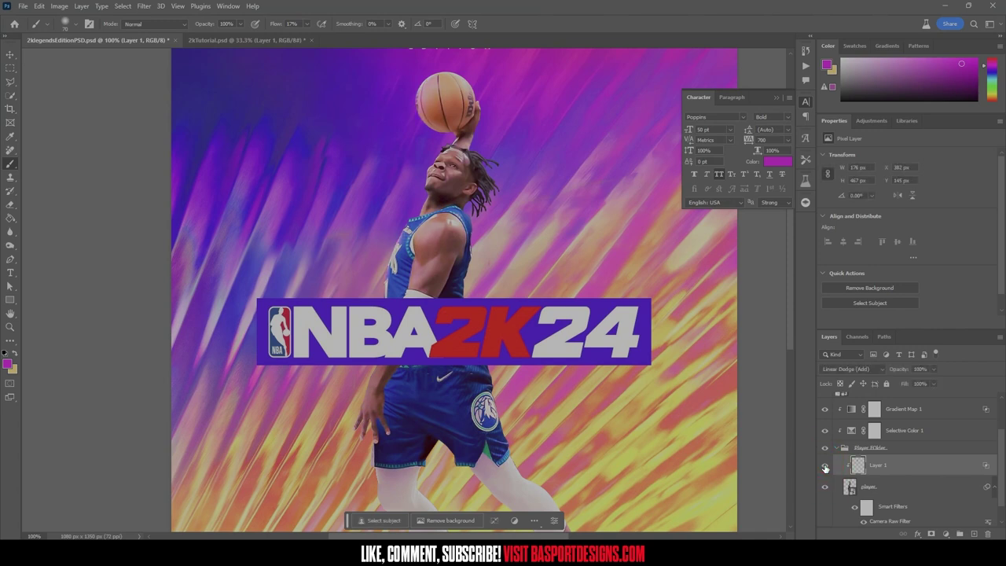
- Add more magenta highlight on the highlight layer around the front of the shoulder with a slightly smaller brush
{"action": "left_click", "coordinate": [858, 466]}
{"action": "key", "text": "["}
{"action": "left_click", "coordinate": [422, 233]}
{"action": "left_click_drag", "start_coordinate": [422, 232], "coordinate": [425, 228]}
- Swap the colours and sample a golden tone from the background beside the lowered hand for the Brush
{"action": "scroll", "coordinate": [418, 271], "scroll_direction": "down", "scroll_amount": 2}
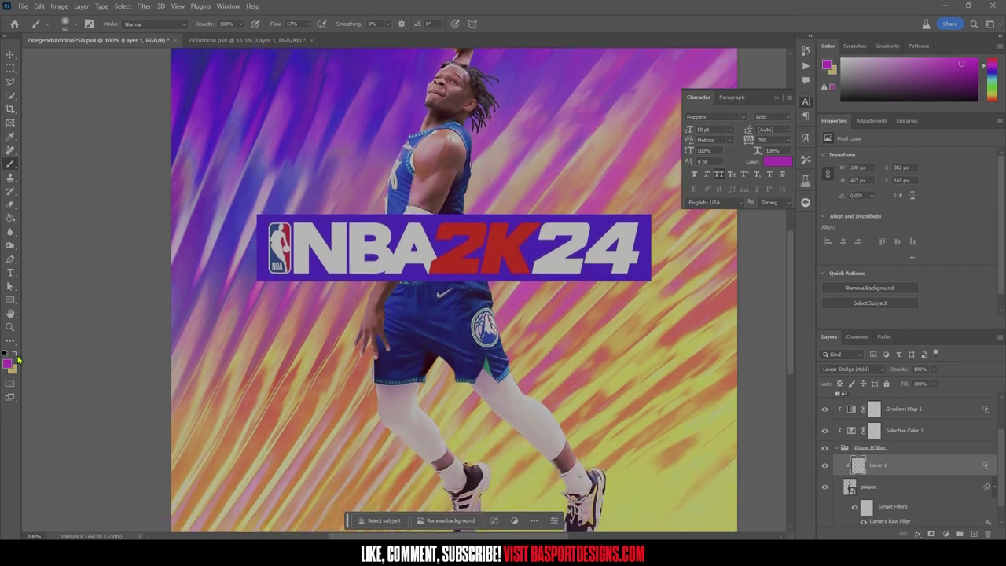
{"action": "left_click", "coordinate": [16, 356]}
{"action": "key", "text": "i"}
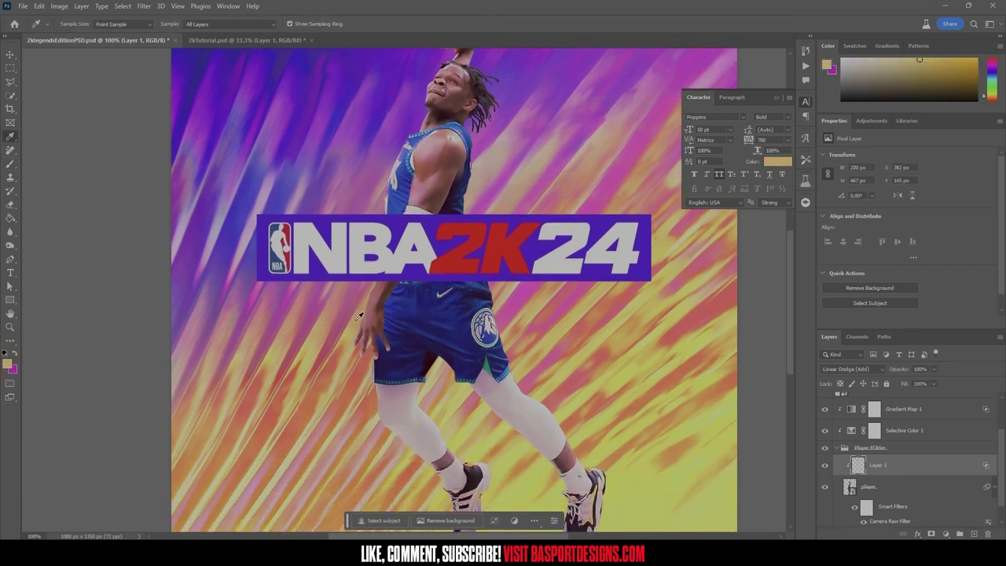
{"action": "left_click", "coordinate": [355, 318]}
{"action": "scroll", "coordinate": [355, 319], "scroll_direction": "down", "scroll_amount": 1}
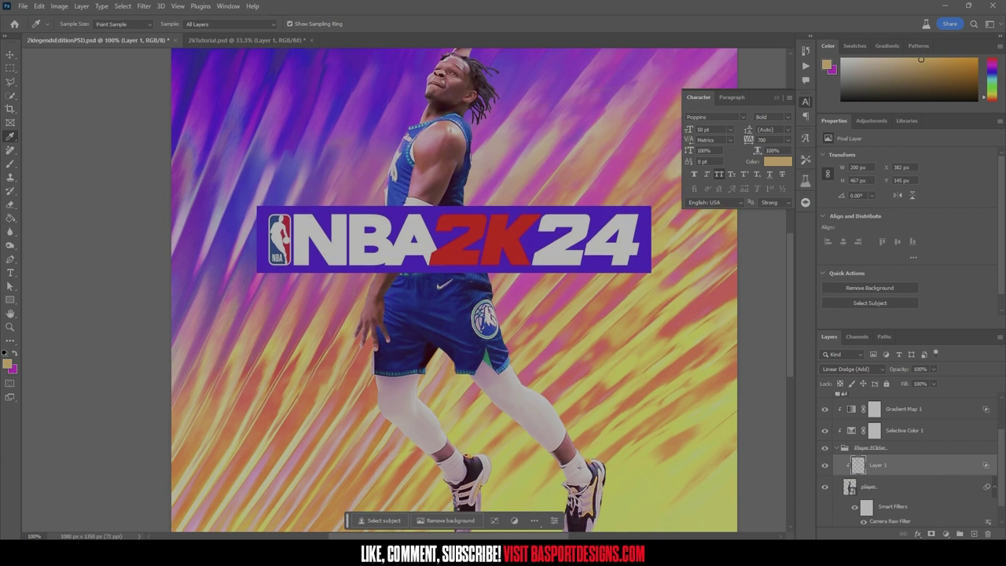
{"action": "left_click", "coordinate": [14, 166]}
- Paint golden highlights along the lowered arm and hand, the shorts, the legs and the shoes
{"action": "scroll", "coordinate": [385, 414], "scroll_direction": "down", "scroll_amount": 2}
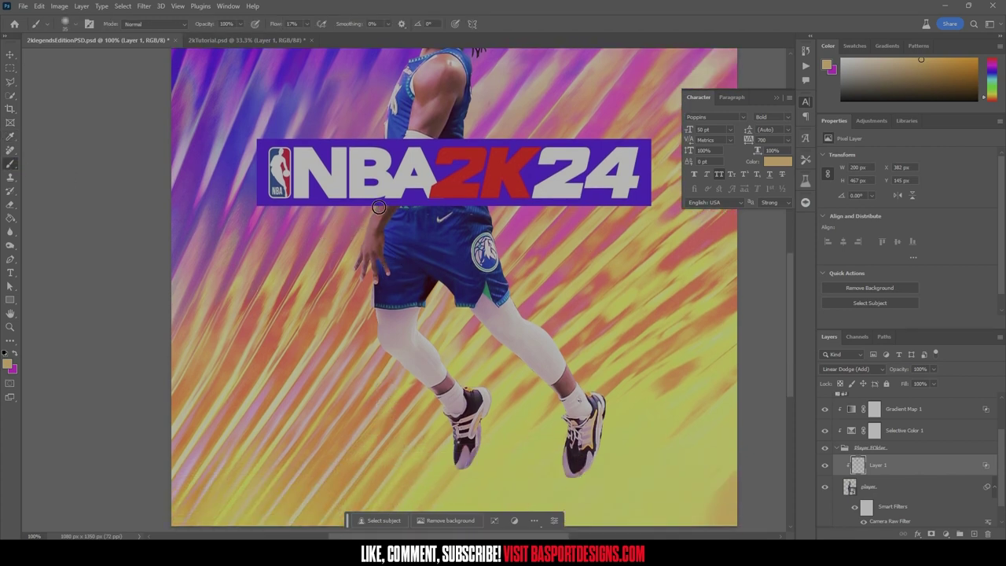
{"action": "key", "text": "bracketright"}
{"action": "key", "text": "bracketright"}
{"action": "key", "text": "bracketright"}
{"action": "key", "text": "bracketright"}
{"action": "key", "text": "bracketright"}
{"action": "left_click_drag", "start_coordinate": [356, 242], "coordinate": [361, 223]}
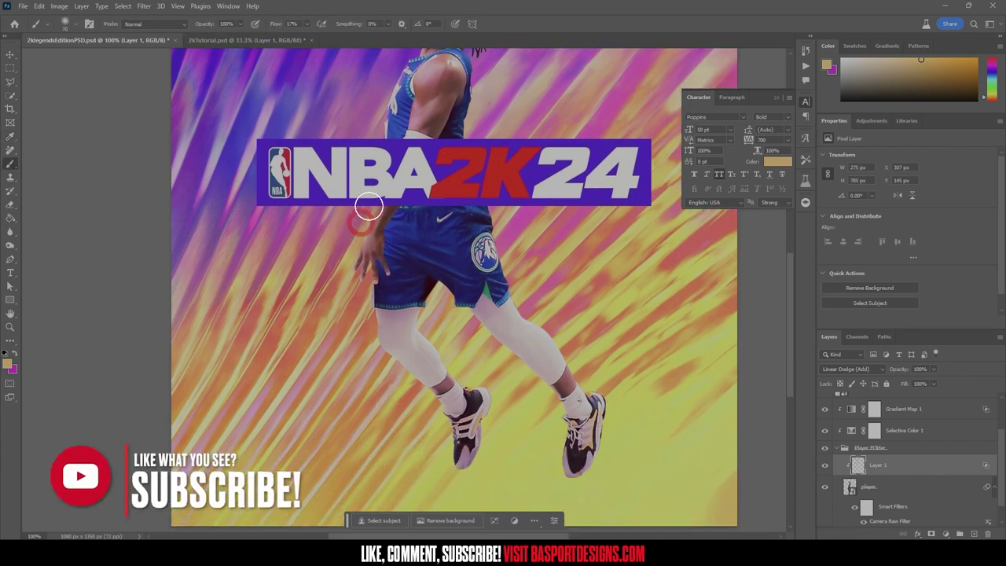
{"action": "key", "text": "bracketleft"}
{"action": "key", "text": "bracketleft"}
{"action": "mouse_move", "coordinate": [371, 283]}
{"action": "left_mouse_down"}
{"action": "mouse_move", "coordinate": [388, 323]}
{"action": "mouse_move", "coordinate": [378, 338]}
{"action": "left_mouse_up"}
{"action": "scroll", "coordinate": [436, 393], "scroll_direction": "down", "scroll_amount": 1}
{"action": "left_click_drag", "start_coordinate": [451, 408], "coordinate": [457, 452]}
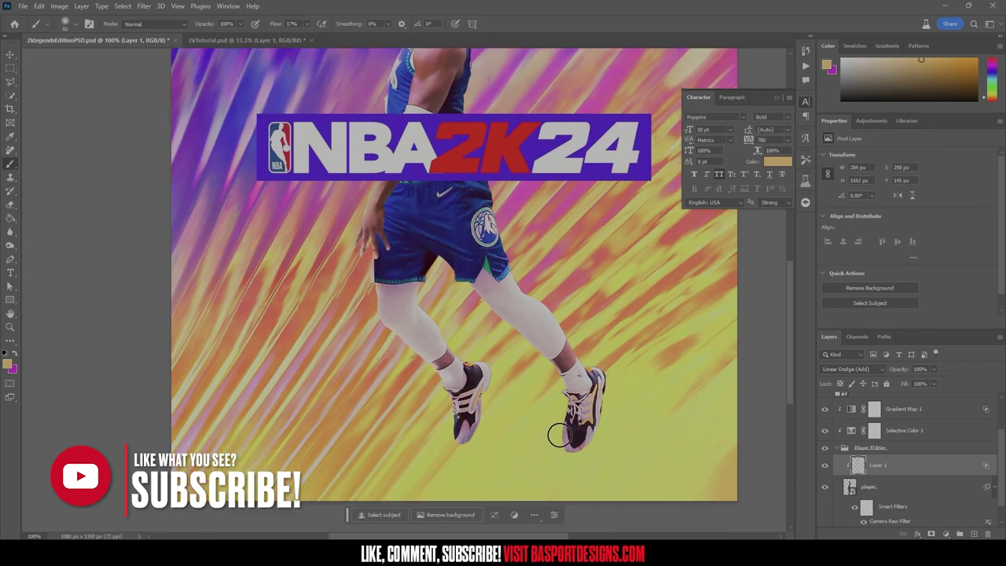
- Review the player with the highlight and colour-grading layers off and on, and compare it with the Original artwork
{"action": "scroll", "coordinate": [527, 315], "scroll_direction": "up", "scroll_amount": 3}
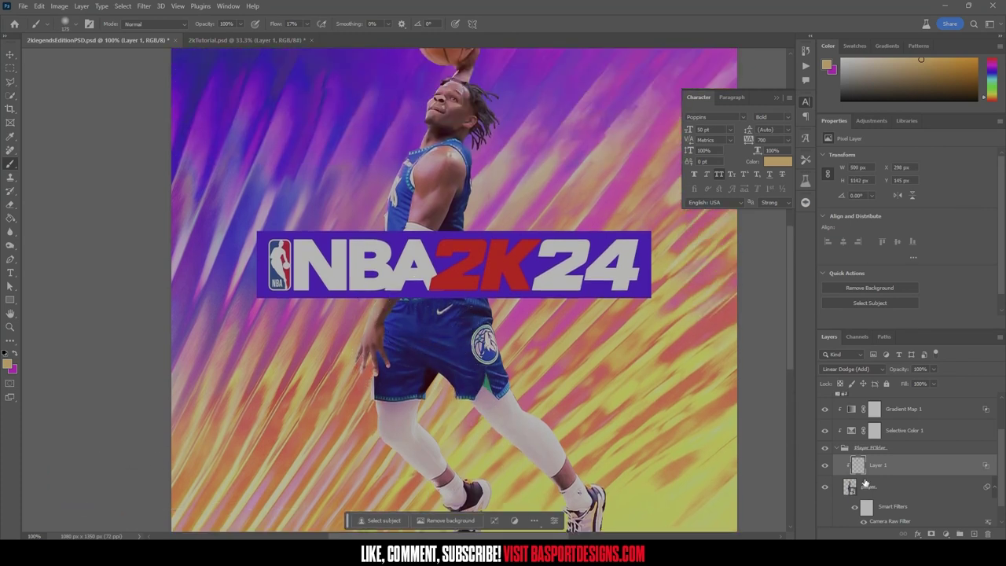
{"action": "scroll", "coordinate": [385, 303], "scroll_direction": "up", "scroll_amount": 2}
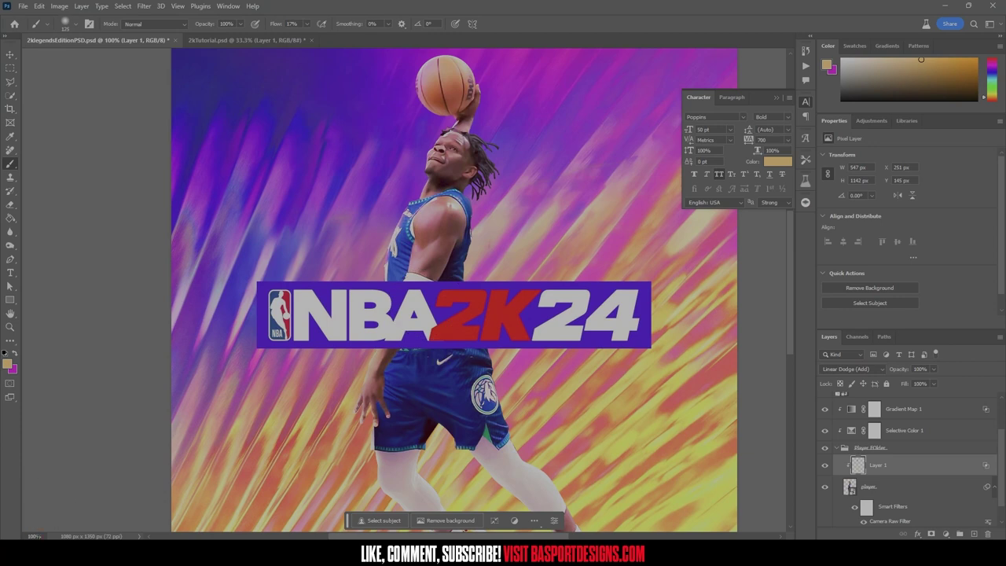
{"action": "scroll", "coordinate": [404, 295], "scroll_direction": "down", "scroll_amount": 3}
{"action": "key", "text": "v"}
{"action": "scroll", "coordinate": [496, 387], "scroll_direction": "down", "scroll_amount": 1}
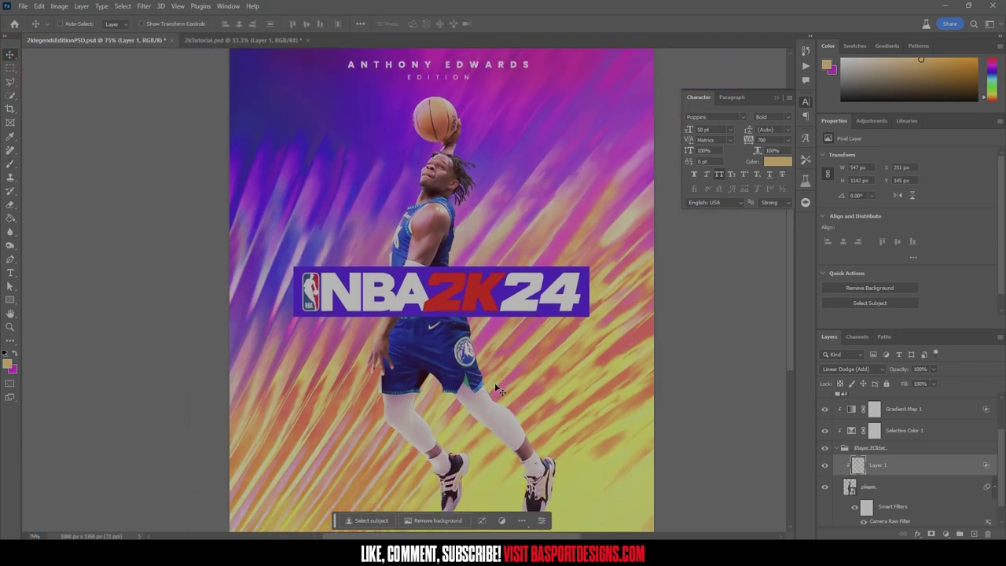
{"action": "left_click", "coordinate": [831, 468]}
{"action": "left_click", "coordinate": [824, 467]}
{"action": "left_click", "coordinate": [823, 466]}
{"action": "left_click", "coordinate": [824, 466]}
{"action": "scroll", "coordinate": [760, 432], "scroll_direction": "down", "scroll_amount": 1}
{"action": "left_click", "coordinate": [824, 466]}
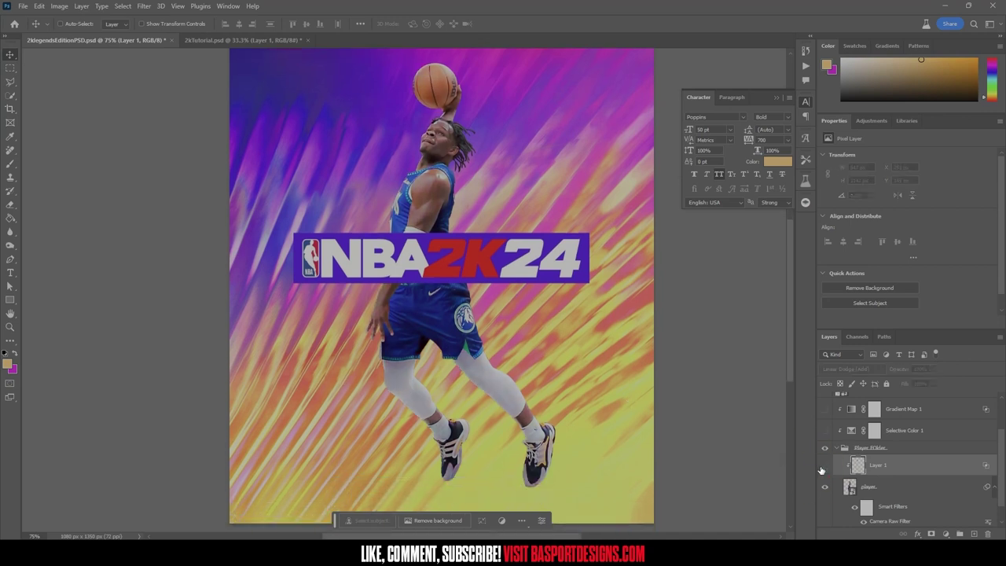
{"action": "left_click", "coordinate": [825, 466]}
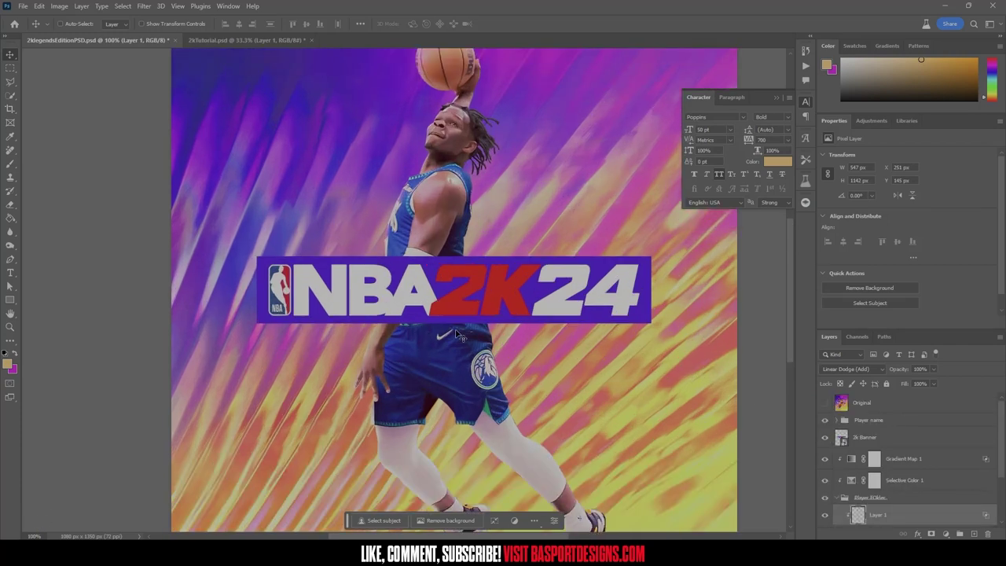
{"action": "left_click", "coordinate": [825, 402]}
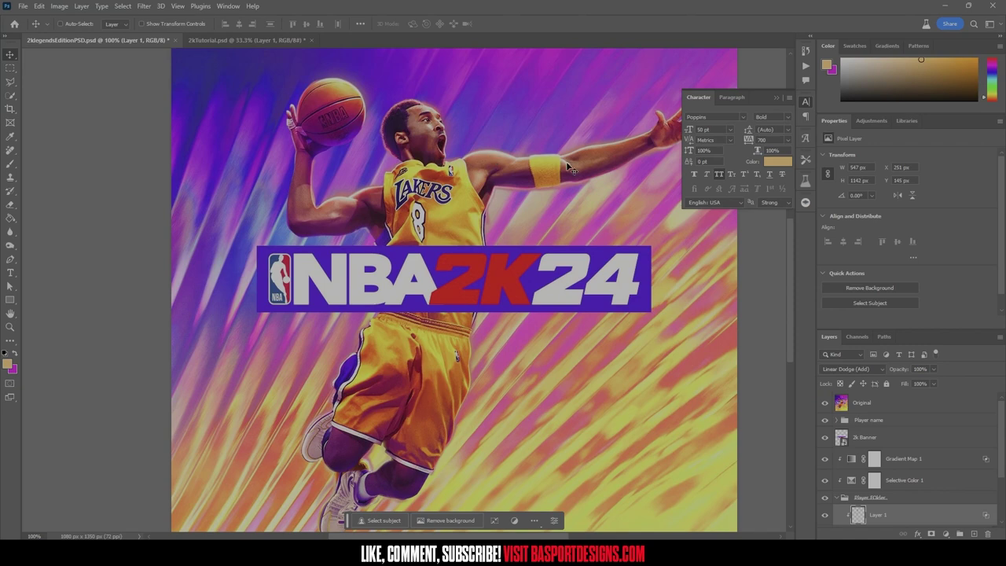
{"action": "left_click", "coordinate": [825, 403]}
- Add an Outer Glow to the player layer using the golden tone fbce73 sampled from the background's streaks
{"action": "scroll", "coordinate": [907, 454], "scroll_direction": "down", "scroll_amount": 2}
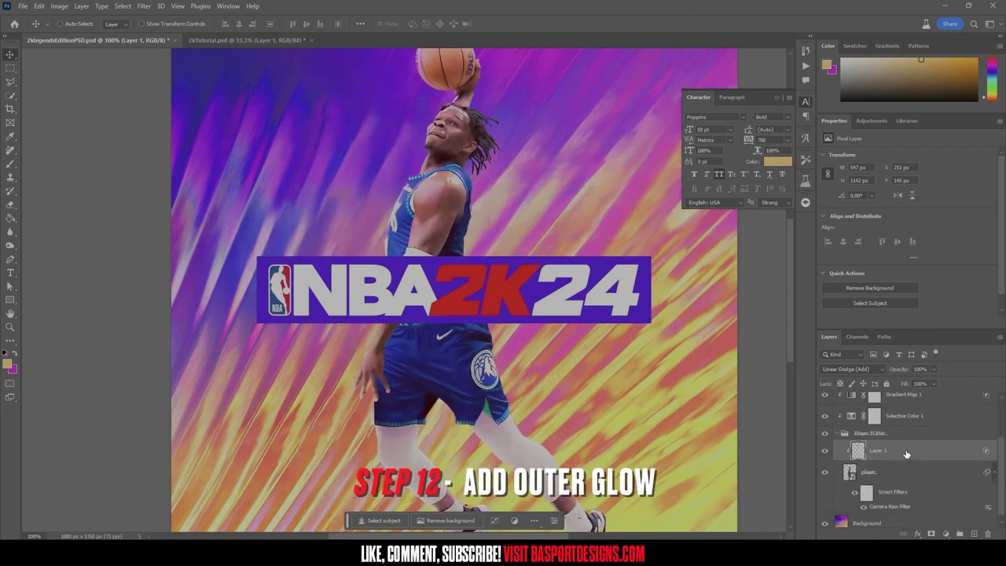
{"action": "left_click", "coordinate": [851, 471]}
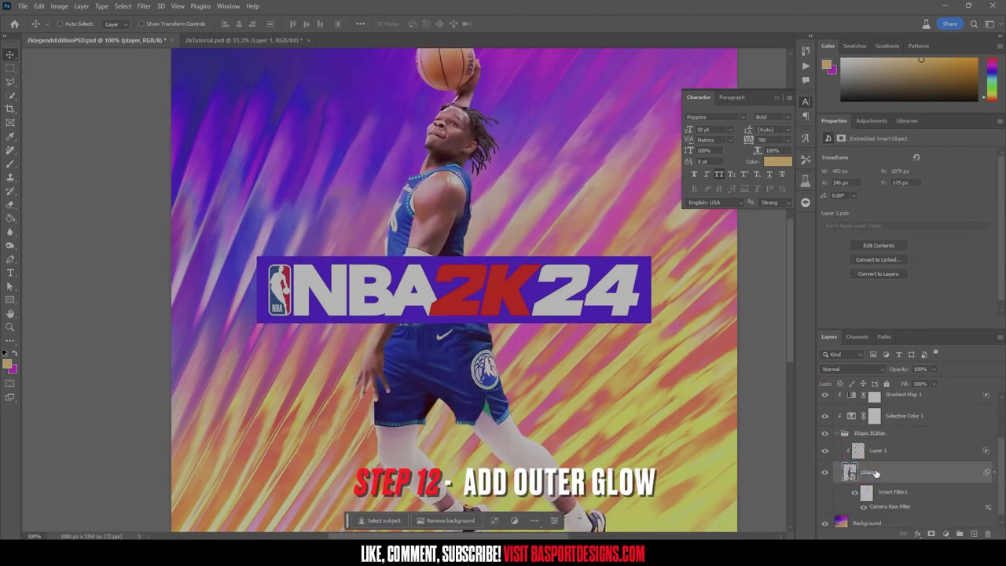
{"action": "left_click", "coordinate": [916, 534]}
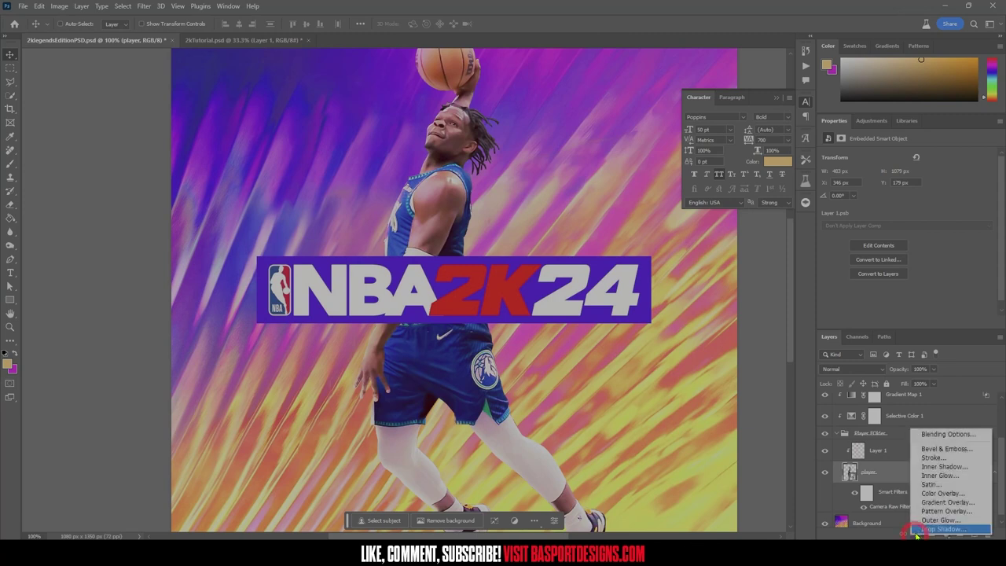
{"action": "left_click", "coordinate": [933, 528]}
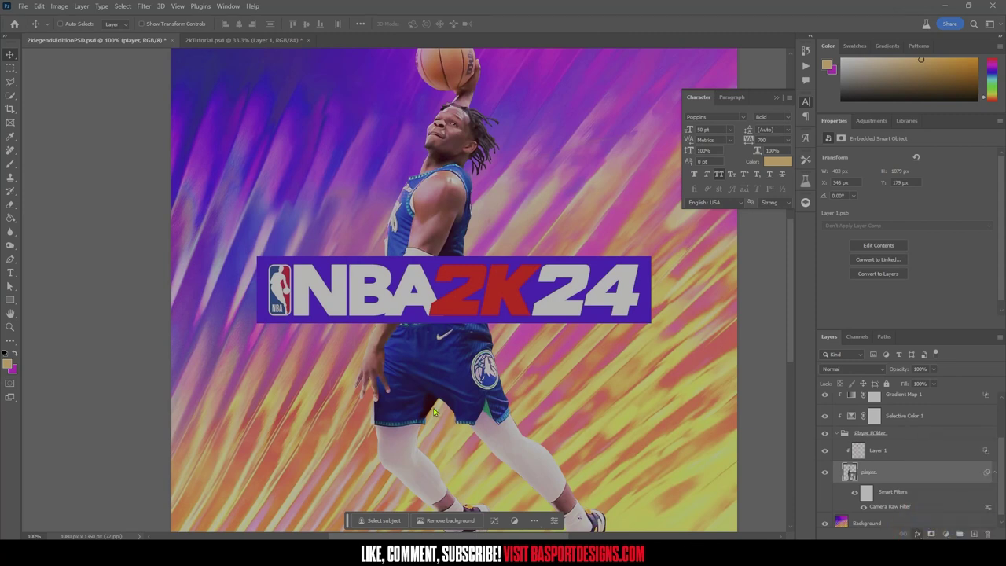
{"action": "left_click_drag", "start_coordinate": [657, 228], "coordinate": [637, 209]}
{"action": "left_click", "coordinate": [687, 297]}
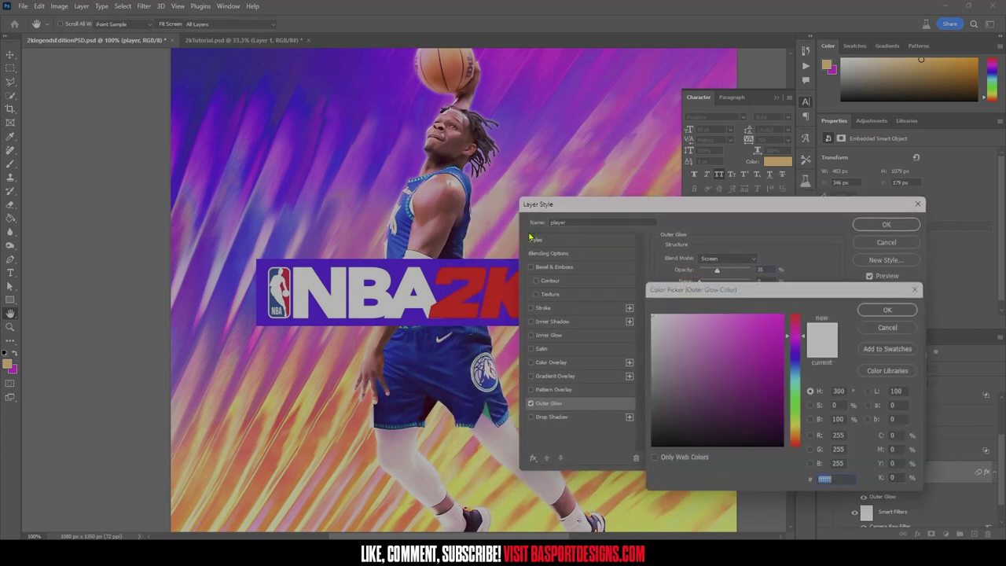
{"action": "left_click", "coordinate": [486, 202]}
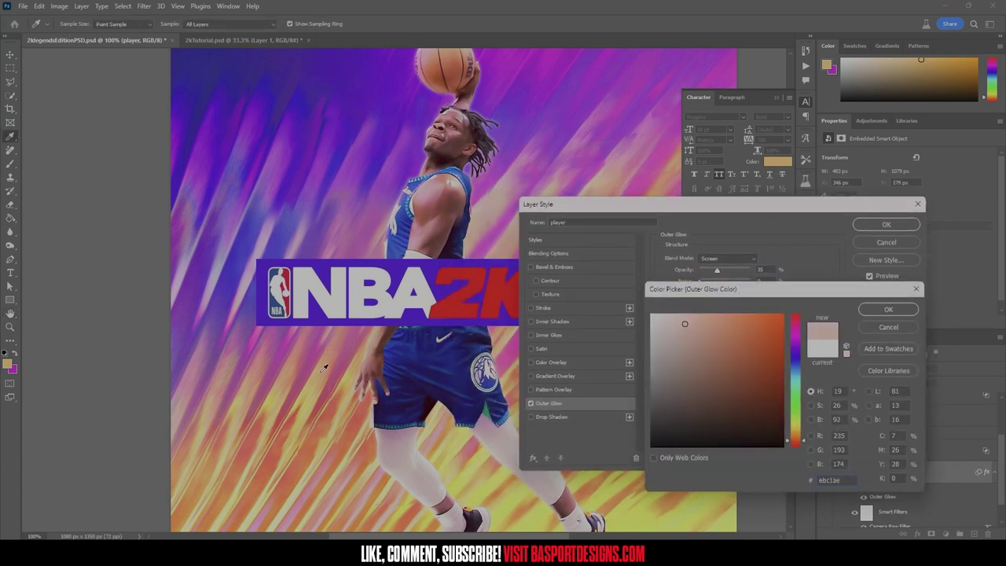
{"action": "left_click", "coordinate": [305, 382]}
{"action": "left_click", "coordinate": [228, 433]}
{"action": "left_click", "coordinate": [236, 419]}
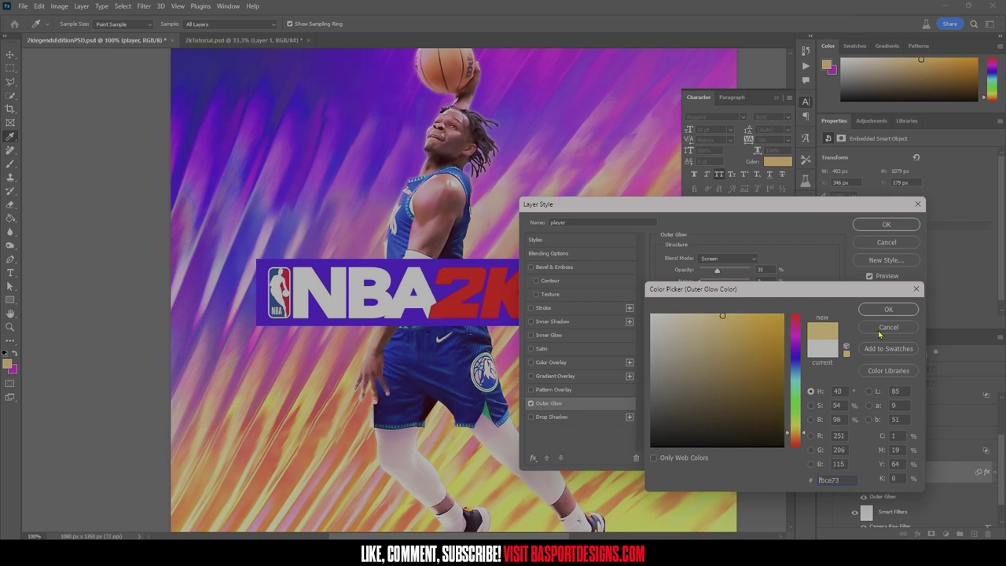
{"action": "left_click", "coordinate": [888, 309]}
- Set the outer glow to 100% opacity, 3% noise, a small spread and 6 px size, and compare the player with and without it
{"action": "left_click_drag", "start_coordinate": [718, 271], "coordinate": [749, 271]}
{"action": "left_click_drag", "start_coordinate": [594, 212], "coordinate": [353, 224]}
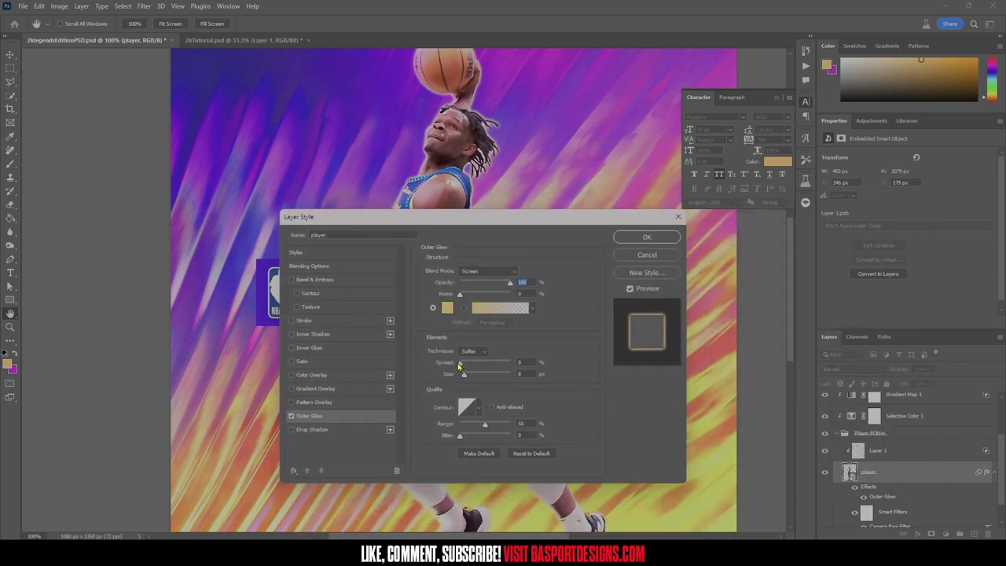
{"action": "left_click_drag", "start_coordinate": [467, 297], "coordinate": [462, 297]}
{"action": "mouse_move", "coordinate": [460, 364]}
{"action": "left_mouse_down"}
{"action": "mouse_move", "coordinate": [479, 366]}
{"action": "mouse_move", "coordinate": [464, 379]}
{"action": "left_mouse_up"}
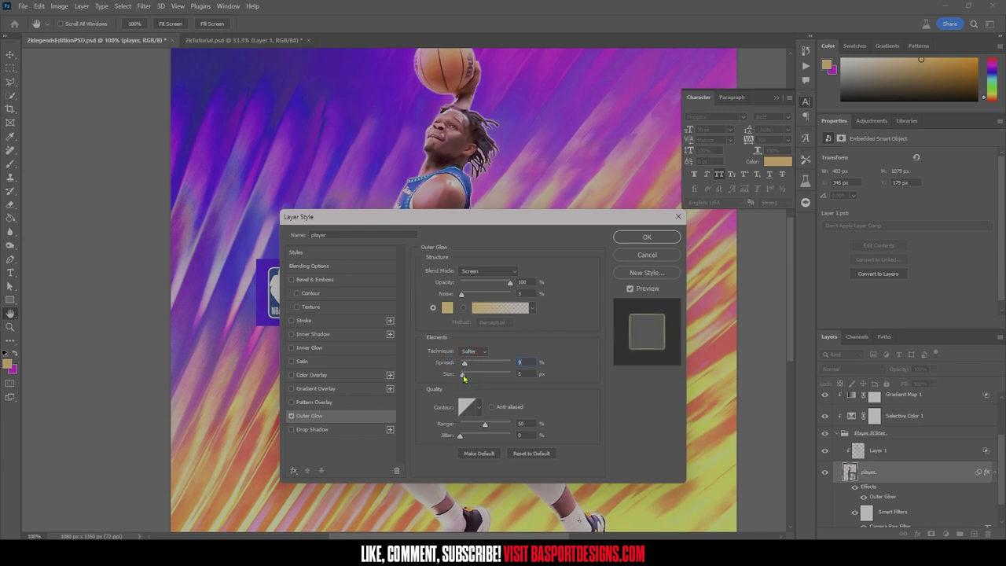
{"action": "left_click_drag", "start_coordinate": [464, 378], "coordinate": [464, 378]}
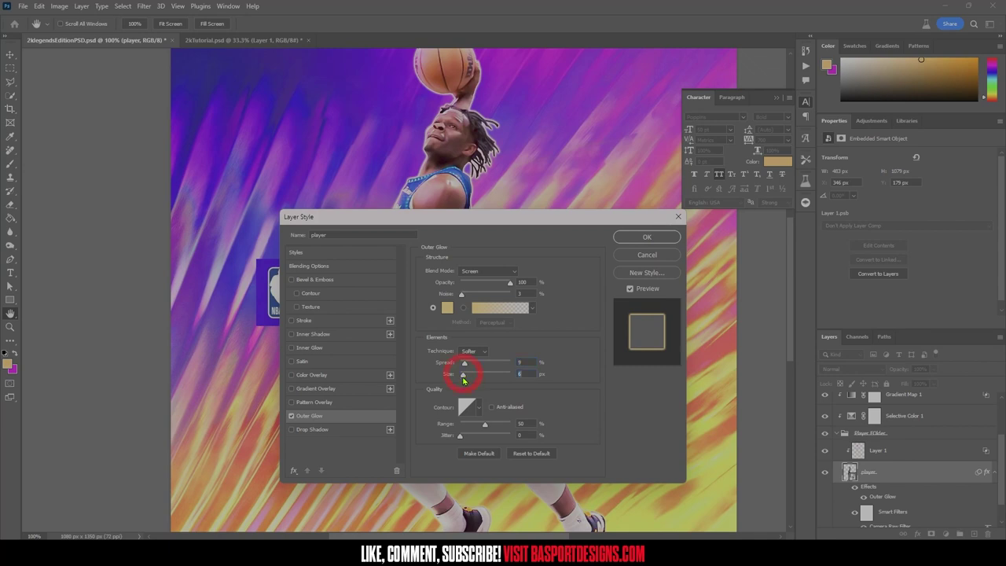
{"action": "key", "text": "shift+Tab"}
{"action": "key", "text": "Down"}
{"action": "key", "text": "Down"}
{"action": "key", "text": "Down"}
{"action": "key", "text": "Down"}
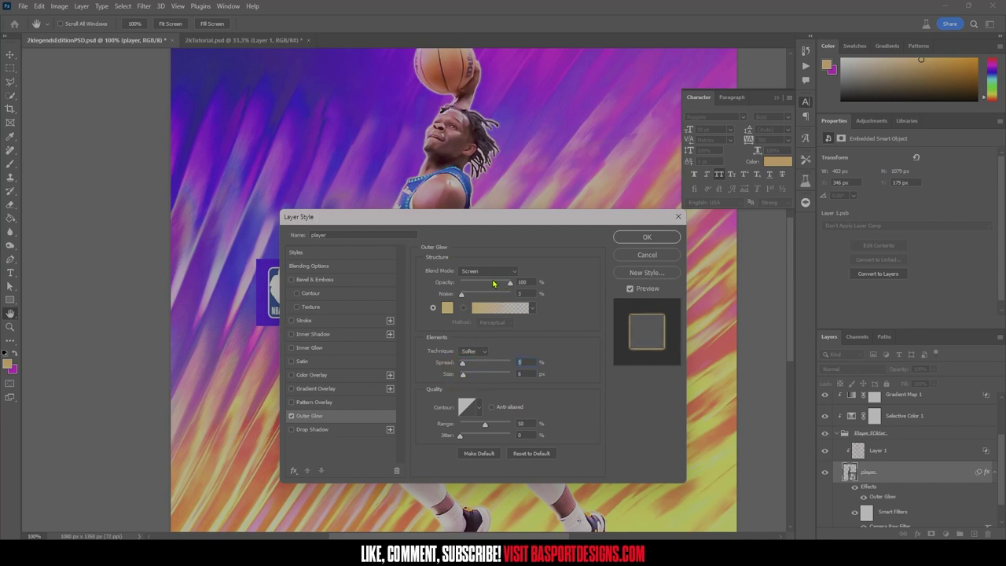
{"action": "left_click", "coordinate": [646, 237]}
{"action": "key", "text": "v"}
{"action": "scroll", "coordinate": [526, 349], "scroll_direction": "down", "scroll_amount": 2}
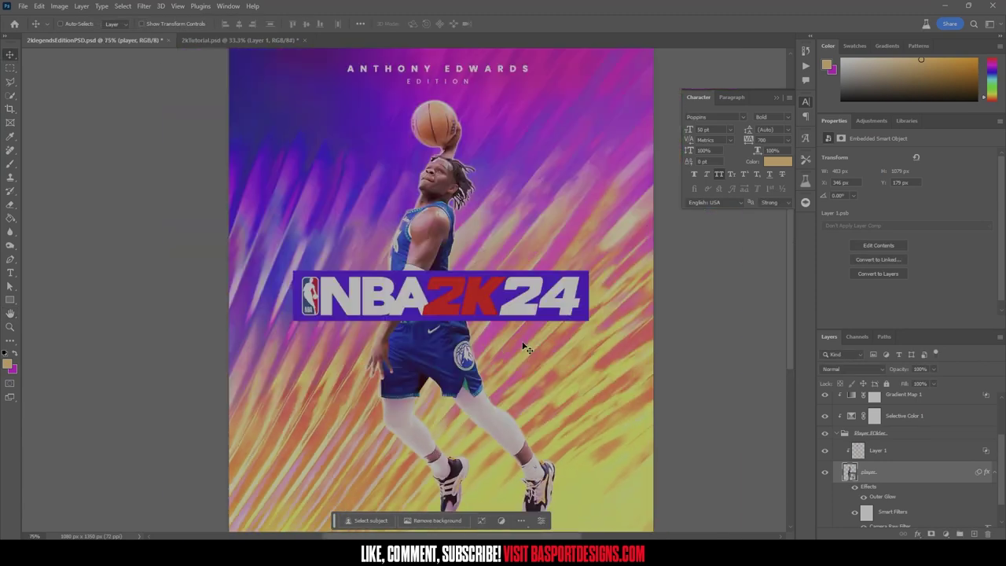
{"action": "left_click", "coordinate": [866, 498]}
{"action": "left_click", "coordinate": [866, 499]}
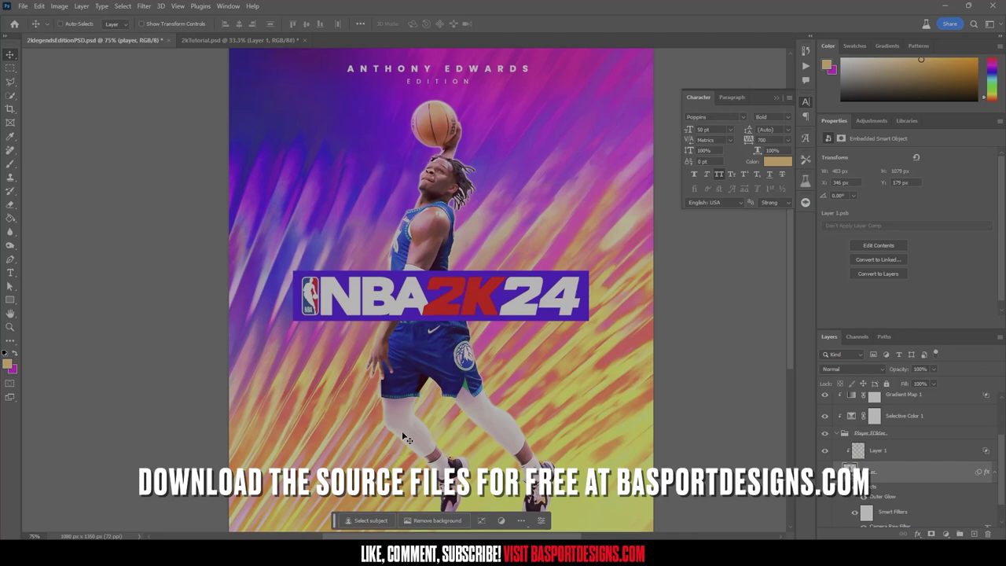
- Separate the player's Outer Glow effect into its own layer and check it by hiding and moving it
{"action": "scroll", "coordinate": [925, 481], "scroll_direction": "down", "scroll_amount": 1}
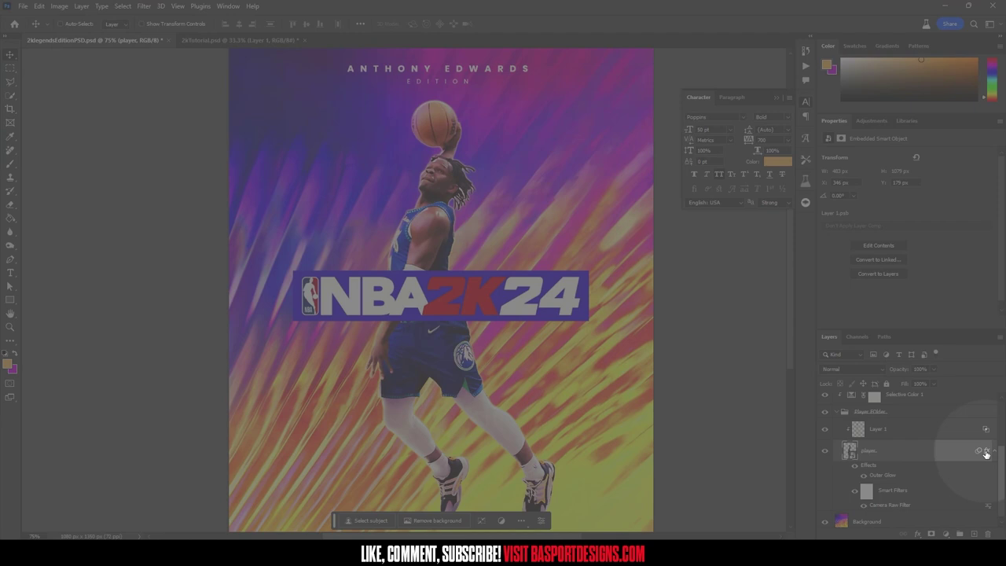
{"action": "right_click", "coordinate": [987, 454]}
{"action": "left_click", "coordinate": [958, 426]}
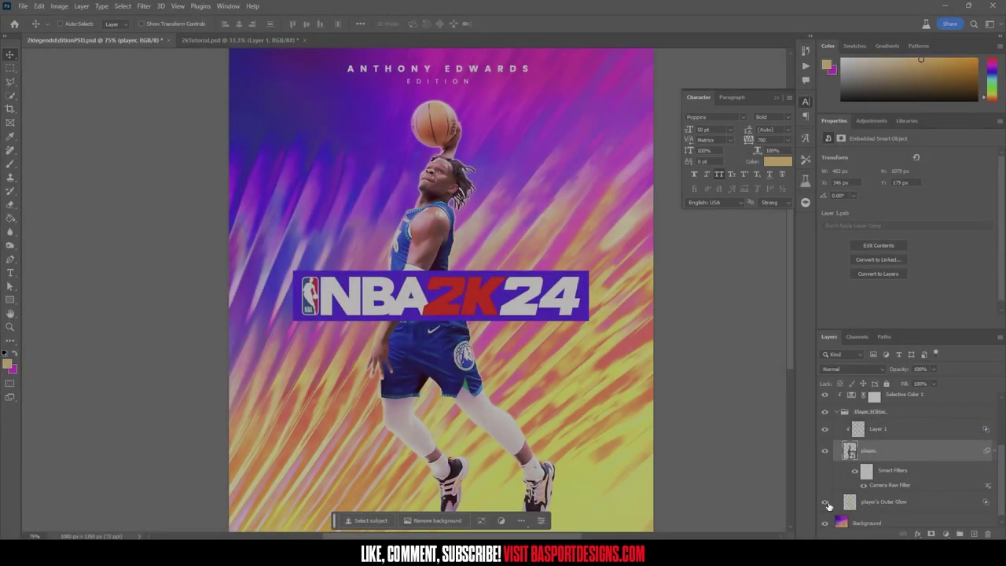
{"action": "left_click", "coordinate": [825, 503]}
{"action": "left_click", "coordinate": [825, 503]}
{"action": "left_click", "coordinate": [885, 502]}
{"action": "left_click_drag", "start_coordinate": [510, 326], "coordinate": [474, 298]}
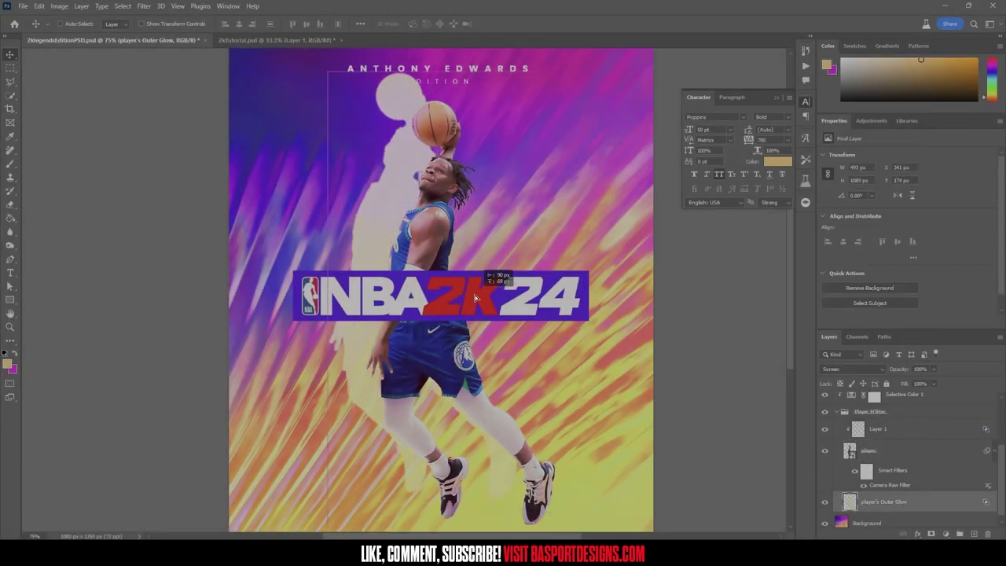
{"action": "key", "text": "ctrl+z"}
- Add a layer mask to the player's Outer Glow layer and ready a soft black Brush for painting on it
{"action": "scroll", "coordinate": [510, 456], "scroll_direction": "down", "scroll_amount": 1}
{"action": "scroll", "coordinate": [910, 493], "scroll_direction": "down", "scroll_amount": 1}
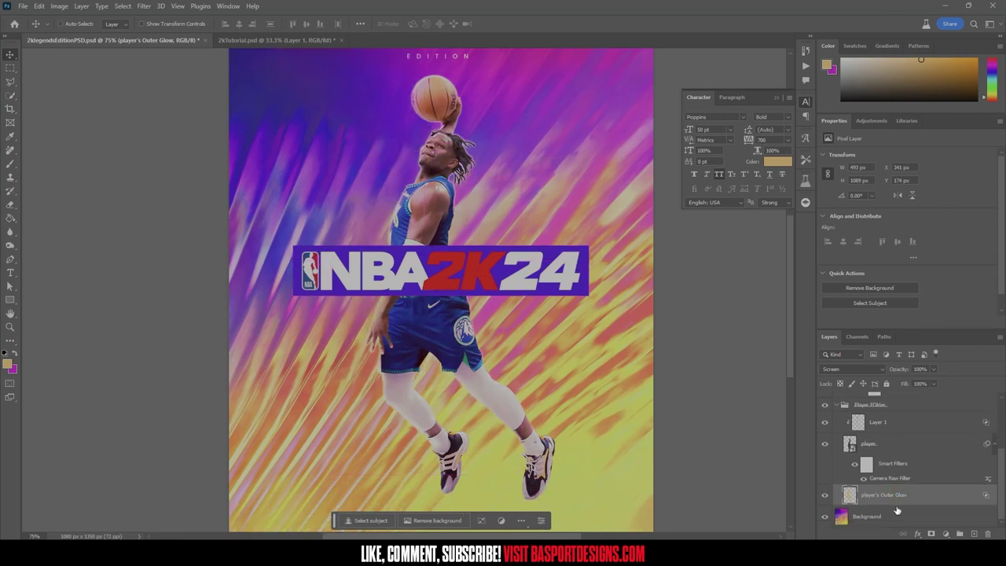
{"action": "scroll", "coordinate": [712, 405], "scroll_direction": "up", "scroll_amount": 1}
{"action": "left_click", "coordinate": [932, 534]}
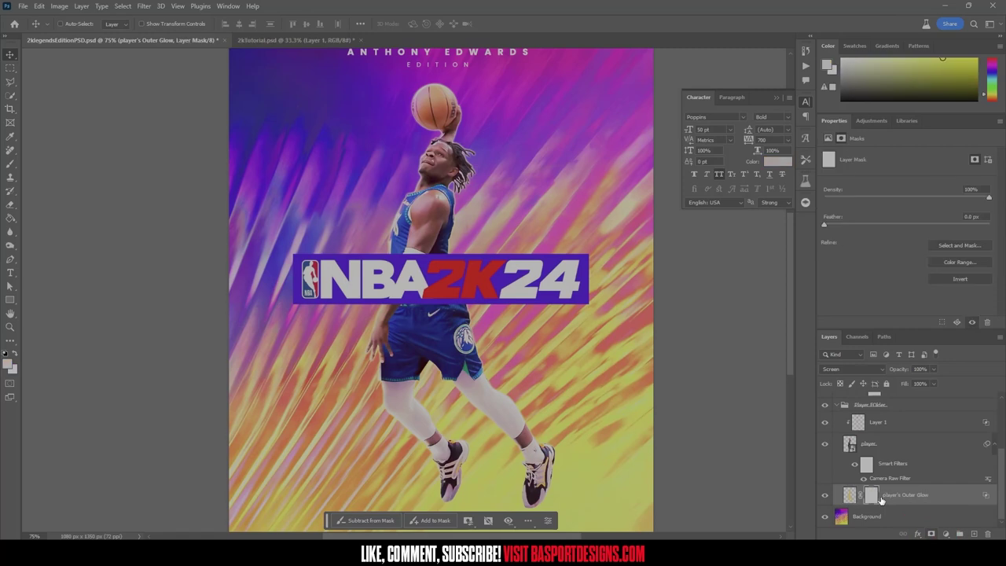
{"action": "key", "text": "ctrl+plus"}
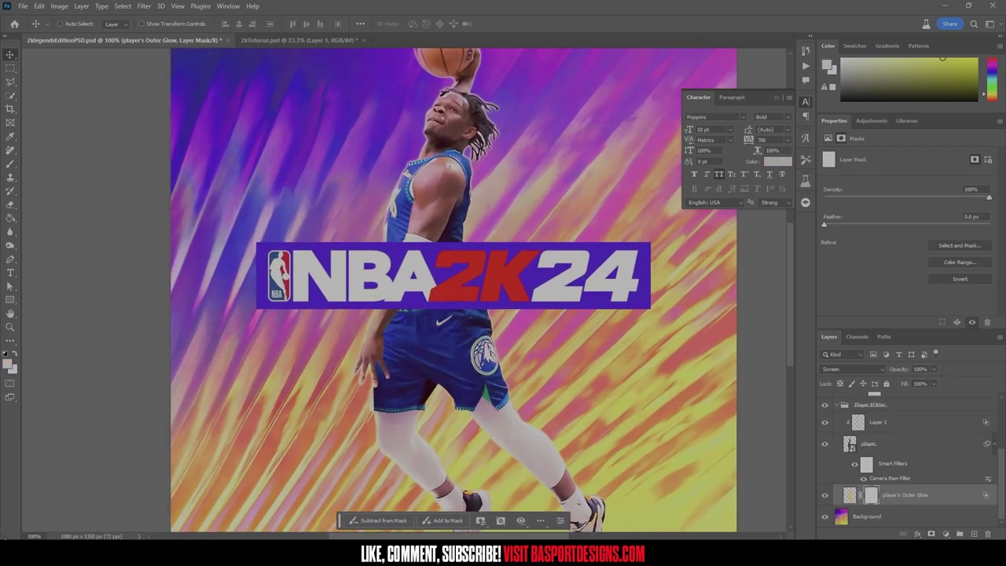
{"action": "key", "text": "b"}
{"action": "left_click", "coordinate": [6, 355]}
{"action": "left_click", "coordinate": [14, 354]}
{"action": "left_click", "coordinate": [76, 24]}
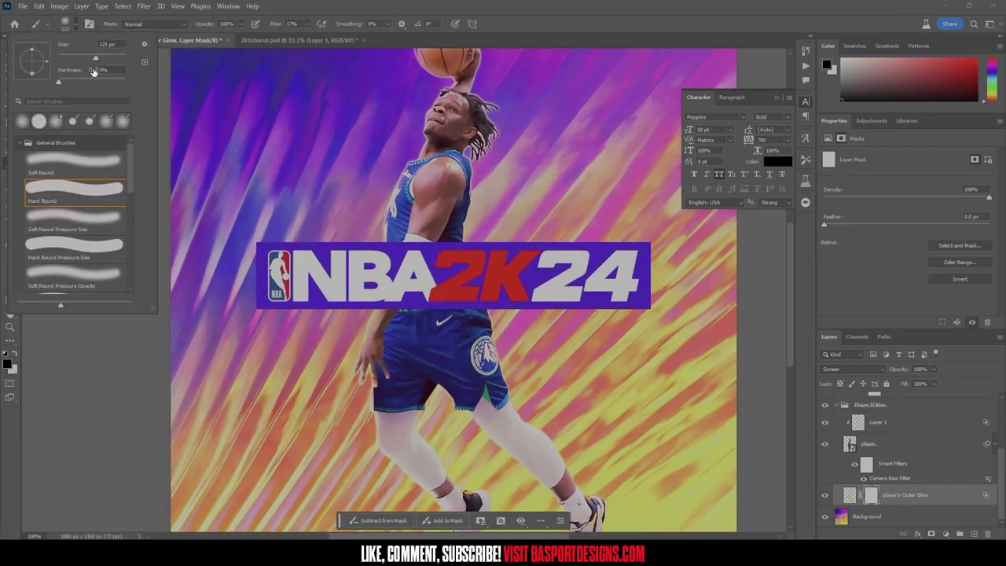
{"action": "left_click", "coordinate": [278, 225]}
- Paint black on the glow mask to fade the glow around the player's hair, face and upper body
{"action": "scroll", "coordinate": [278, 225], "scroll_direction": "up", "scroll_amount": 1}
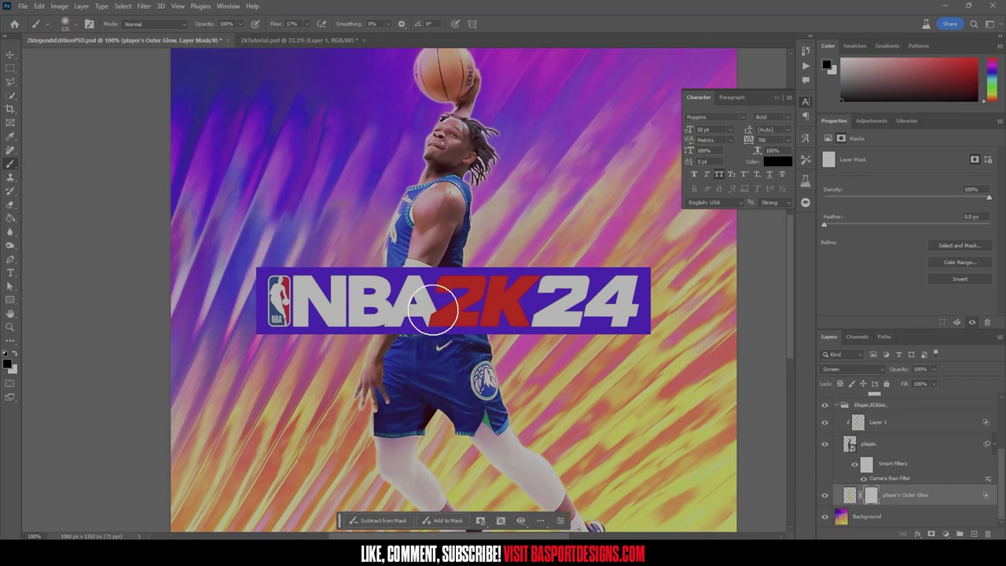
{"action": "scroll", "coordinate": [433, 311], "scroll_direction": "up", "scroll_amount": 3}
{"action": "mouse_move", "coordinate": [488, 243]}
{"action": "left_mouse_down"}
{"action": "mouse_move", "coordinate": [480, 213]}
{"action": "mouse_move", "coordinate": [474, 254]}
{"action": "left_mouse_up"}
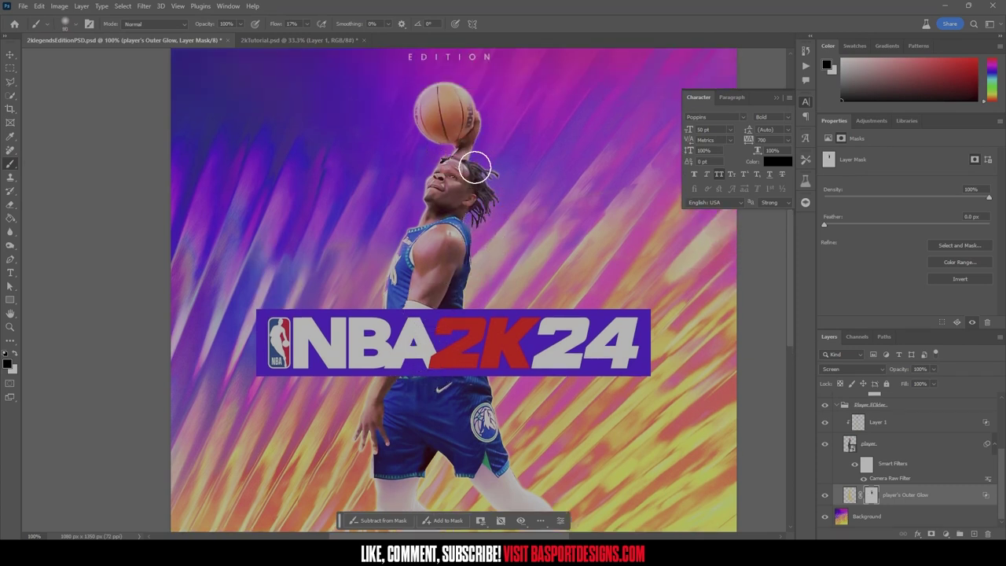
{"action": "scroll", "coordinate": [377, 174], "scroll_direction": "up", "scroll_amount": 5}
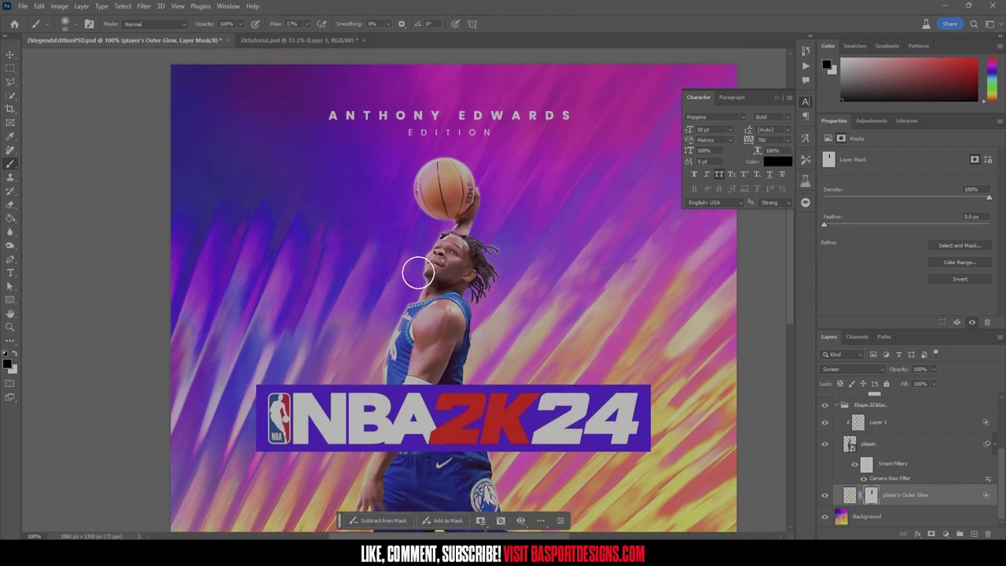
{"action": "scroll", "coordinate": [512, 291], "scroll_direction": "down", "scroll_amount": 1}
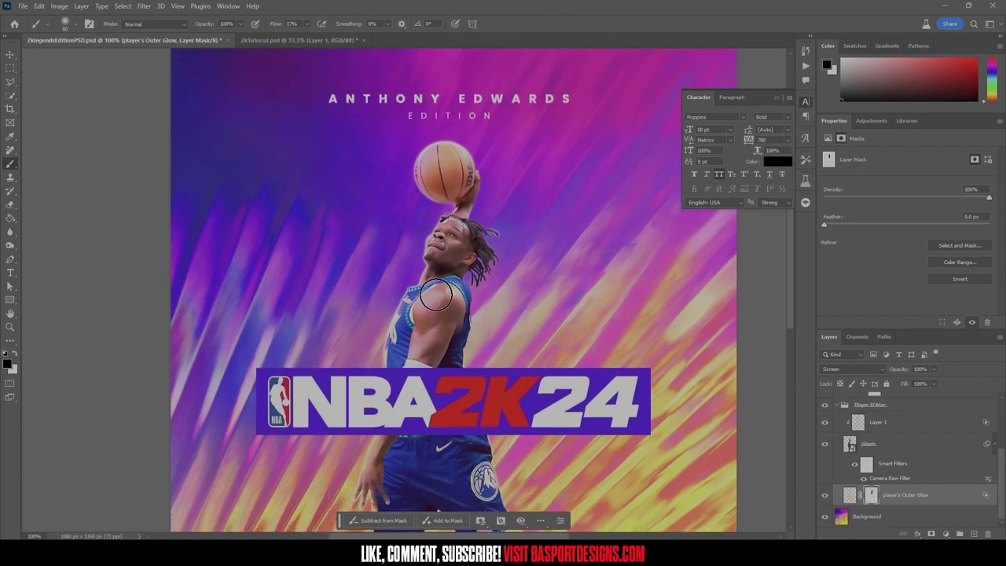
- Try to fade the glow along the underside of the basketball with a smaller brush, and undo the stroke
{"action": "key", "text": "bracketleft"}
{"action": "key", "text": "bracketleft"}
{"action": "key", "text": "bracketleft"}
{"action": "left_click_drag", "start_coordinate": [440, 200], "coordinate": [429, 192]}
{"action": "key", "text": "ctrl+z"}
{"action": "scroll", "coordinate": [423, 350], "scroll_direction": "down", "scroll_amount": 2}
{"action": "key", "text": "bracketright"}
{"action": "key", "text": "bracketright"}
{"action": "key", "text": "bracketright"}
{"action": "key", "text": "bracketright"}
- Set the glow layer's Blend If shadow range for the underlying layer to 17 / 27
{"action": "left_click", "coordinate": [917, 534]}
{"action": "left_click", "coordinate": [931, 436]}
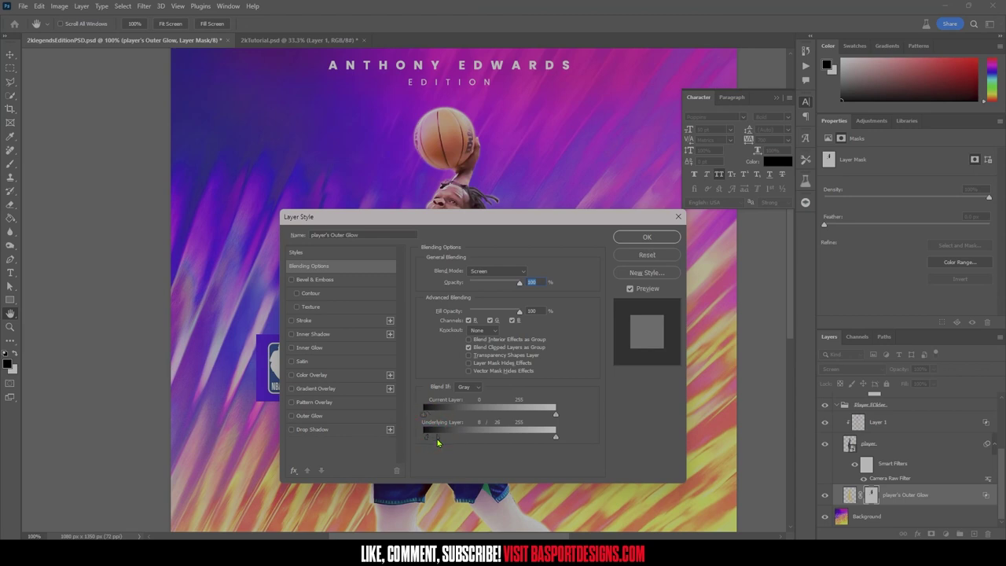
{"action": "left_click_drag", "start_coordinate": [430, 440], "coordinate": [435, 439]}
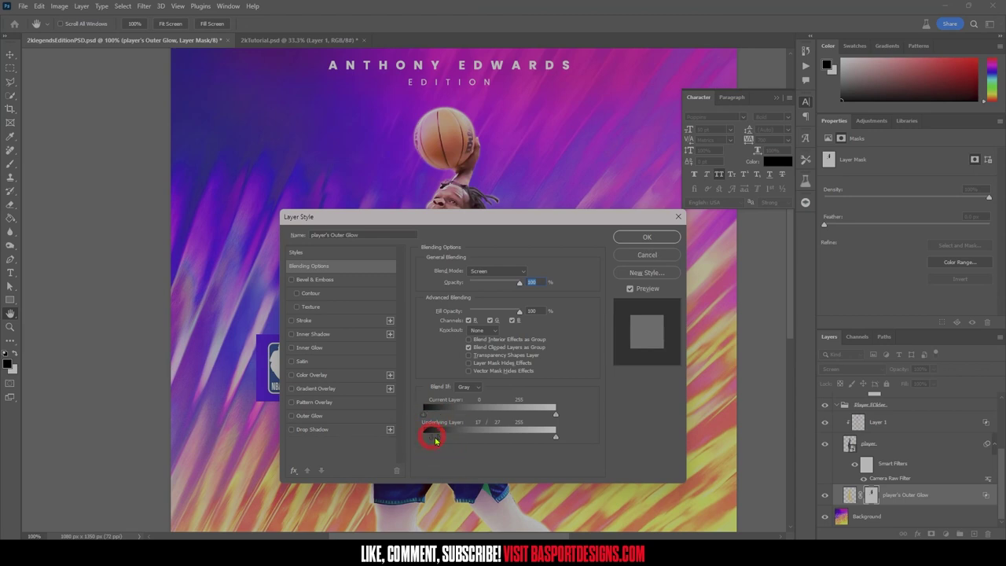
{"action": "left_click", "coordinate": [669, 239]}
- Paint black on the glow mask around the legs, shorts and lowered hand, adjusting the brush size to each area
{"action": "scroll", "coordinate": [421, 359], "scroll_direction": "down", "scroll_amount": 3}
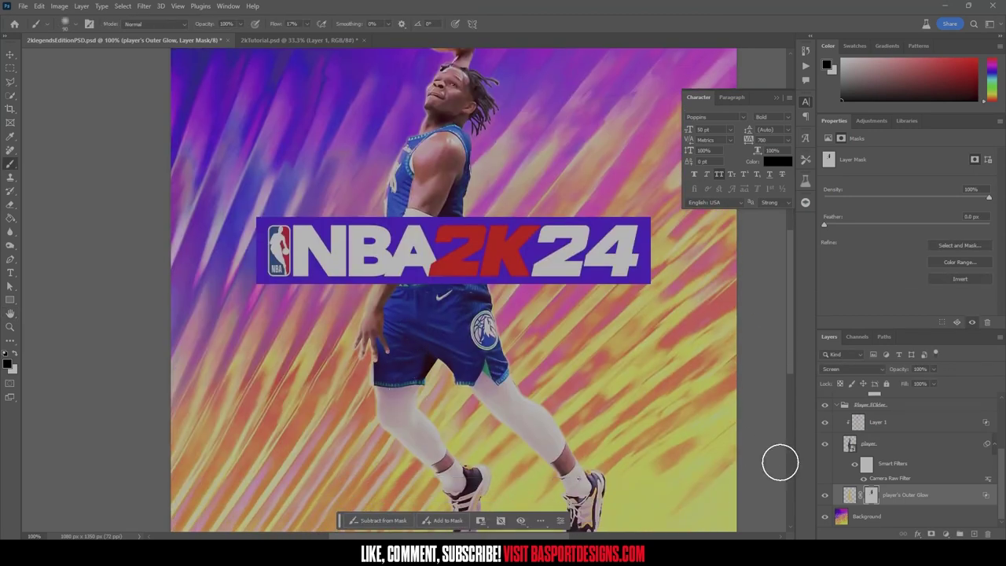
{"action": "scroll", "coordinate": [428, 395], "scroll_direction": "down", "scroll_amount": 2}
{"action": "key", "text": "]"}
{"action": "key", "text": "]"}
{"action": "mouse_move", "coordinate": [415, 381]}
{"action": "left_mouse_down"}
{"action": "mouse_move", "coordinate": [443, 405]}
{"action": "mouse_move", "coordinate": [438, 396]}
{"action": "left_mouse_up"}
{"action": "key", "text": "["}
{"action": "key", "text": "["}
{"action": "left_click_drag", "start_coordinate": [391, 353], "coordinate": [375, 276]}
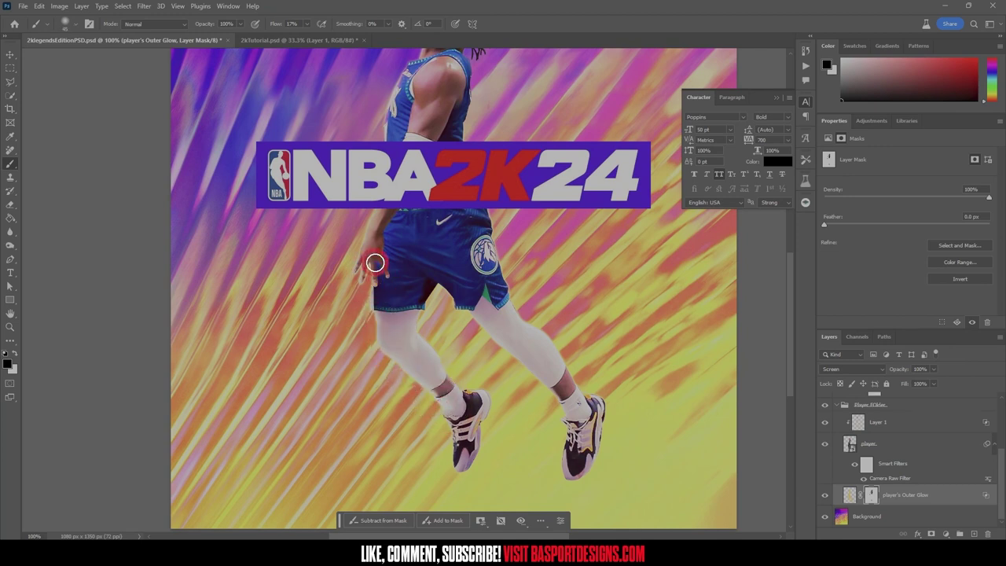
{"action": "scroll", "coordinate": [491, 203], "scroll_direction": "up", "scroll_amount": 1}
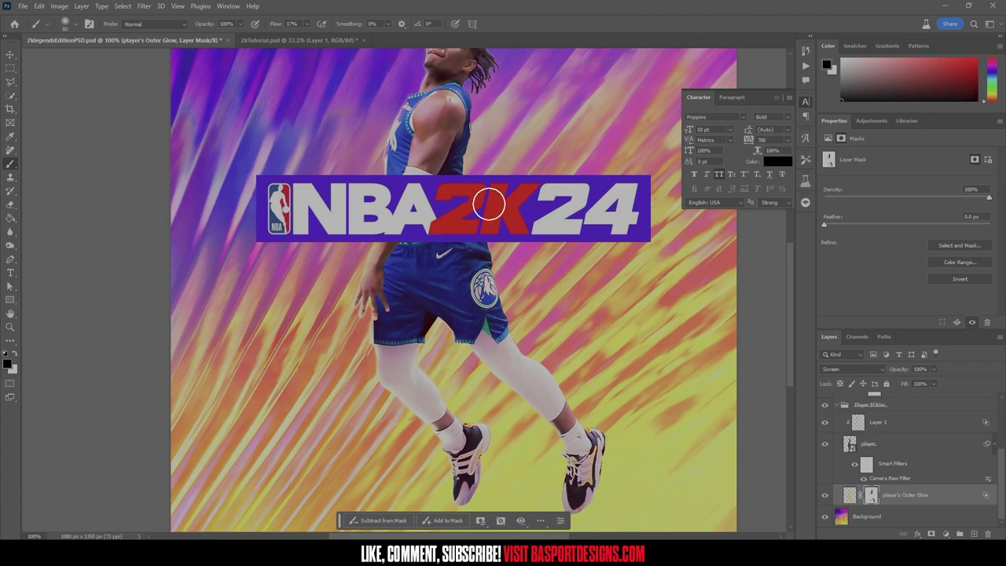
{"action": "scroll", "coordinate": [607, 457], "scroll_direction": "up", "scroll_amount": 2}
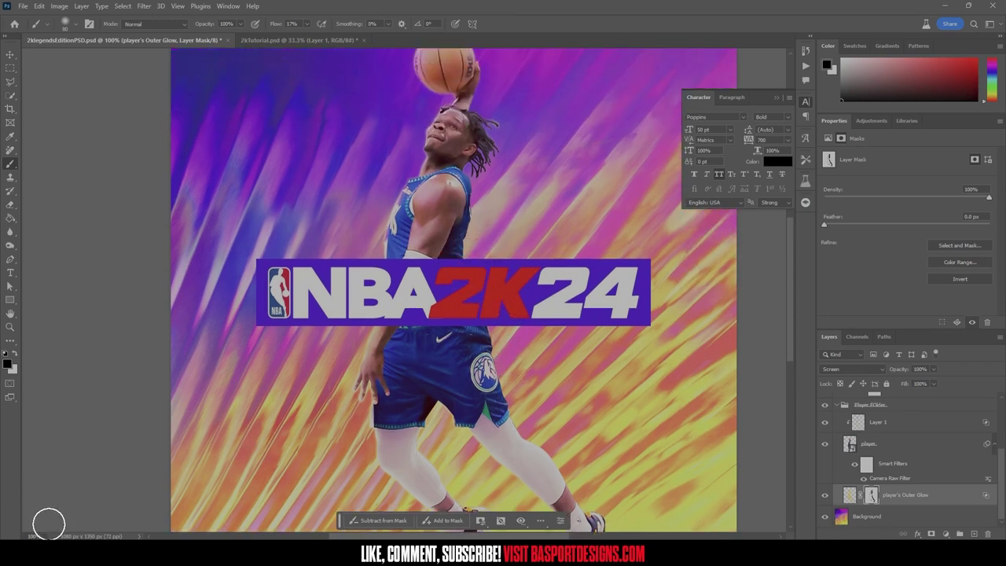
- Review the masked glow across the whole cover and compare the result with the Original artwork
{"action": "key", "text": "ctrl+minus"}
{"action": "key", "text": "ctrl+minus"}
{"action": "key", "text": "ctrl+plus"}
{"action": "key", "text": "ctrl+plus"}
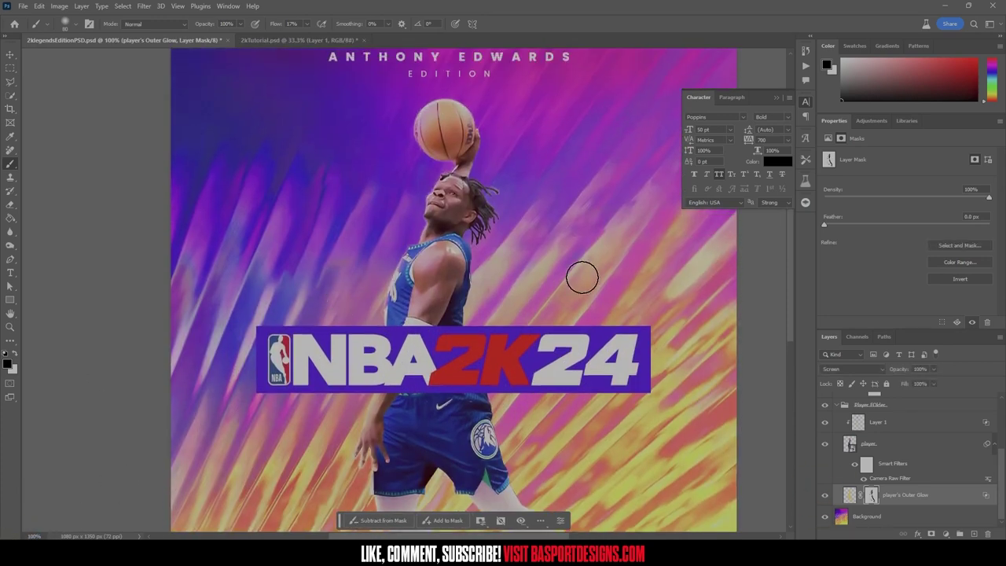
{"action": "scroll", "coordinate": [827, 425], "scroll_direction": "up", "scroll_amount": 3}
{"action": "left_click", "coordinate": [825, 404]}
{"action": "left_click", "coordinate": [825, 403]}
{"action": "scroll", "coordinate": [334, 346], "scroll_direction": "down", "scroll_amount": 2}
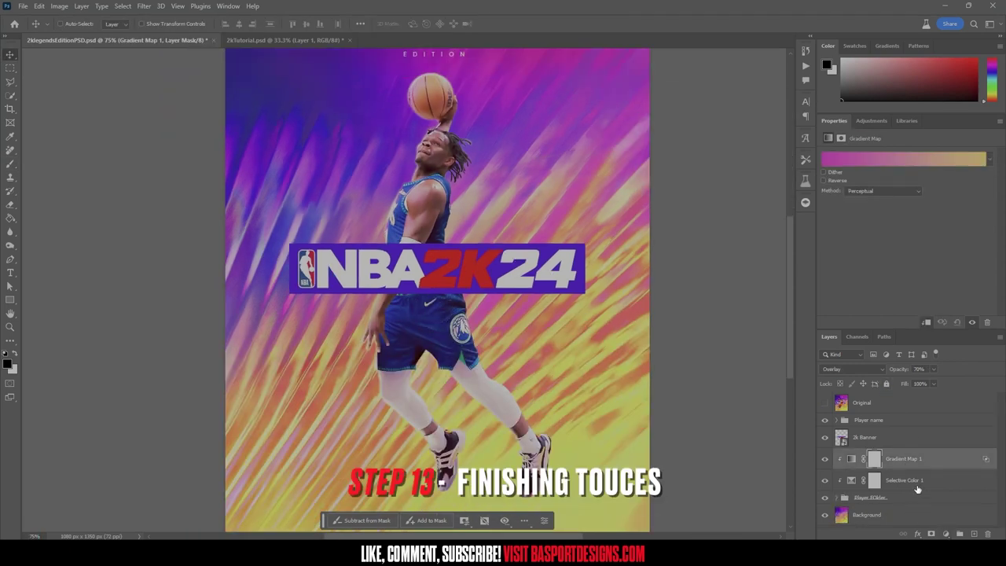
- Add an Exposure adjustment above Gradient Map 1, rename it Shadows and clip it to the player group
{"action": "left_click", "coordinate": [944, 534]}
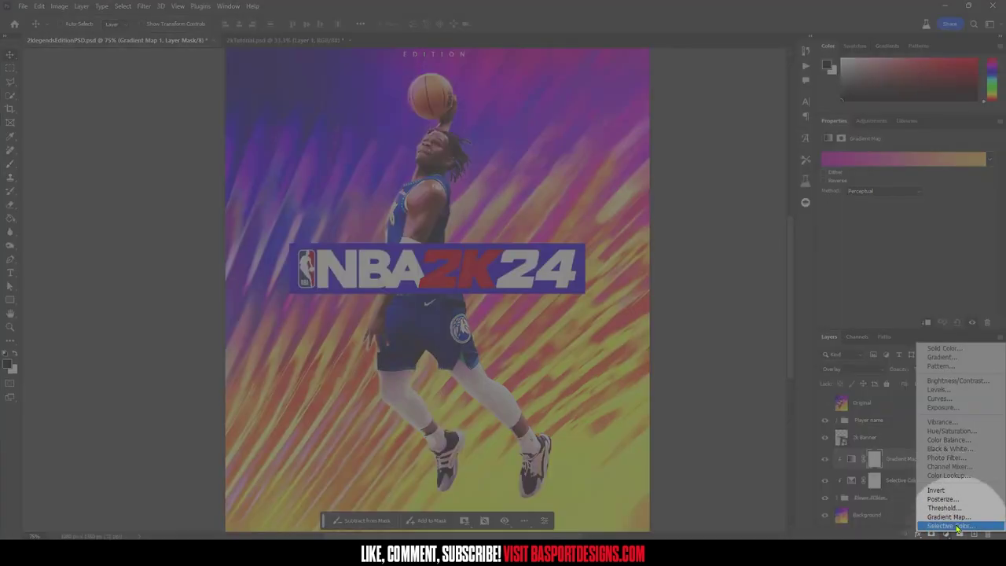
{"action": "left_click", "coordinate": [943, 408]}
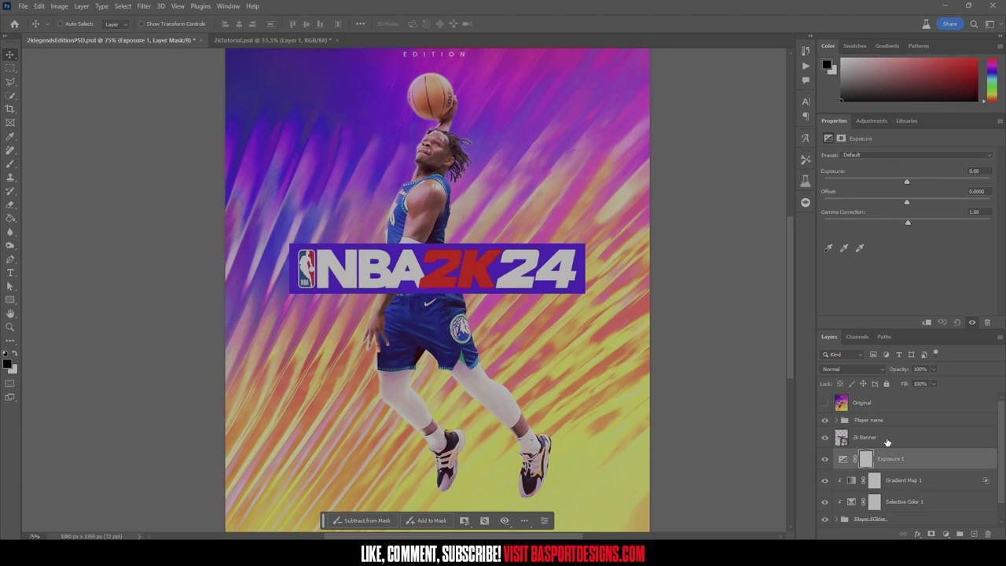
{"action": "double_click", "coordinate": [889, 462]}
{"action": "type", "text": "Shadows"}
{"action": "key", "text": "Return"}
{"action": "key", "text": "ctrl+alt+g"}
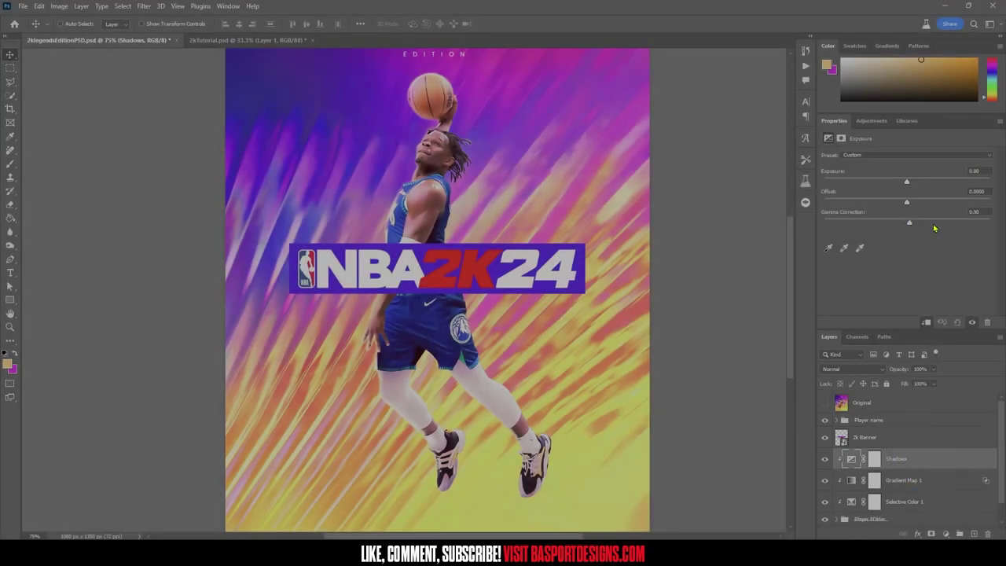
- Set the Shadows adjustment's Offset to -0.0570 and Gamma Correction to about 0.83, and compare the player with and without it
{"action": "mouse_move", "coordinate": [935, 228]}
{"action": "left_mouse_down"}
{"action": "mouse_move", "coordinate": [924, 224]}
{"action": "mouse_move", "coordinate": [941, 228]}
{"action": "mouse_move", "coordinate": [932, 233]}
{"action": "left_mouse_up"}
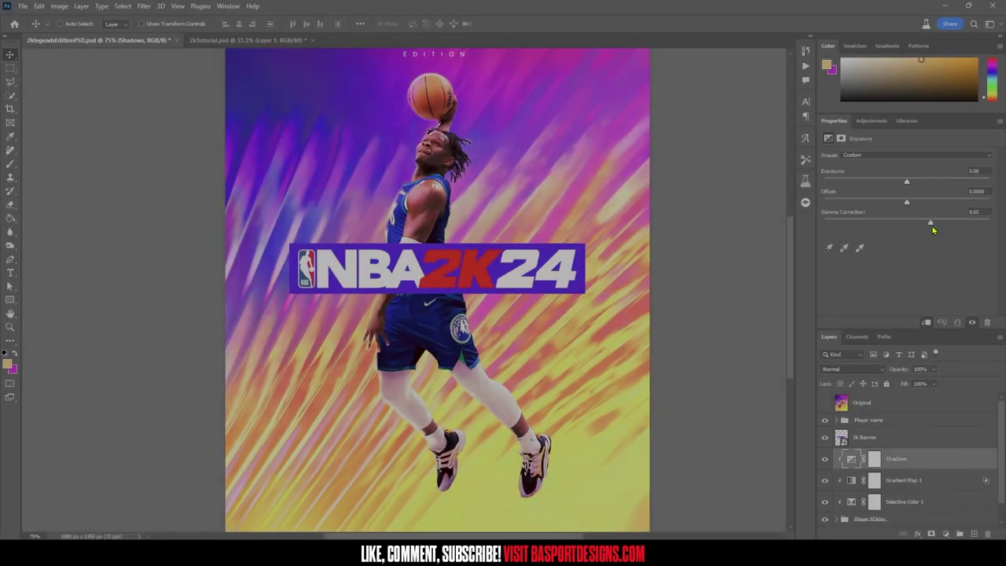
{"action": "left_click_drag", "start_coordinate": [907, 204], "coordinate": [910, 183]}
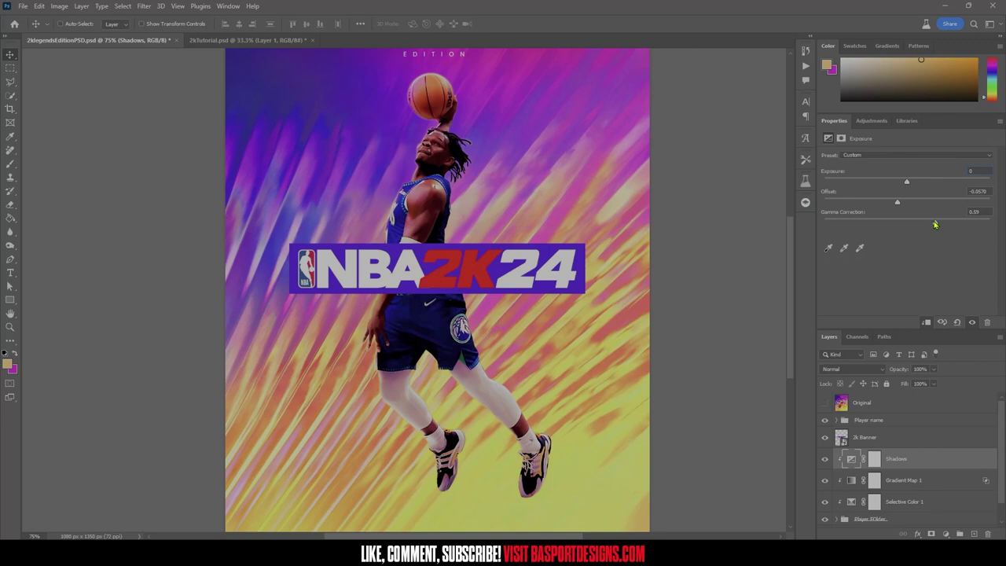
{"action": "left_click_drag", "start_coordinate": [934, 226], "coordinate": [920, 226]}
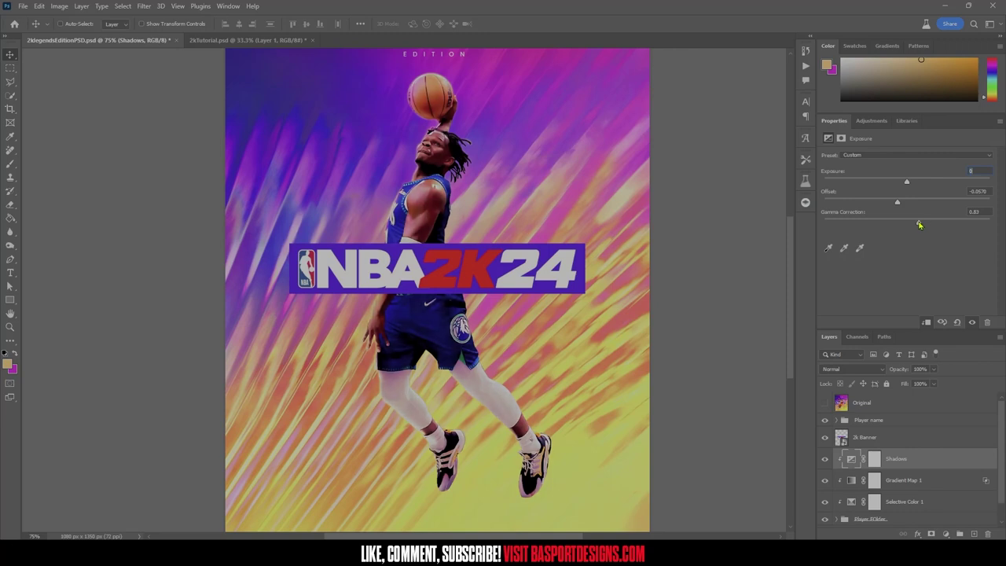
{"action": "left_click", "coordinate": [826, 460]}
{"action": "left_click", "coordinate": [825, 460]}
- Add a second Exposure adjustment above Shadows, rename it highlights and clip it to the player group
{"action": "left_click", "coordinate": [946, 535]}
{"action": "left_click", "coordinate": [932, 402]}
{"action": "double_click", "coordinate": [898, 459]}
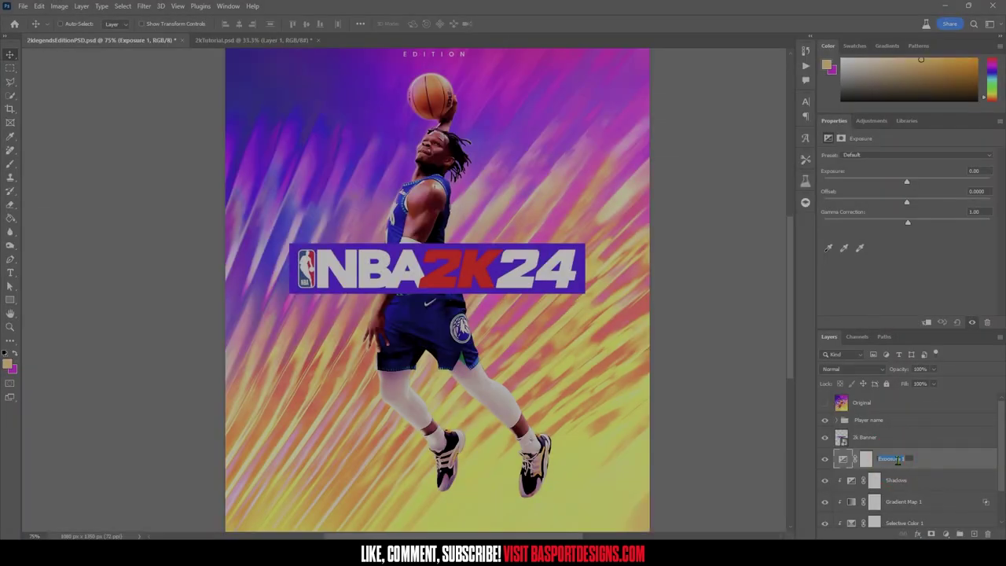
{"action": "type", "text": "Lighting"}
{"action": "key", "text": "Return"}
{"action": "double_click", "coordinate": [890, 459]}
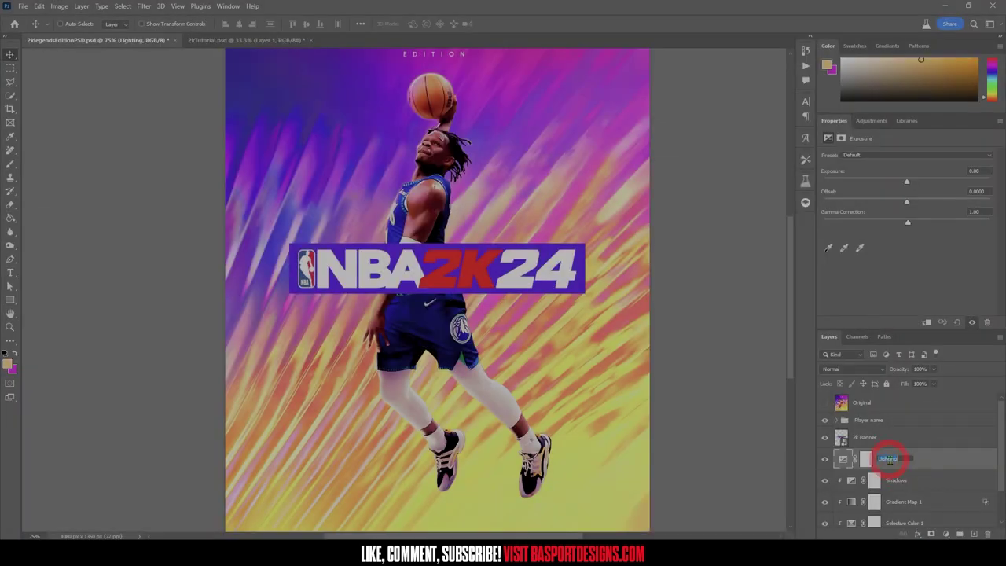
{"action": "type", "text": "highlights"}
{"action": "key", "text": "Return"}
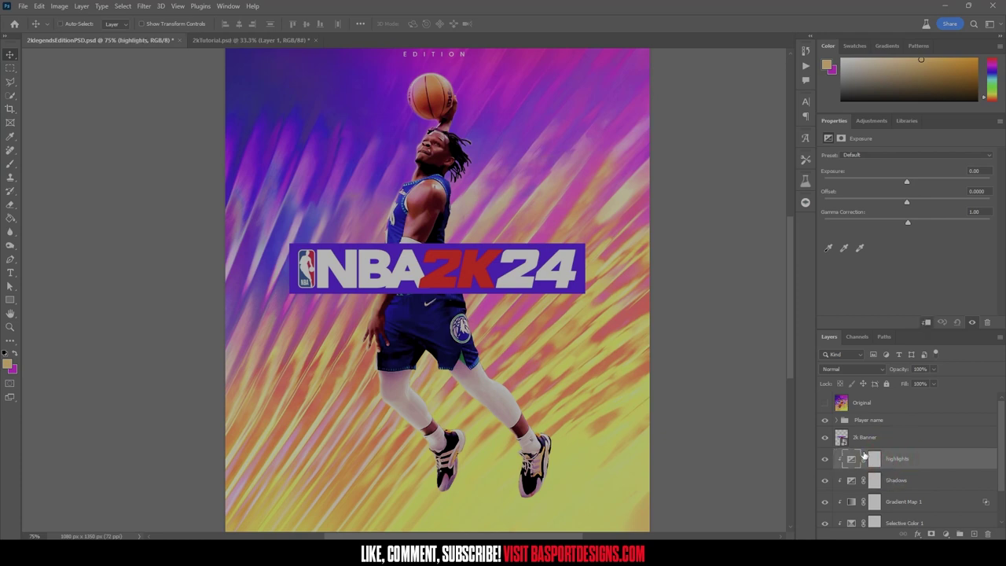
- Set the highlights adjustment's Exposure to +0.76, compare its effect on the player and hide the layer
{"action": "scroll", "coordinate": [865, 456], "scroll_direction": "down", "scroll_amount": 2}
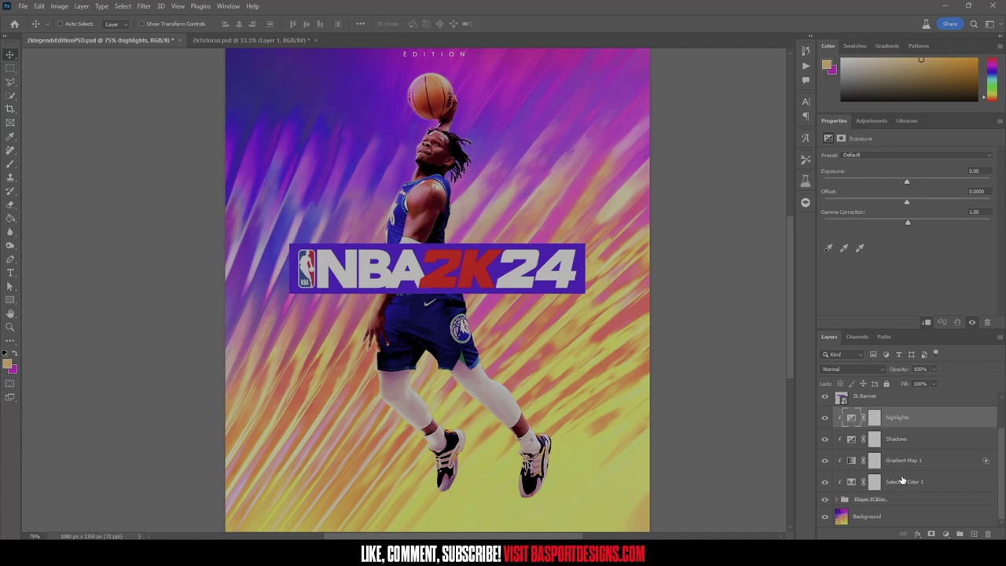
{"action": "scroll", "coordinate": [902, 481], "scroll_direction": "up", "scroll_amount": 1}
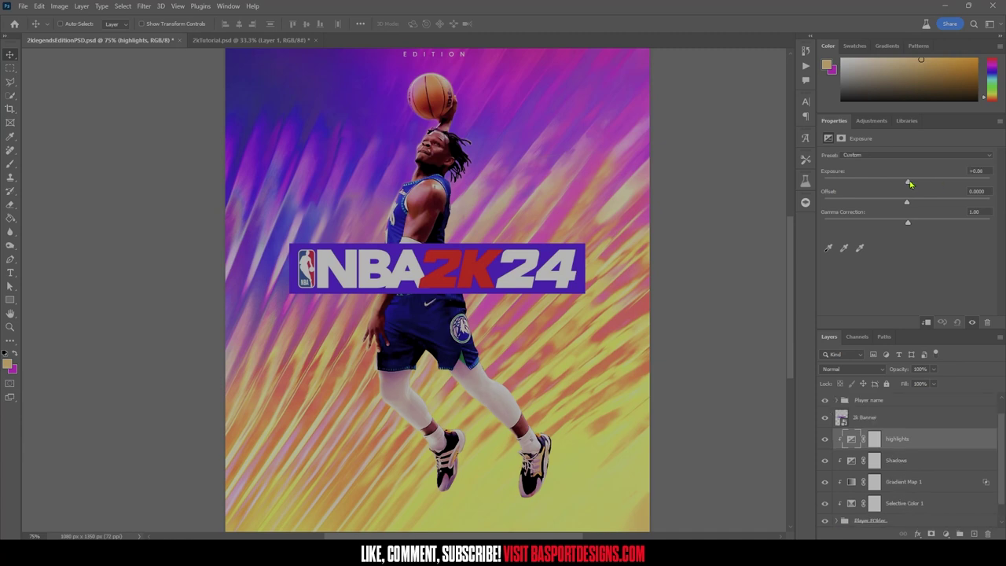
{"action": "left_click_drag", "start_coordinate": [910, 183], "coordinate": [914, 184]}
{"action": "left_click", "coordinate": [825, 461]}
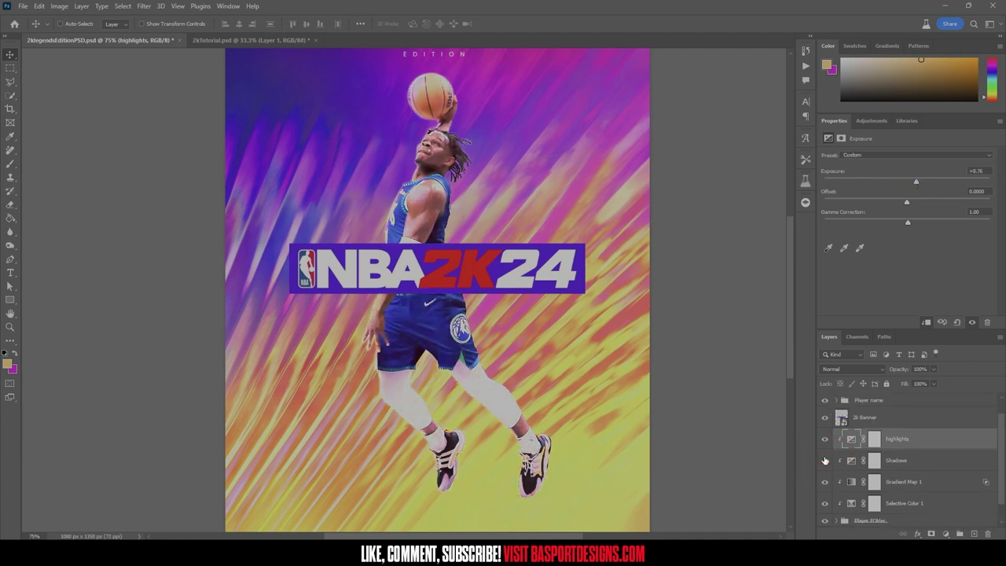
{"action": "left_click", "coordinate": [825, 440]}
{"action": "left_click", "coordinate": [826, 441]}
{"action": "left_click", "coordinate": [825, 440]}
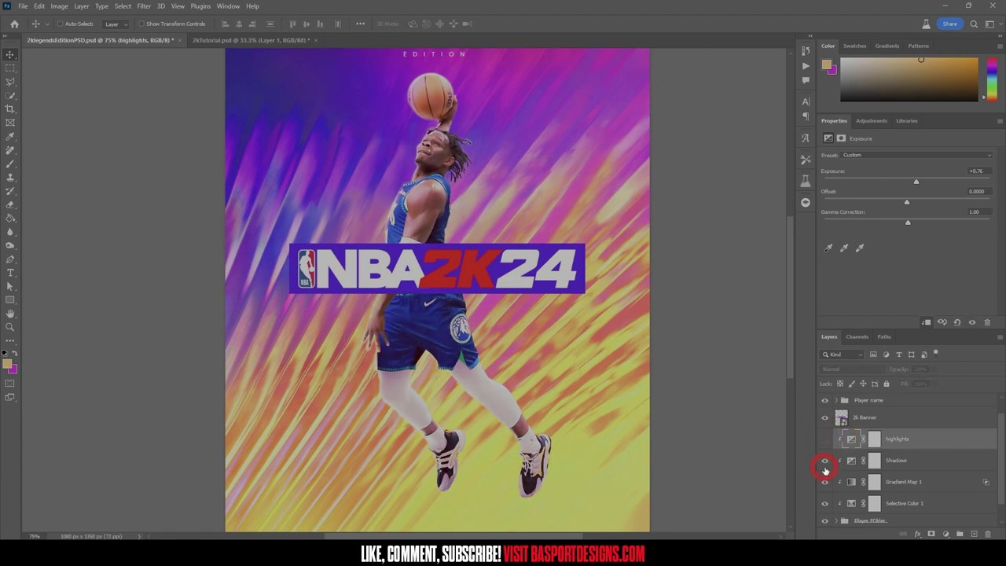
- Invert the Shadows layer mask to black
{"action": "left_click", "coordinate": [876, 461]}
{"action": "left_click", "coordinate": [875, 464]}
{"action": "key", "text": "ctrl"}
{"action": "key", "text": "ctrl"}
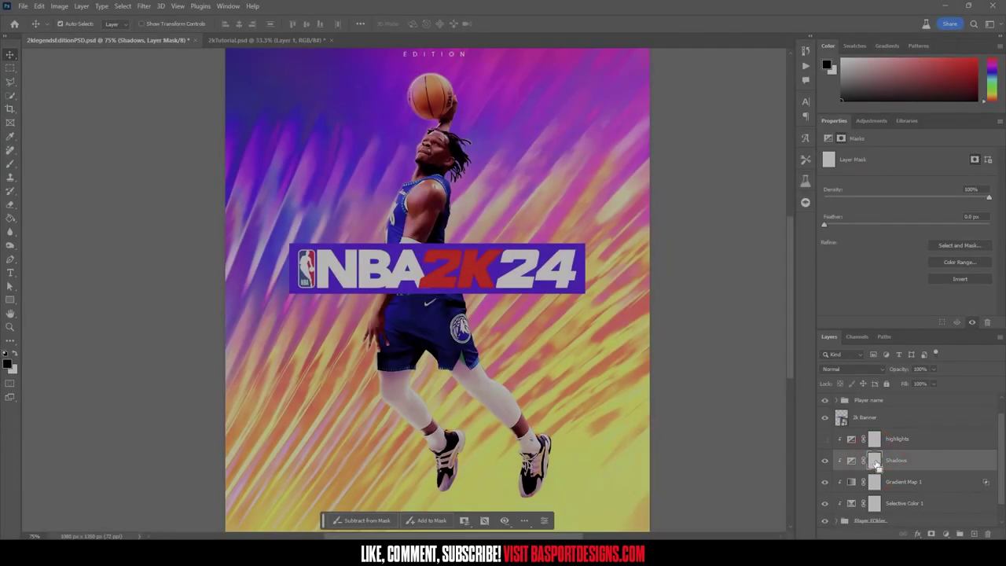
{"action": "key", "text": "ctrl+i"}
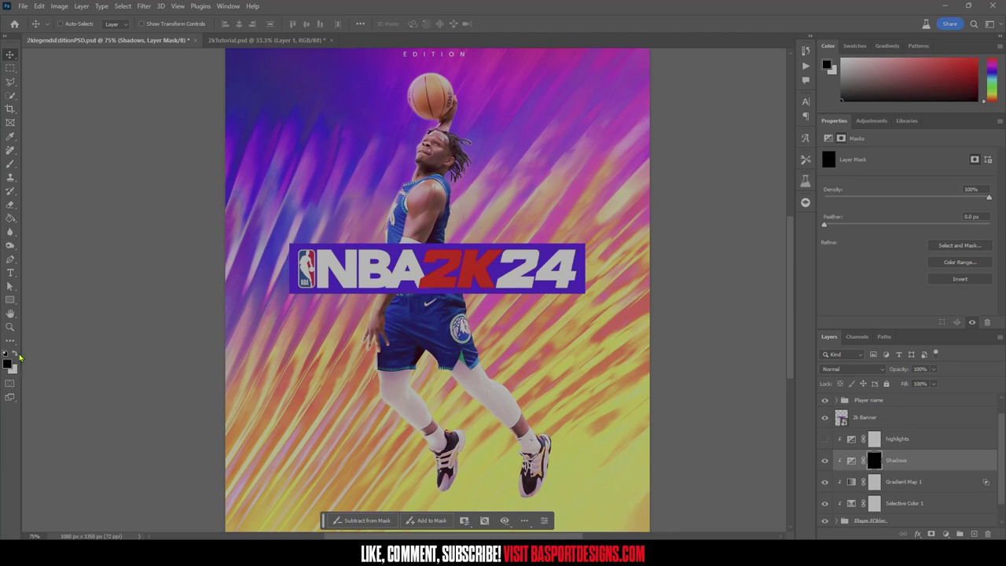
- Paint white on the Shadows mask over the lowered arm and adjoining edge of the shorts, reducing the brush size for detail
{"action": "key", "text": "b"}
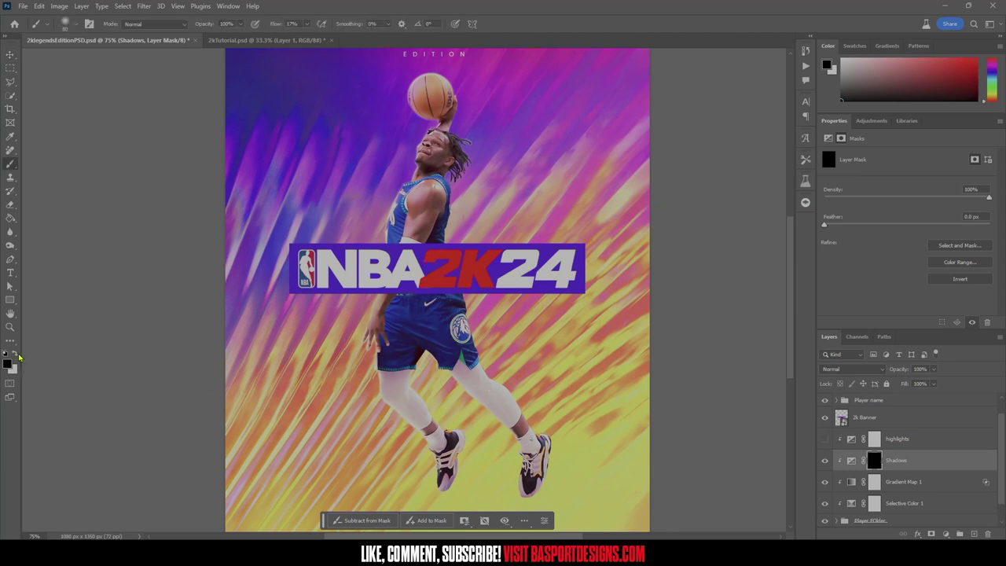
{"action": "key", "text": "x"}
{"action": "key", "text": "Return"}
{"action": "scroll", "coordinate": [425, 384], "scroll_direction": "down", "scroll_amount": 2}
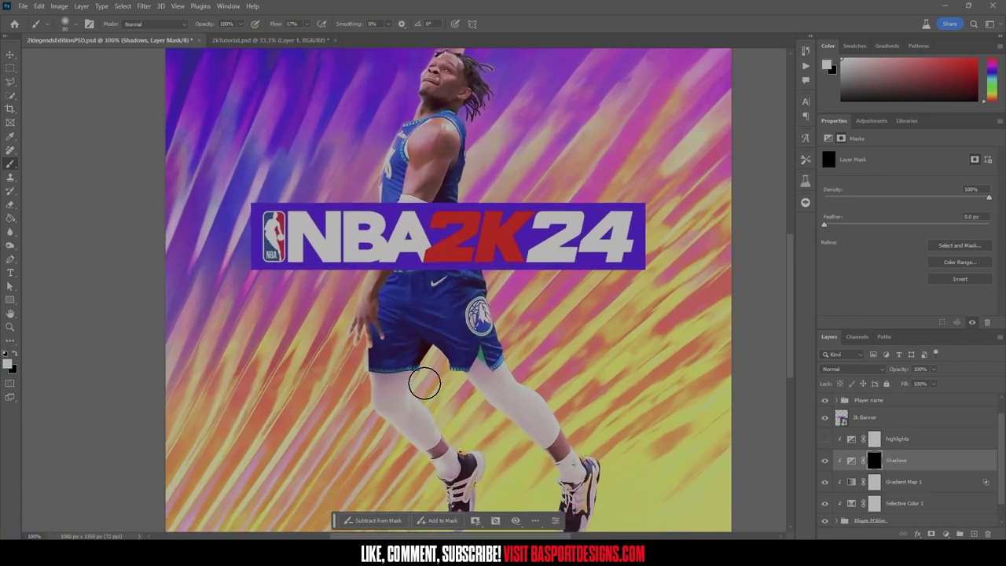
{"action": "key", "text": "bracketleft"}
{"action": "key", "text": "bracketleft"}
{"action": "key", "text": "bracketleft"}
{"action": "key", "text": "bracketleft"}
{"action": "mouse_move", "coordinate": [379, 275]}
{"action": "left_mouse_down"}
{"action": "mouse_move", "coordinate": [388, 248]}
{"action": "mouse_move", "coordinate": [376, 297]}
{"action": "mouse_move", "coordinate": [383, 319]}
{"action": "left_mouse_up"}
{"action": "key", "text": "bracketleft"}
{"action": "key", "text": "bracketleft"}
{"action": "key", "text": "bracketleft"}
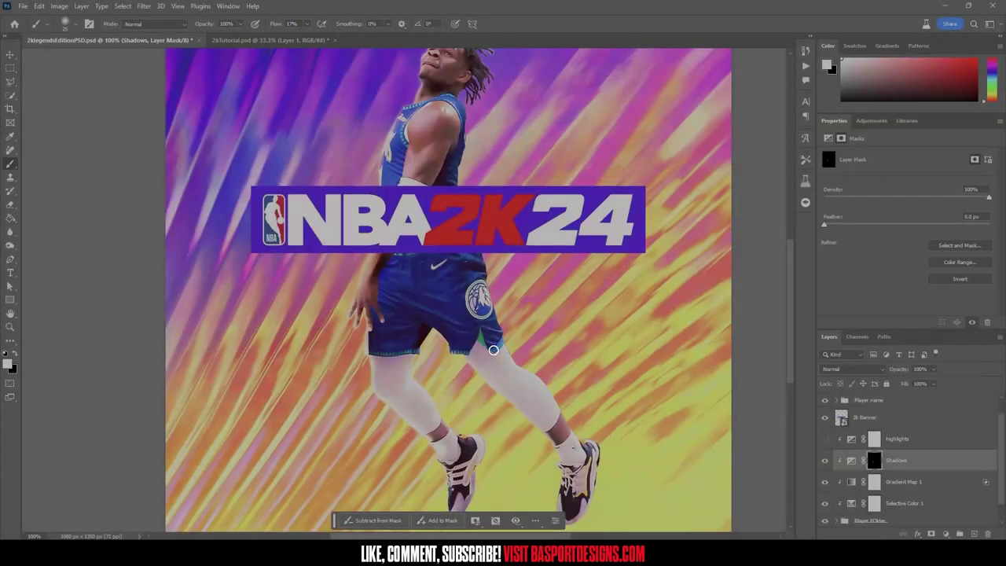
- Paint white on the Shadows mask along both legs and the shoes with a larger brush
{"action": "scroll", "coordinate": [440, 314], "scroll_direction": "down", "scroll_amount": 2}
{"action": "key", "text": "bracketright"}
{"action": "key", "text": "bracketright"}
{"action": "key", "text": "bracketright"}
{"action": "key", "text": "bracketright"}
{"action": "key", "text": "bracketright"}
{"action": "key", "text": "bracketright"}
{"action": "key", "text": "bracketright"}
{"action": "left_click_drag", "start_coordinate": [474, 359], "coordinate": [478, 400]}
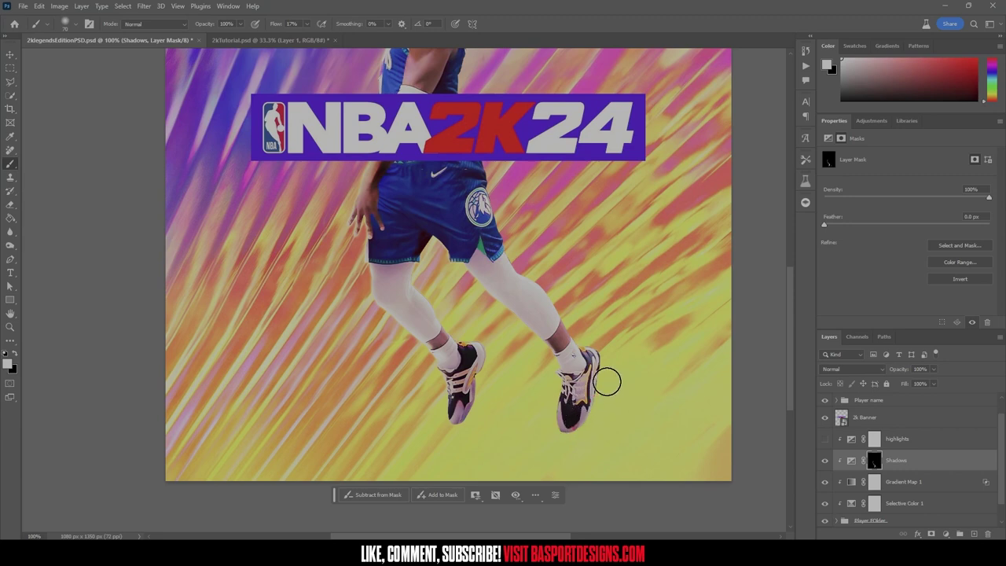
{"action": "scroll", "coordinate": [595, 361], "scroll_direction": "up", "scroll_amount": 1}
{"action": "mouse_move", "coordinate": [553, 363]}
{"action": "left_mouse_down"}
{"action": "mouse_move", "coordinate": [551, 372]}
{"action": "mouse_move", "coordinate": [539, 352]}
{"action": "left_mouse_up"}
- Paint white on the Shadows mask over the folds of the shorts with a smaller brush
{"action": "scroll", "coordinate": [537, 346], "scroll_direction": "up", "scroll_amount": 1}
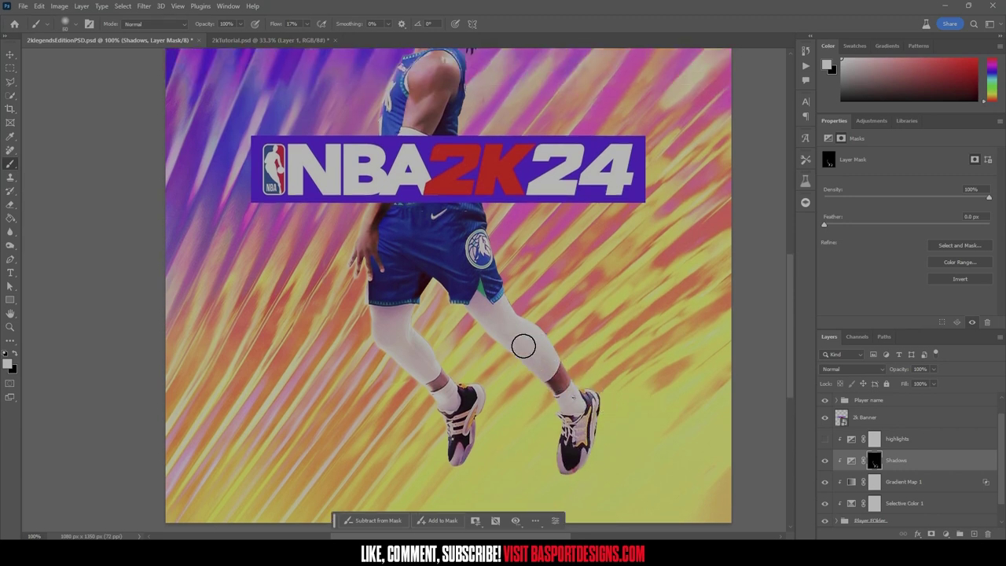
{"action": "key", "text": "bracketleft"}
{"action": "key", "text": "bracketleft"}
{"action": "key", "text": "bracketleft"}
{"action": "key", "text": "bracketleft"}
{"action": "scroll", "coordinate": [537, 335], "scroll_direction": "up", "scroll_amount": 1}
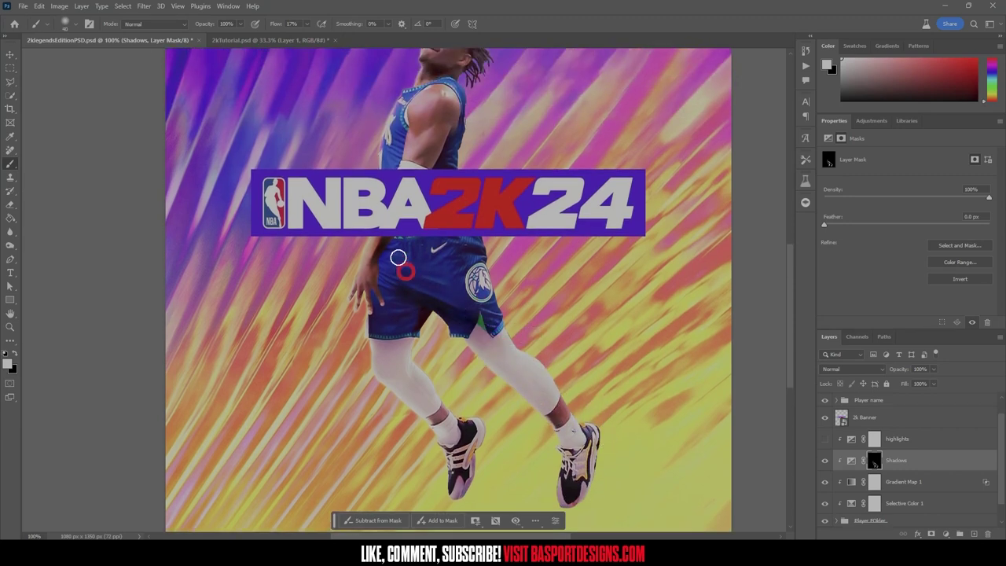
- Paint white on the Shadows mask over the shoulder, raised arm, face and jersey, adjusting the brush size to each area
{"action": "scroll", "coordinate": [408, 277], "scroll_direction": "up", "scroll_amount": 3}
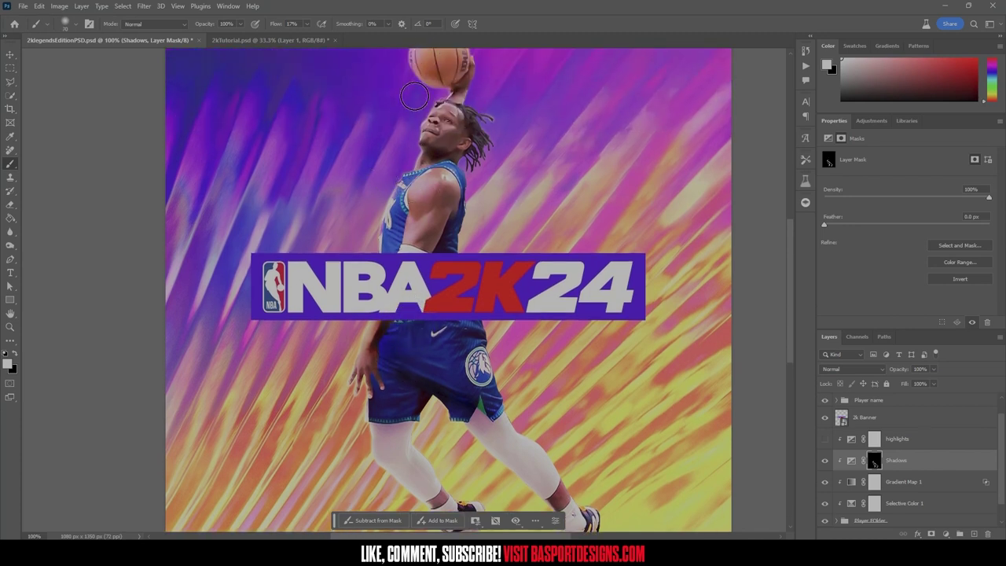
{"action": "scroll", "coordinate": [513, 266], "scroll_direction": "down", "scroll_amount": 1}
{"action": "scroll", "coordinate": [524, 276], "scroll_direction": "up", "scroll_amount": 1}
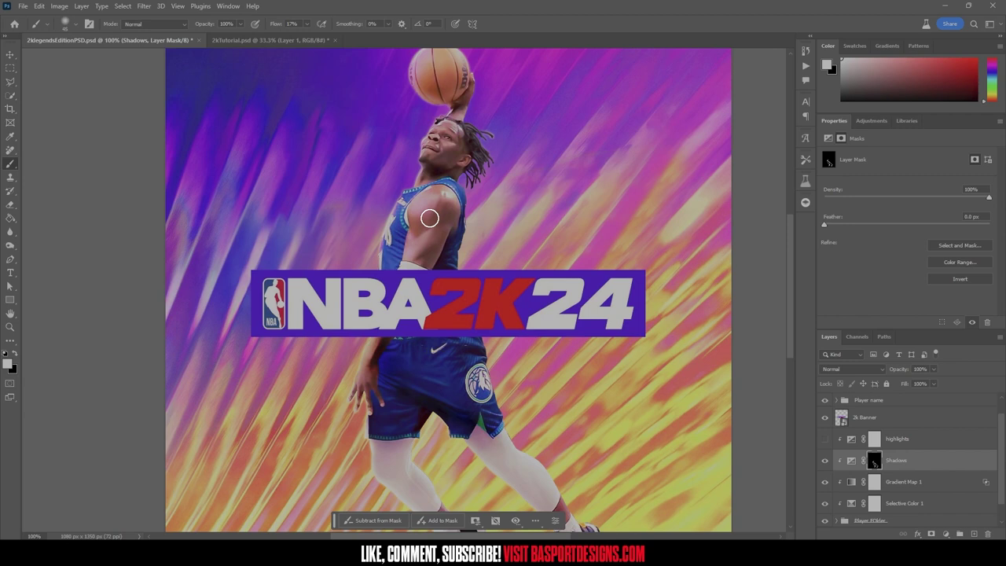
{"action": "key", "text": "bracketright"}
{"action": "key", "text": "bracketright"}
{"action": "key", "text": "bracketright"}
{"action": "key", "text": "bracketright"}
{"action": "scroll", "coordinate": [238, 225], "scroll_direction": "up", "scroll_amount": 3}
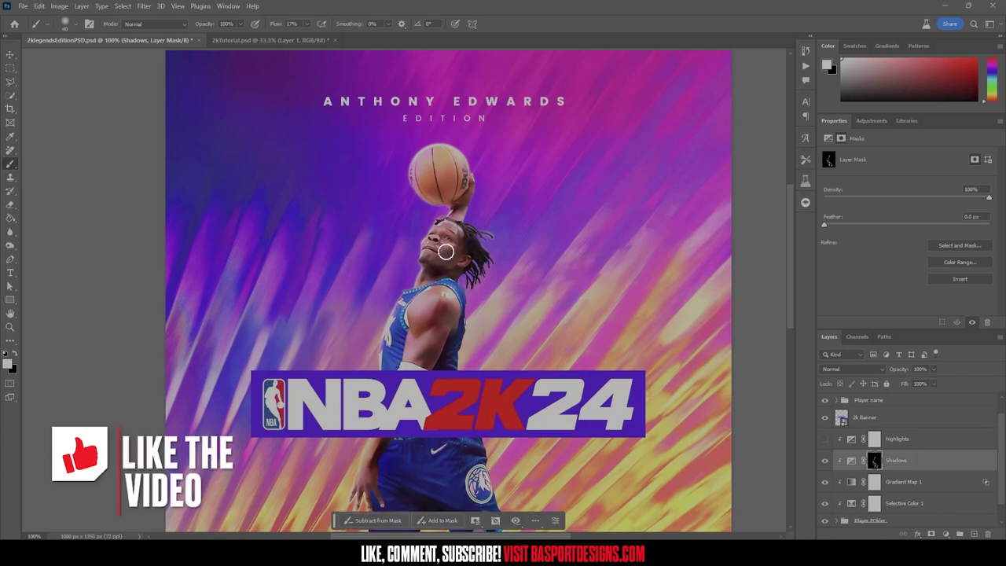
{"action": "scroll", "coordinate": [445, 271], "scroll_direction": "down", "scroll_amount": 1}
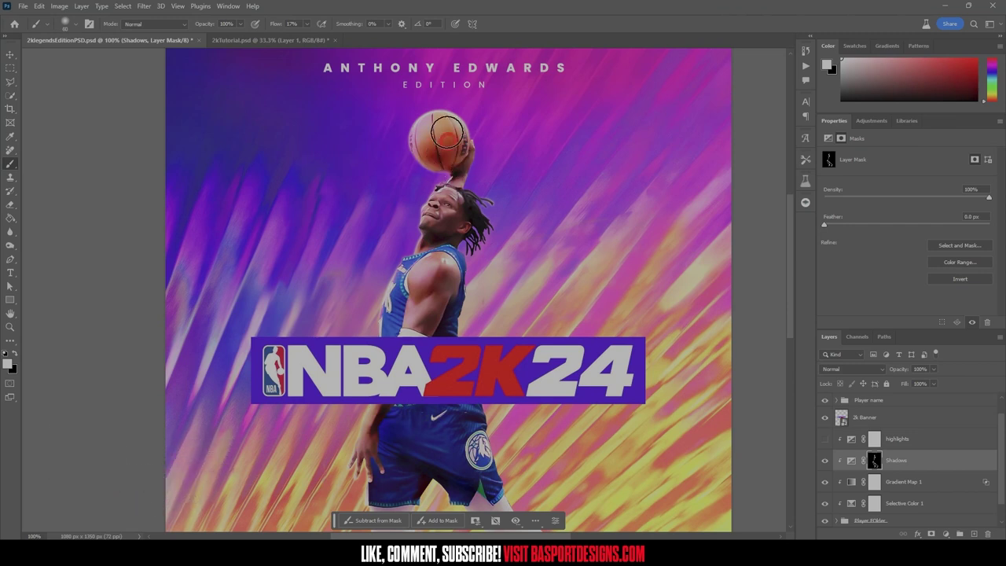
{"action": "scroll", "coordinate": [465, 197], "scroll_direction": "down", "scroll_amount": 1}
{"action": "left_click_drag", "start_coordinate": [443, 263], "coordinate": [428, 283]}
- Deepen the painted shadows on the shorts and shoes, enlarging the brush up to 100
{"action": "scroll", "coordinate": [440, 285], "scroll_direction": "down", "scroll_amount": 4}
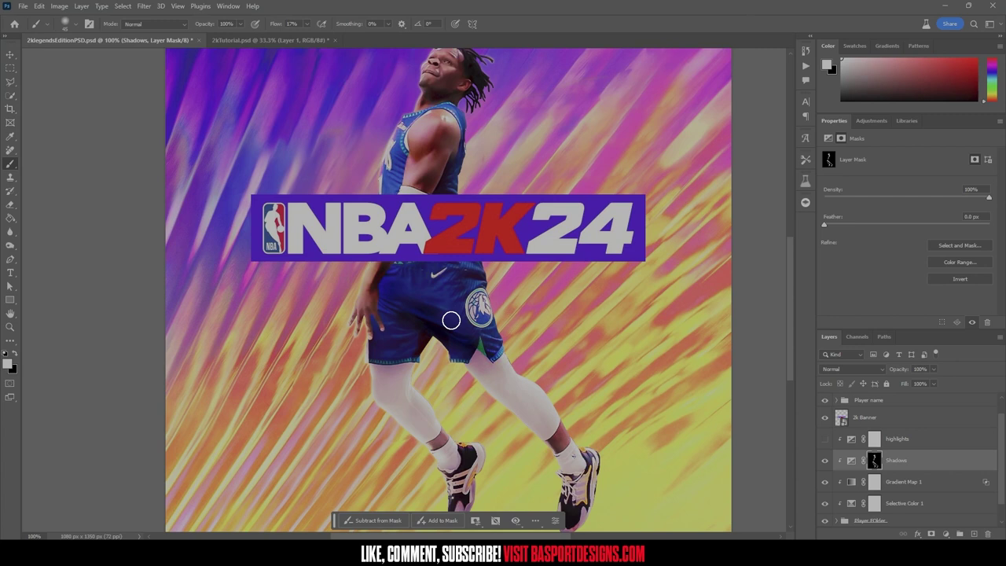
{"action": "scroll", "coordinate": [461, 317], "scroll_direction": "down", "scroll_amount": 1}
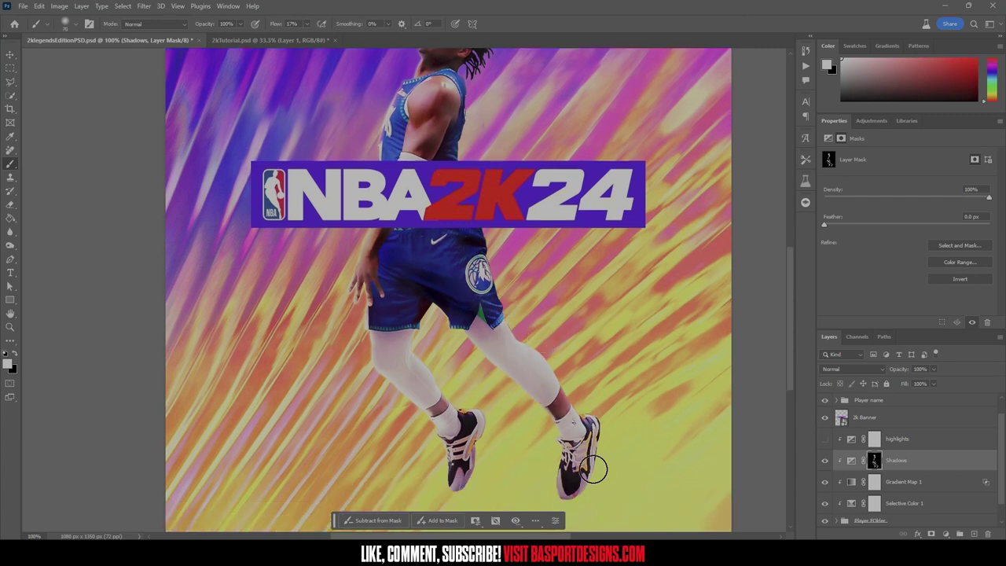
{"action": "scroll", "coordinate": [503, 364], "scroll_direction": "up", "scroll_amount": 3}
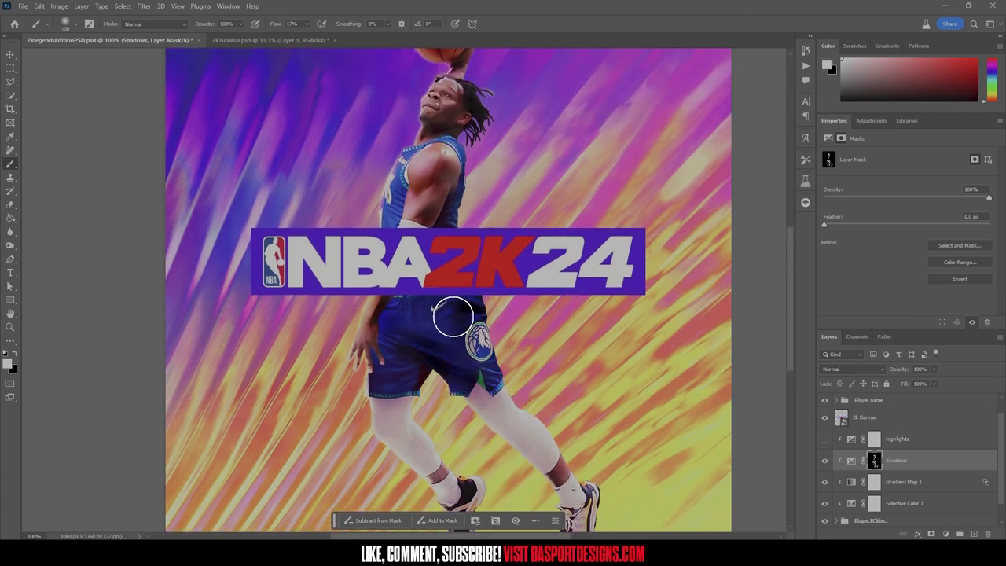
- View the cover at 75% and compare the player with the Shadows layer hidden and shown
{"action": "left_click", "coordinate": [34, 536]}
{"action": "type", "text": "75"}
{"action": "key", "text": "Return"}
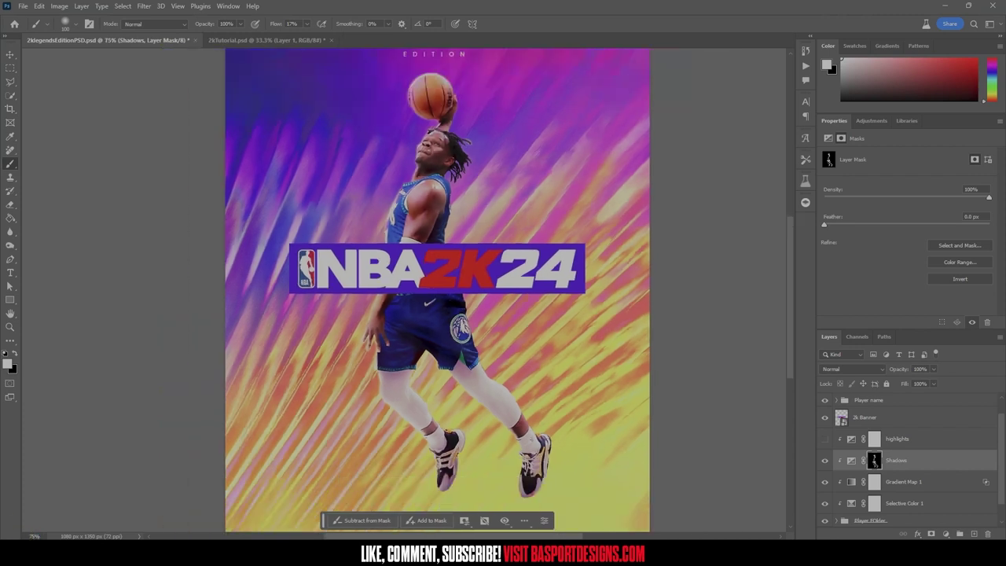
{"action": "left_click", "coordinate": [825, 460]}
{"action": "left_click", "coordinate": [825, 461]}
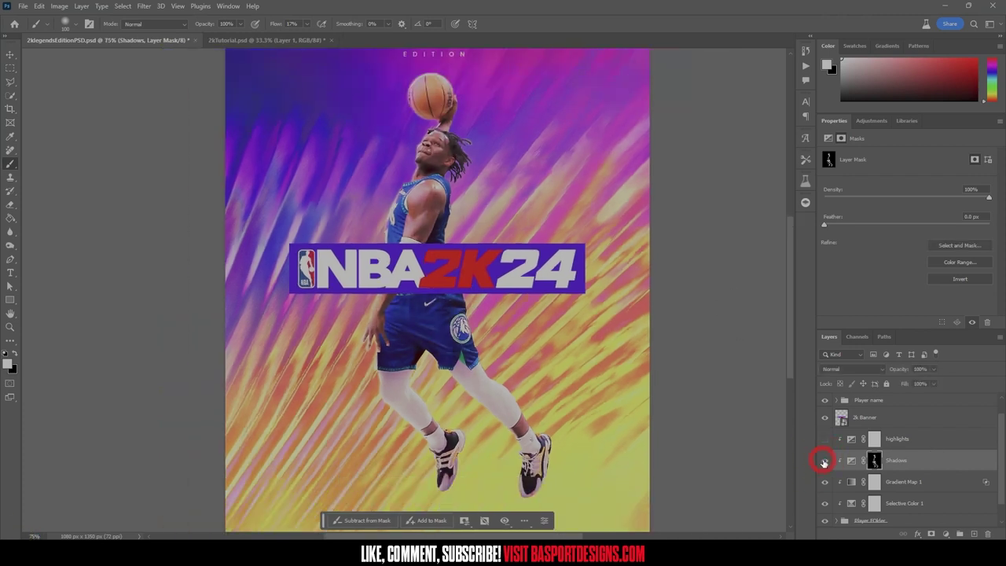
{"action": "left_click", "coordinate": [824, 460]}
{"action": "left_click", "coordinate": [825, 463]}
{"action": "left_click", "coordinate": [825, 463]}
{"action": "left_click", "coordinate": [825, 462]}
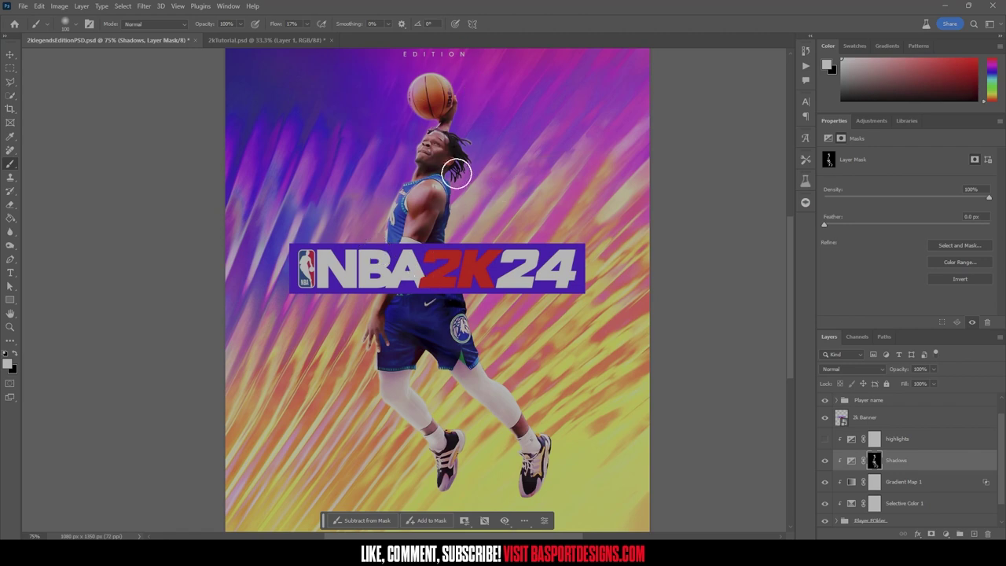
{"action": "left_click", "coordinate": [826, 463]}
{"action": "left_click", "coordinate": [826, 462]}
{"action": "left_click", "coordinate": [827, 463]}
{"action": "left_click", "coordinate": [827, 462]}
- Paint white on the Shadows mask over the hair and face, reducing the brush size to 25
{"action": "left_click", "coordinate": [873, 465]}
{"action": "key", "text": "bracketleft"}
{"action": "key", "text": "bracketleft"}
{"action": "key", "text": "bracketleft"}
{"action": "key", "text": "bracketleft"}
{"action": "key", "text": "bracketleft"}
{"action": "key", "text": "bracketleft"}
{"action": "left_click_drag", "start_coordinate": [449, 140], "coordinate": [447, 135]}
{"action": "key", "text": "bracketleft"}
{"action": "key", "text": "bracketleft"}
{"action": "key", "text": "bracketleft"}
{"action": "key", "text": "bracketleft"}
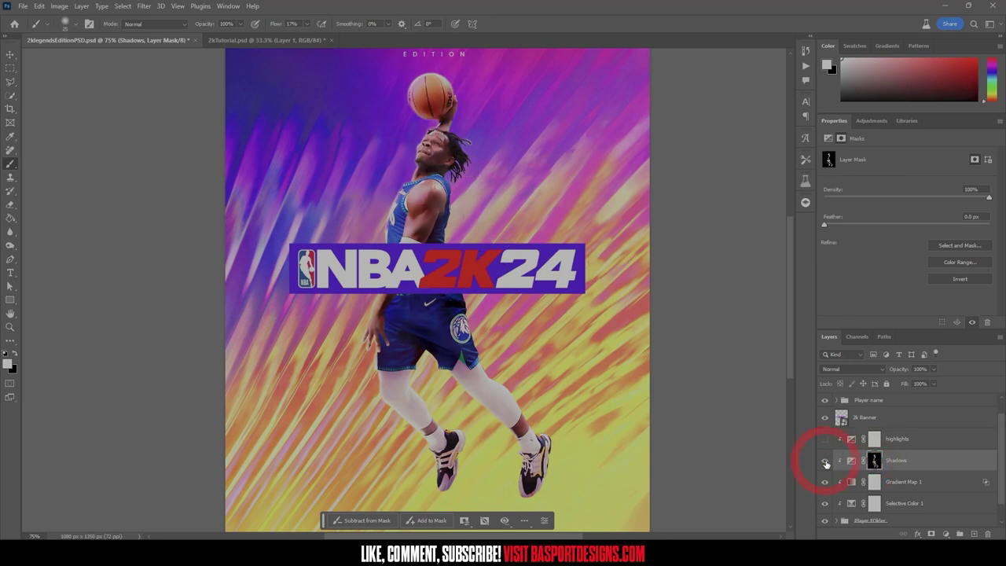
- Set the Shadows adjustment's Gamma Correction to 0.49
{"action": "left_click", "coordinate": [853, 462]}
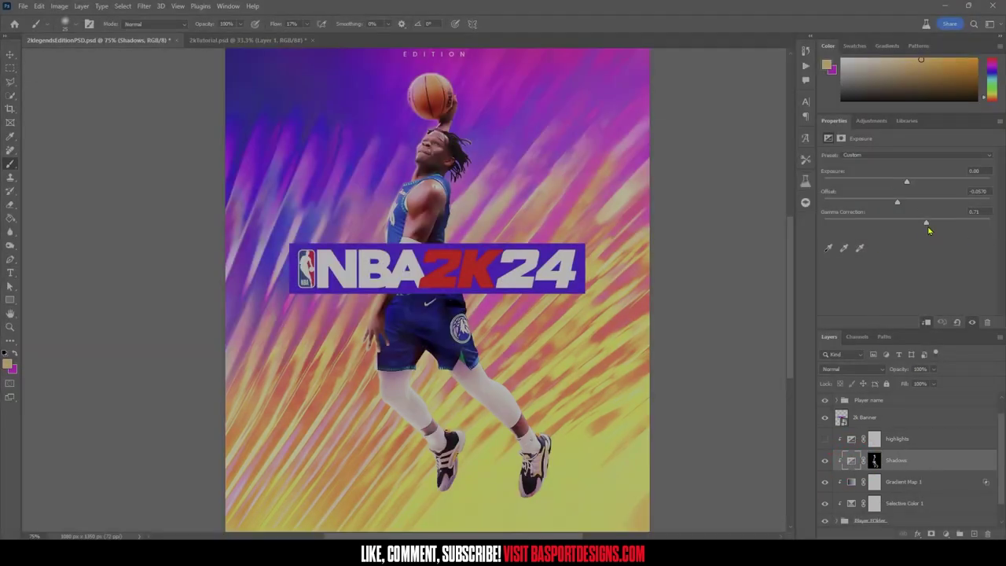
{"action": "mouse_move", "coordinate": [926, 225]}
{"action": "left_mouse_down"}
{"action": "mouse_move", "coordinate": [910, 226]}
{"action": "mouse_move", "coordinate": [959, 226]}
{"action": "mouse_move", "coordinate": [943, 233]}
{"action": "left_mouse_up"}
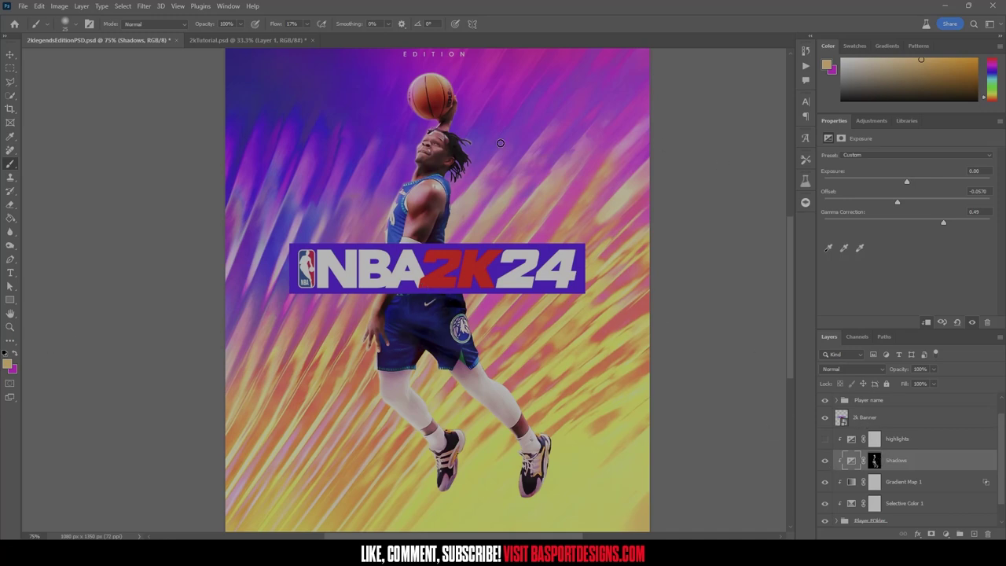
- Show the highlights layer and invert its mask to black, ready for painting at 100% view
{"action": "left_click", "coordinate": [825, 439]}
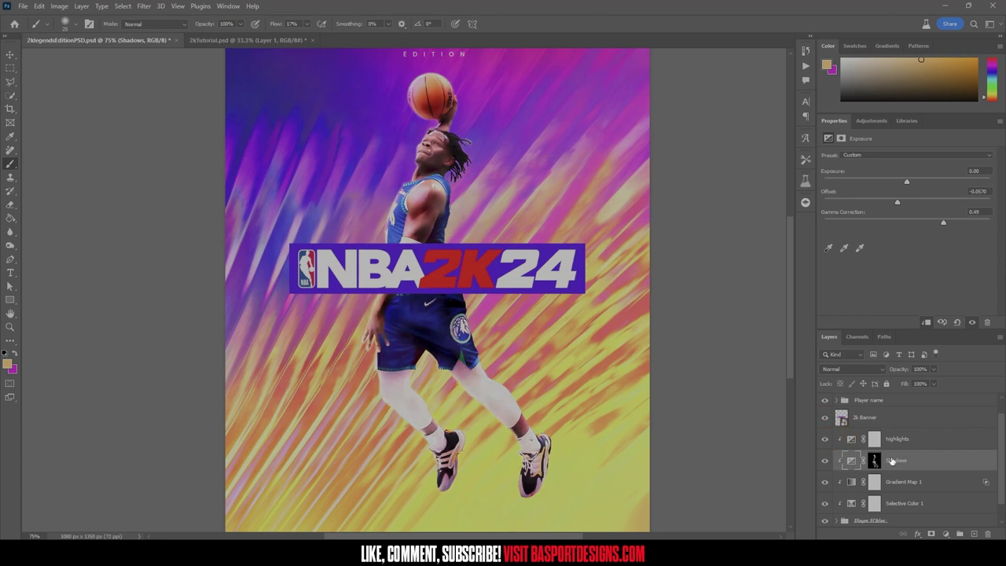
{"action": "left_click", "coordinate": [873, 440]}
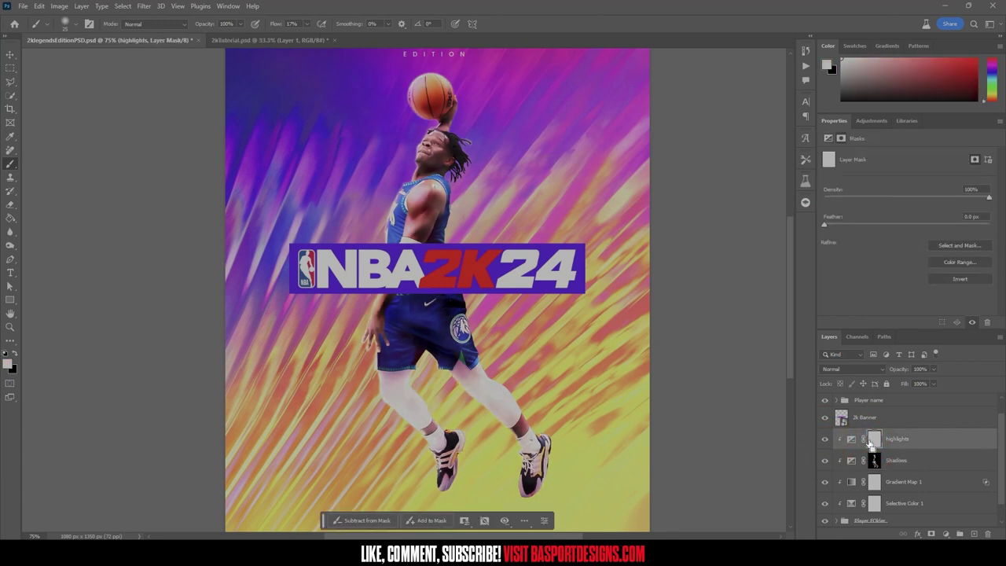
{"action": "key", "text": "ctrl+i"}
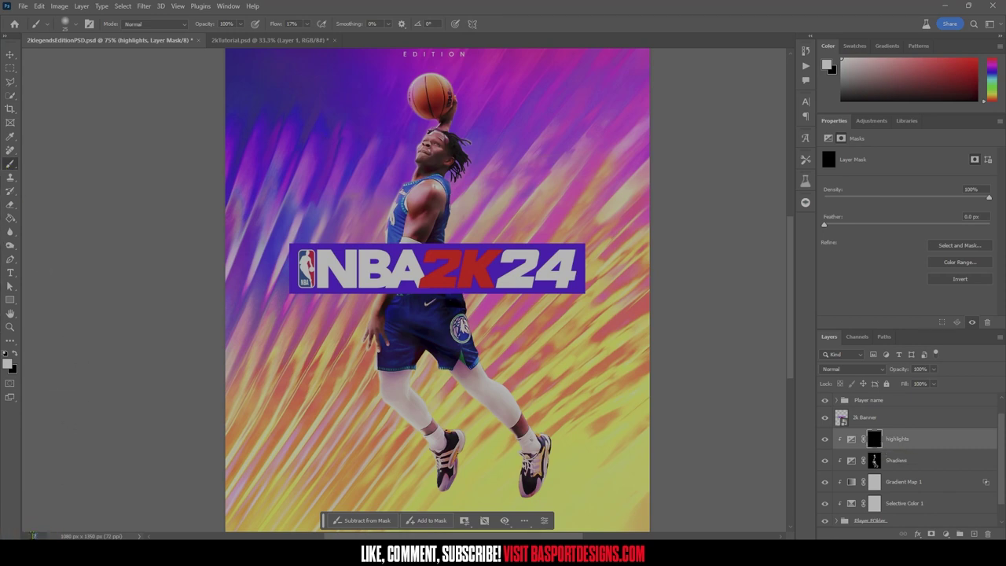
{"action": "key", "text": "ctrl+1"}
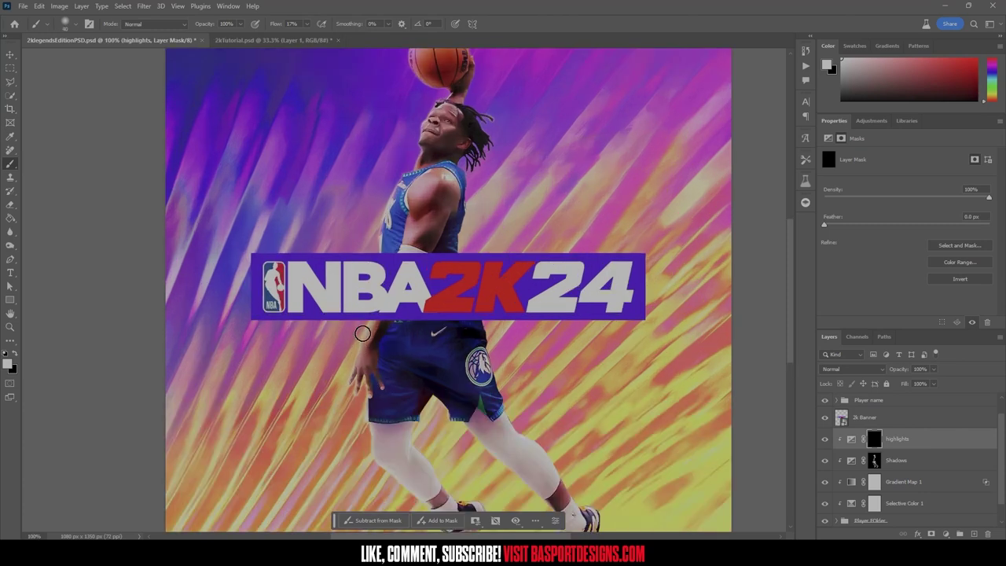
- Paint white on the highlights mask over the player's lowered arm and hand and the basketball, enlarging the brush
{"action": "left_click_drag", "start_coordinate": [359, 348], "coordinate": [350, 384]}
{"action": "scroll", "coordinate": [394, 425], "scroll_direction": "down", "scroll_amount": 1}
{"action": "scroll", "coordinate": [385, 374], "scroll_direction": "up", "scroll_amount": 1}
{"action": "key", "text": "bracketright"}
{"action": "key", "text": "bracketright"}
{"action": "key", "text": "bracketright"}
{"action": "scroll", "coordinate": [422, 157], "scroll_direction": "up", "scroll_amount": 1}
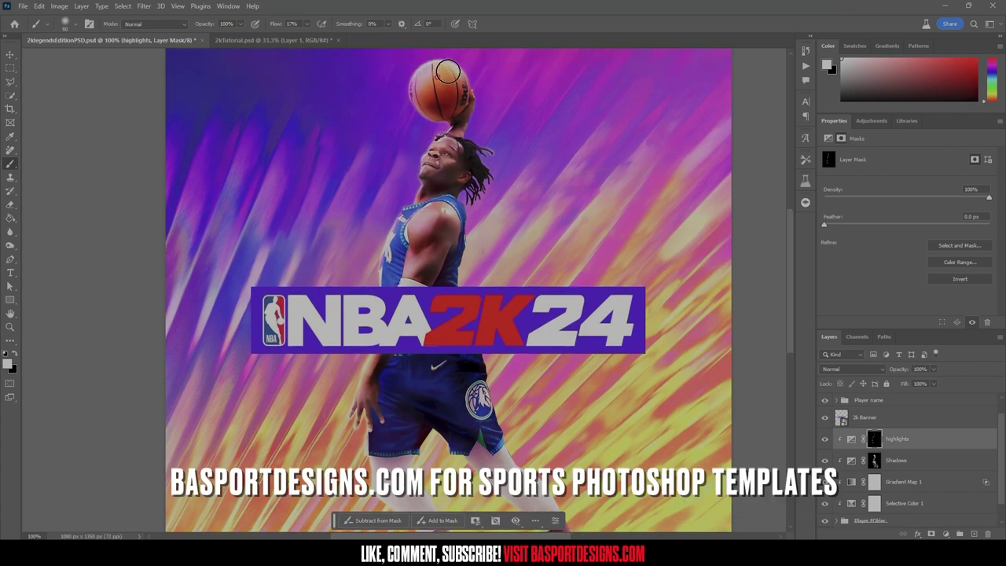
- Brighten the lit areas of the player's face on the highlights mask using a smaller brush
{"action": "key", "text": "bracketleft"}
{"action": "key", "text": "bracketleft"}
{"action": "key", "text": "bracketleft"}
{"action": "key", "text": "bracketleft"}
{"action": "left_click_drag", "start_coordinate": [451, 160], "coordinate": [426, 168]}
{"action": "key", "text": "bracketright"}
{"action": "key", "text": "bracketright"}
{"action": "key", "text": "bracketright"}
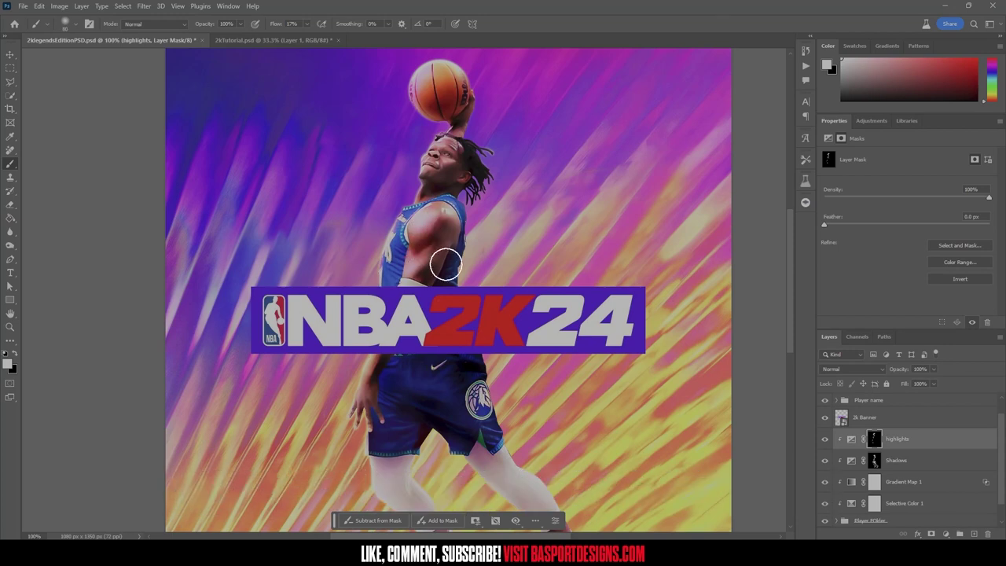
- Paint white on the highlights mask over the shorts, legs and shoes with a larger brush
{"action": "scroll", "coordinate": [440, 275], "scroll_direction": "down", "scroll_amount": 2}
{"action": "key", "text": "bracketright"}
{"action": "key", "text": "bracketright"}
{"action": "mouse_move", "coordinate": [435, 305]}
{"action": "left_mouse_down"}
{"action": "mouse_move", "coordinate": [422, 297]}
{"action": "mouse_move", "coordinate": [442, 311]}
{"action": "left_mouse_up"}
{"action": "scroll", "coordinate": [428, 377], "scroll_direction": "down", "scroll_amount": 1}
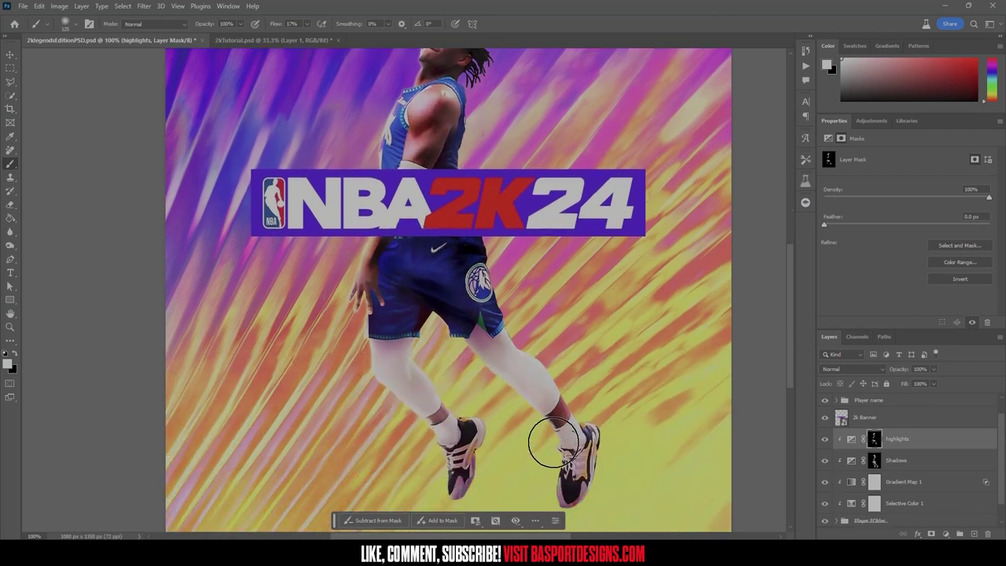
{"action": "scroll", "coordinate": [553, 445], "scroll_direction": "down", "scroll_amount": 1}
{"action": "left_click_drag", "start_coordinate": [555, 450], "coordinate": [559, 417]}
{"action": "scroll", "coordinate": [393, 354], "scroll_direction": "up", "scroll_amount": 3}
{"action": "key", "text": "bracketleft"}
{"action": "key", "text": "bracketleft"}
{"action": "key", "text": "bracketleft"}
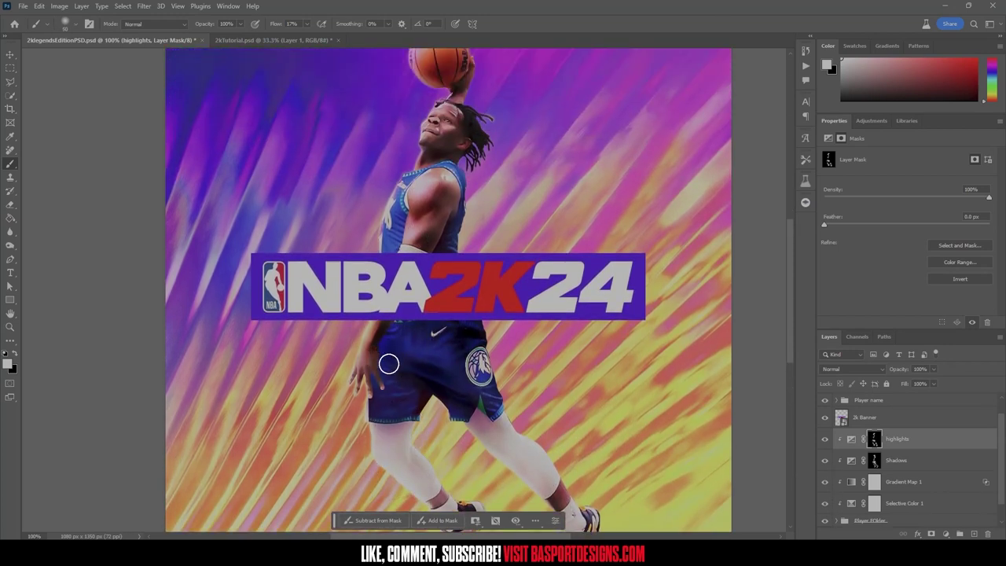
{"action": "scroll", "coordinate": [402, 354], "scroll_direction": "up", "scroll_amount": 2}
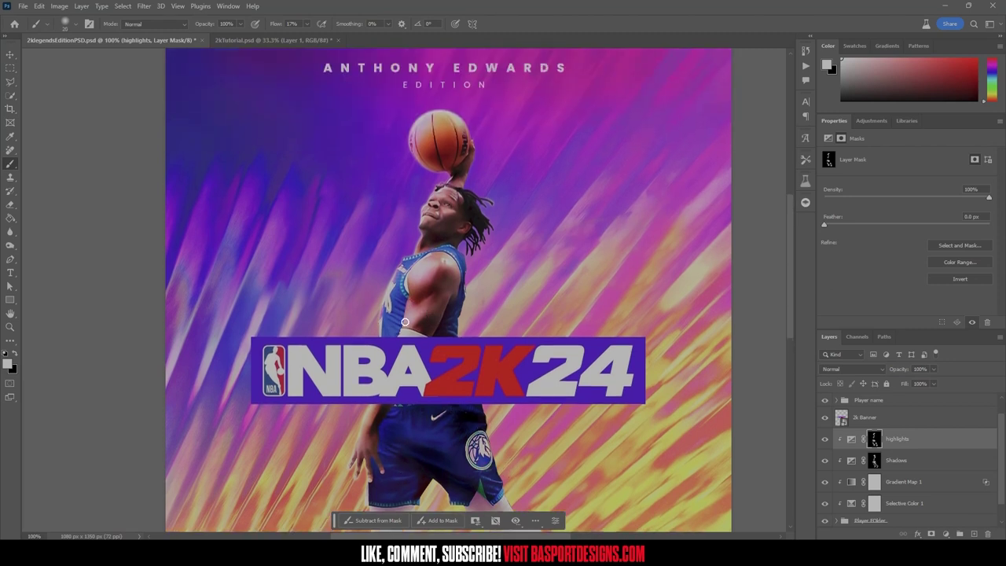
- Deepen the shading around the raised shoulder's arm and jersey side on the Shadows mask, varying the brush size
{"action": "left_click", "coordinate": [864, 468]}
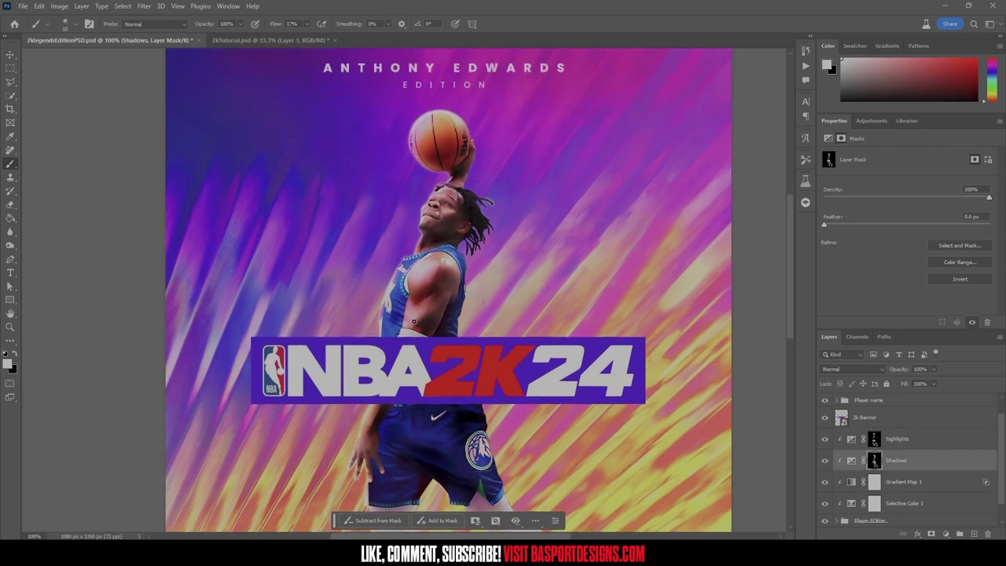
{"action": "key", "text": "bracketleft"}
{"action": "key", "text": "bracketleft"}
{"action": "key", "text": "bracketright"}
{"action": "key", "text": "bracketright"}
{"action": "key", "text": "bracketright"}
{"action": "key", "text": "bracketright"}
{"action": "key", "text": "bracketright"}
{"action": "key", "text": "bracketright"}
{"action": "key", "text": "bracketright"}
{"action": "key", "text": "bracketright"}
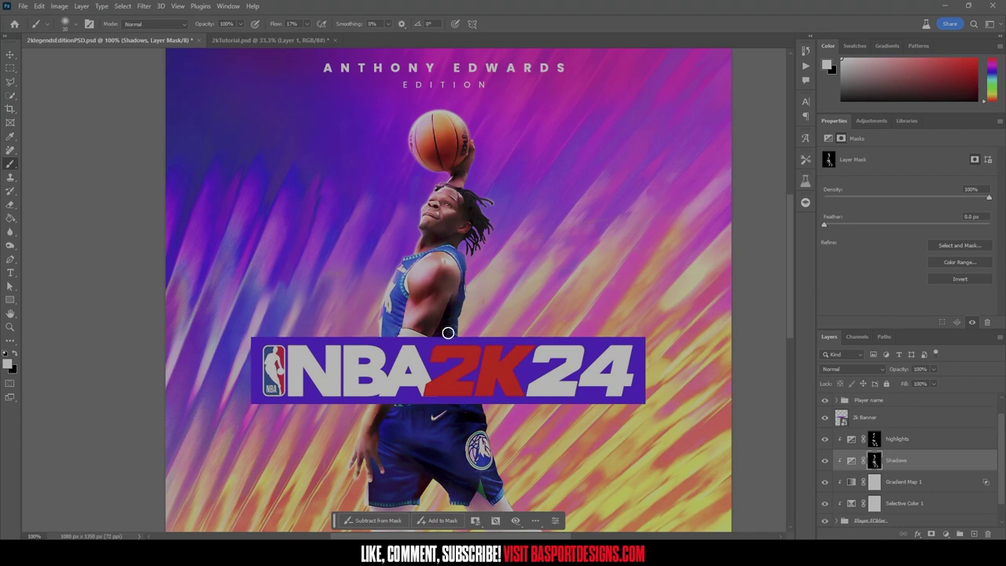
- View the cover at 75% and compare the player with the highlights layer hidden and shown
{"action": "double_click", "coordinate": [38, 536]}
{"action": "type", "text": "75"}
{"action": "key", "text": "Return"}
{"action": "scroll", "coordinate": [448, 331], "scroll_direction": "down", "scroll_amount": 1}
{"action": "left_click", "coordinate": [826, 440]}
{"action": "left_click", "coordinate": [826, 439]}
{"action": "left_click", "coordinate": [873, 438]}
{"action": "key", "text": "bracketleft"}
{"action": "key", "text": "bracketleft"}
{"action": "key", "text": "bracketleft"}
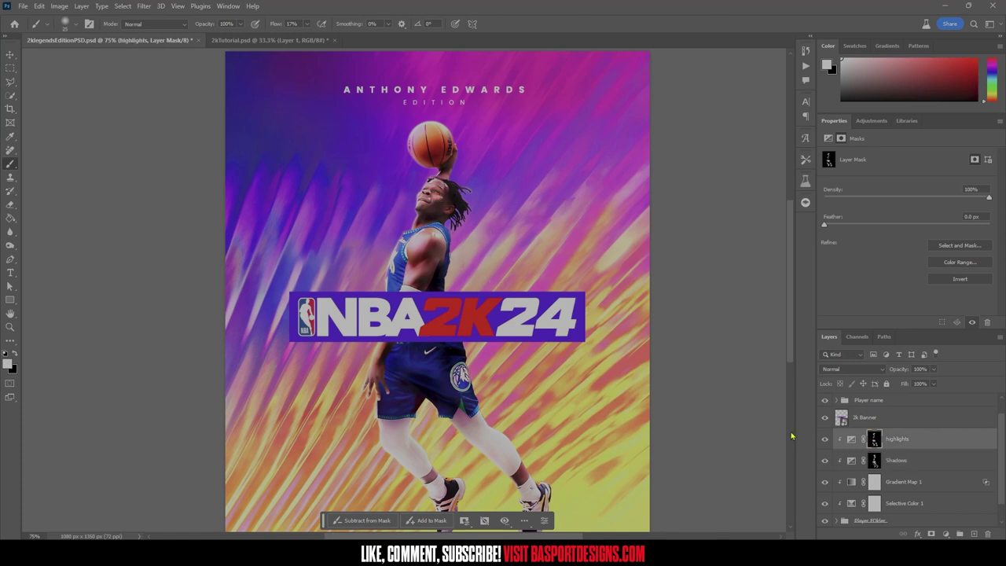
{"action": "left_click", "coordinate": [824, 441]}
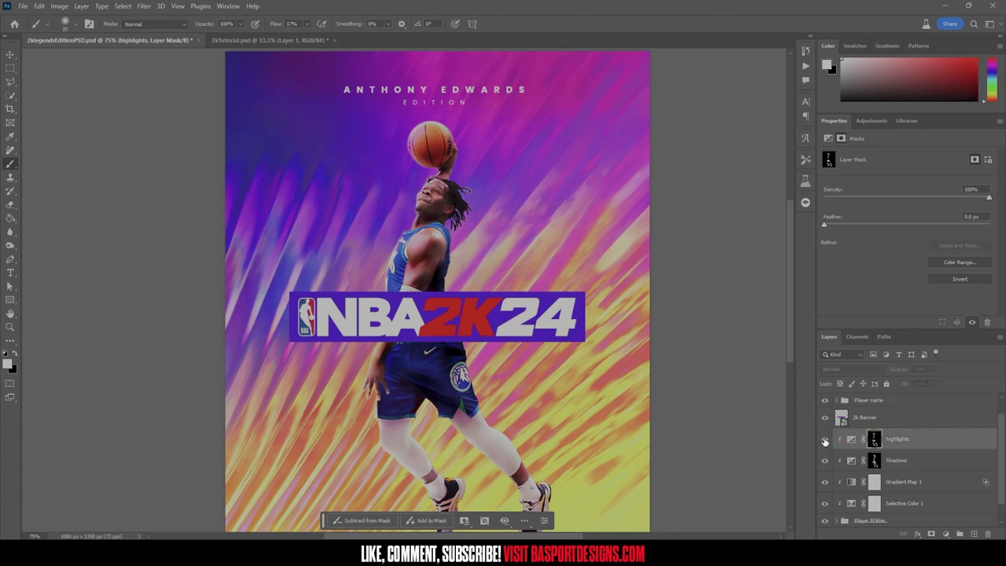
{"action": "left_click", "coordinate": [825, 441]}
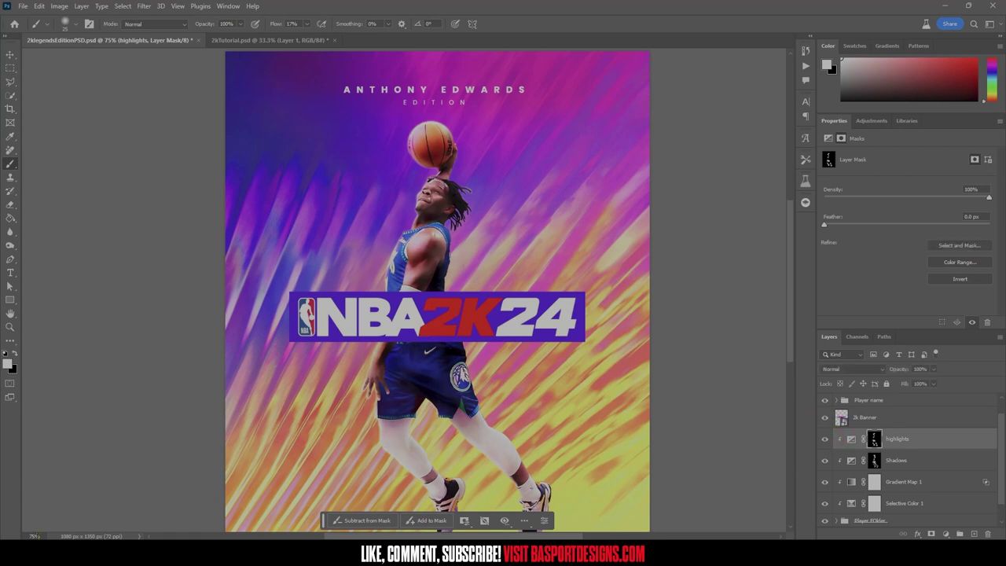
- View the cover at 50% and compare it with the reference by showing and hiding the Original layer
{"action": "key", "text": "ctrl+minus"}
{"action": "left_click", "coordinate": [10, 54]}
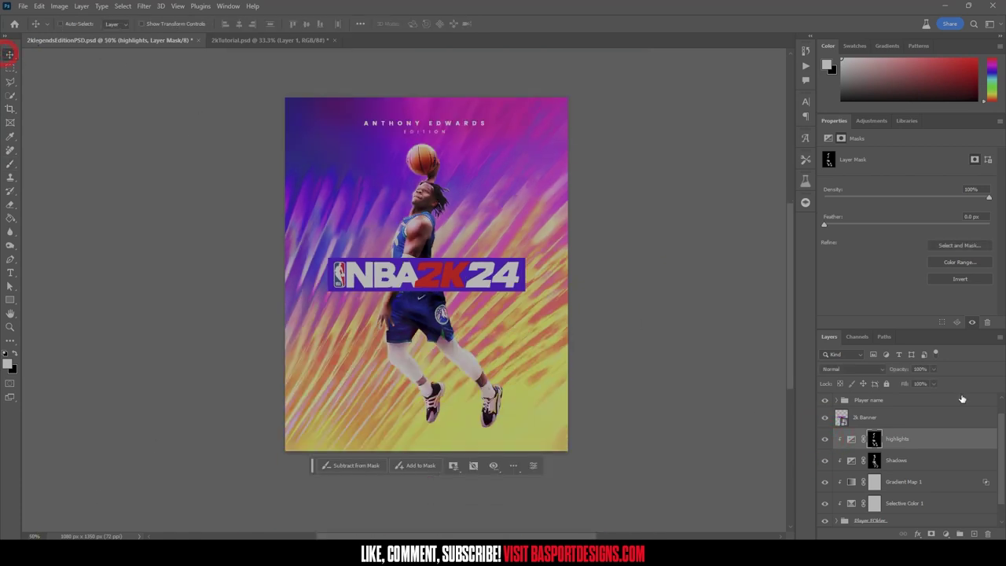
{"action": "scroll", "coordinate": [865, 440], "scroll_direction": "up", "scroll_amount": 1}
{"action": "left_click", "coordinate": [825, 404]}
{"action": "left_click", "coordinate": [824, 405]}
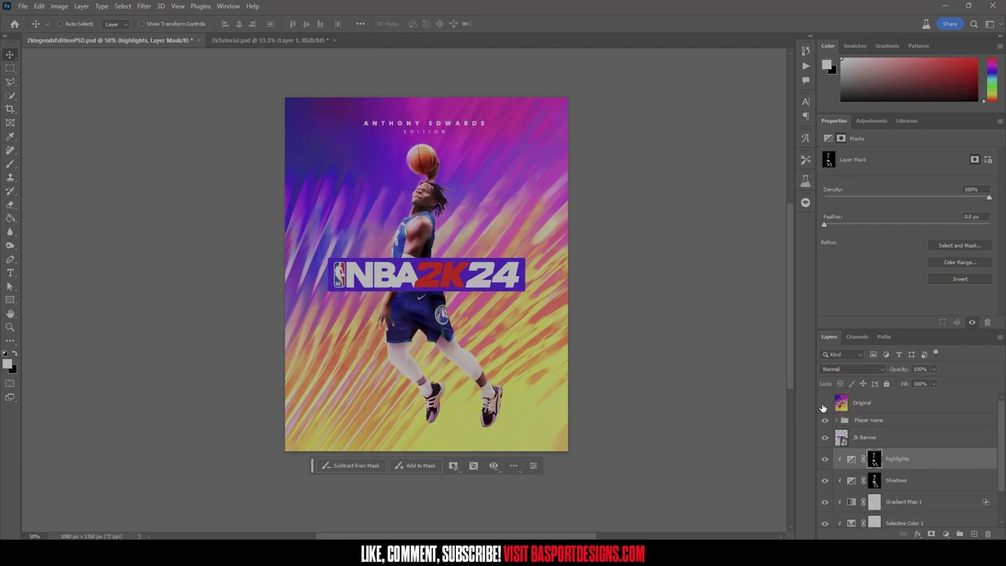
{"action": "left_click", "coordinate": [825, 404]}
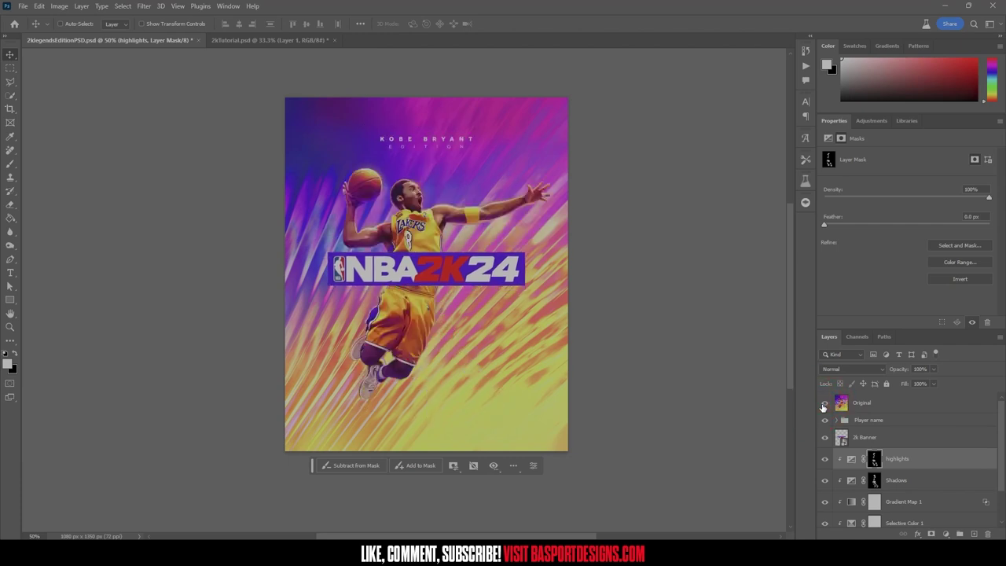
{"action": "left_click", "coordinate": [823, 406]}
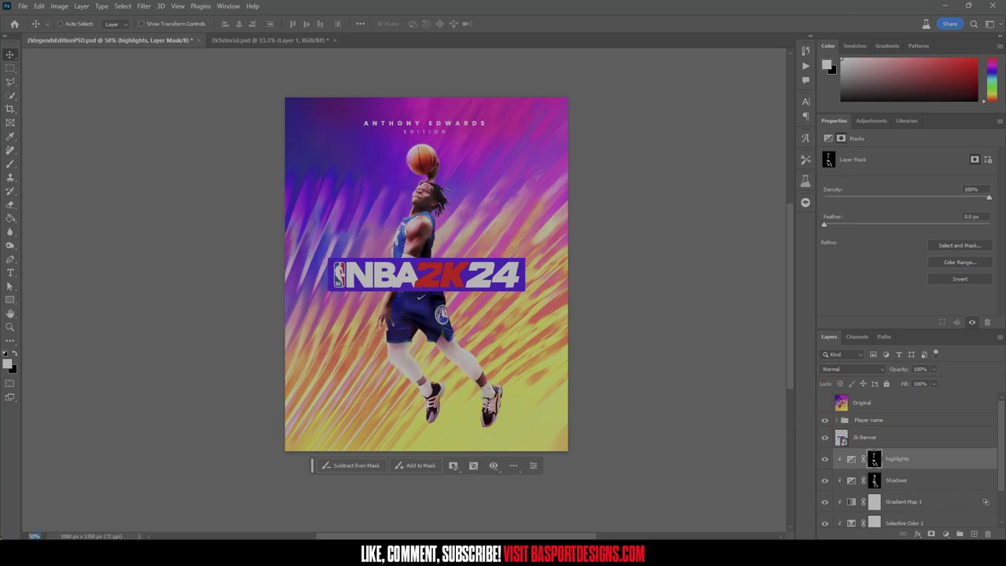
- Examine the player and the title at 100% view for remaining lighting problems
{"action": "type", "text": "100"}
{"action": "key", "text": "Return"}
{"action": "scroll", "coordinate": [317, 383], "scroll_direction": "up", "scroll_amount": 3}
{"action": "scroll", "coordinate": [317, 383], "scroll_direction": "up", "scroll_amount": 2}
{"action": "scroll", "coordinate": [519, 374], "scroll_direction": "down", "scroll_amount": 4}
{"action": "scroll", "coordinate": [543, 381], "scroll_direction": "up", "scroll_amount": 3}
{"action": "scroll", "coordinate": [525, 317], "scroll_direction": "up", "scroll_amount": 2}
{"action": "scroll", "coordinate": [522, 316], "scroll_direction": "down", "scroll_amount": 3}
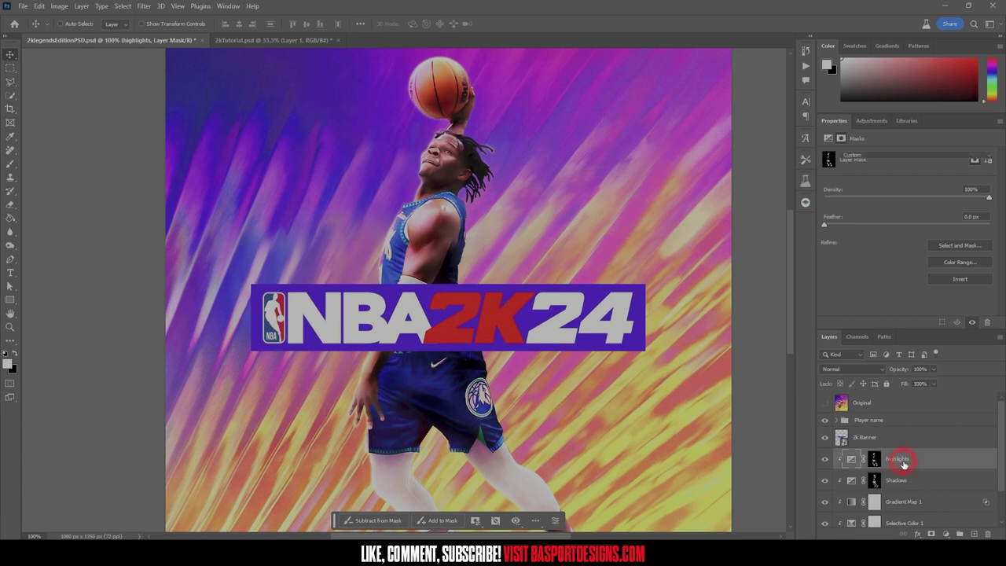
{"action": "left_click", "coordinate": [852, 460]}
{"action": "left_click", "coordinate": [938, 534]}
{"action": "left_click", "coordinate": [923, 425]}
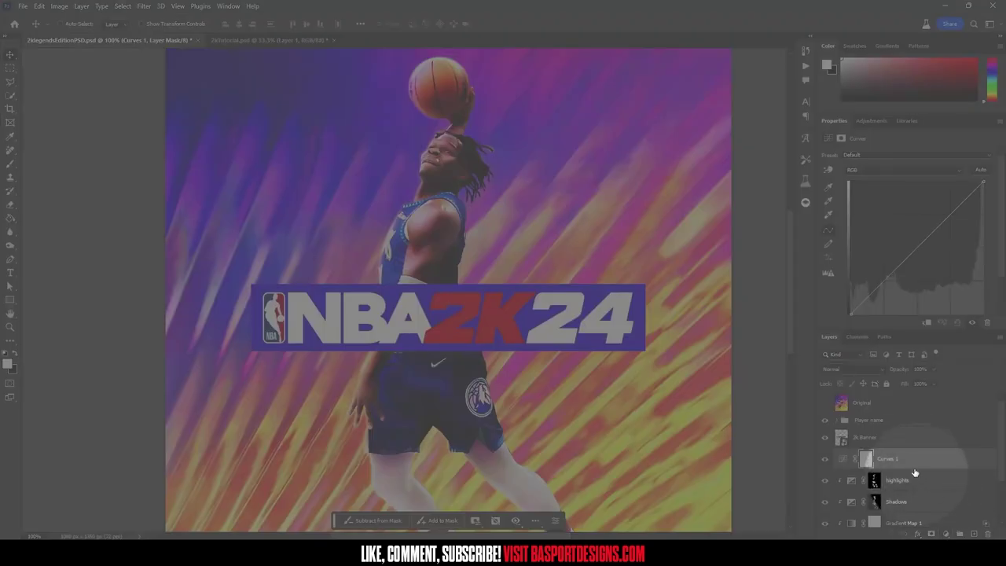
{"action": "left_click", "coordinate": [910, 464]}
{"action": "key", "text": "Delete"}
- Add a Curves adjustment clipped above the highlights layer and brighten it by moving the white point inward
{"action": "left_click", "coordinate": [946, 534]}
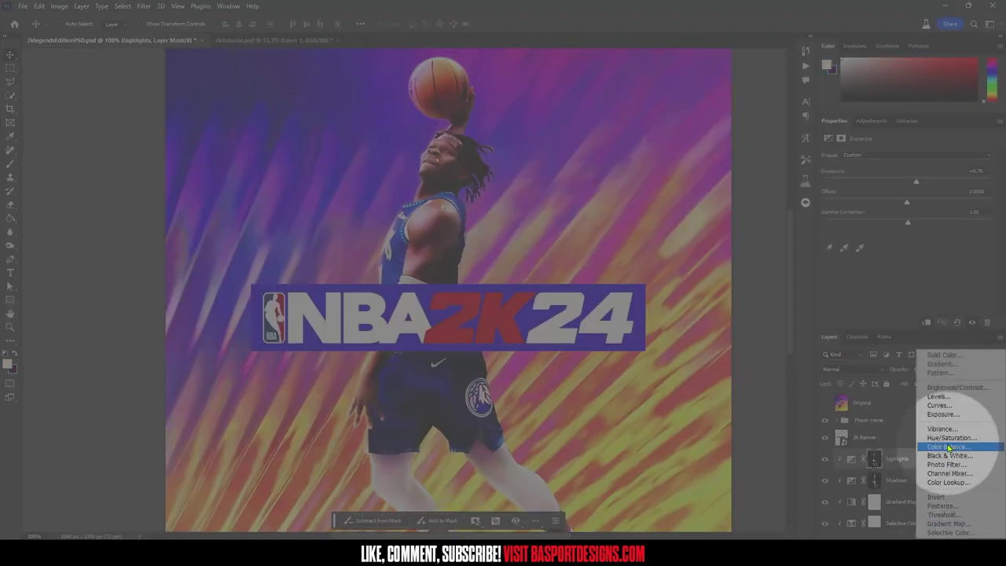
{"action": "left_click", "coordinate": [939, 405]}
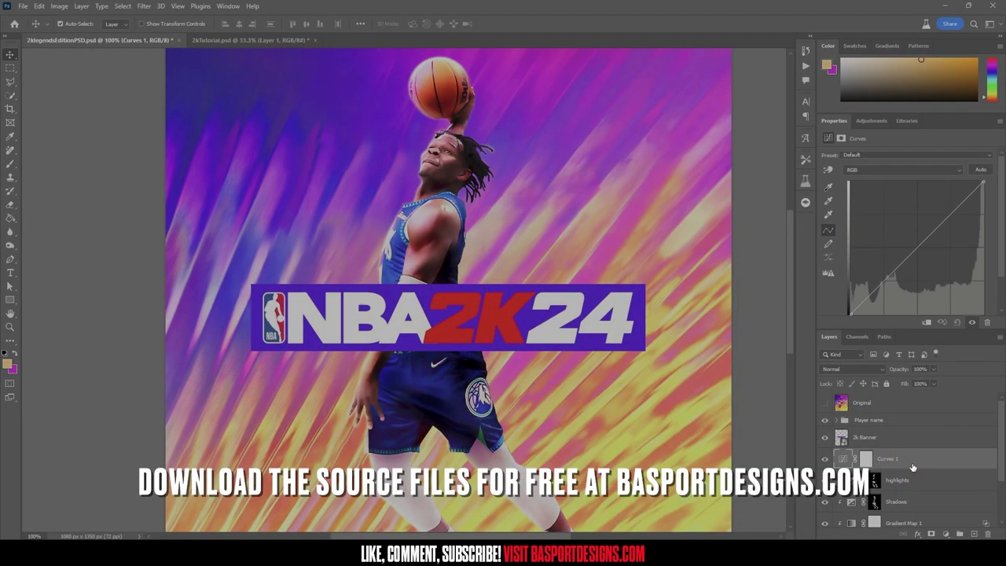
{"action": "left_click", "coordinate": [898, 469], "text": "alt"}
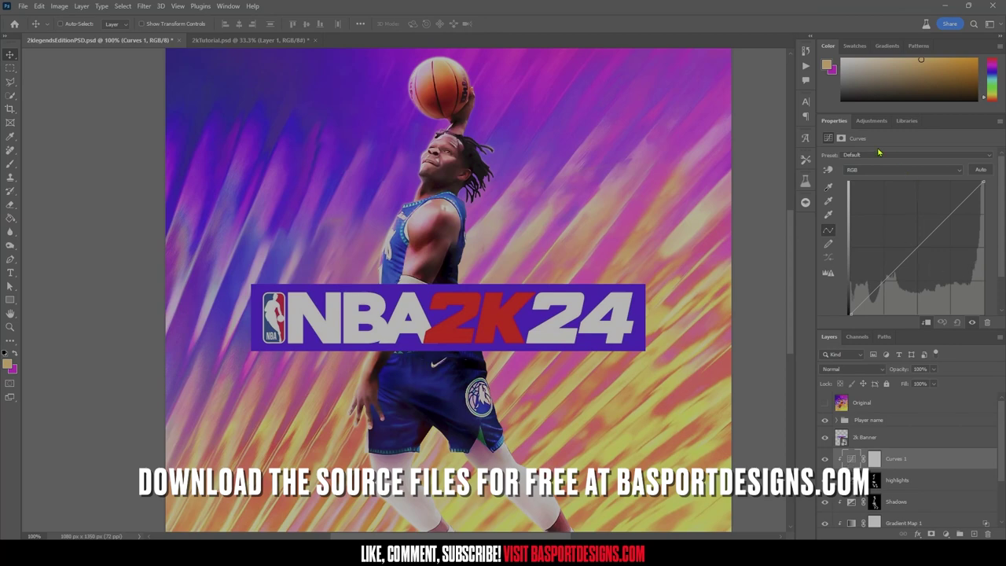
{"action": "left_click_drag", "start_coordinate": [1000, 260], "coordinate": [1003, 283]}
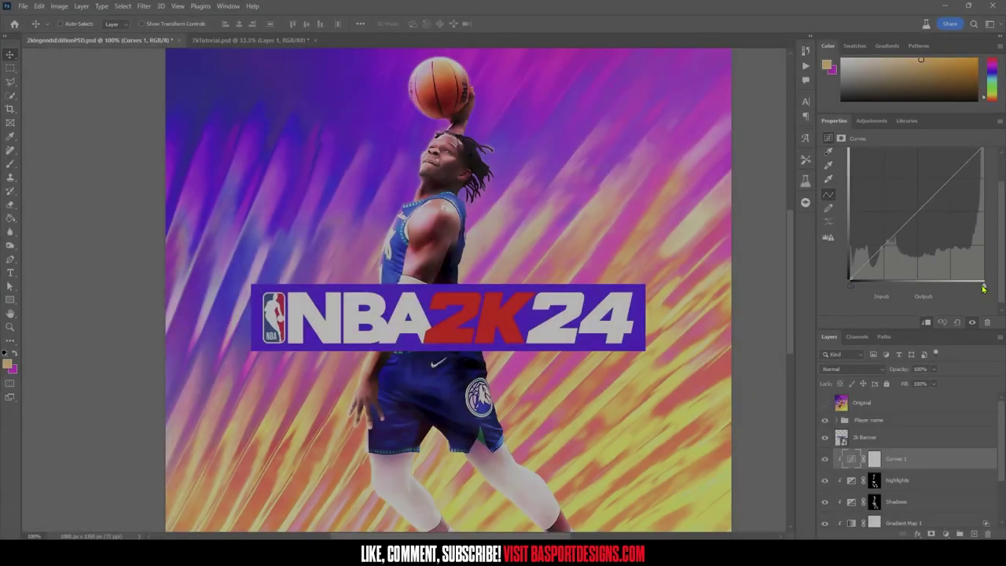
{"action": "left_click_drag", "start_coordinate": [983, 289], "coordinate": [948, 285]}
- Invert the Curves mask to black and reduce the brush to a fine size for facial details at 250% view
{"action": "left_click", "coordinate": [875, 461]}
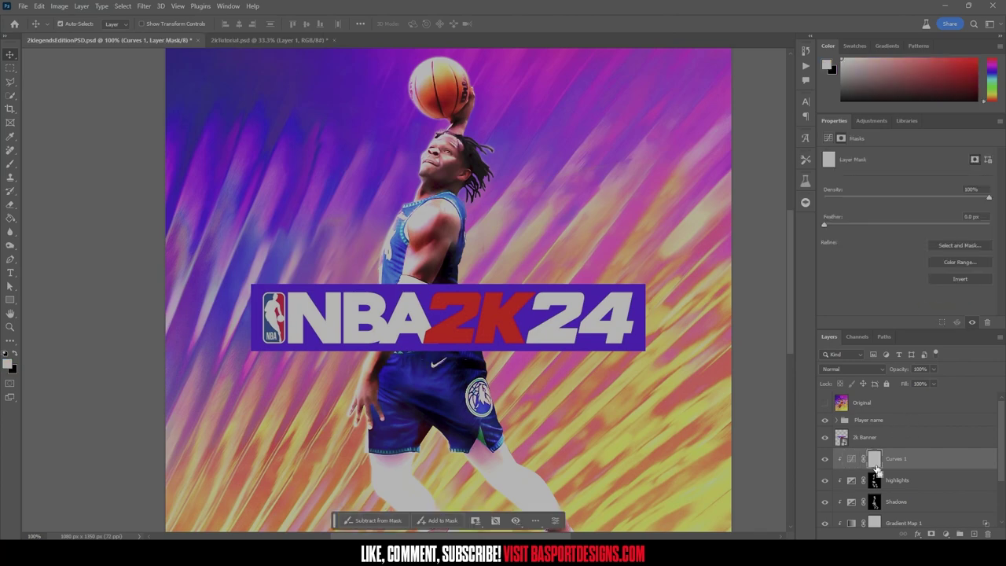
{"action": "key", "text": "ctrl+i"}
{"action": "left_click_drag", "start_coordinate": [40, 534], "coordinate": [16, 534]}
{"action": "type", "text": "250"}
{"action": "key", "text": "Return"}
{"action": "key", "text": "b"}
{"action": "mouse_move", "coordinate": [500, 201]}
{"action": "left_mouse_down"}
{"action": "mouse_move", "coordinate": [490, 372]}
{"action": "mouse_move", "coordinate": [464, 463]}
{"action": "left_mouse_up"}
{"action": "left_click", "coordinate": [64, 25]}
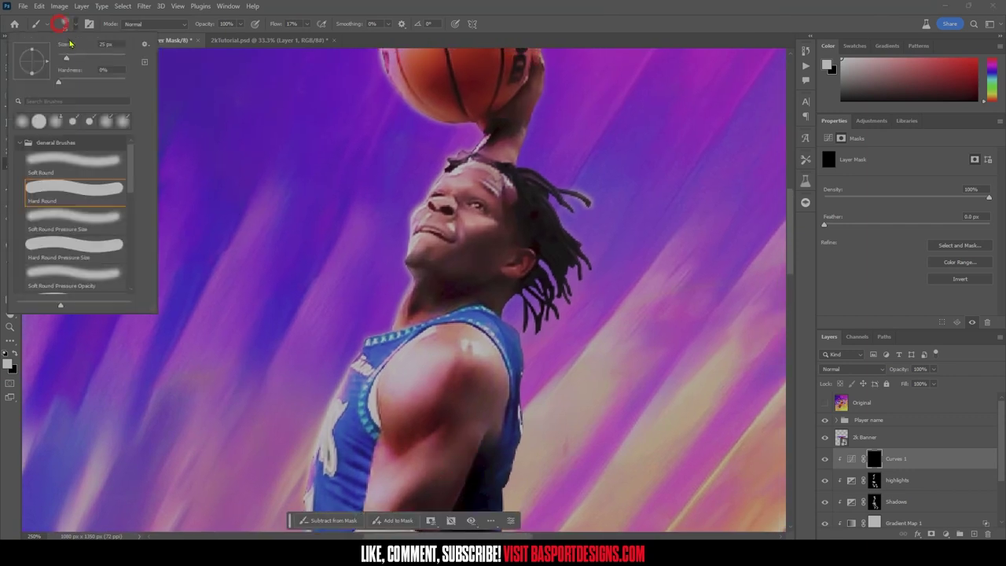
{"action": "left_click_drag", "start_coordinate": [63, 60], "coordinate": [61, 60]}
{"action": "left_click", "coordinate": [301, 5]}
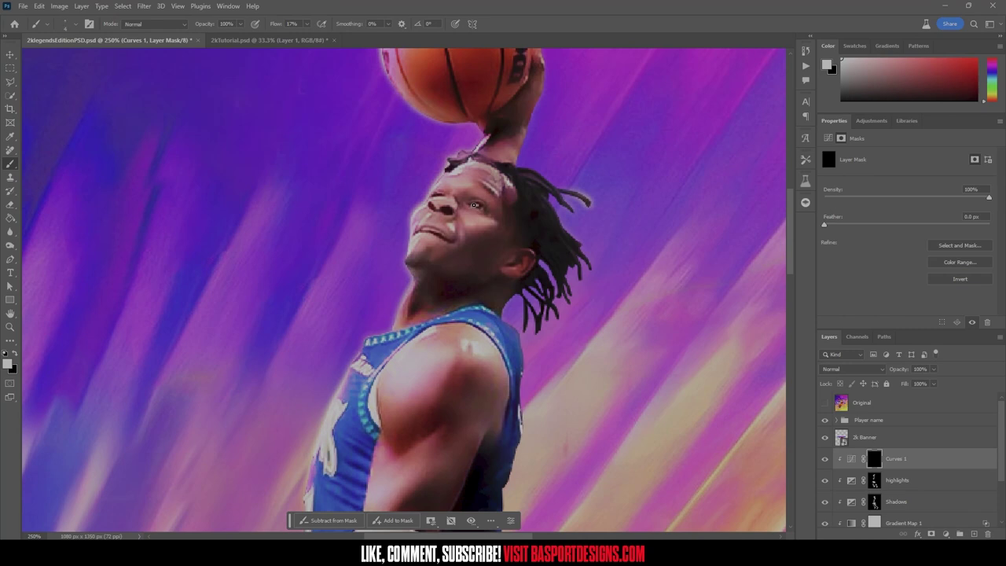
- Paint white on the Curves mask over the player's eye and mouth, raising the brush Flow to 29%
{"action": "left_click", "coordinate": [475, 205]}
{"action": "left_click", "coordinate": [303, 24]}
{"action": "left_click_drag", "start_coordinate": [317, 40], "coordinate": [476, 205]}
{"action": "left_click_drag", "start_coordinate": [306, 25], "coordinate": [439, 235]}
- Compare the face with the Curves layer hidden and shown at 100% and 250% view
{"action": "key", "text": "ctrl+minus"}
{"action": "key", "text": "Return"}
{"action": "scroll", "coordinate": [455, 261], "scroll_direction": "down", "scroll_amount": 2}
{"action": "scroll", "coordinate": [486, 260], "scroll_direction": "down", "scroll_amount": 1}
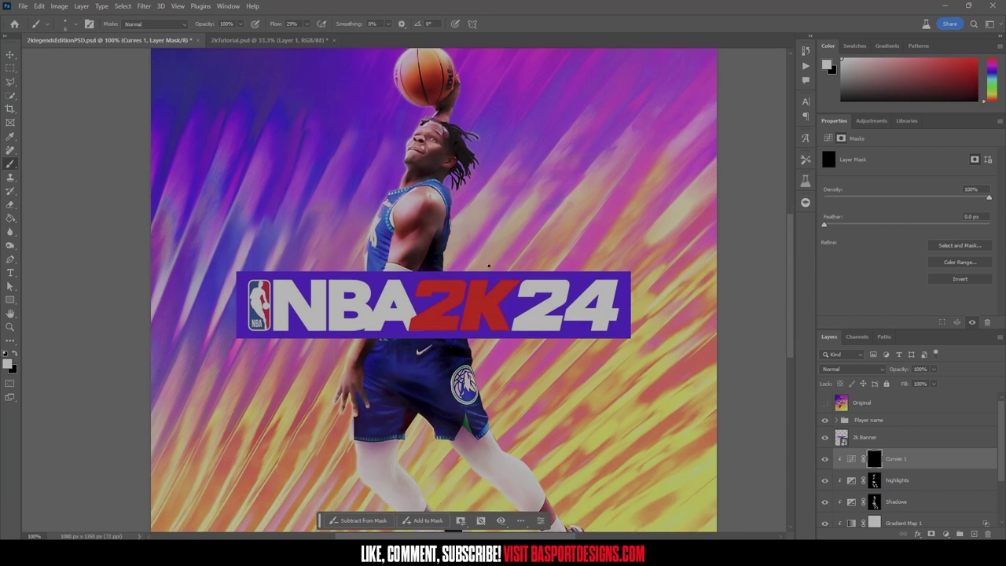
{"action": "left_click", "coordinate": [826, 460]}
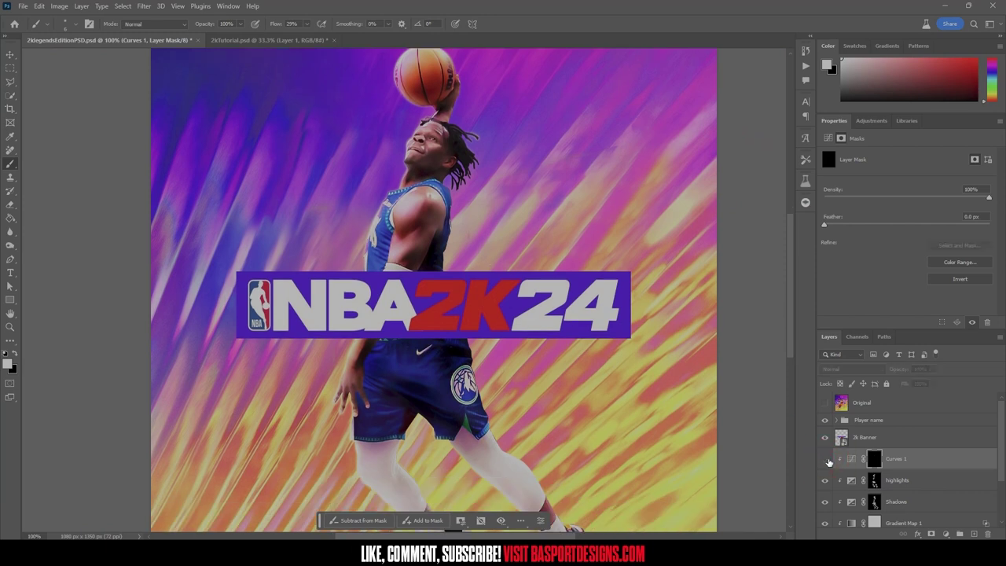
{"action": "left_click", "coordinate": [828, 461]}
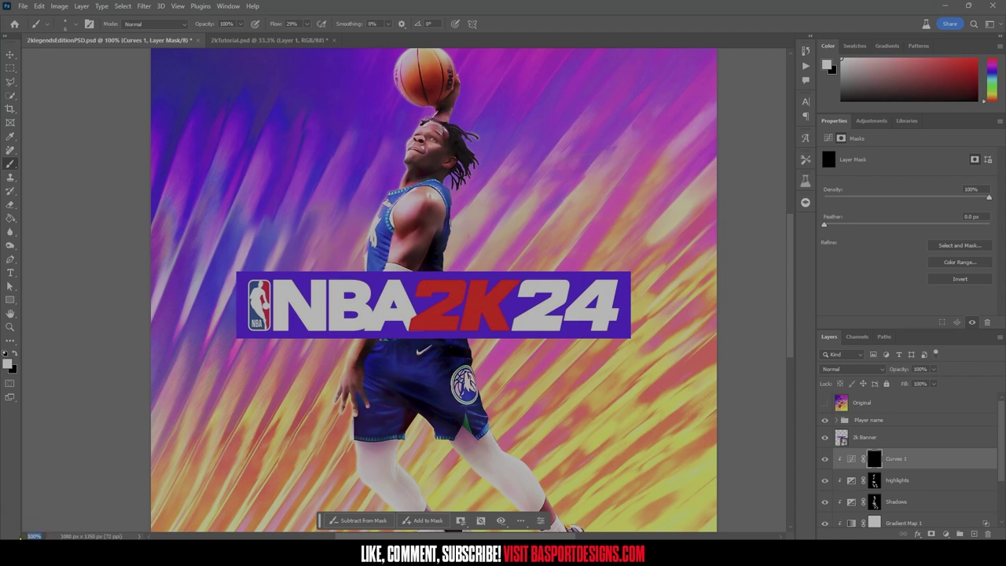
{"action": "scroll", "coordinate": [415, 142], "scroll_direction": "up", "scroll_amount": 5}
{"action": "left_click", "coordinate": [825, 461]}
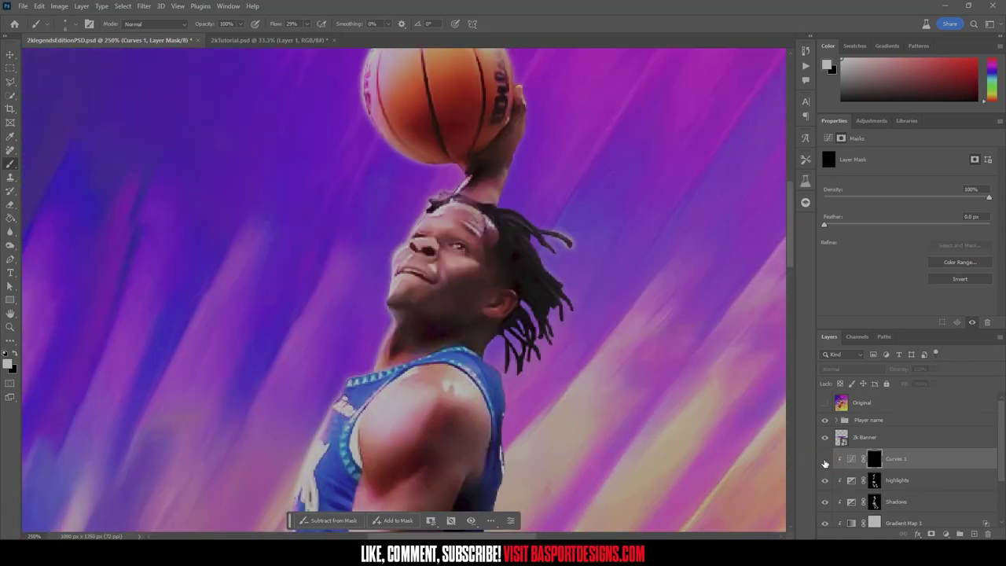
{"action": "left_click", "coordinate": [825, 460]}
{"action": "key", "text": "ctrl+1"}
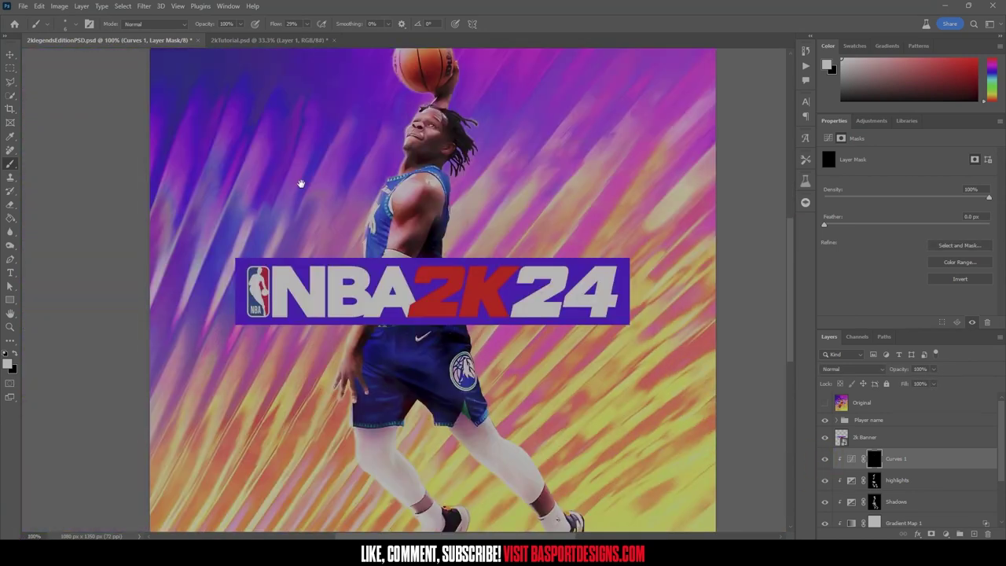
{"action": "scroll", "coordinate": [259, 375], "scroll_direction": "down", "scroll_amount": 1}
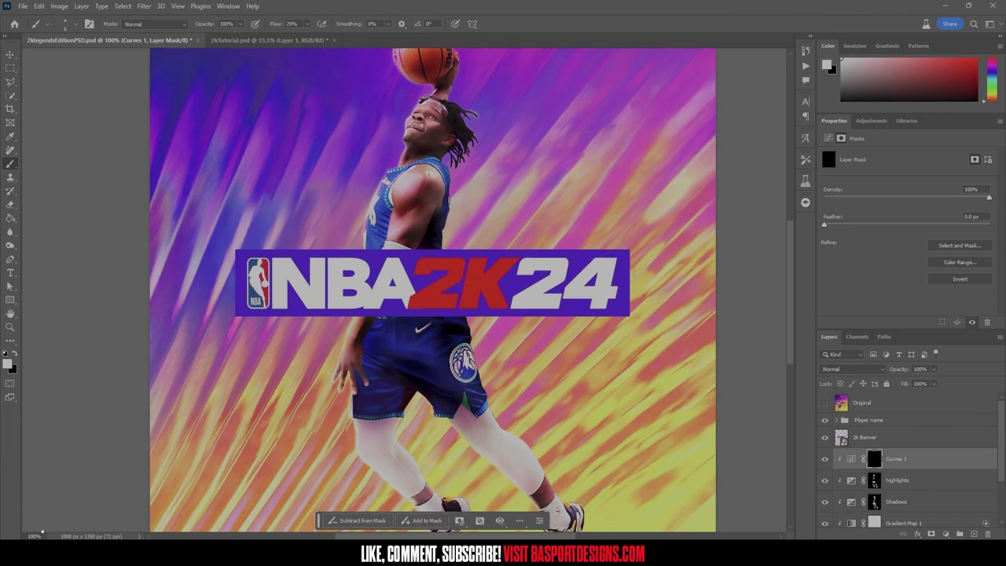
- View the whole cover at 75% and 50%, comparing it with the Original layer shown and hidden
{"action": "left_click", "coordinate": [33, 536]}
{"action": "type", "text": "75"}
{"action": "key", "text": "Return"}
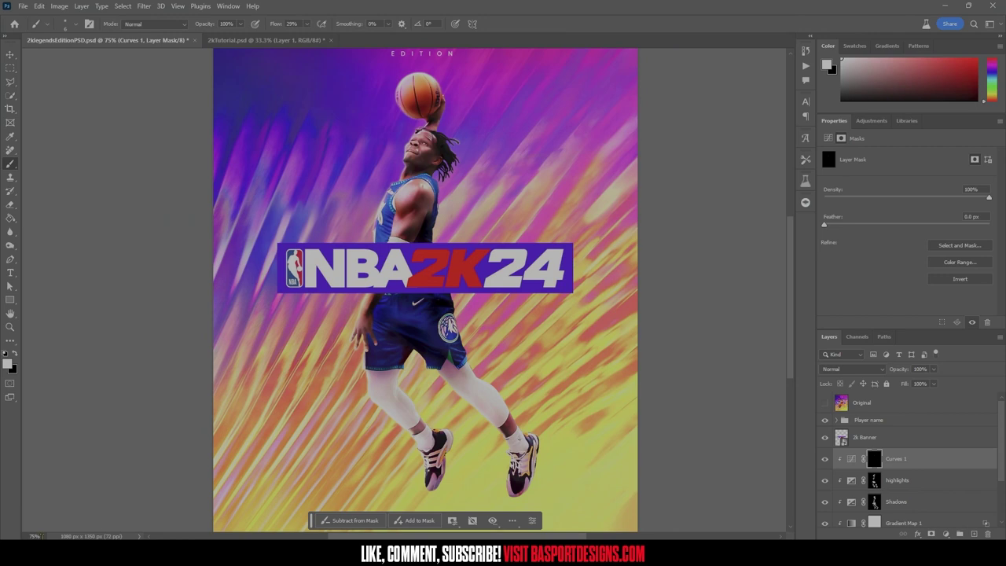
{"action": "key", "text": "Return"}
{"action": "scroll", "coordinate": [285, 197], "scroll_direction": "down", "scroll_amount": 1}
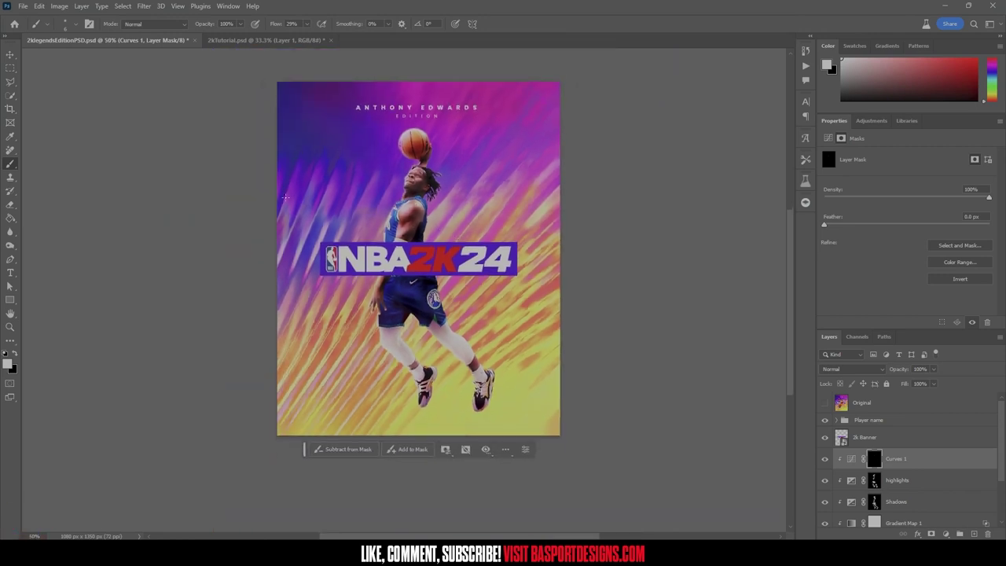
{"action": "left_click", "coordinate": [10, 55]}
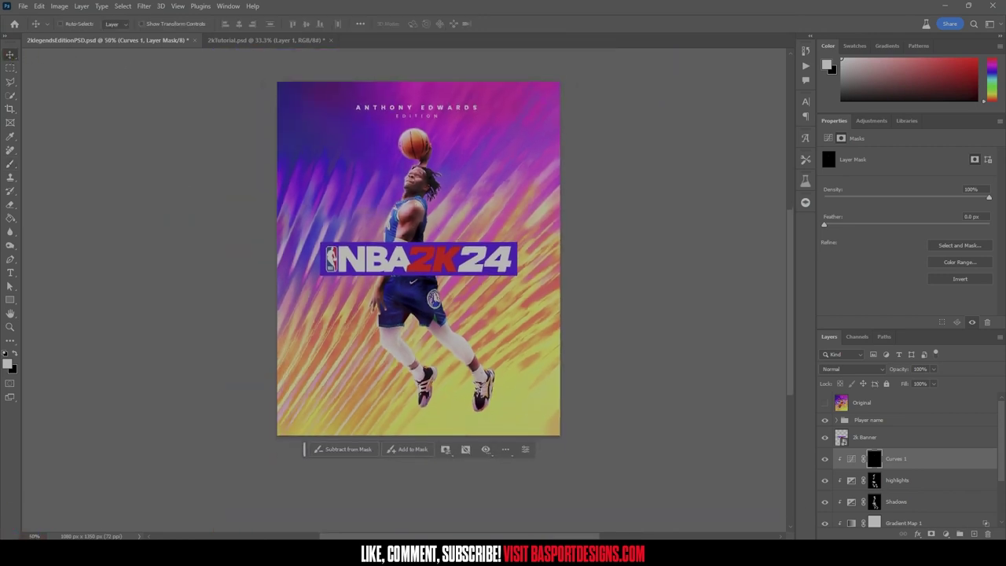
{"action": "left_click", "coordinate": [825, 403]}
{"action": "left_click", "coordinate": [825, 403]}
{"action": "left_click", "coordinate": [825, 402]}
{"action": "left_click", "coordinate": [825, 403]}
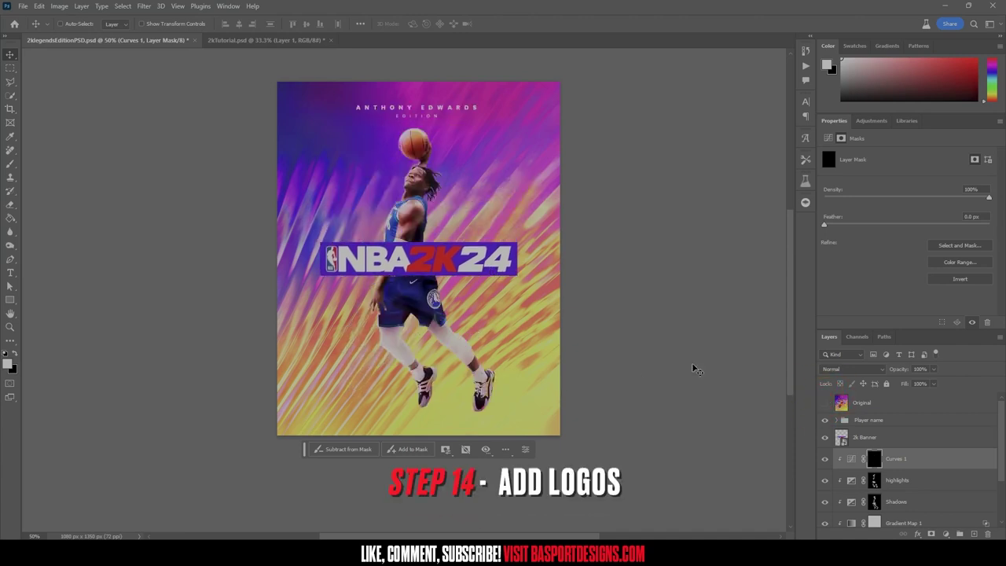
- Create a new layer group above the Player name group and name it Game Logos
{"action": "left_click", "coordinate": [868, 424]}
{"action": "left_click", "coordinate": [959, 535]}
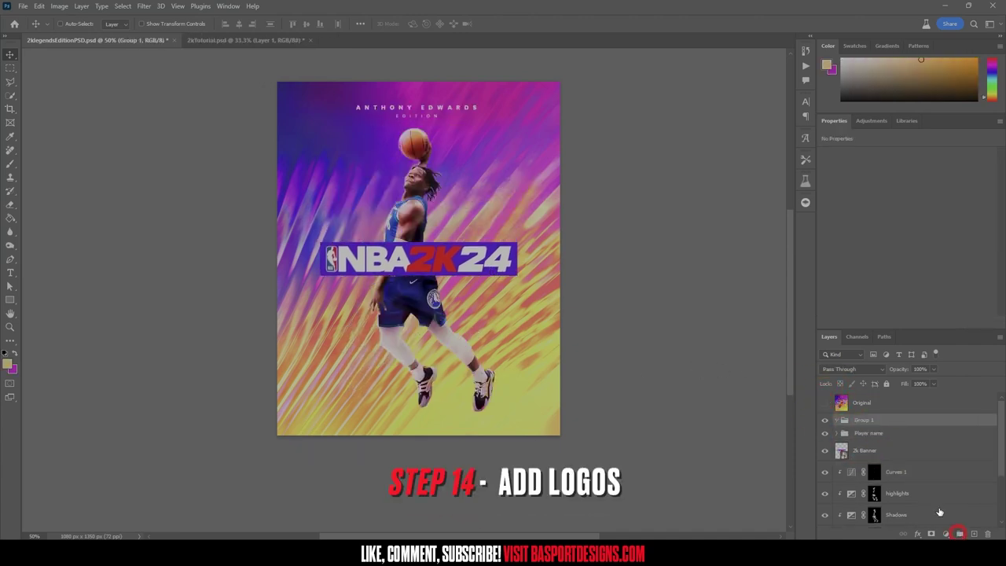
{"action": "double_click", "coordinate": [865, 420]}
{"action": "type", "text": "Game Logos"}
{"action": "key", "text": "Return"}
- Copy the NBPA, 2K and ESRB logo layers from 2kTutorial.psd into the cover's Game Logos group, then close 2kTutorial.psd without saving
{"action": "left_click", "coordinate": [245, 40]}
{"action": "left_click", "coordinate": [825, 446]}
{"action": "left_click", "coordinate": [824, 425]}
{"action": "left_click", "coordinate": [825, 404]}
{"action": "left_click", "coordinate": [859, 446]}
{"action": "left_click", "coordinate": [862, 403], "text": "shift"}
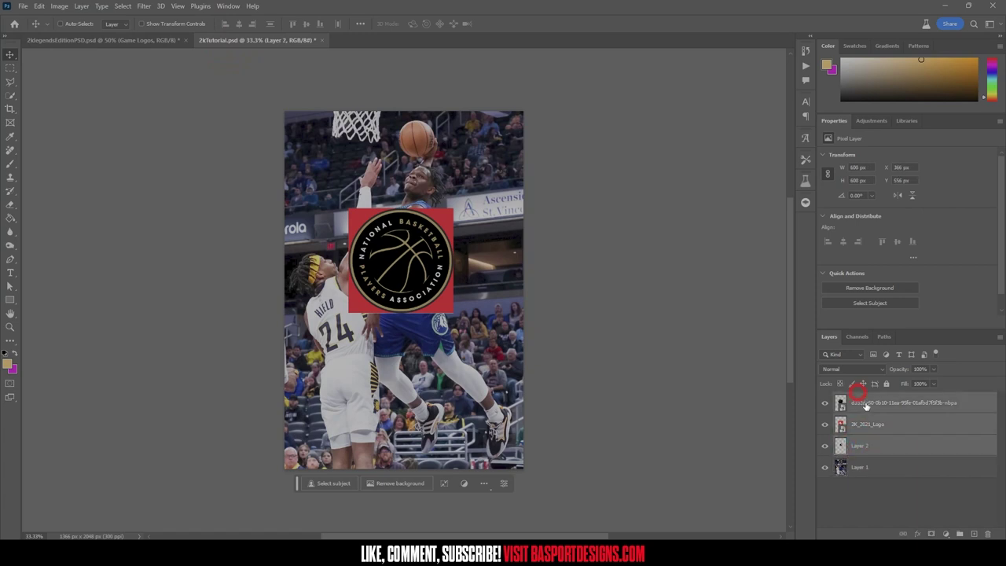
{"action": "left_click_drag", "start_coordinate": [265, 41], "coordinate": [161, 280]}
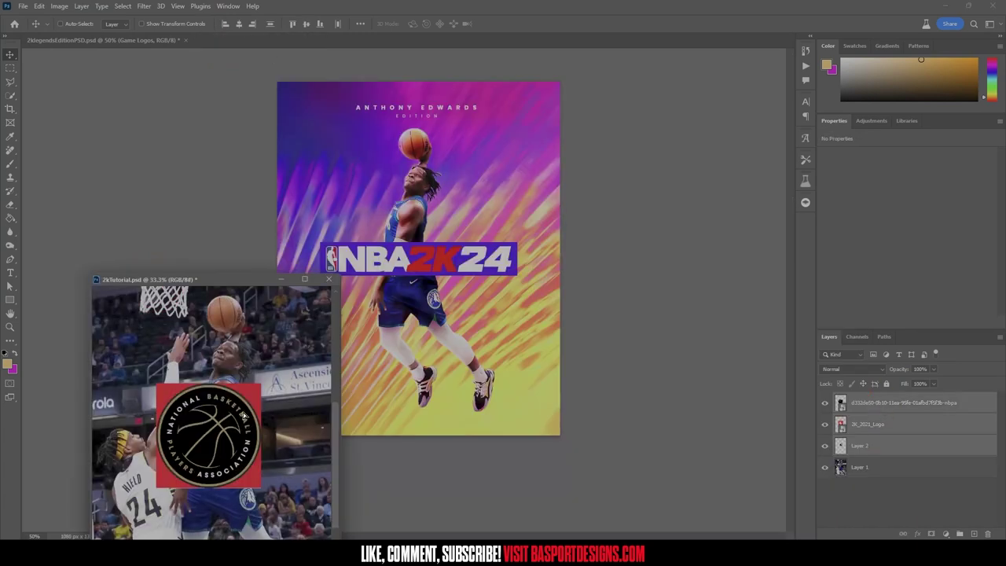
{"action": "left_click_drag", "start_coordinate": [409, 195], "coordinate": [409, 196]}
{"action": "left_click", "coordinate": [330, 280]}
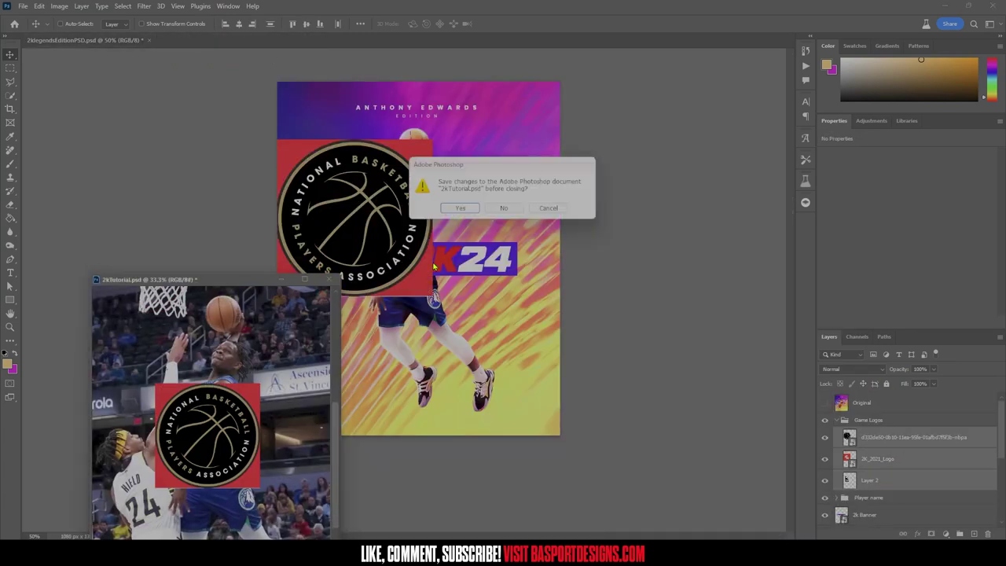
{"action": "left_click", "coordinate": [503, 208]}
{"action": "left_click_drag", "start_coordinate": [864, 438], "coordinate": [863, 421]}
- Convert the logo layers to smart objects and hide the NBPA and 2K logos, leaving only the ESRB logo shown
{"action": "left_click", "coordinate": [855, 440]}
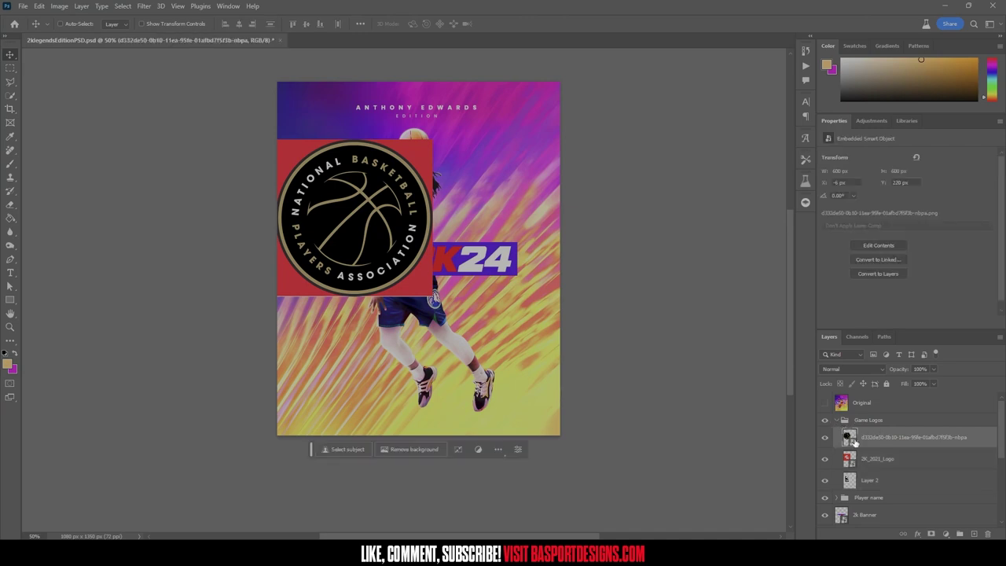
{"action": "double_click", "coordinate": [850, 438]}
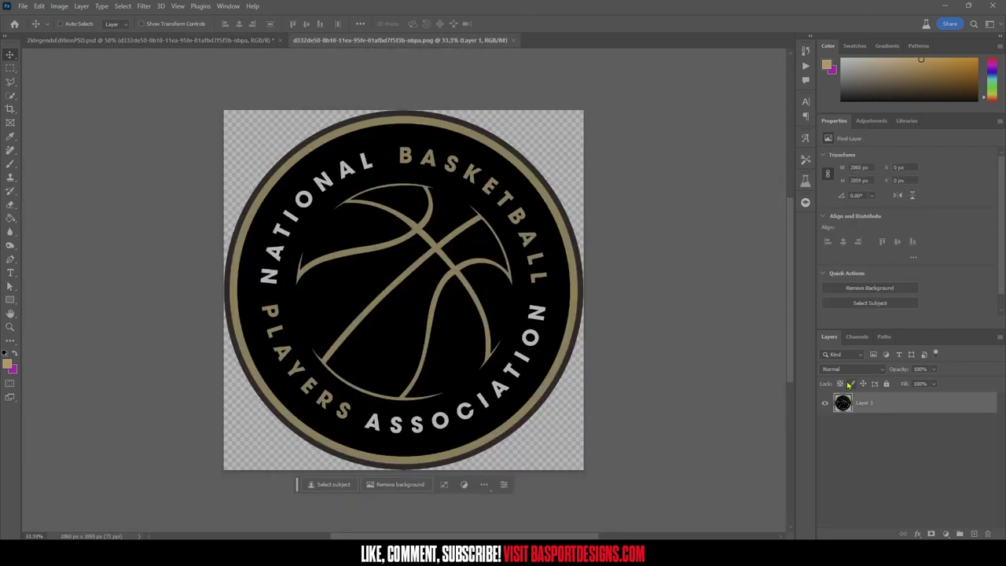
{"action": "key", "text": "ctrl+w"}
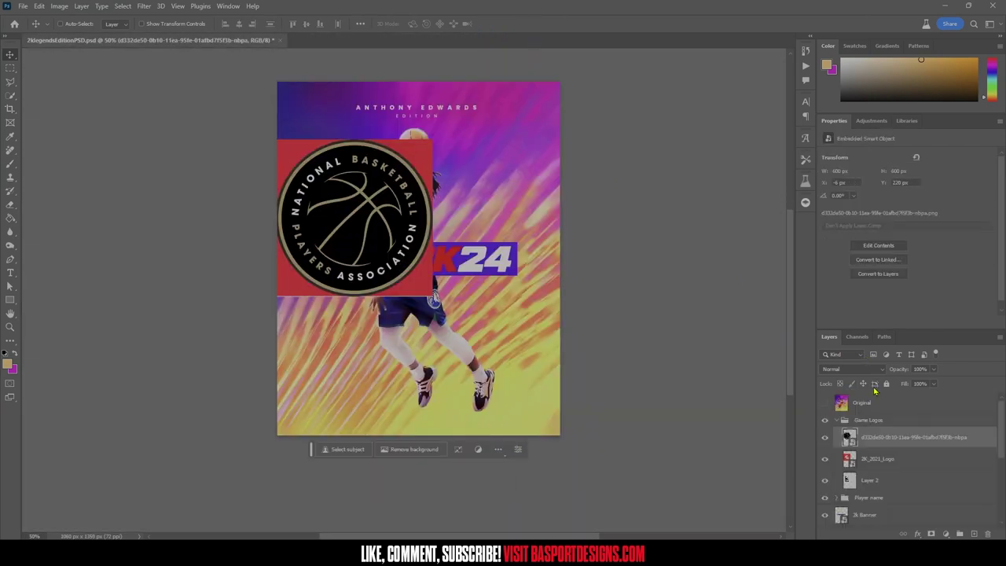
{"action": "right_click", "coordinate": [879, 440]}
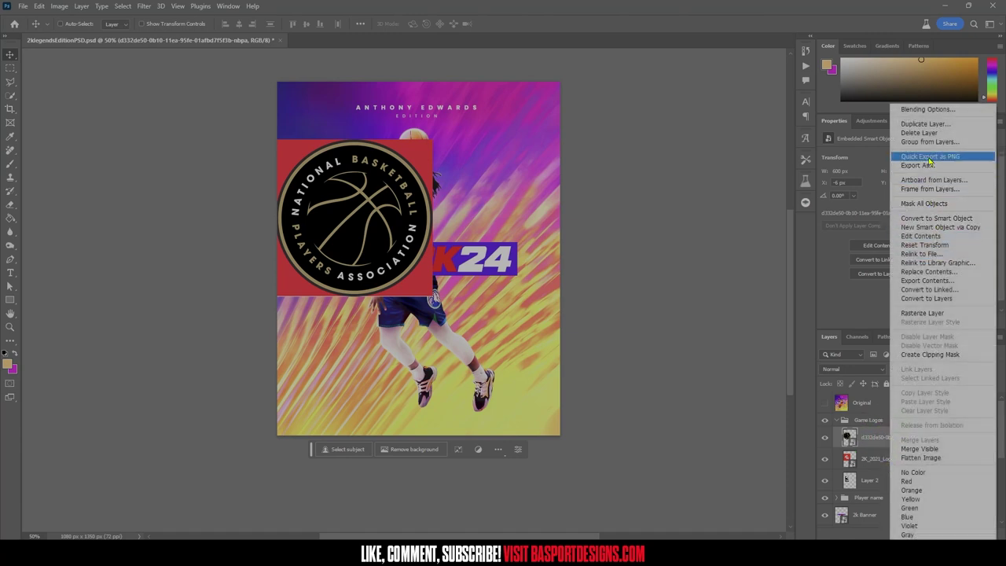
{"action": "left_click", "coordinate": [933, 220]}
{"action": "left_click", "coordinate": [899, 462]}
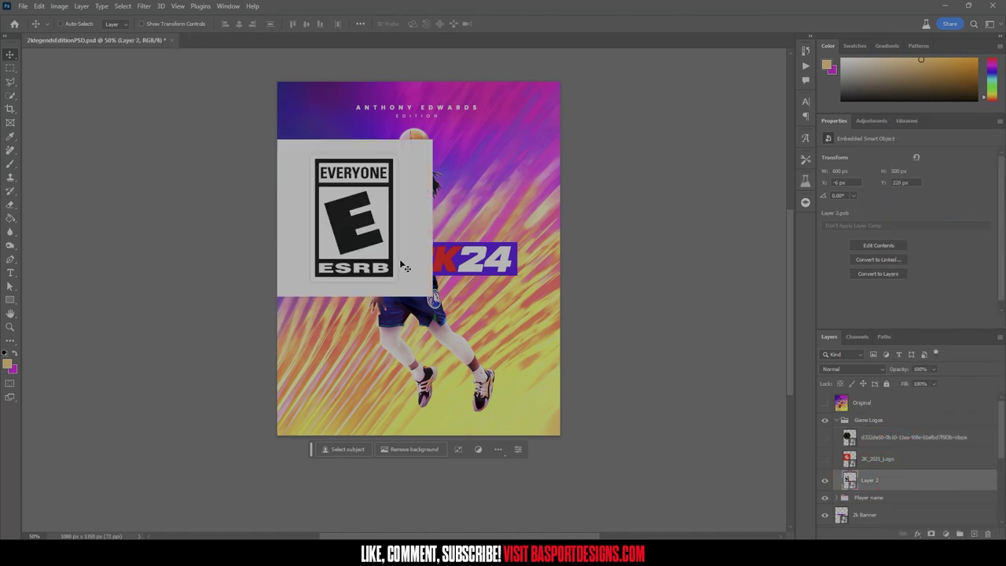
- Move the ESRB logo toward the middle of the cover and rename its layer Rated E
{"action": "left_click_drag", "start_coordinate": [402, 265], "coordinate": [449, 326]}
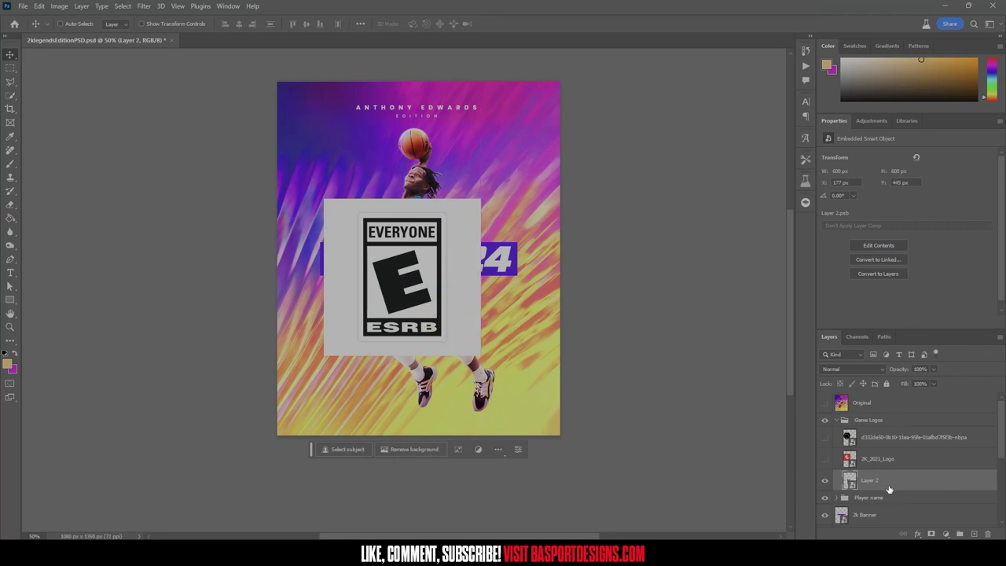
{"action": "double_click", "coordinate": [865, 480]}
{"action": "type", "text": "Rated E"}
{"action": "key", "text": "Return"}
- Open the Rated E smart object's contents and select the whole rounded ESRB label using Select Subject and the Quick Selection tool
{"action": "double_click", "coordinate": [849, 481]}
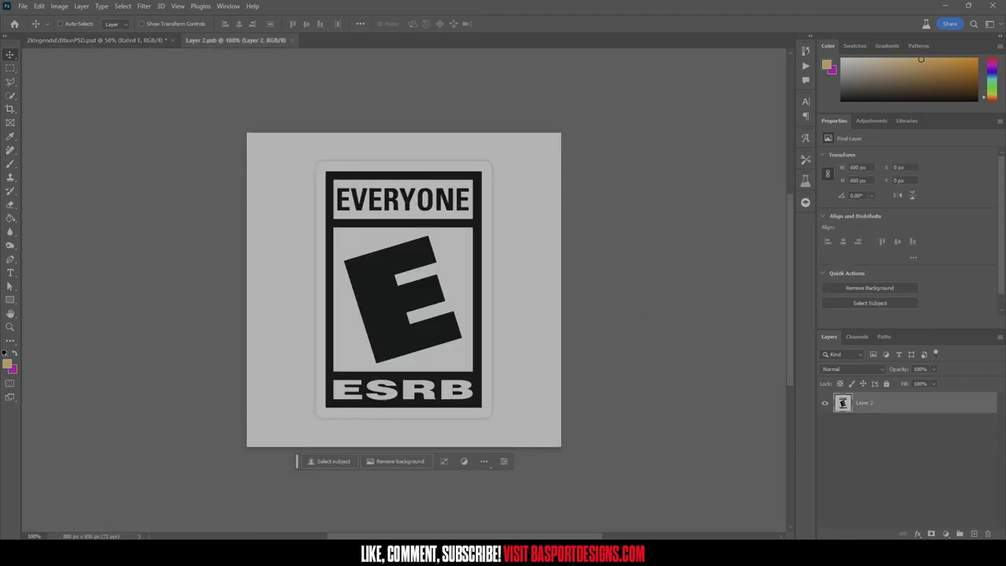
{"action": "left_click", "coordinate": [10, 68]}
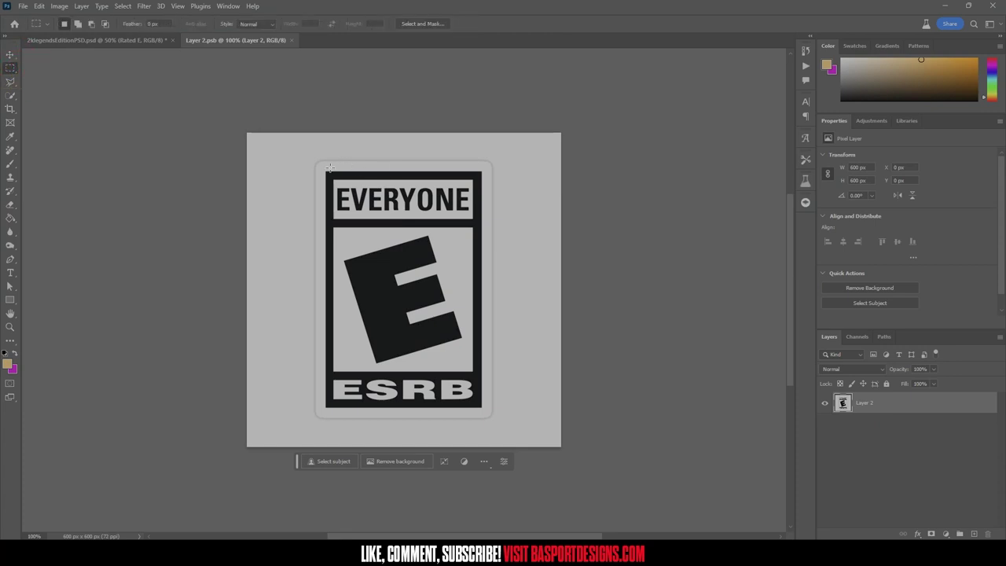
{"action": "left_click", "coordinate": [10, 96]}
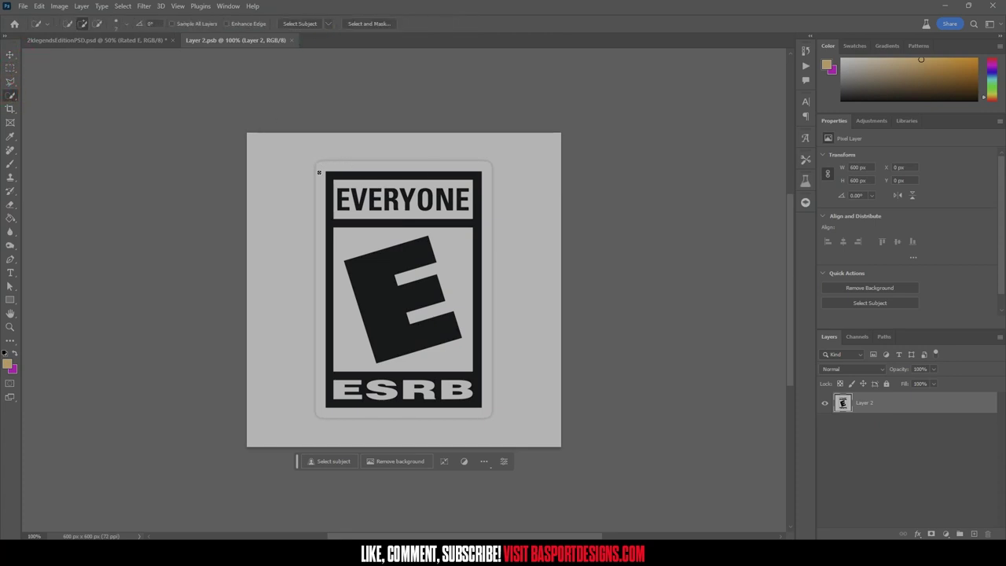
{"action": "left_click", "coordinate": [301, 25]}
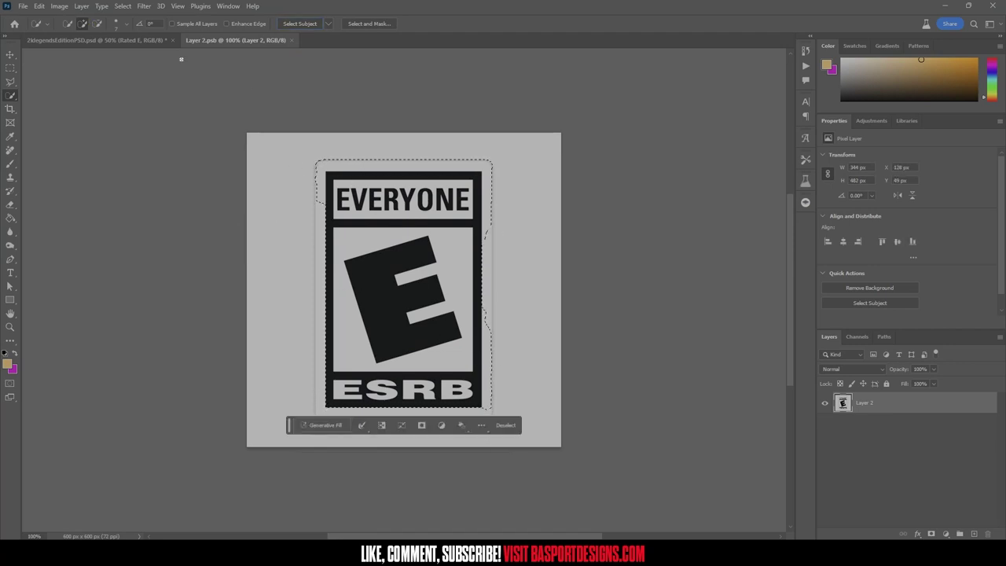
{"action": "scroll", "coordinate": [321, 349], "scroll_direction": "down", "scroll_amount": 2}
{"action": "left_click", "coordinate": [323, 349]}
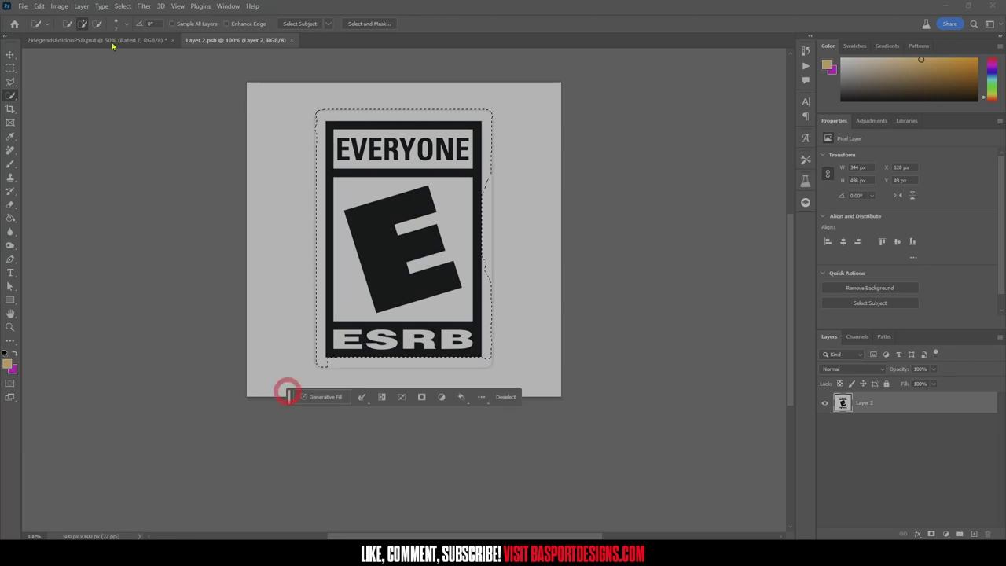
{"action": "left_click_drag", "start_coordinate": [333, 366], "coordinate": [474, 359]}
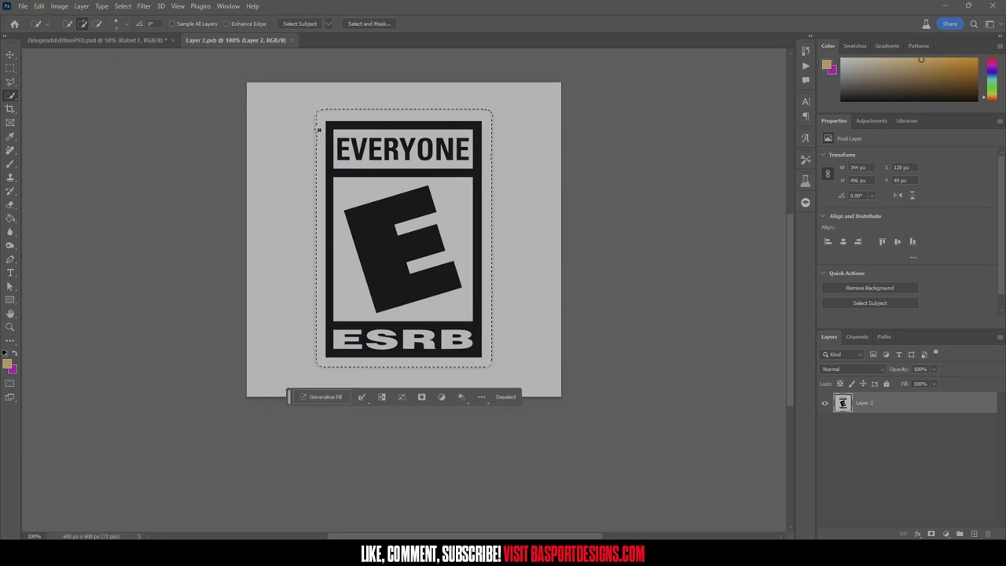
- Mask out the white background around the selected ESRB label, then save and close the smart object's contents
{"action": "left_click", "coordinate": [931, 535]}
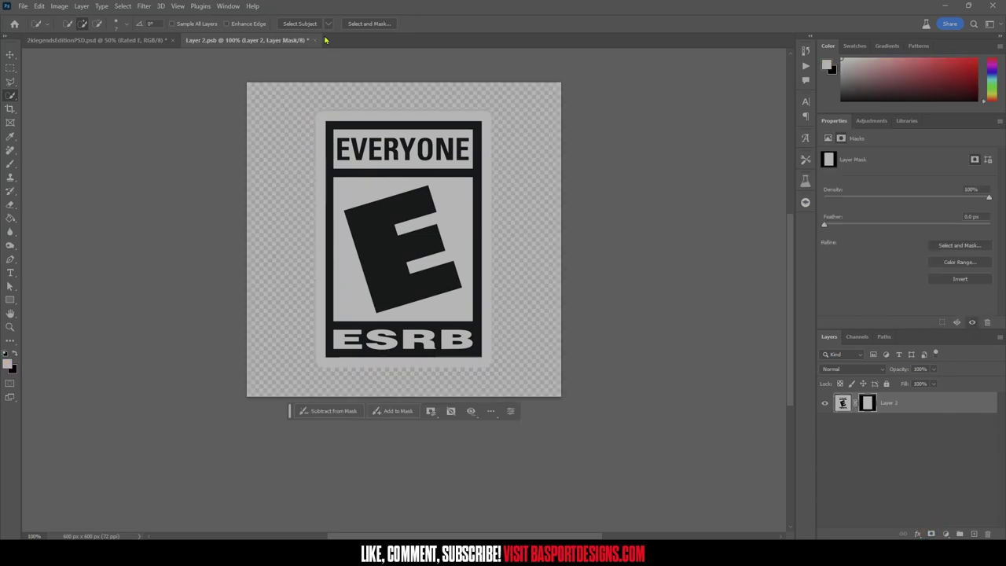
{"action": "key", "text": "ctrl+s"}
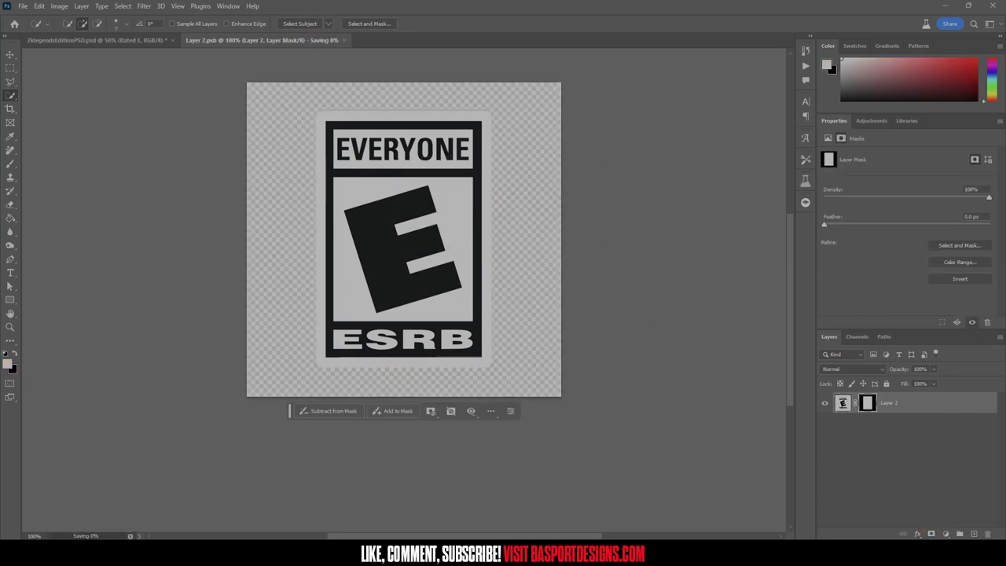
{"action": "key", "text": "ctrl+w"}
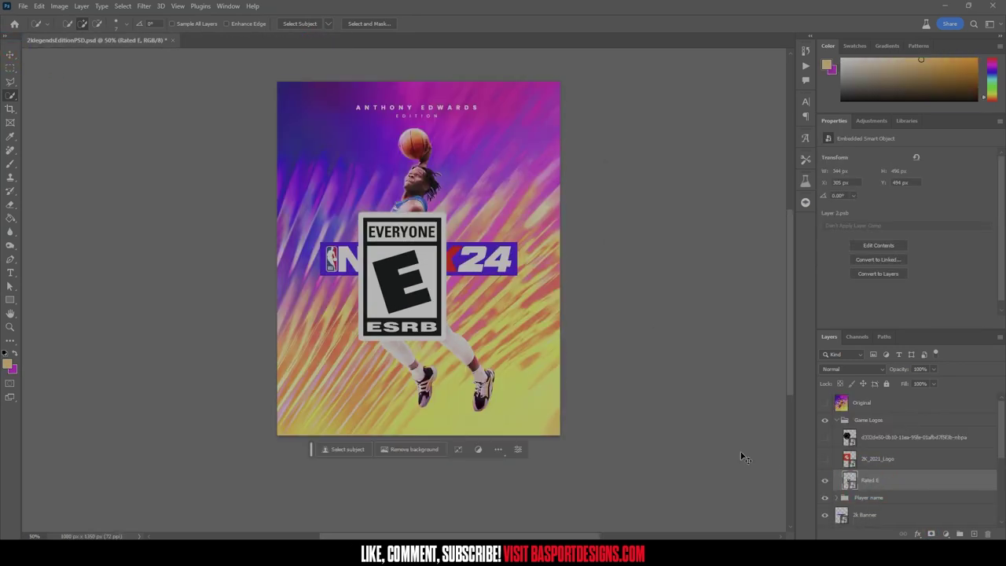
- Scale down the Rated E logo into the cover's lower-left corner and the 2K logo into its lower-right corner
{"action": "key", "text": "ctrl+t"}
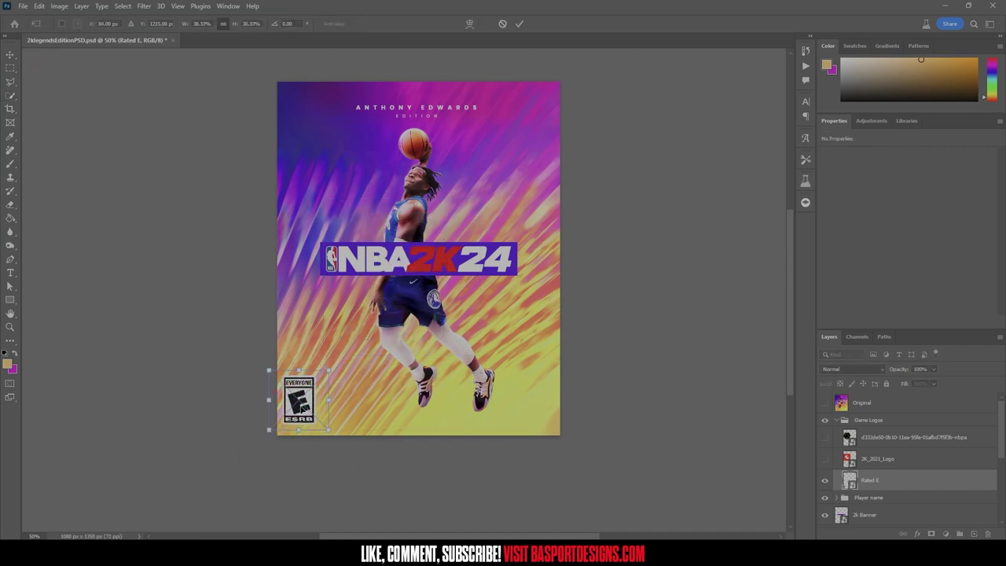
{"action": "key", "text": "Return"}
{"action": "left_click", "coordinate": [825, 459]}
{"action": "left_click", "coordinate": [874, 459]}
{"action": "left_click_drag", "start_coordinate": [408, 300], "coordinate": [486, 349]}
{"action": "key", "text": "ctrl+t"}
{"action": "left_click_drag", "start_coordinate": [505, 196], "coordinate": [540, 419]}
{"action": "key", "text": "Return"}
- Show the NBPA logo, scale it to about 99 px wide and place it beside the 2K logo along the cover's bottom edge
{"action": "left_click", "coordinate": [825, 437]}
{"action": "left_click", "coordinate": [883, 438]}
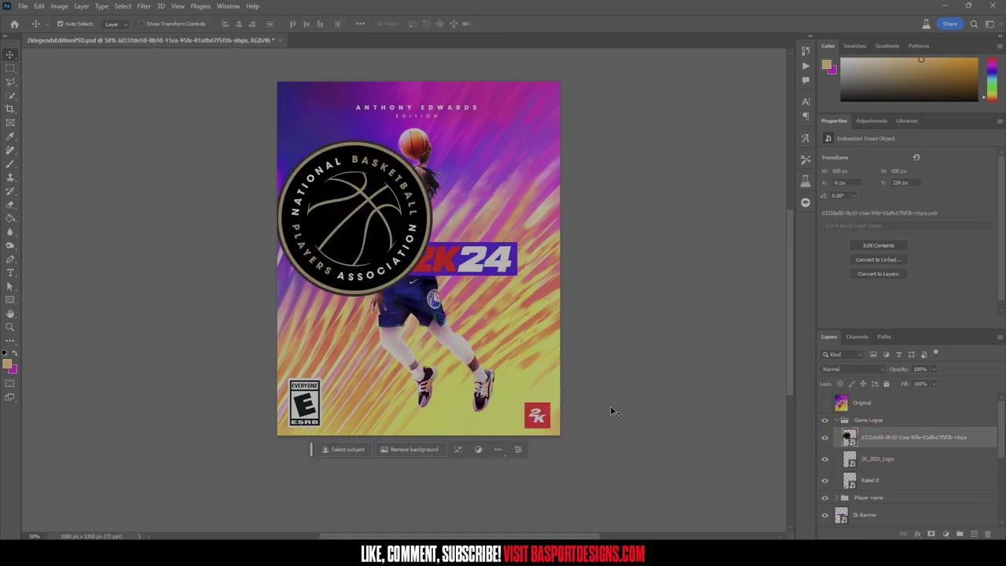
{"action": "key", "text": "ctrl+t"}
{"action": "left_click_drag", "start_coordinate": [356, 141], "coordinate": [525, 398]}
{"action": "left_click_drag", "start_coordinate": [524, 359], "coordinate": [478, 421]}
{"action": "key", "text": "Return"}
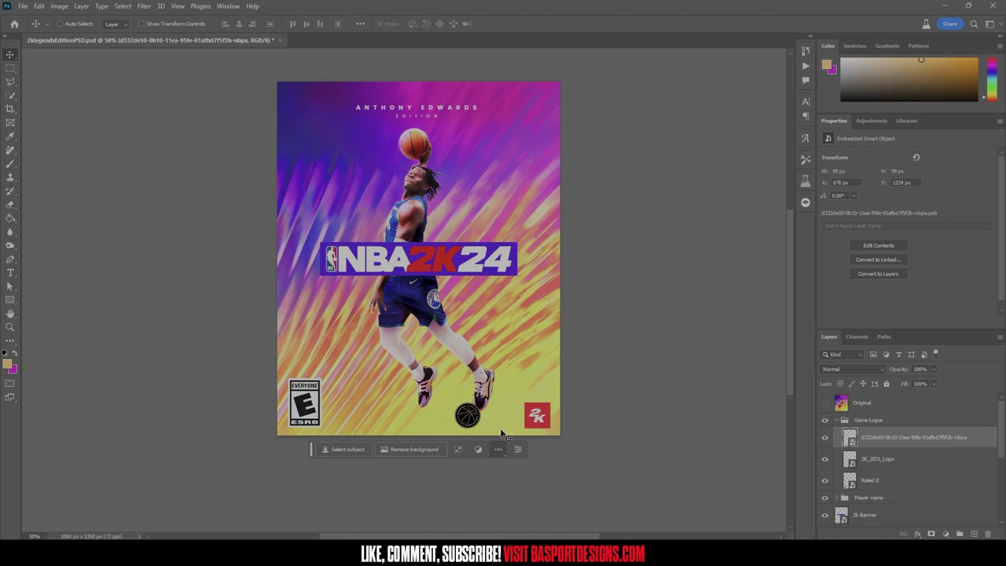
- Scale the player group together with its adjustment layers, from Curves 1 down, to about 96% and save the document
{"action": "left_click", "coordinate": [839, 402]}
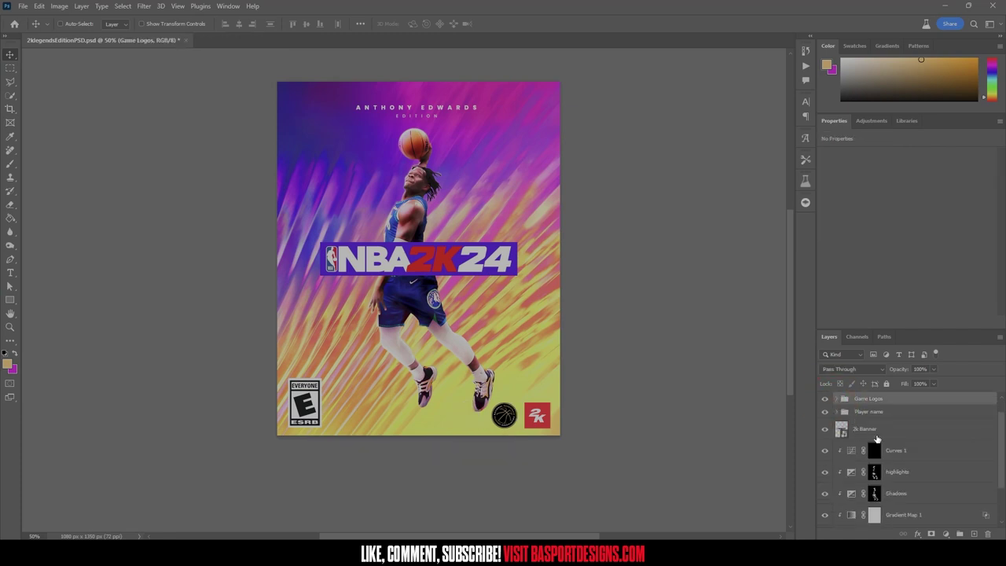
{"action": "left_click", "coordinate": [898, 450]}
{"action": "scroll", "coordinate": [896, 492], "scroll_direction": "down", "scroll_amount": 3}
{"action": "left_click", "coordinate": [903, 499]}
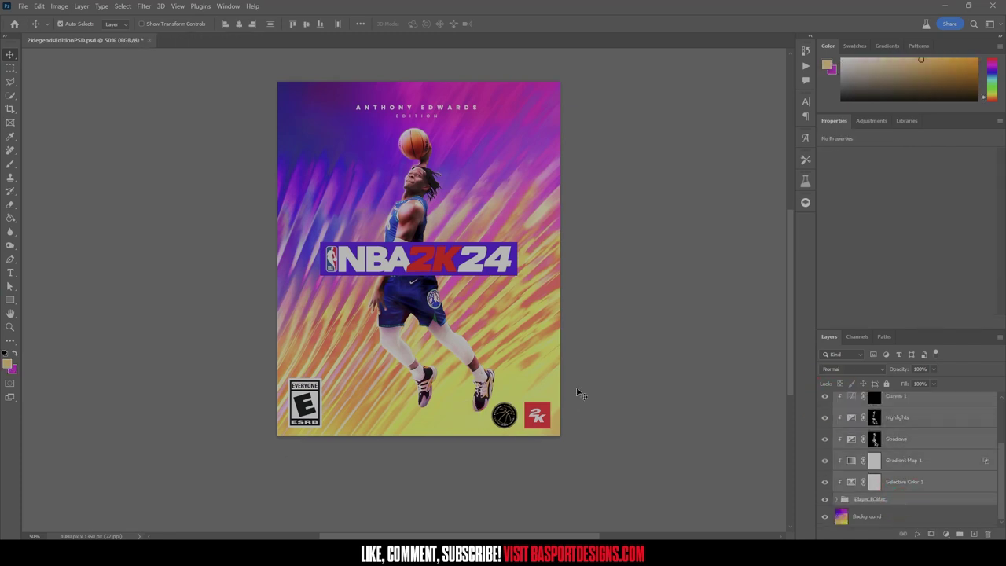
{"action": "key", "text": "ctrl+t"}
{"action": "left_click", "coordinate": [507, 220]}
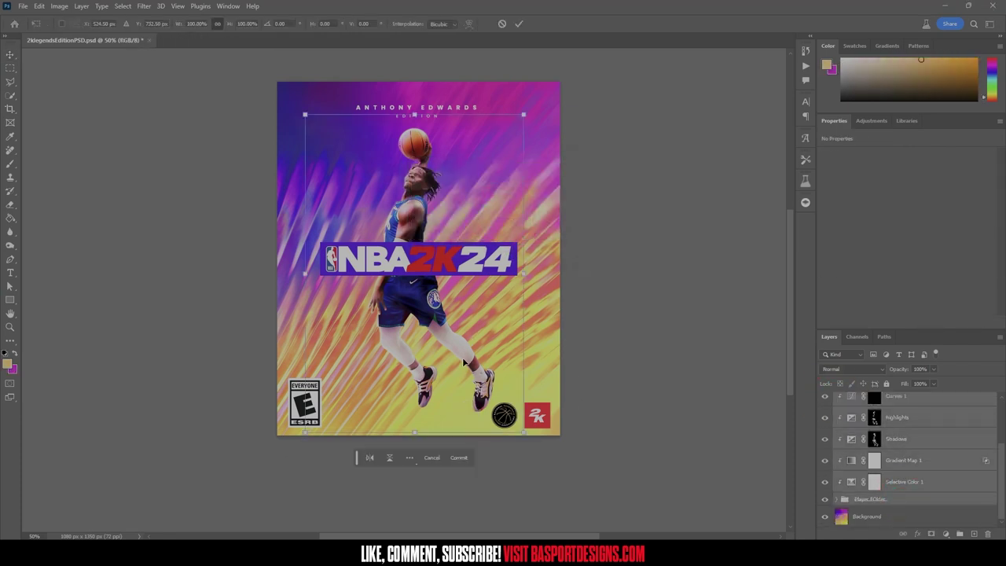
{"action": "left_click_drag", "start_coordinate": [415, 434], "coordinate": [414, 423]}
{"action": "key", "text": "Return"}
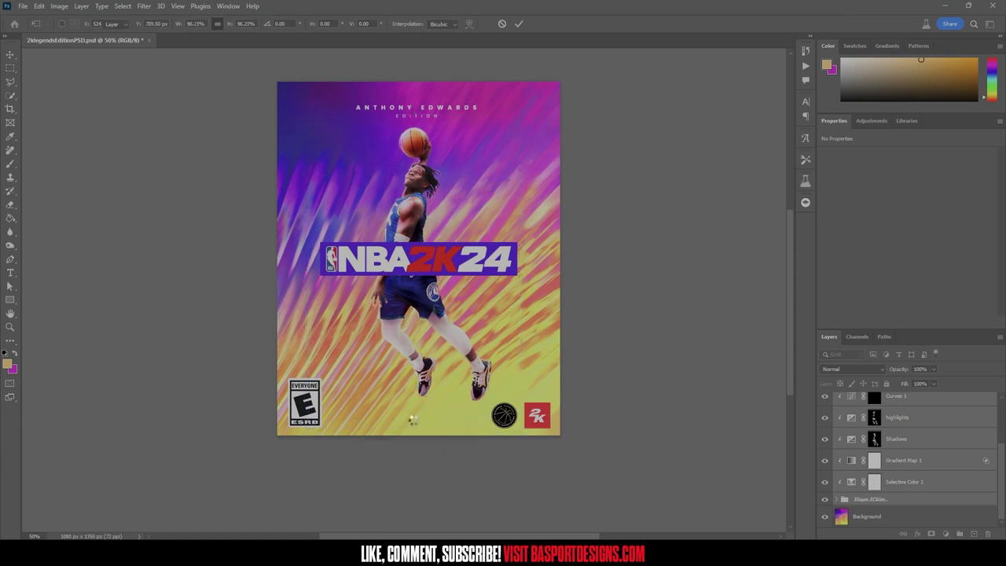
{"action": "key", "text": "ctrl+s"}
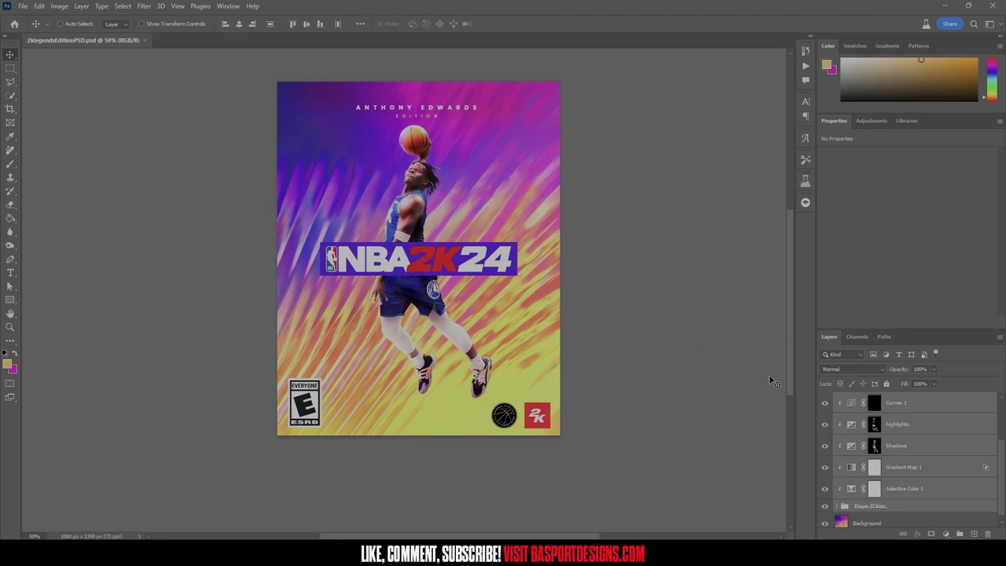
- Show the Minnesota logo in Layer 2 and sample its lighter blue as background color and its green as foreground color
{"action": "scroll", "coordinate": [909, 460], "scroll_direction": "up", "scroll_amount": 3}
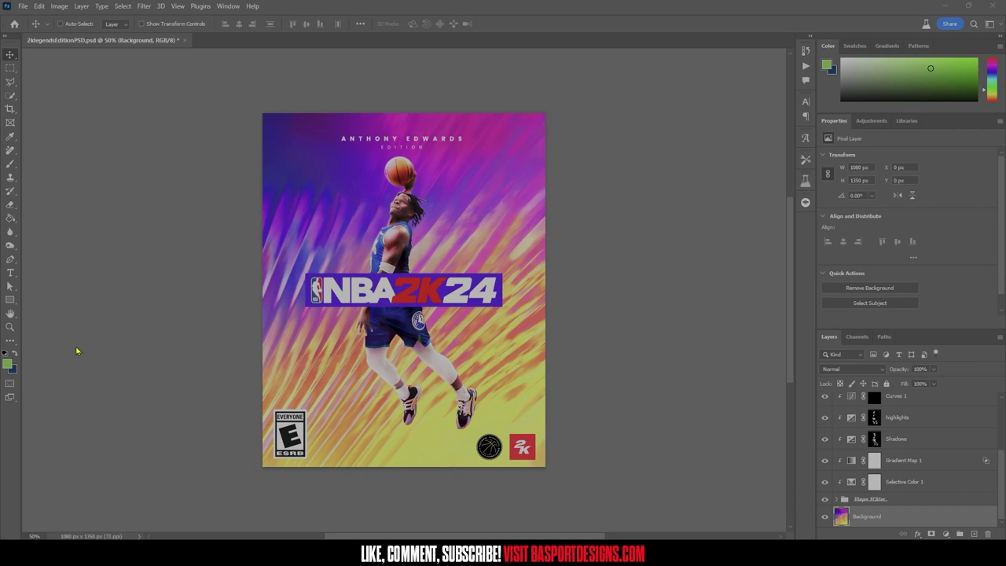
{"action": "scroll", "coordinate": [865, 425], "scroll_direction": "up", "scroll_amount": 3}
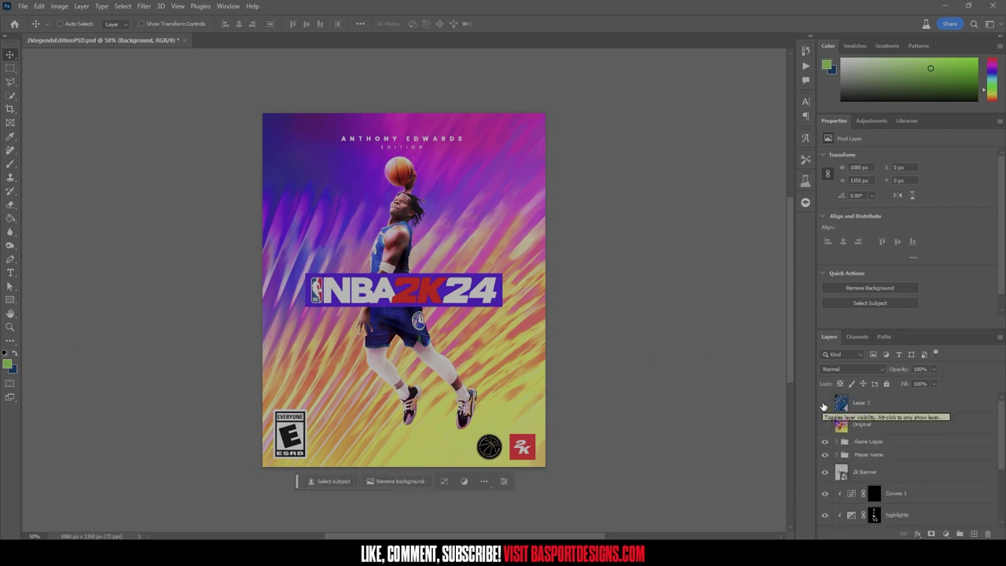
{"action": "left_click", "coordinate": [824, 406]}
{"action": "left_click", "coordinate": [882, 404]}
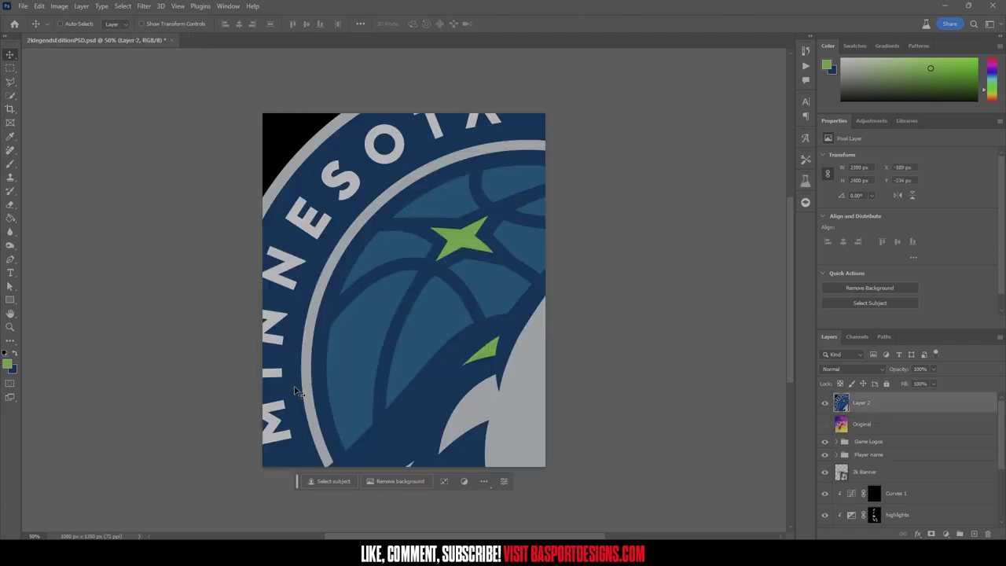
{"action": "key", "text": "i"}
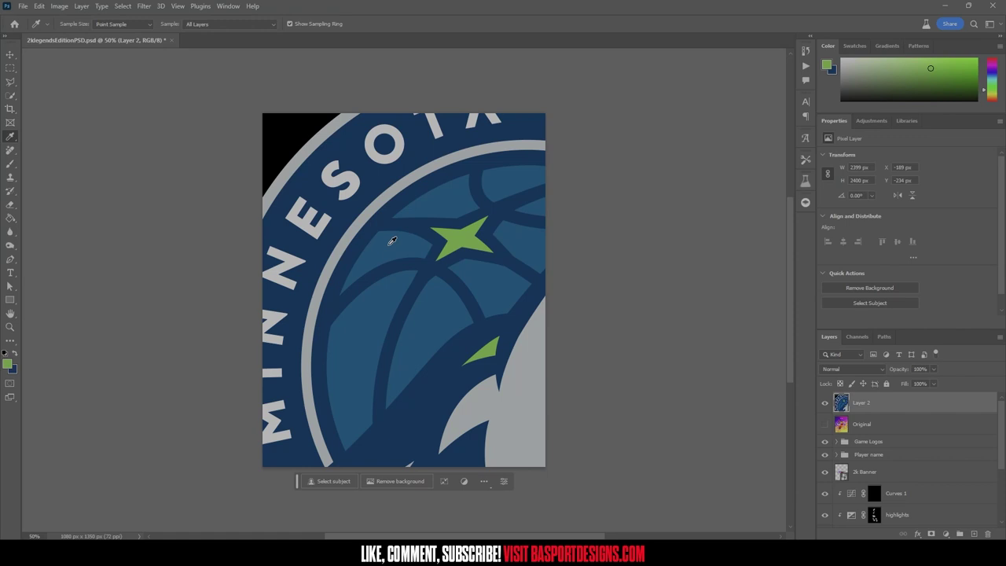
{"action": "left_click", "coordinate": [392, 241]}
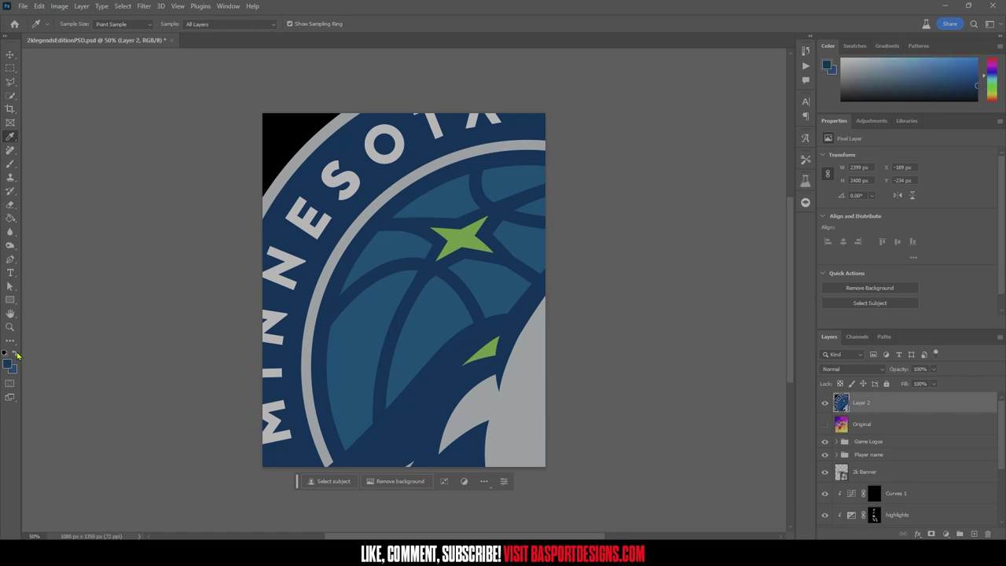
{"action": "left_click", "coordinate": [459, 235]}
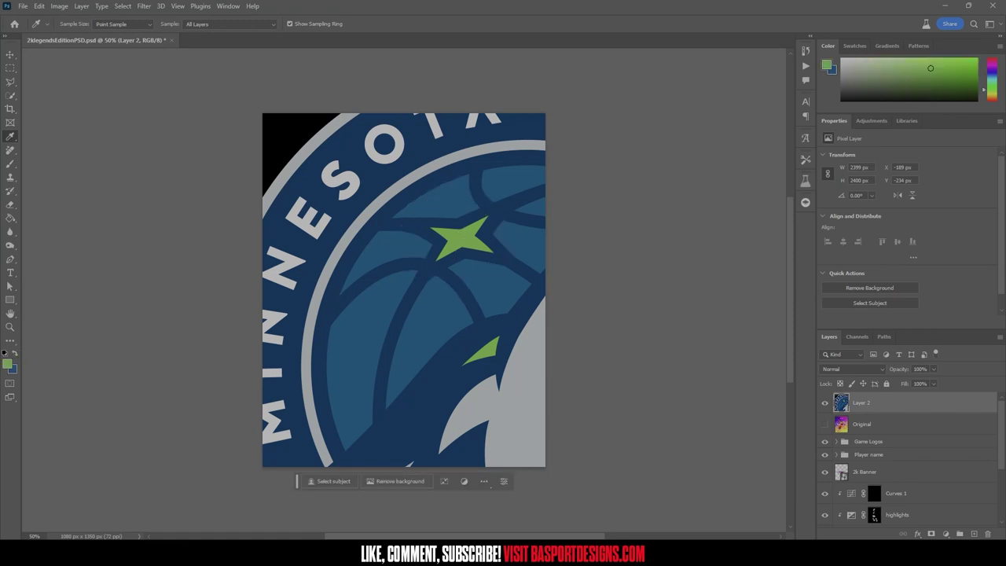
- Hide the Minnesota logo layer, select the Background layer and enlarge the layer list
{"action": "left_click", "coordinate": [829, 406]}
{"action": "scroll", "coordinate": [869, 495], "scroll_direction": "down", "scroll_amount": 4}
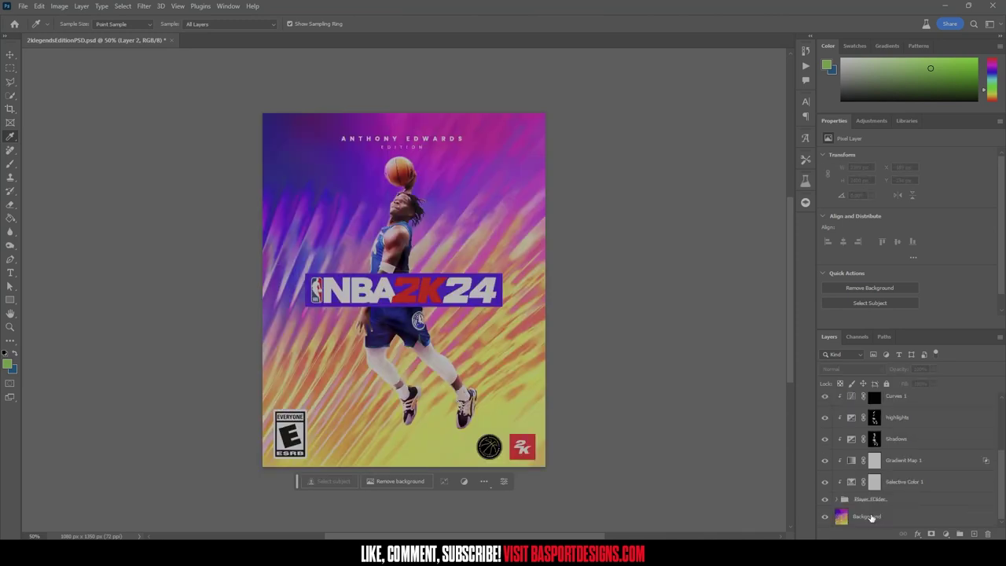
{"action": "left_click", "coordinate": [871, 517]}
{"action": "scroll", "coordinate": [889, 490], "scroll_direction": "up", "scroll_amount": 3}
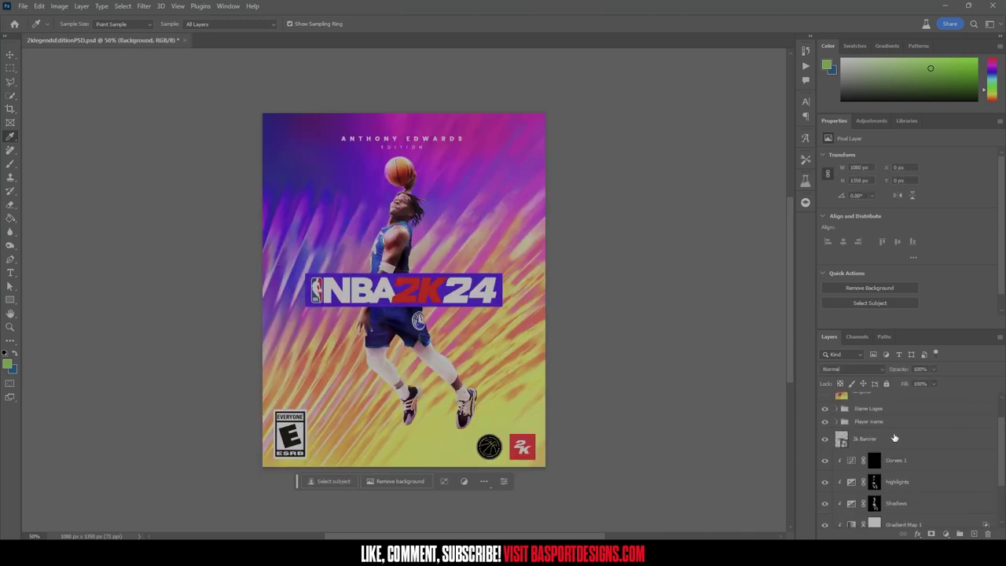
{"action": "left_click_drag", "start_coordinate": [890, 316], "coordinate": [890, 286]}
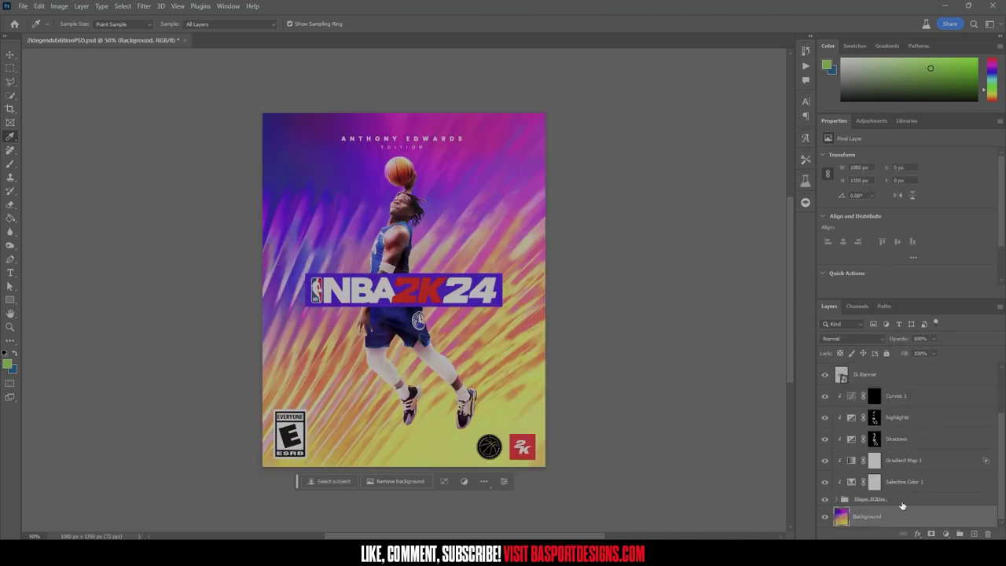
- Add a reversed Gradient Map adjustment directly above the Background layer and set its blend mode to Linear Light
{"action": "left_click", "coordinate": [948, 535]}
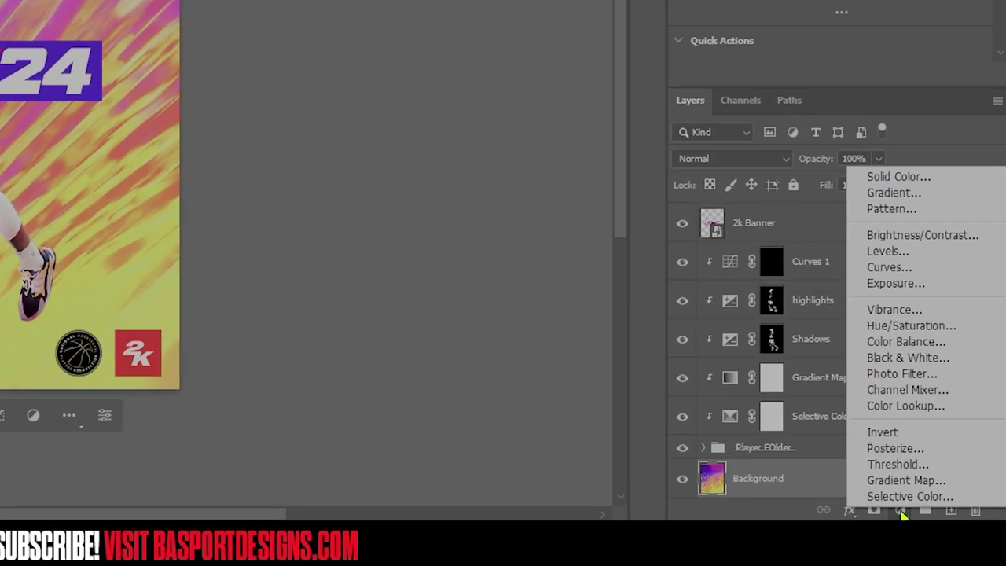
{"action": "left_click", "coordinate": [906, 480]}
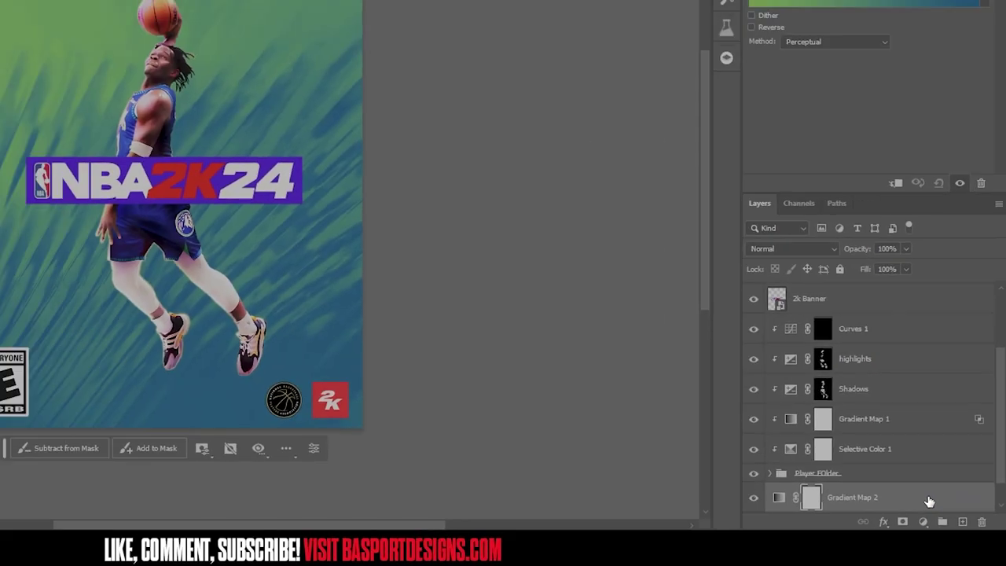
{"action": "left_click", "coordinate": [824, 180]}
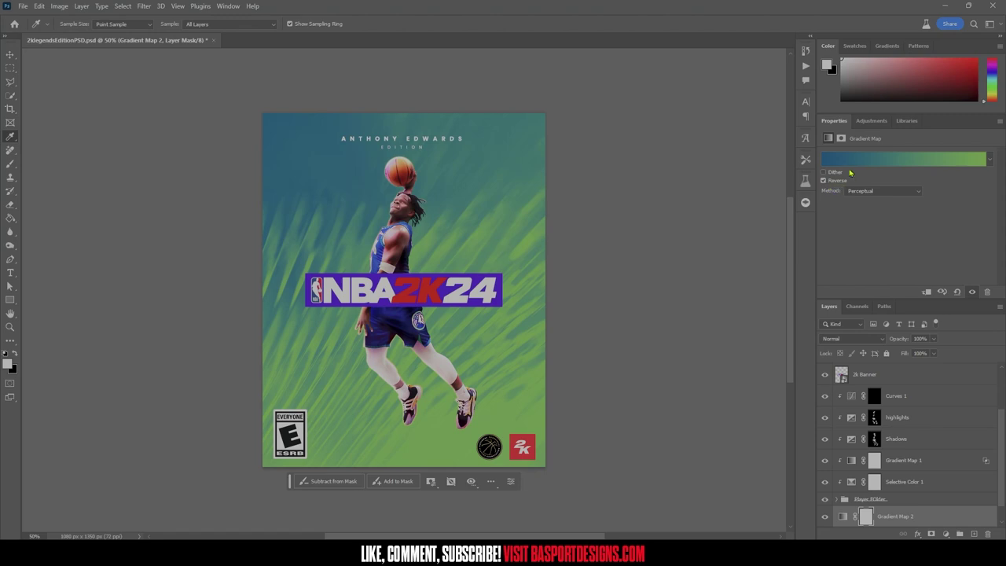
{"action": "left_click", "coordinate": [858, 341]}
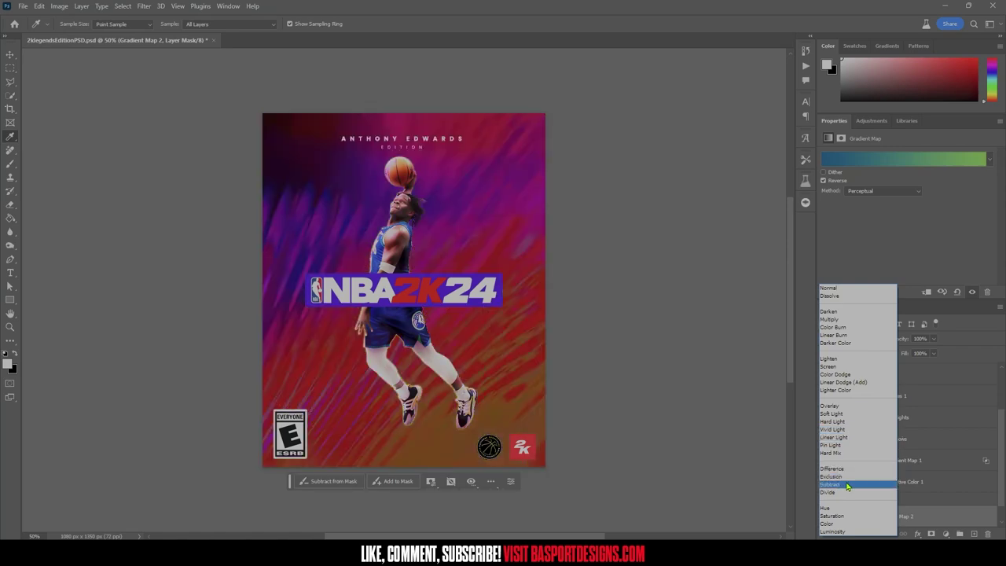
{"action": "left_click", "coordinate": [839, 439]}
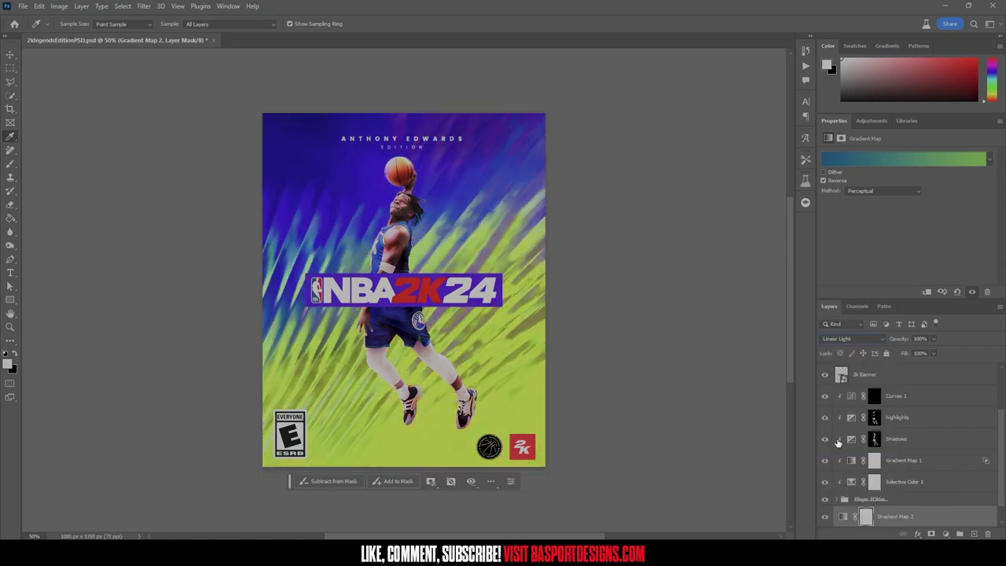
- Compare the cover with and without the background's gradient map by toggling the adjustment's visibility
{"action": "left_click", "coordinate": [826, 516]}
{"action": "left_click", "coordinate": [825, 517]}
{"action": "left_click", "coordinate": [826, 517]}
{"action": "left_click", "coordinate": [826, 517]}
{"action": "scroll", "coordinate": [512, 431], "scroll_direction": "down", "scroll_amount": 1}
{"action": "scroll", "coordinate": [832, 458], "scroll_direction": "down", "scroll_amount": 1}
{"action": "scroll", "coordinate": [857, 480], "scroll_direction": "up", "scroll_amount": 3}
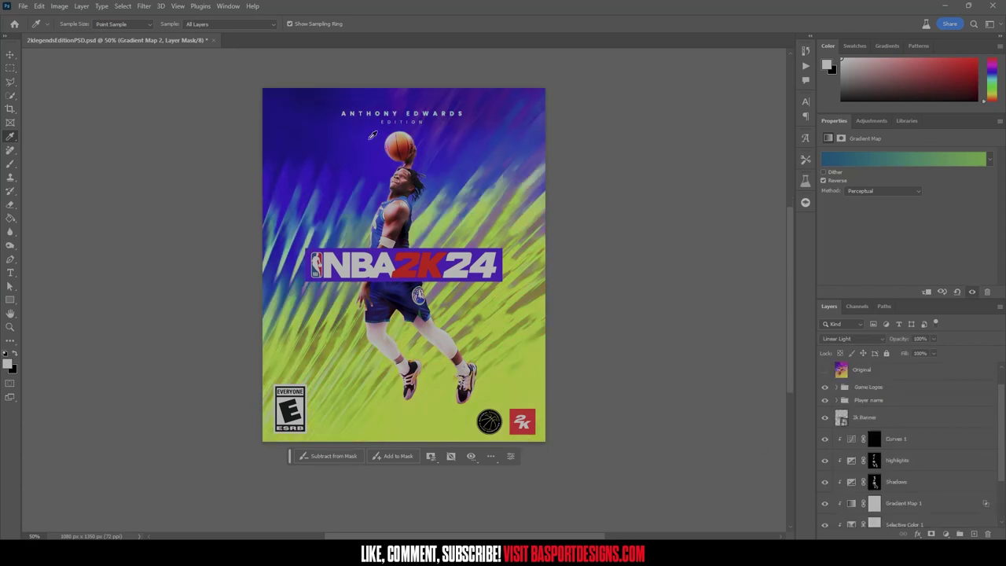
{"action": "left_click", "coordinate": [10, 55]}
{"action": "scroll", "coordinate": [555, 270], "scroll_direction": "up", "scroll_amount": 1}
{"action": "scroll", "coordinate": [855, 492], "scroll_direction": "down", "scroll_amount": 3}
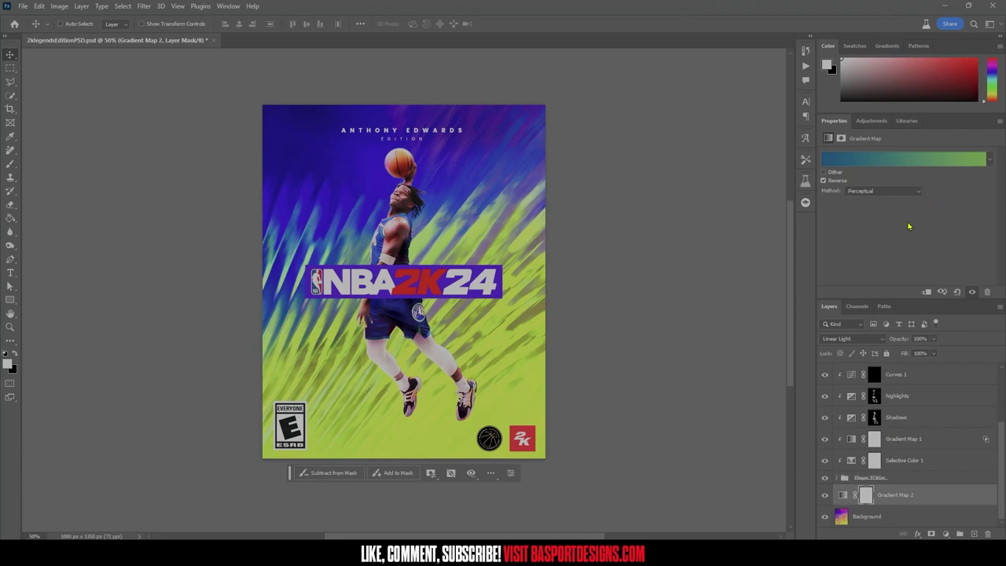
- Duplicate the gradient map's green stop at location 27% and darken the copy to #549e19
{"action": "left_click", "coordinate": [890, 165]}
{"action": "left_click", "coordinate": [591, 417]}
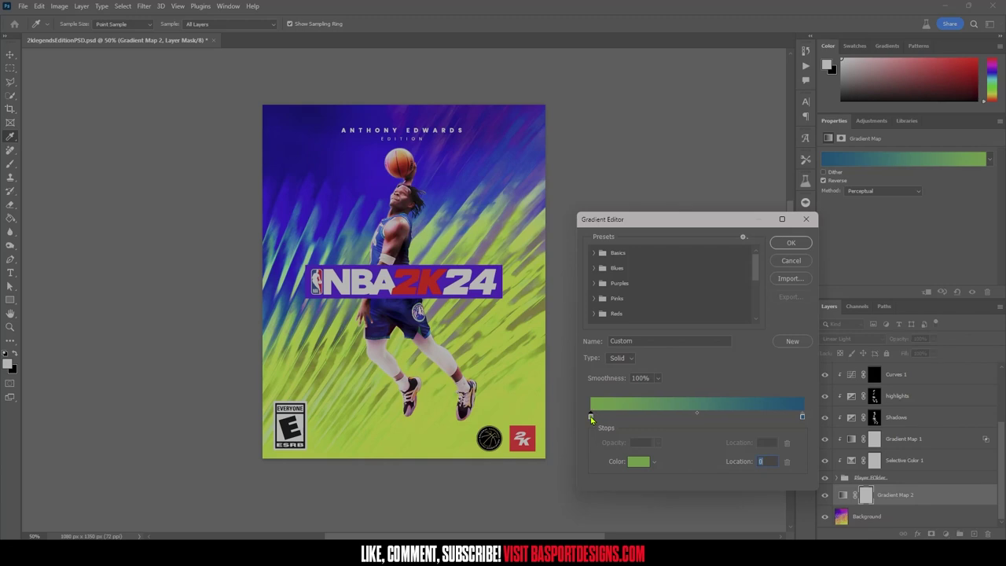
{"action": "left_click_drag", "start_coordinate": [591, 417], "coordinate": [648, 419]}
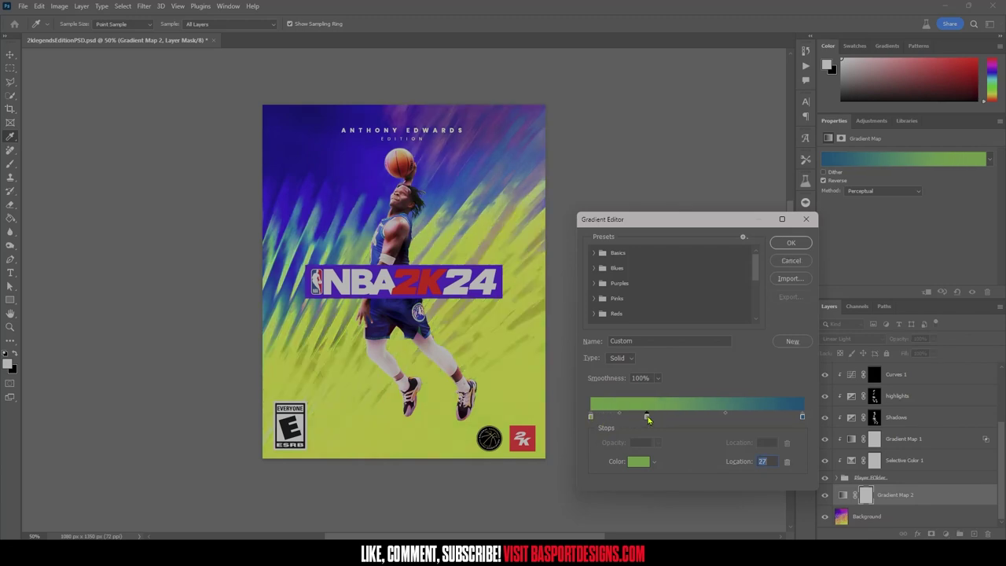
{"action": "double_click", "coordinate": [647, 417]}
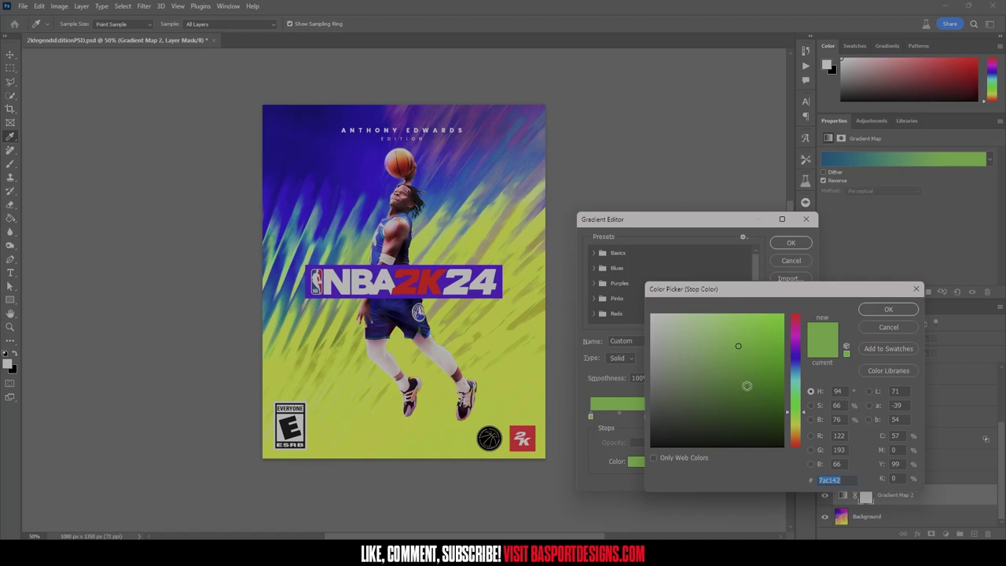
{"action": "left_click_drag", "start_coordinate": [744, 350], "coordinate": [763, 364]}
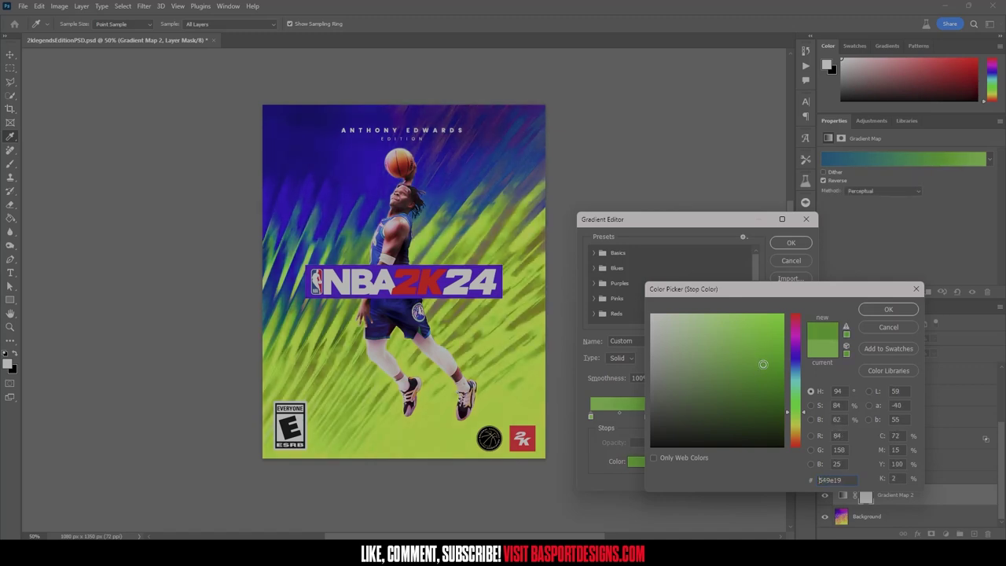
{"action": "left_click", "coordinate": [889, 310]}
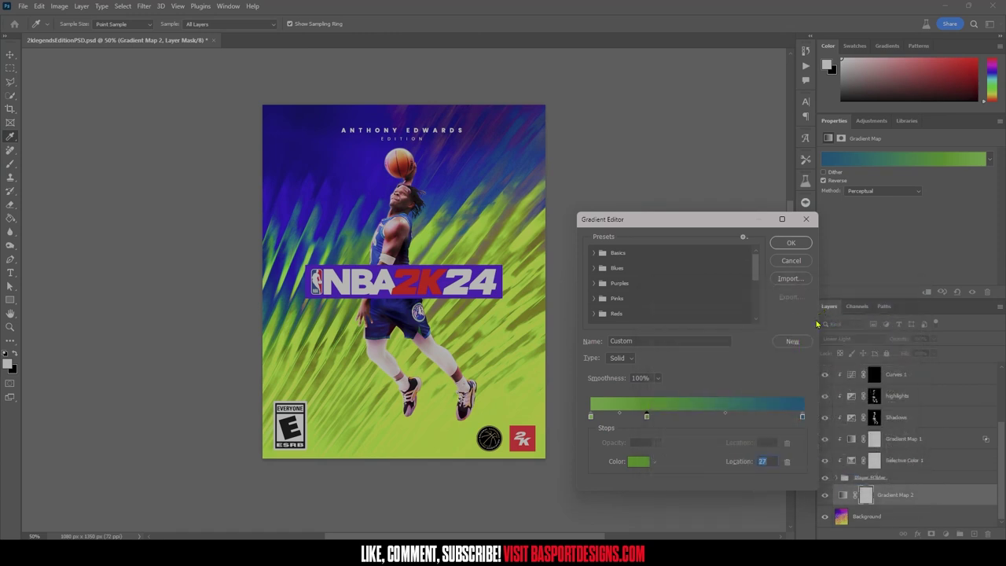
- Duplicate the blue end stop roughly three quarters along the gradient, darken the stop at 100% to #112f43 and accept the gradient
{"action": "left_click_drag", "start_coordinate": [803, 418], "coordinate": [745, 422]}
{"action": "double_click", "coordinate": [803, 418]}
{"action": "left_click_drag", "start_coordinate": [771, 384], "coordinate": [750, 412]}
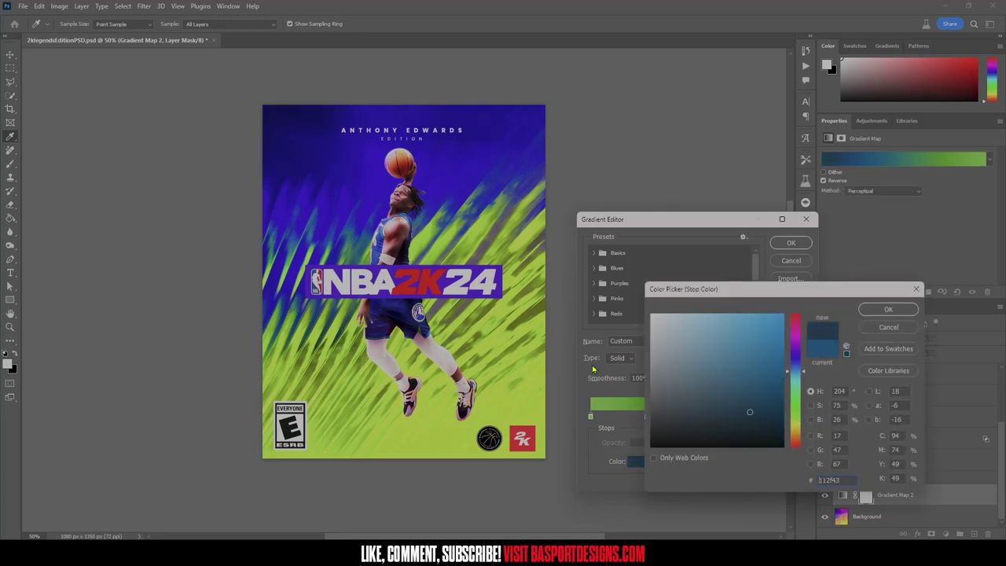
{"action": "left_click", "coordinate": [889, 309]}
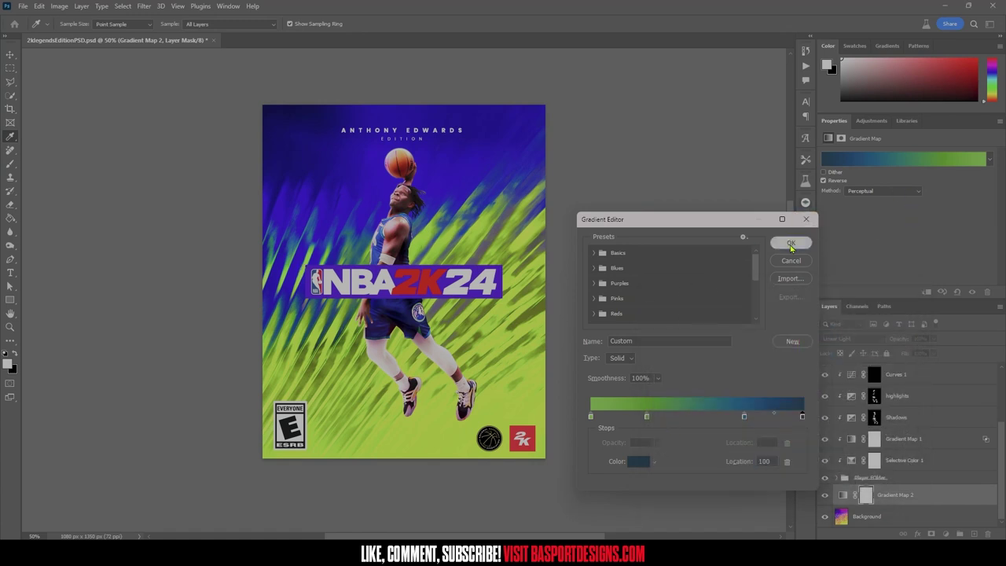
{"action": "left_click", "coordinate": [791, 242]}
- Examine the recolored background by toggling the edited gradient map off and on and checking the whole cover
{"action": "left_click", "coordinate": [827, 497]}
{"action": "left_click", "coordinate": [826, 497]}
{"action": "left_click", "coordinate": [826, 496]}
{"action": "left_click", "coordinate": [826, 497]}
{"action": "left_click", "coordinate": [826, 497]}
{"action": "left_click", "coordinate": [826, 497]}
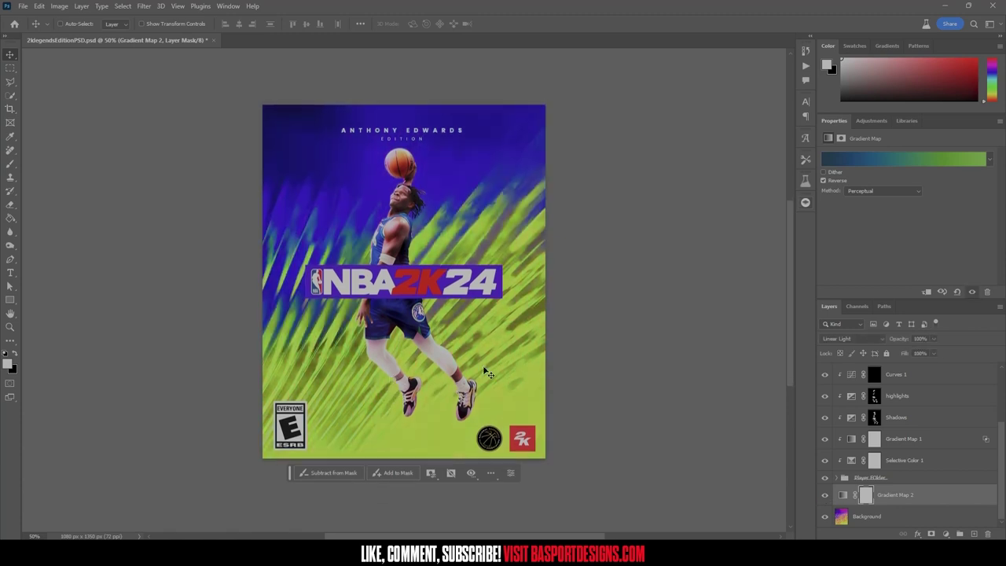
{"action": "scroll", "coordinate": [487, 374], "scroll_direction": "down", "scroll_amount": 1}
{"action": "scroll", "coordinate": [882, 465], "scroll_direction": "up", "scroll_amount": 3}
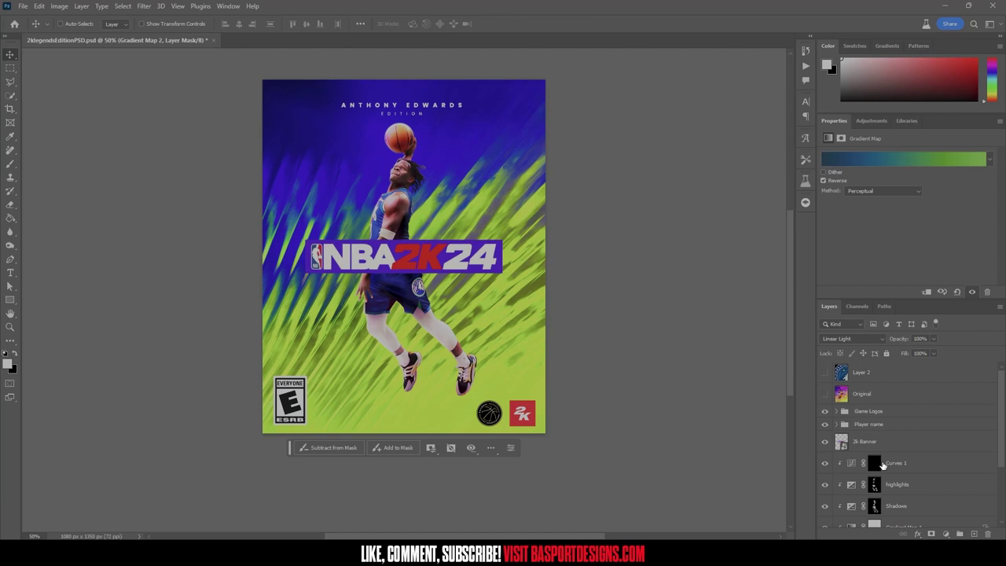
{"action": "scroll", "coordinate": [870, 408], "scroll_direction": "down", "scroll_amount": 3}
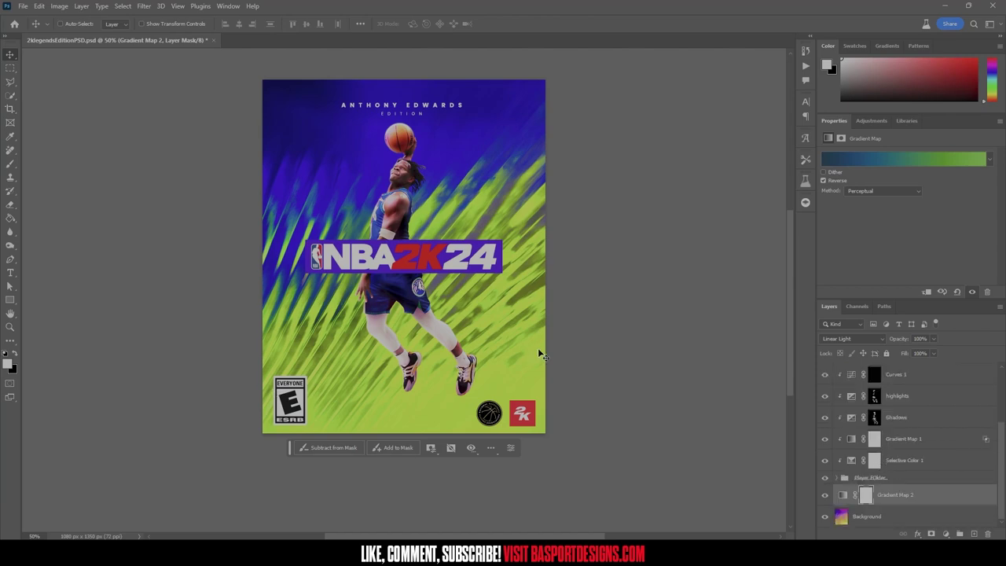